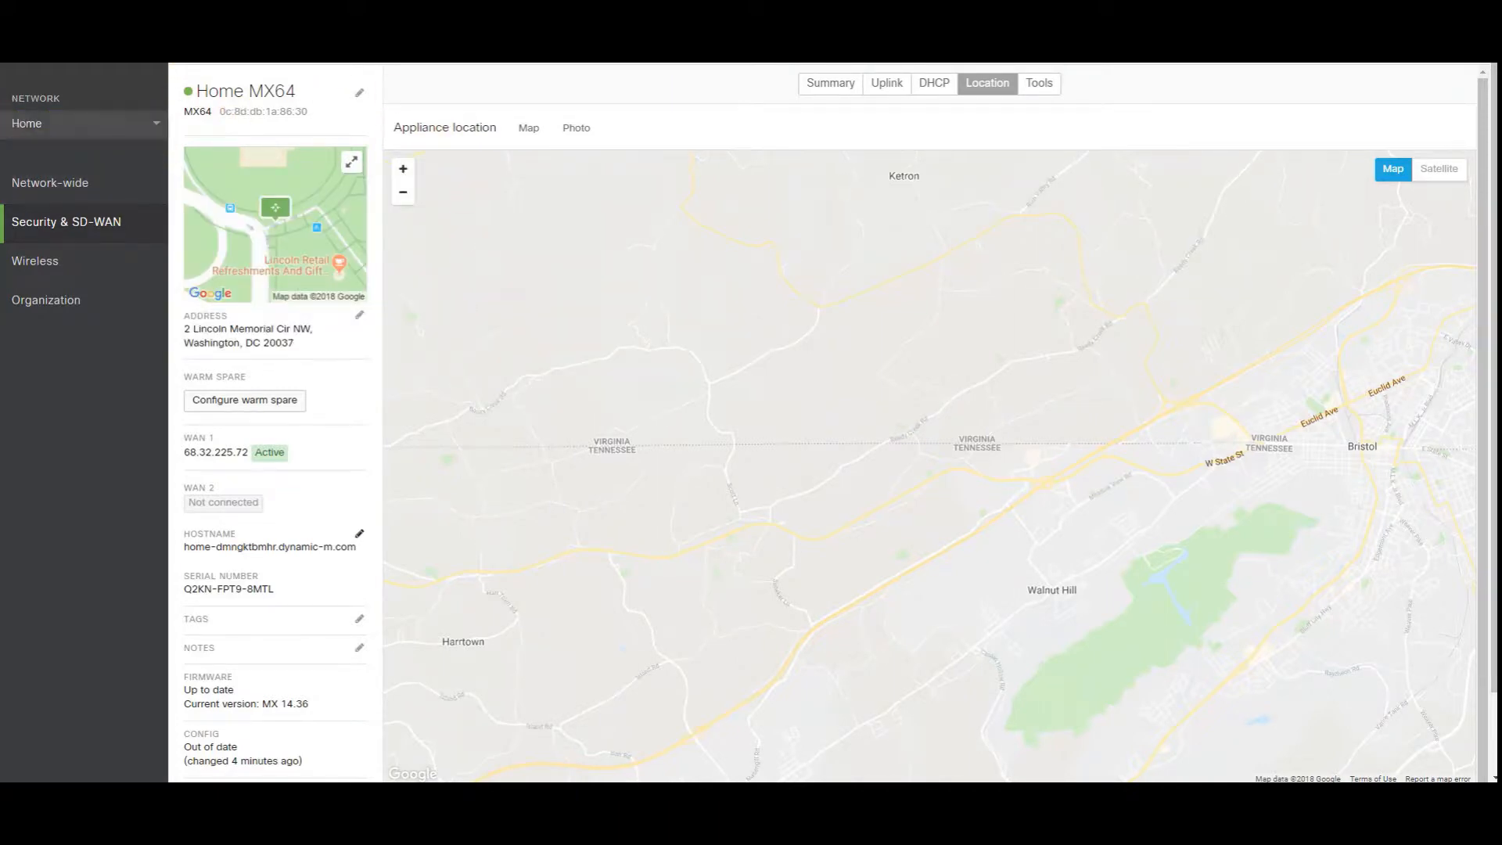
- Check which networks can be selected, keep the Home network, and show its network-wide list of clients
click(47, 123)
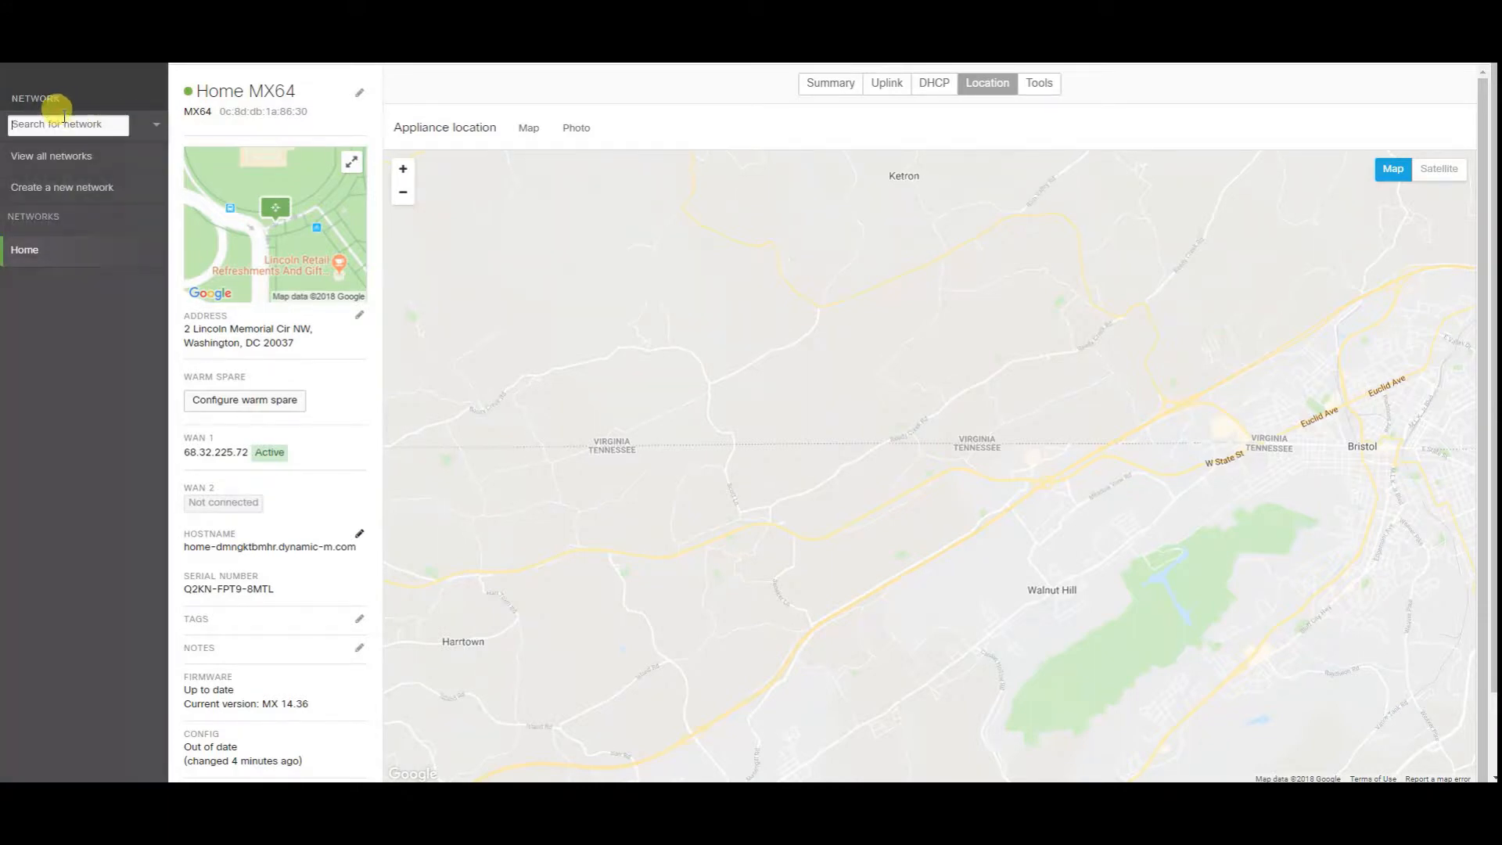
click(118, 73)
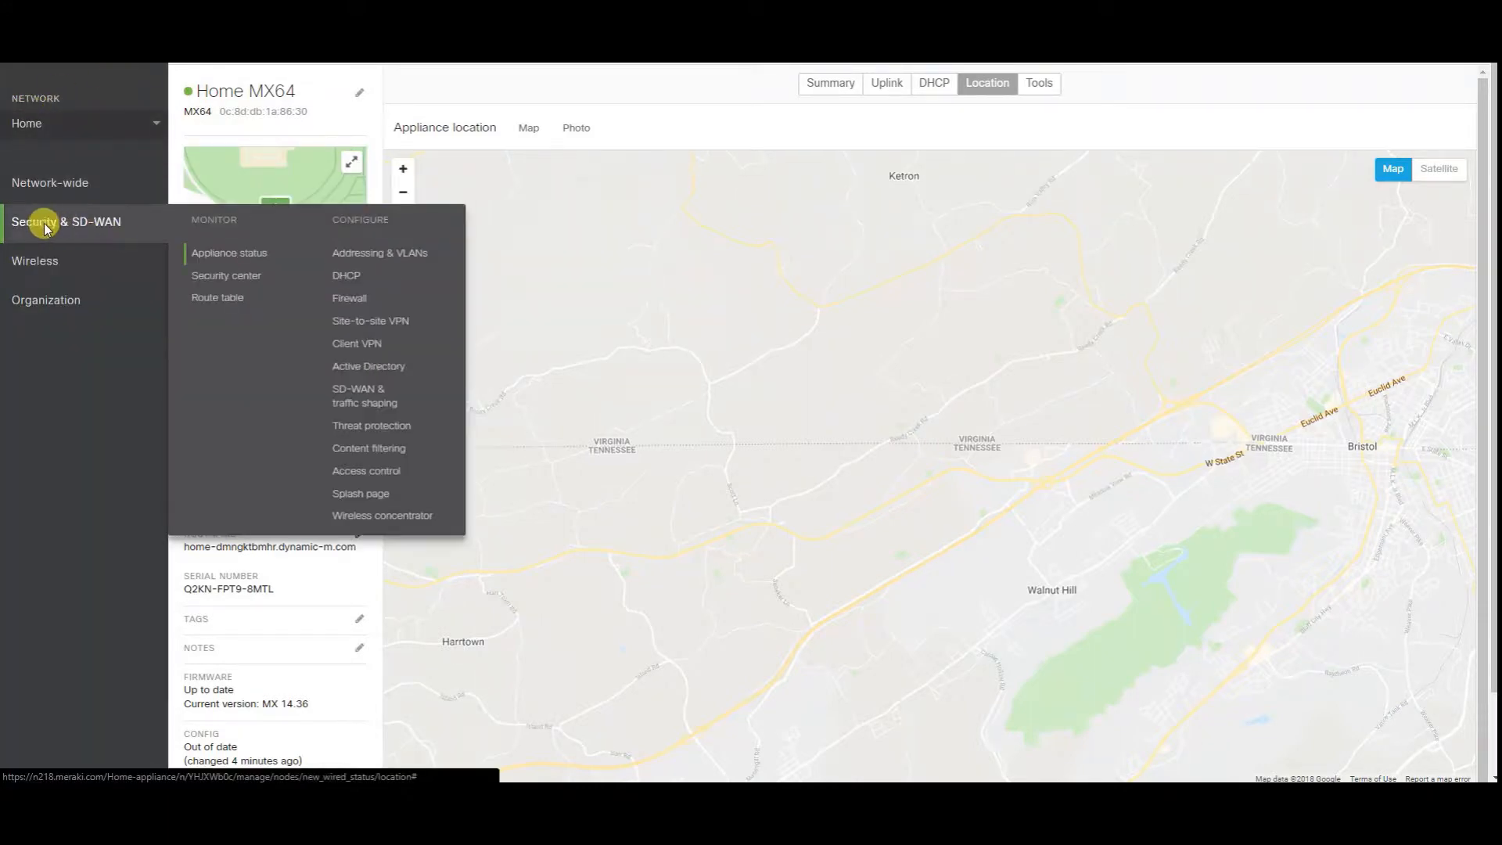
mouse_move(67, 174)
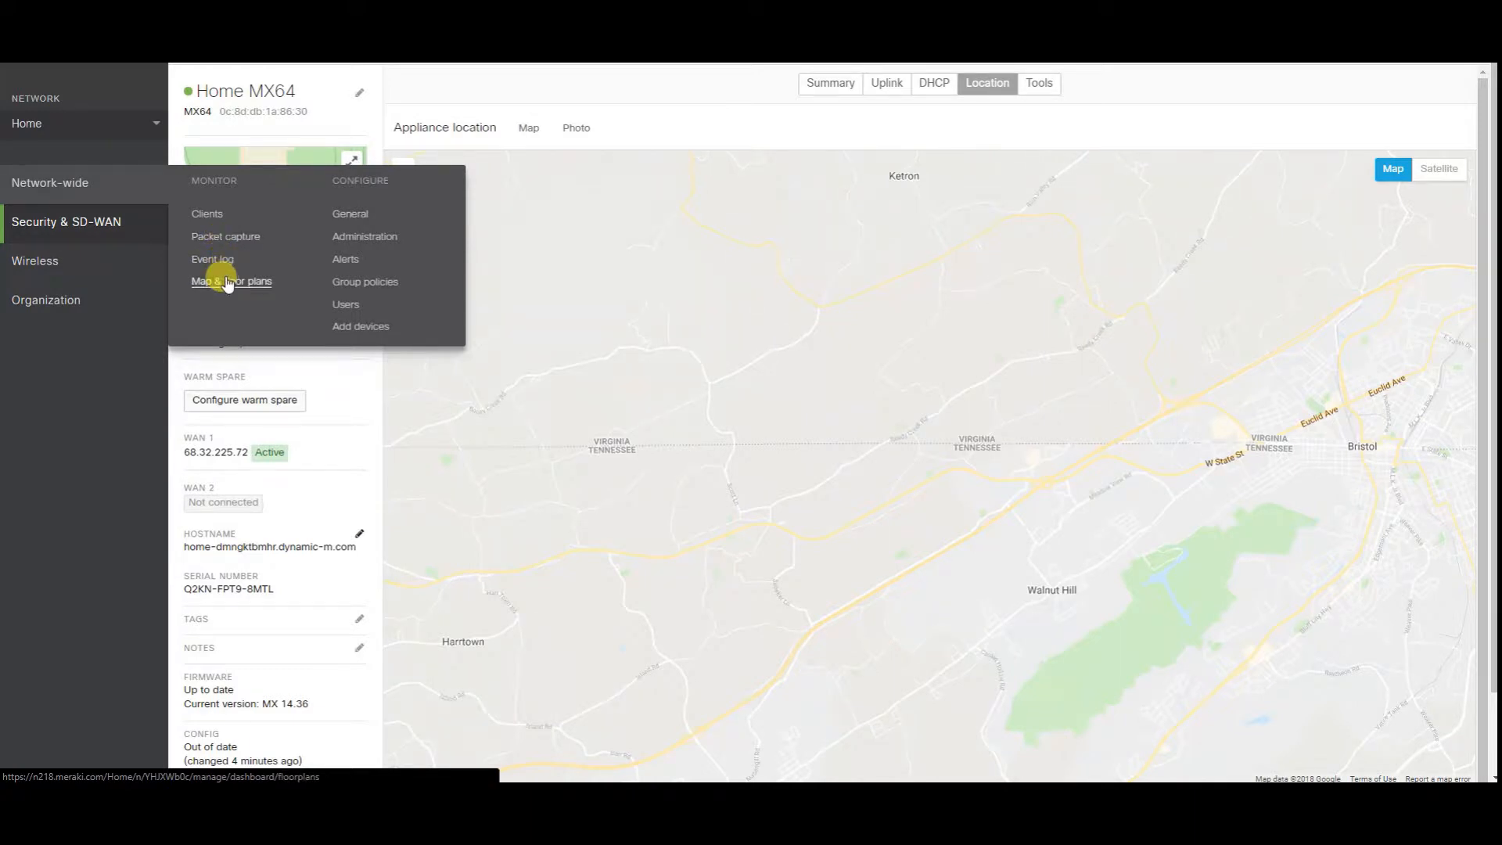
click(207, 213)
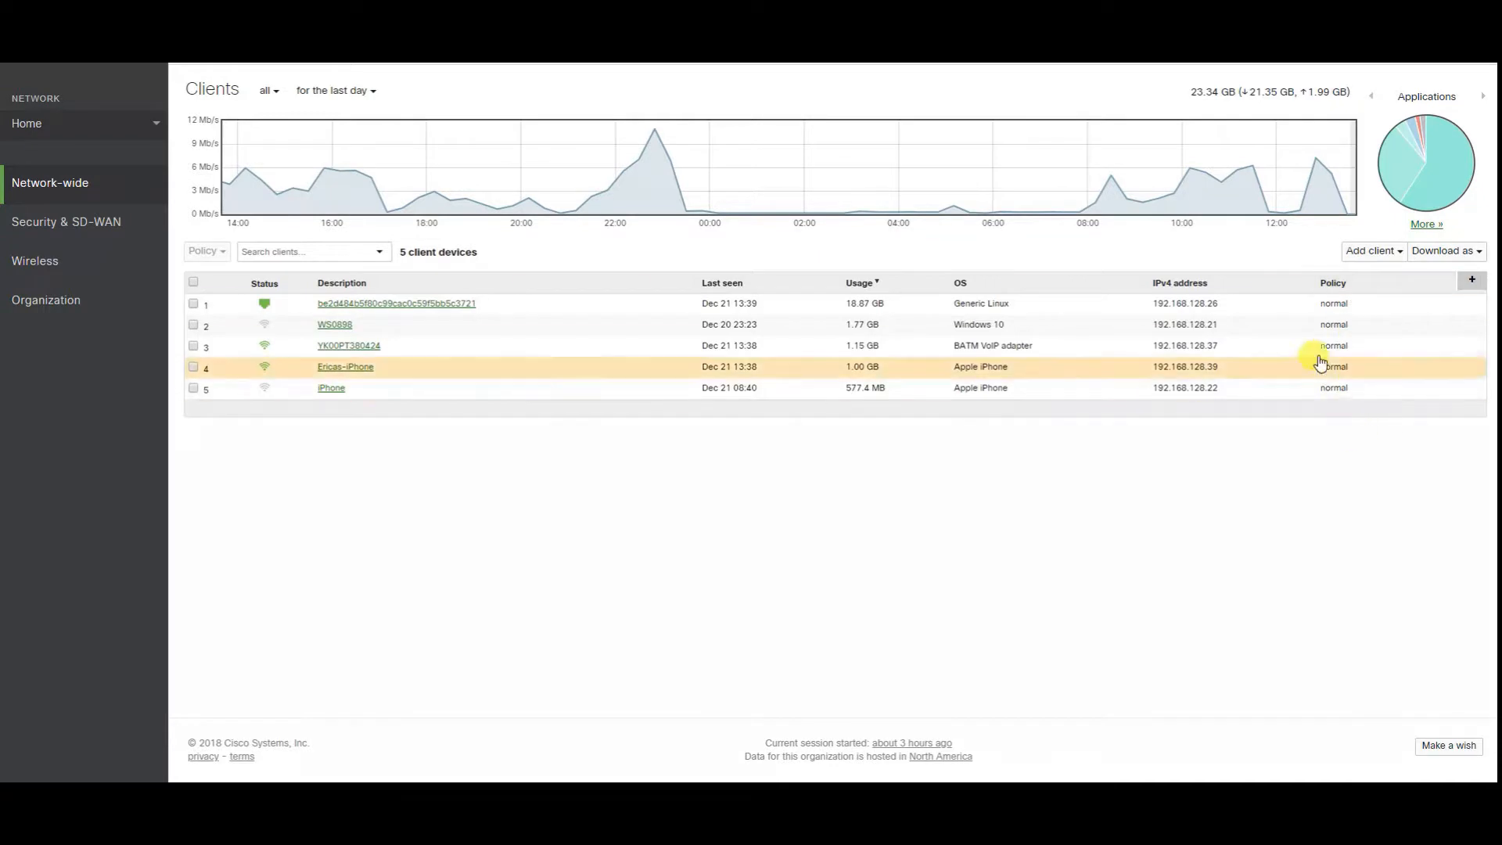
- Open packet capture for the Home network and review the available security appliance and interface choices
mouse_move(117, 196)
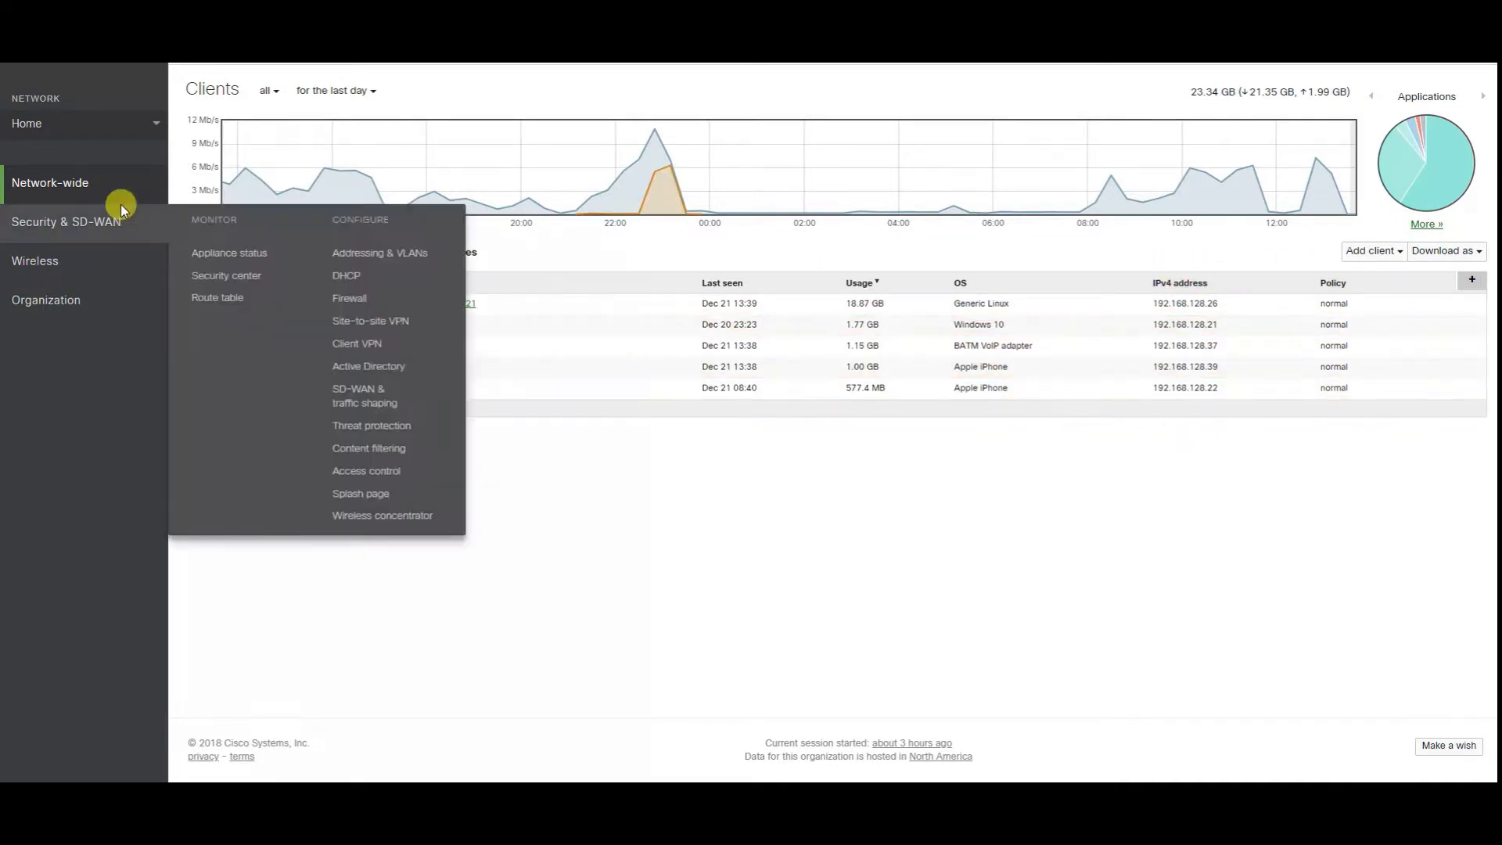
click(219, 241)
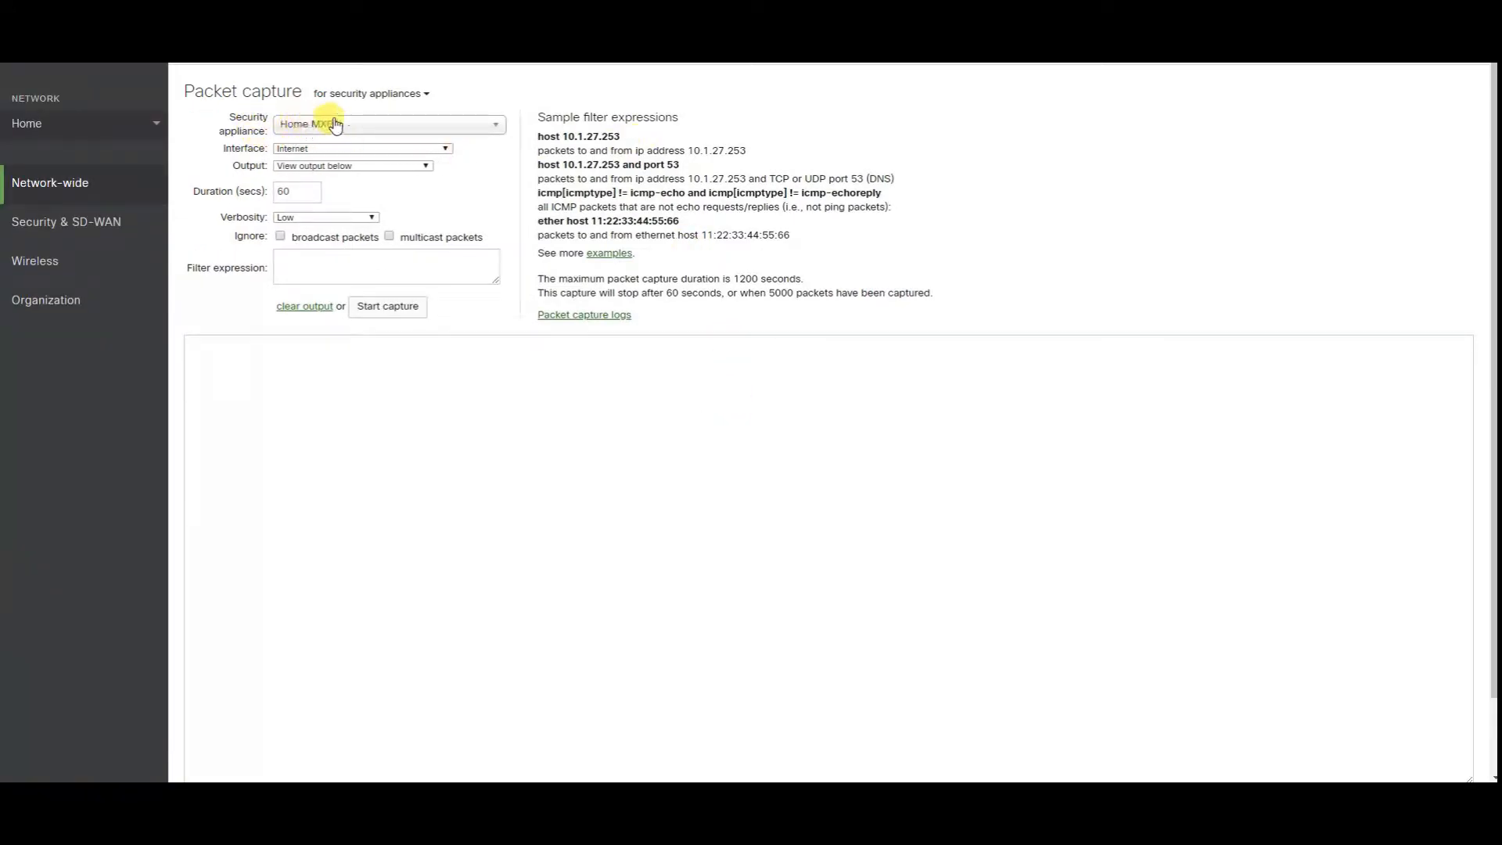
click(404, 123)
click(432, 161)
click(318, 148)
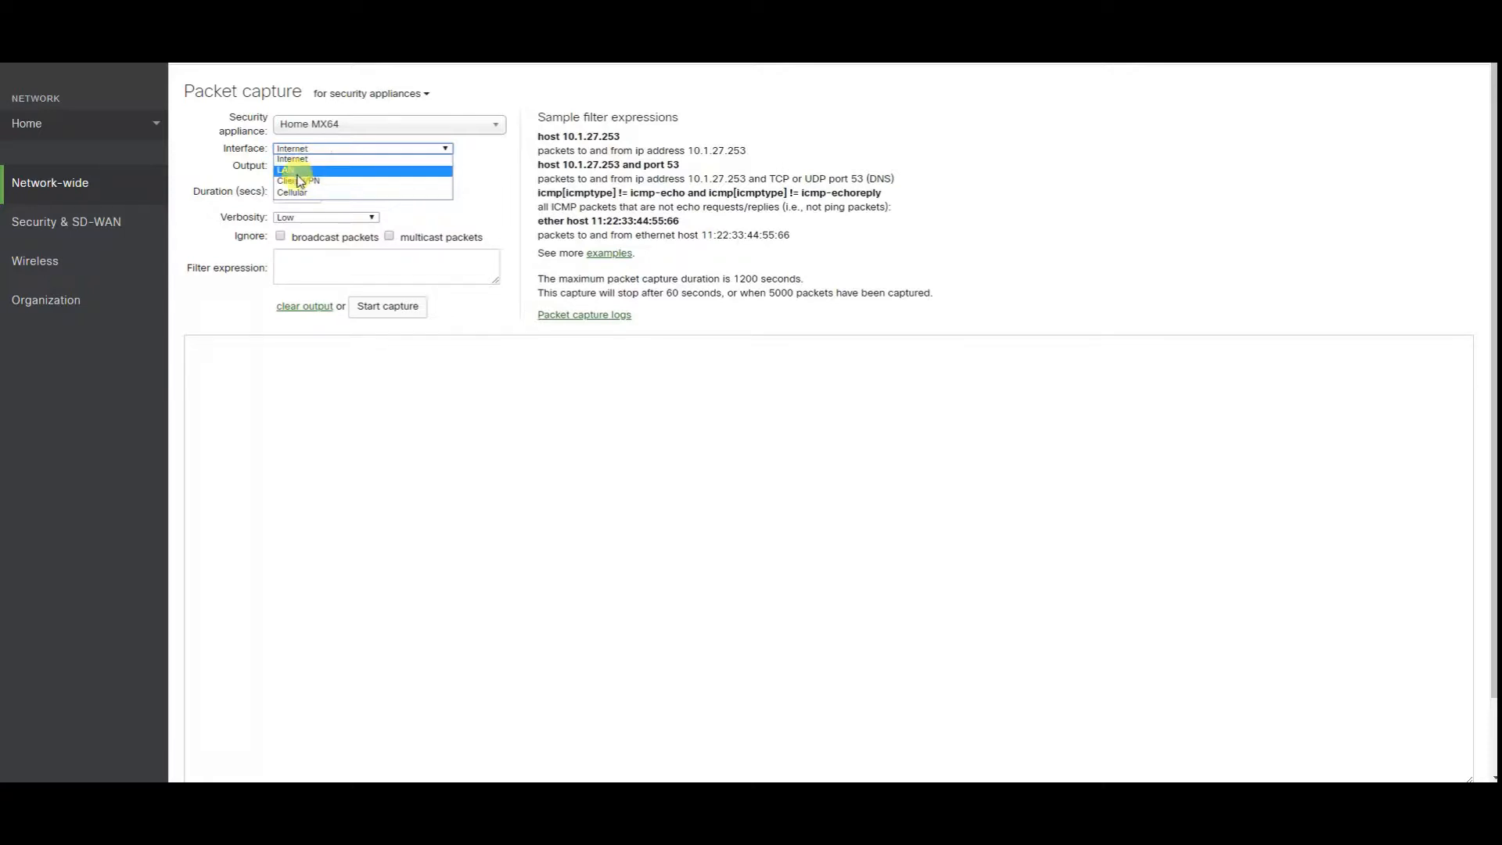
click(475, 170)
click(317, 148)
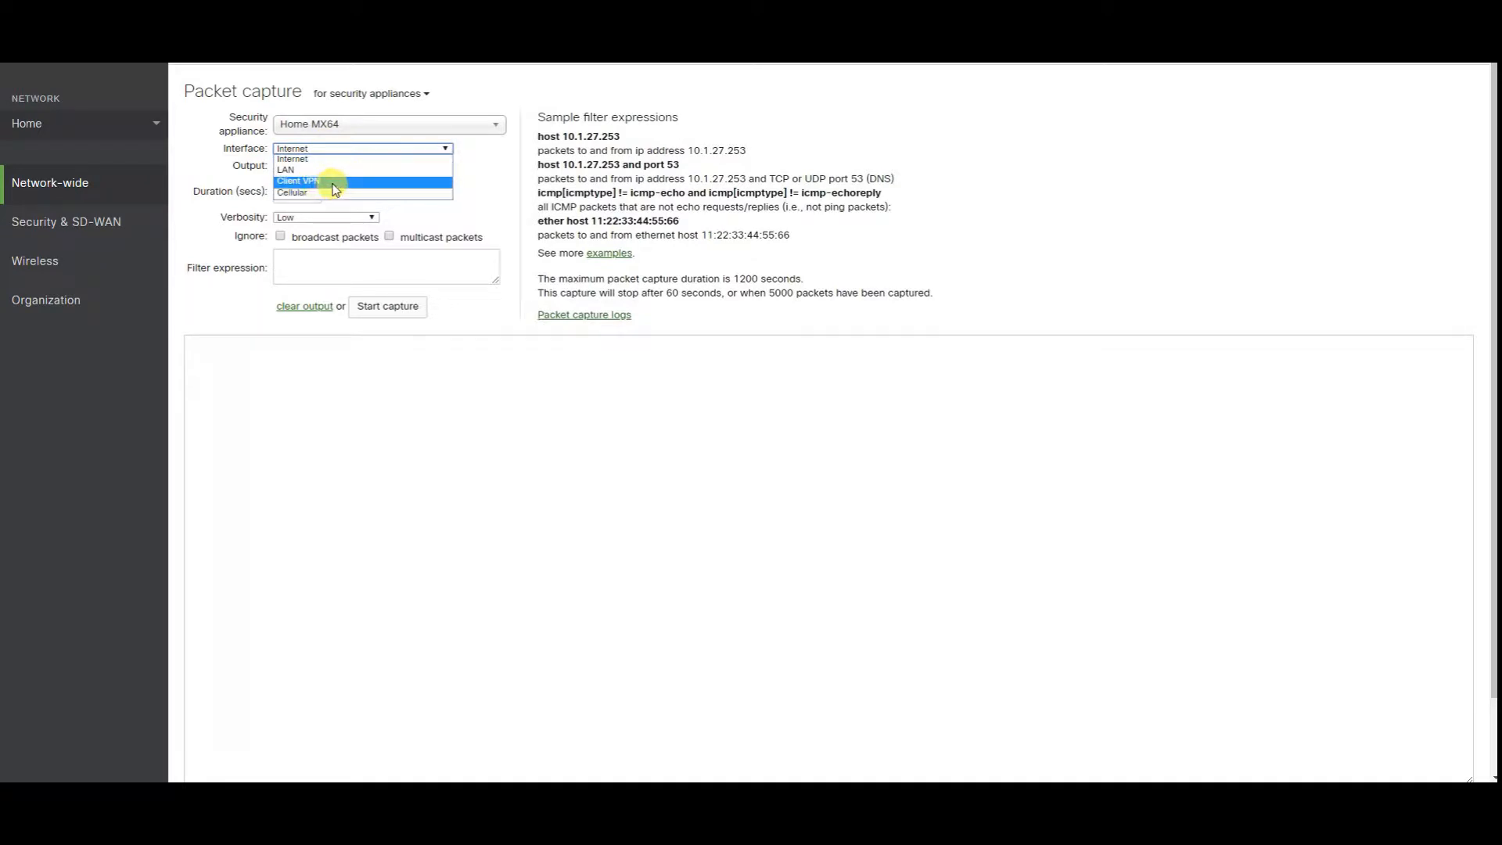
click(477, 175)
- Review the packet capture's output and verbosity options without changing them
click(376, 166)
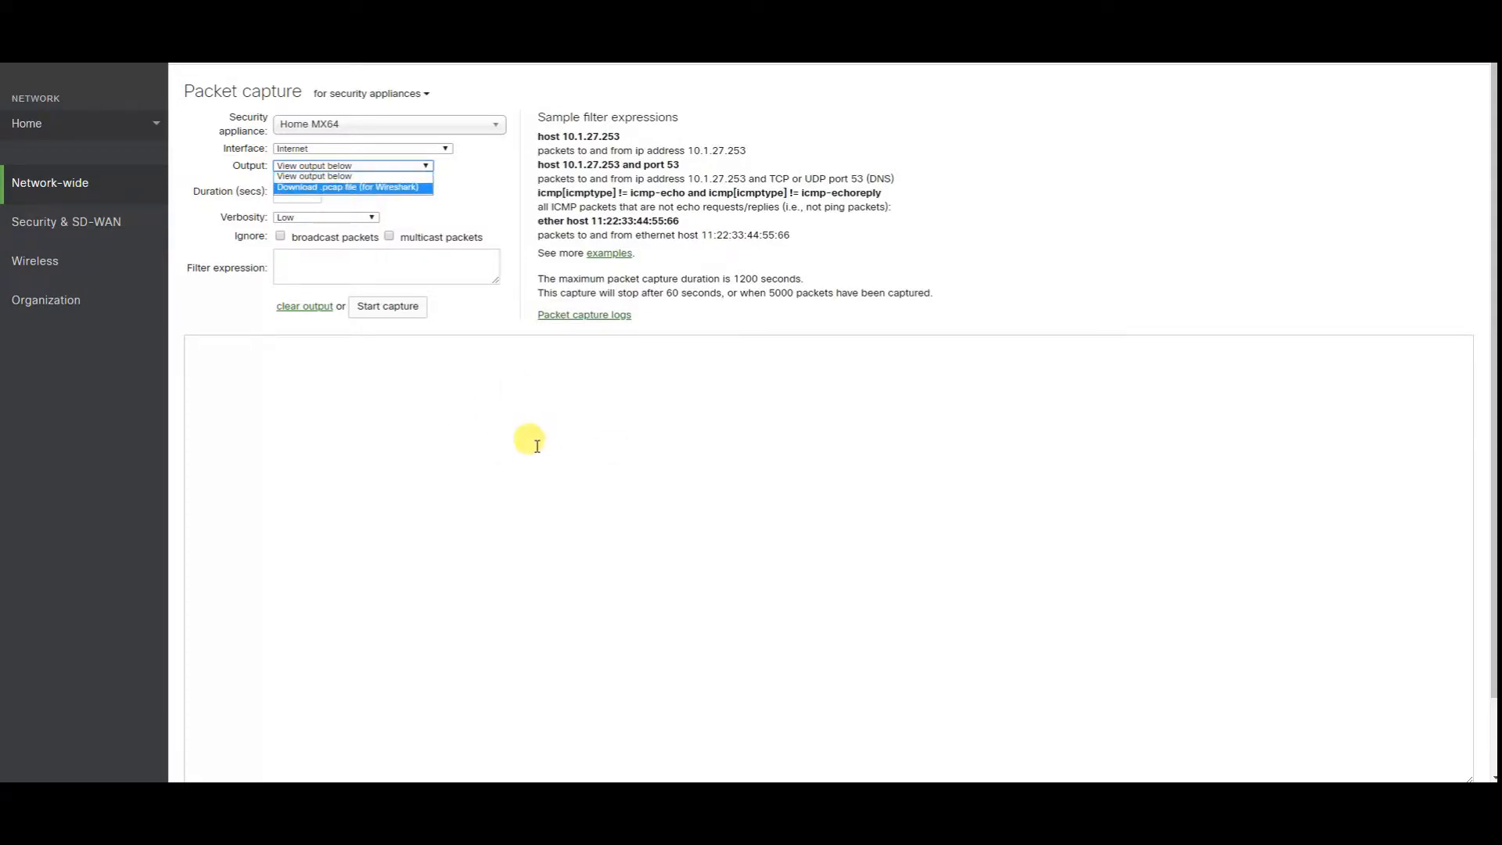
click(419, 173)
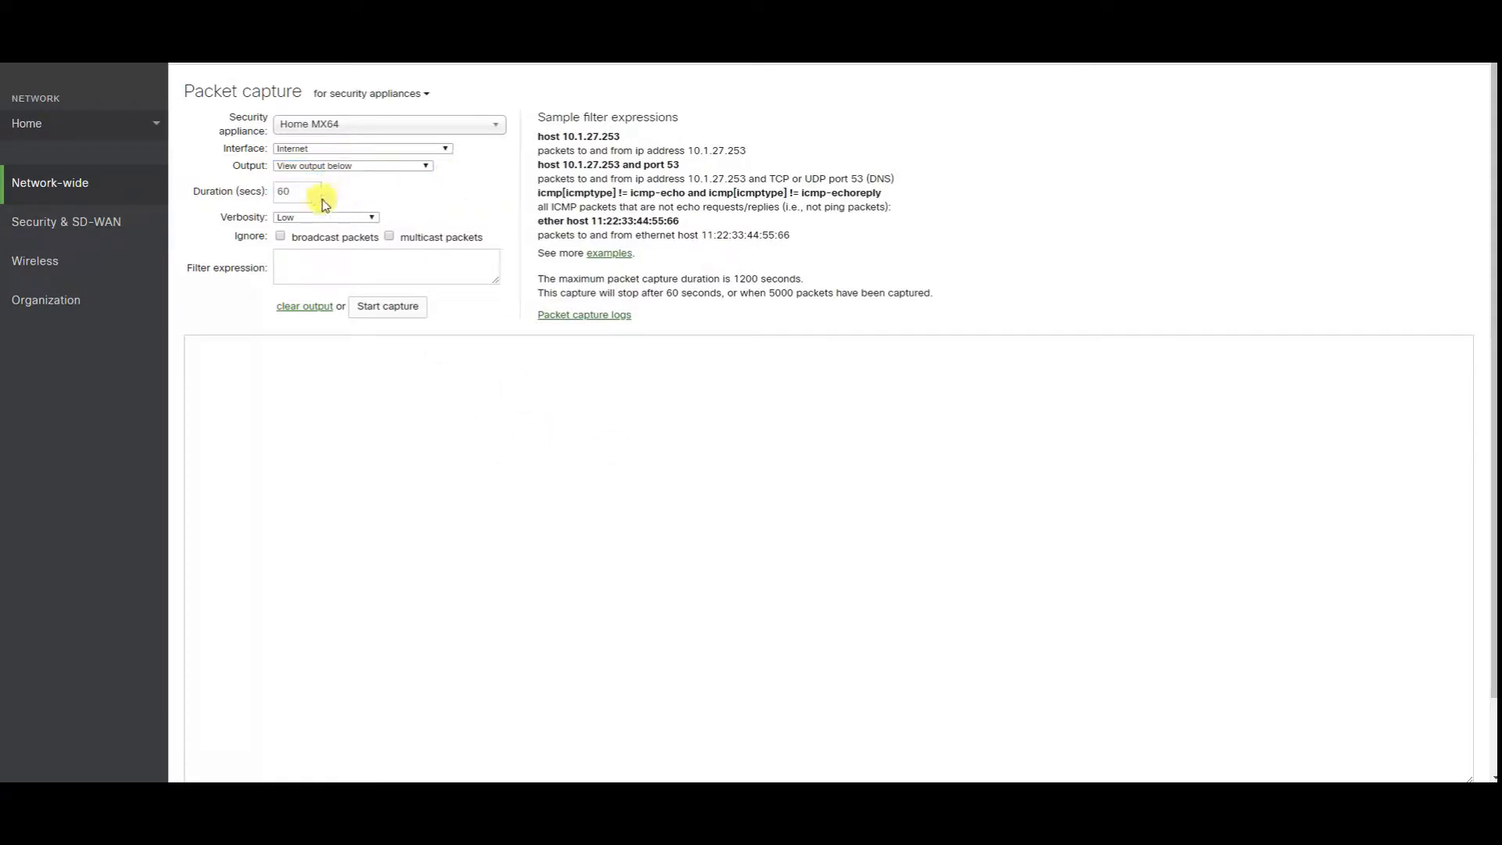
click(350, 216)
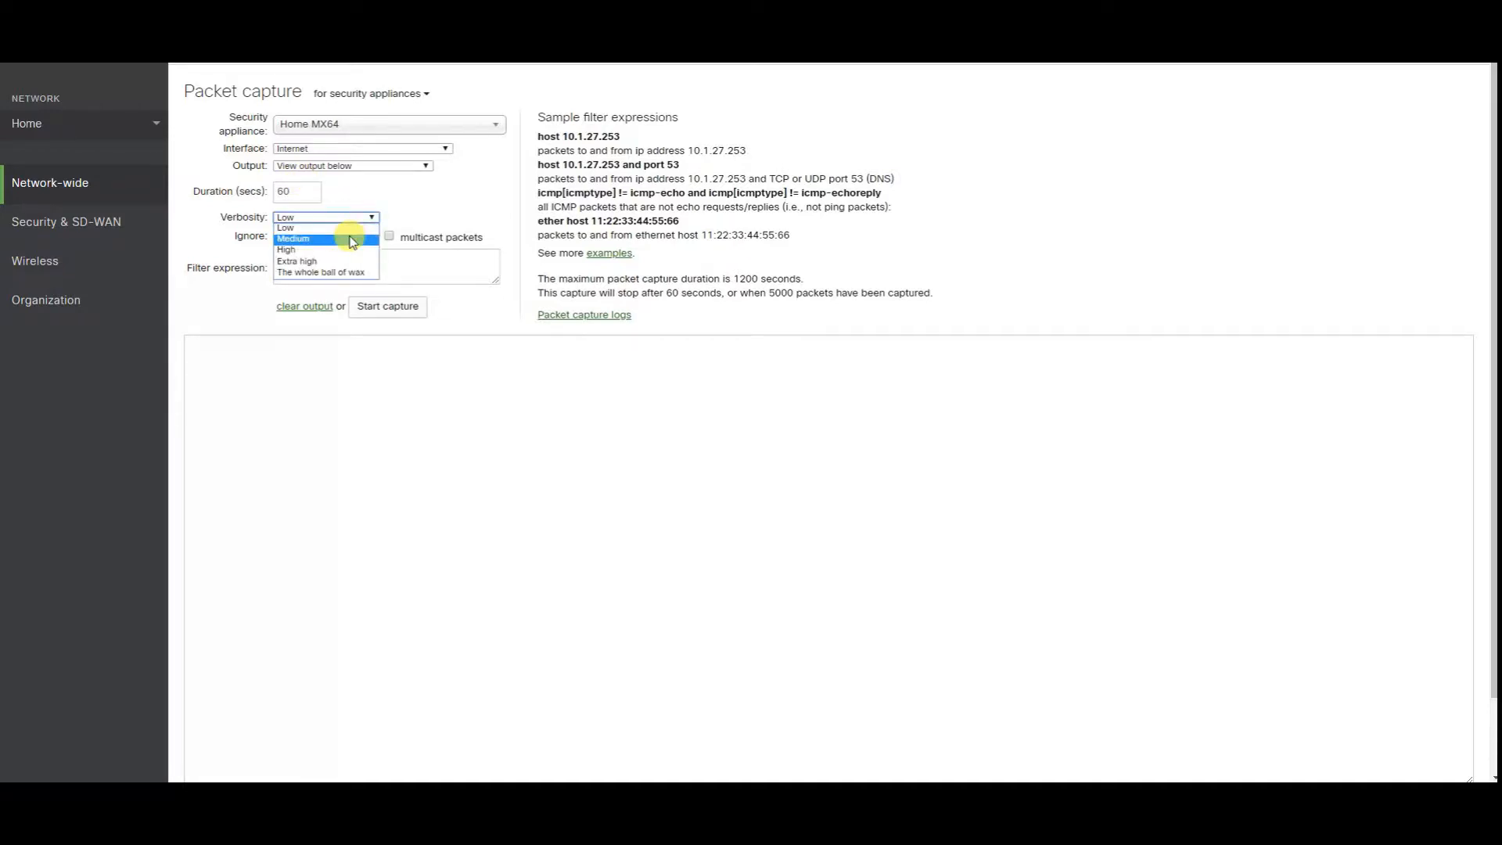
click(512, 198)
drag(513, 125, 922, 359)
click(1043, 379)
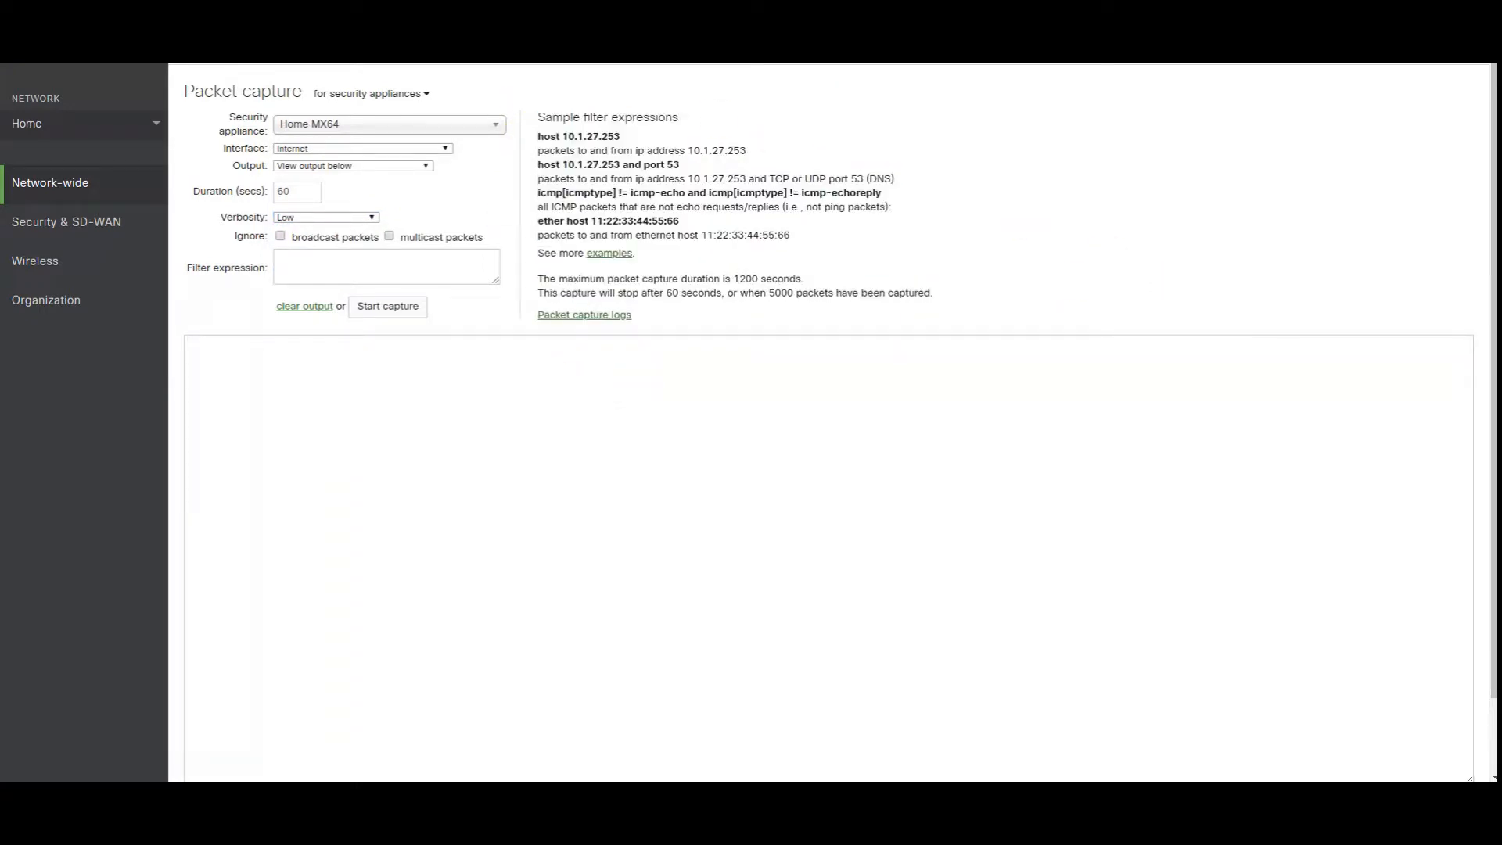
- Open the network-wide event log and look through the security appliance entries down to the oldest one listed
mouse_move(69, 248)
mouse_move(77, 188)
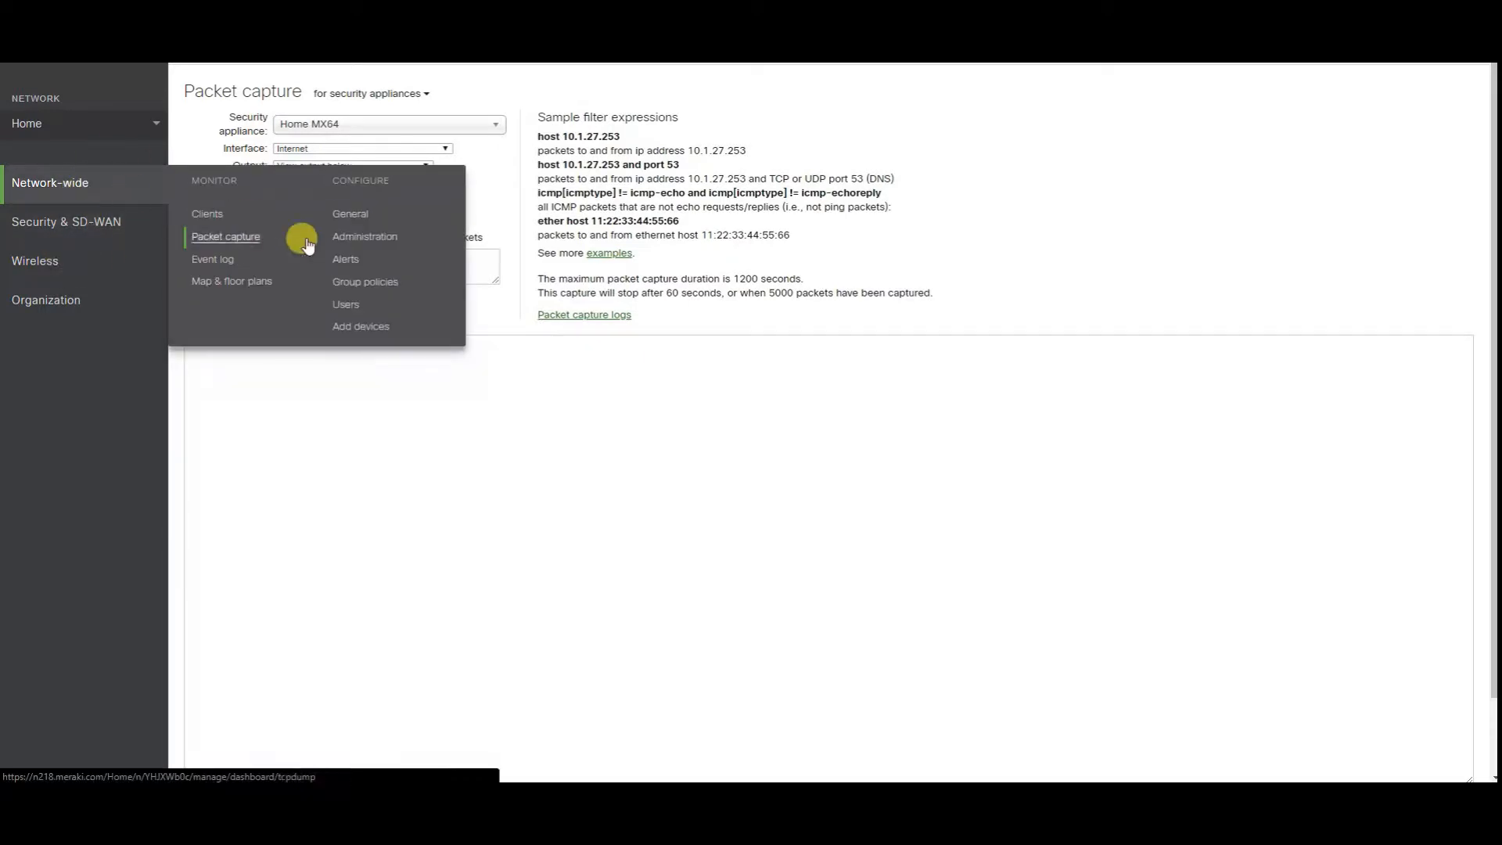
click(212, 259)
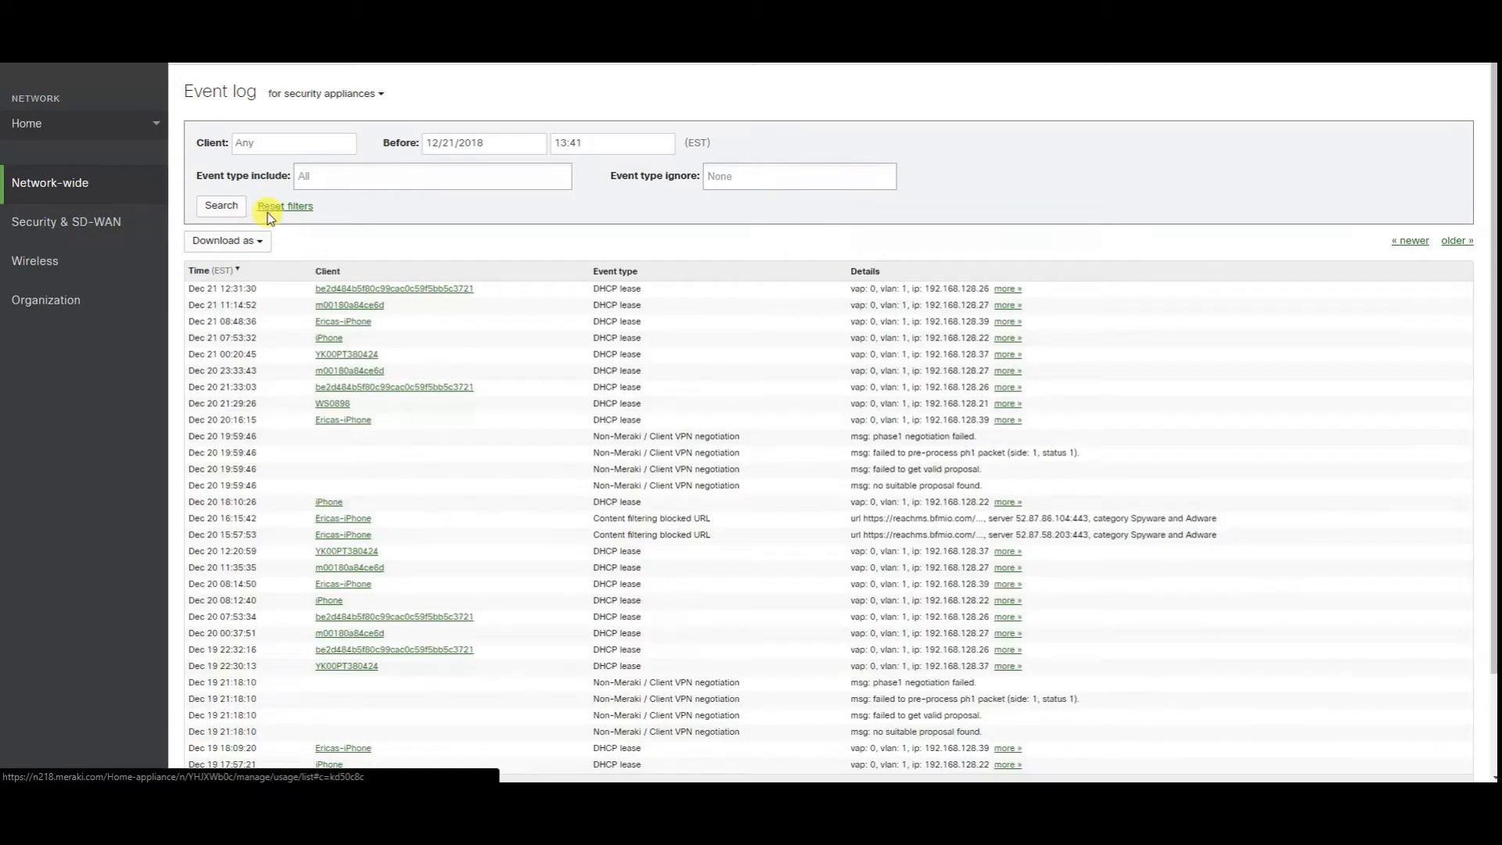
scroll(754, 481, down, 2)
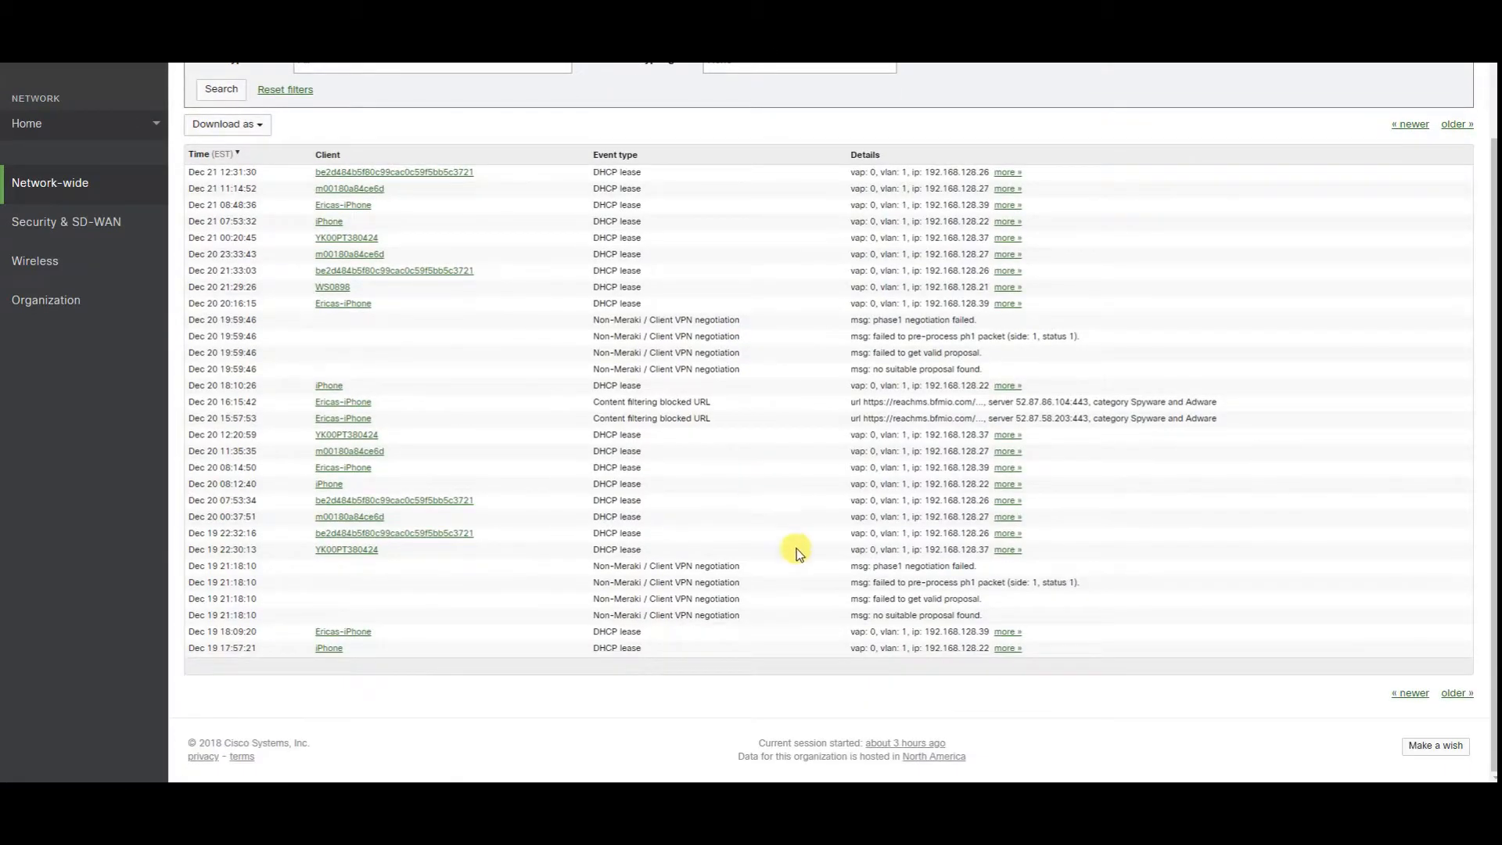
scroll(855, 536, up, 2)
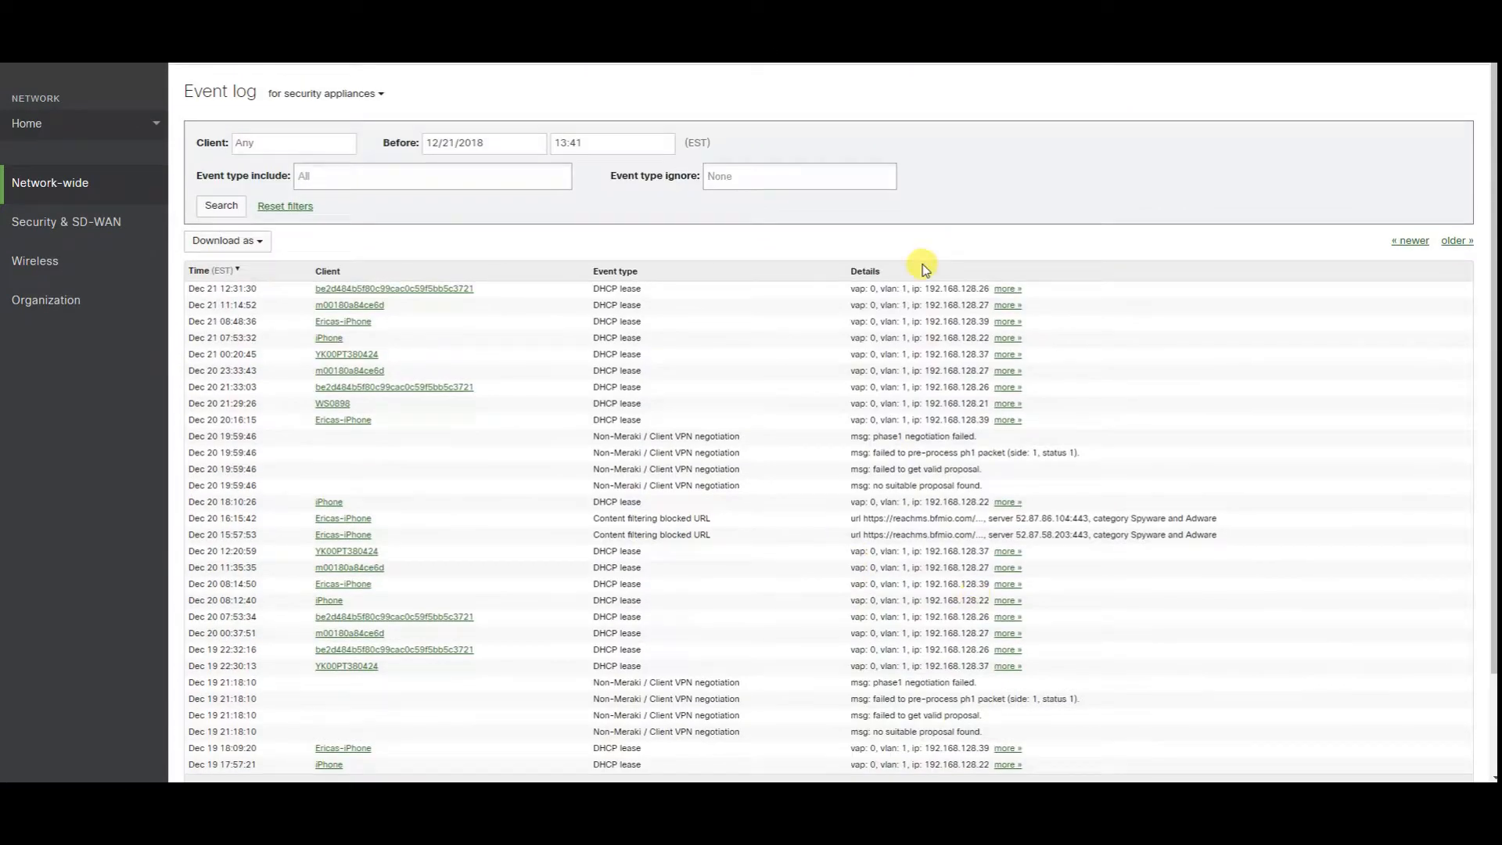
- Open the network's map and floor plans and view the device locations in the United States
mouse_move(69, 175)
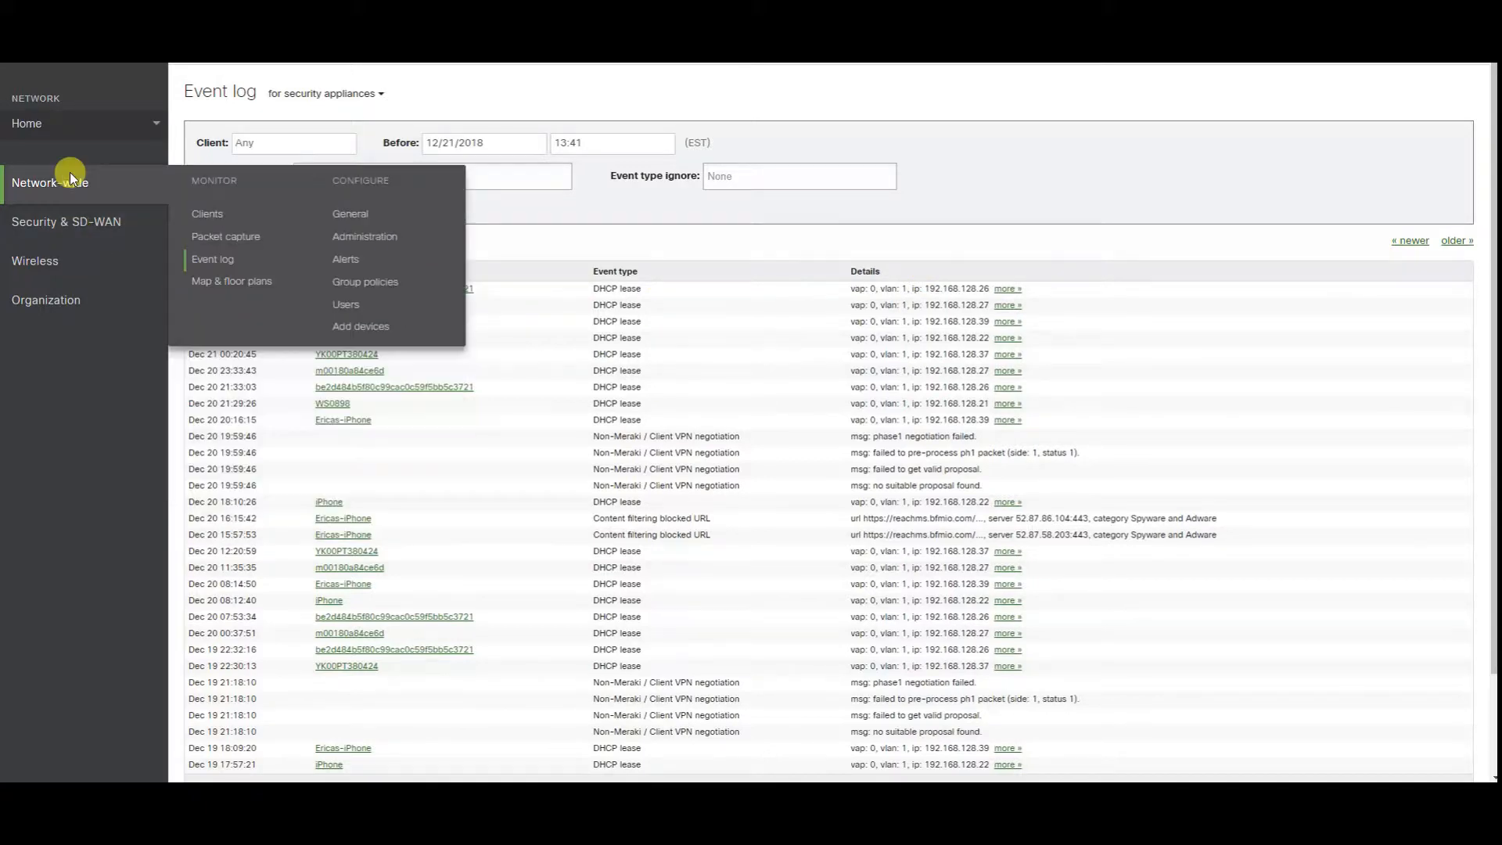
click(215, 278)
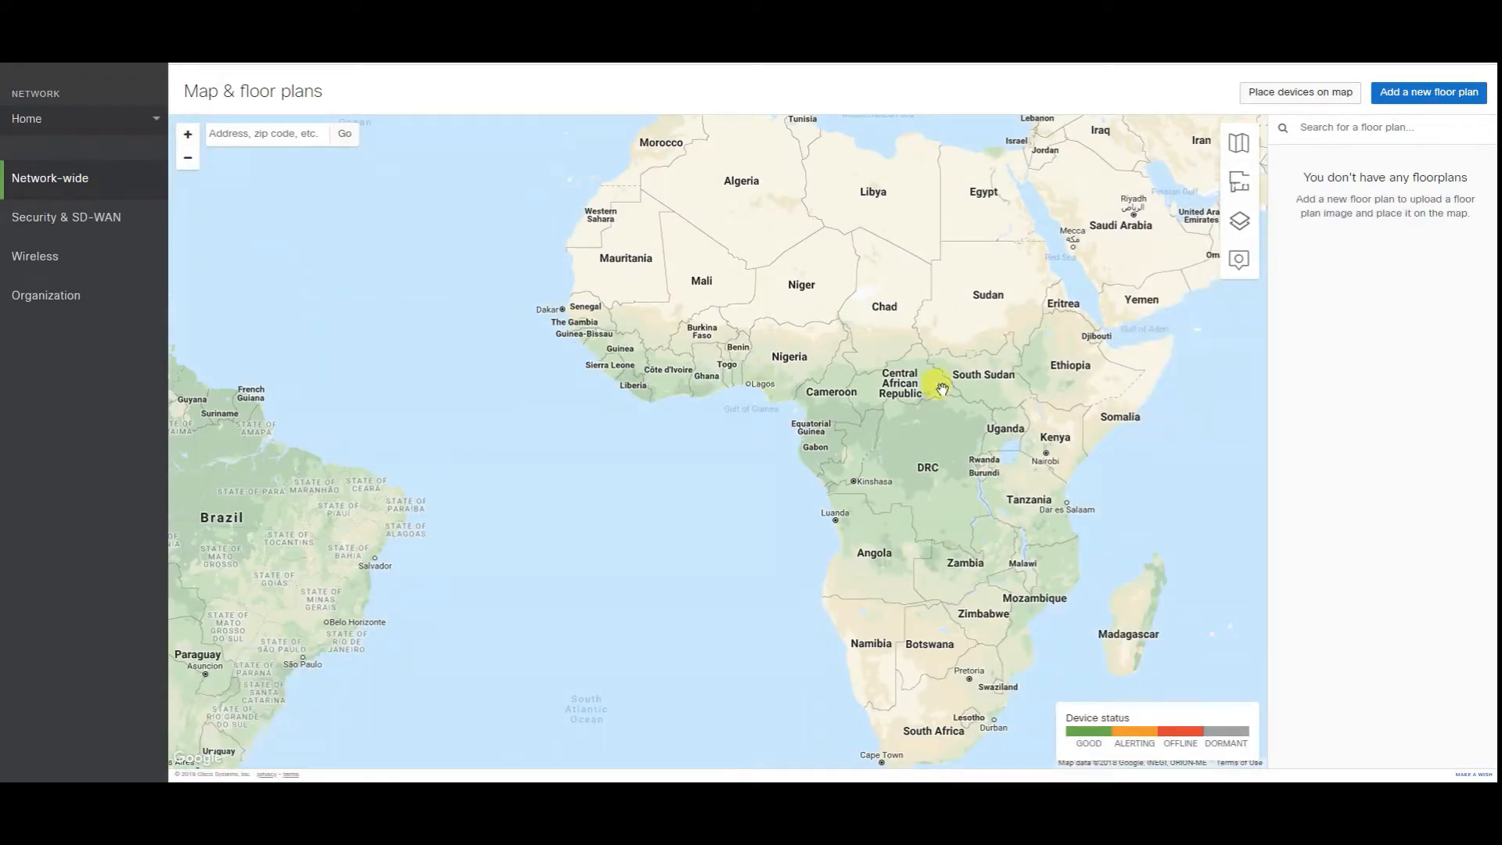
click(187, 157)
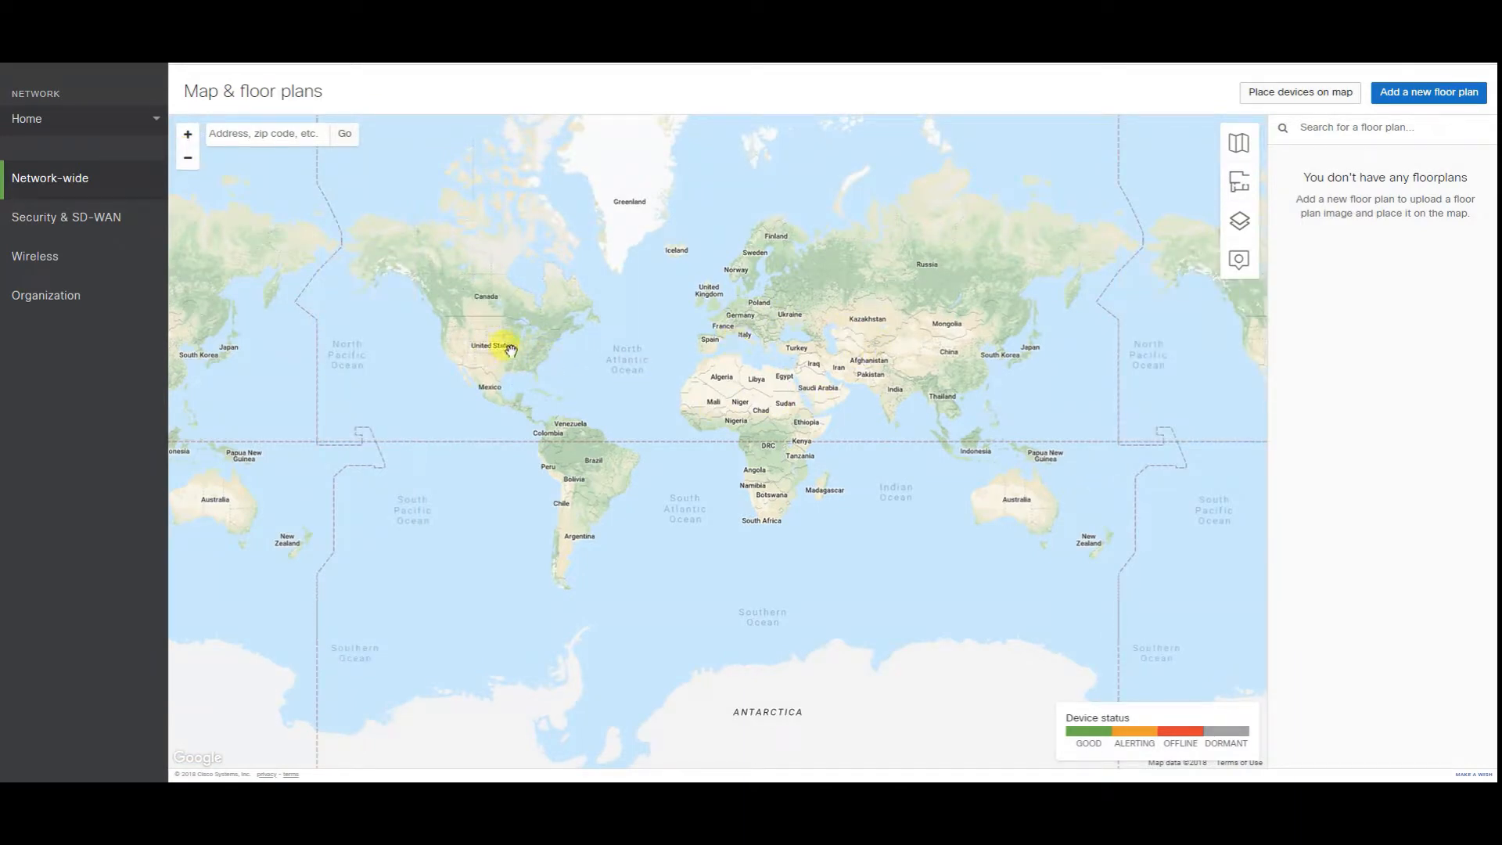
drag(510, 350, 636, 365)
- Inspect the name, location and image fields required for a new floor plan, and cancel without adding one
click(1409, 92)
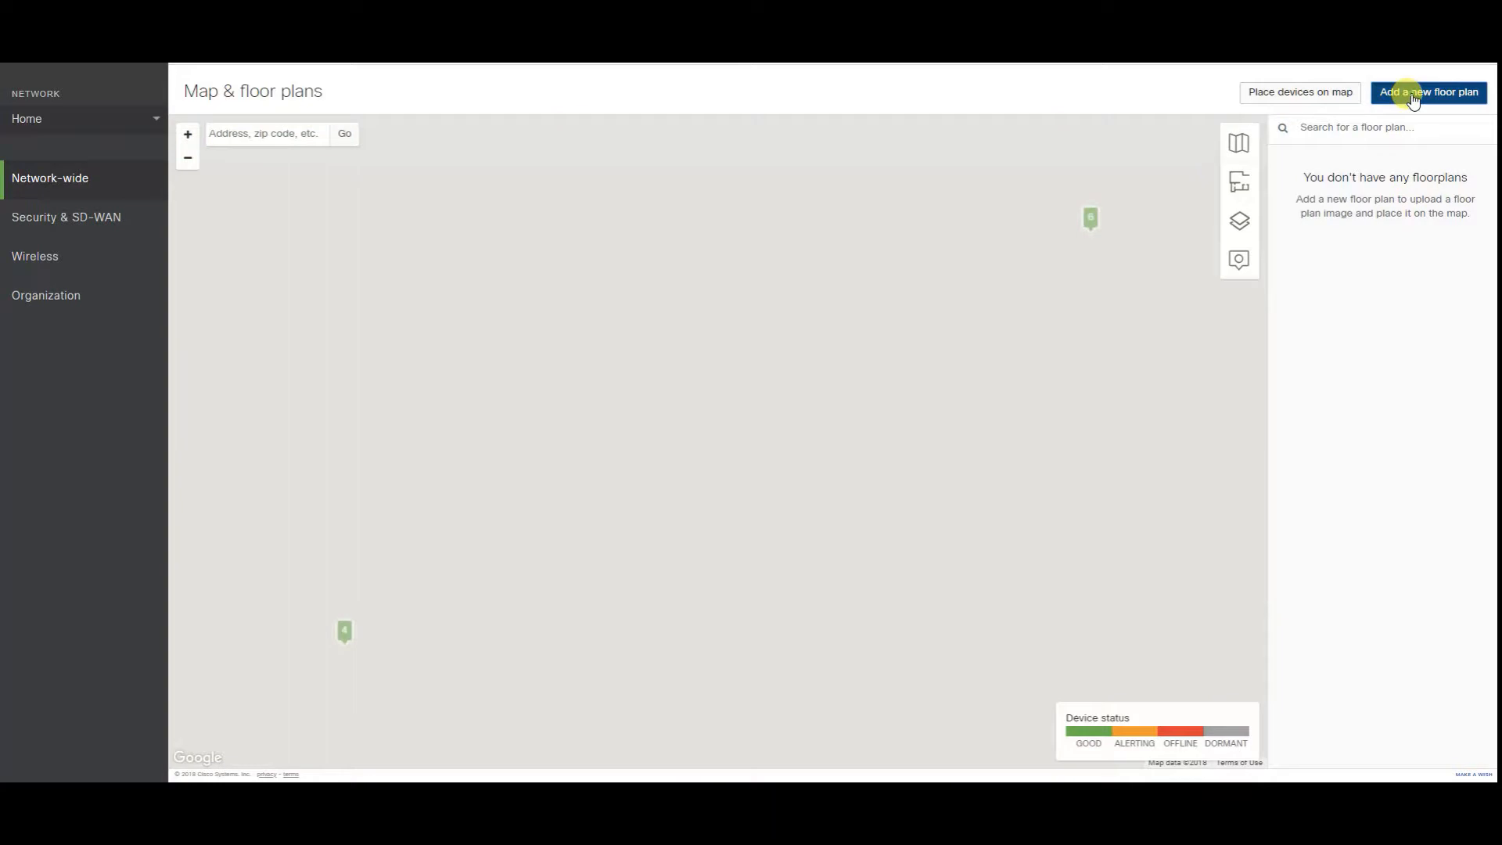
click(708, 118)
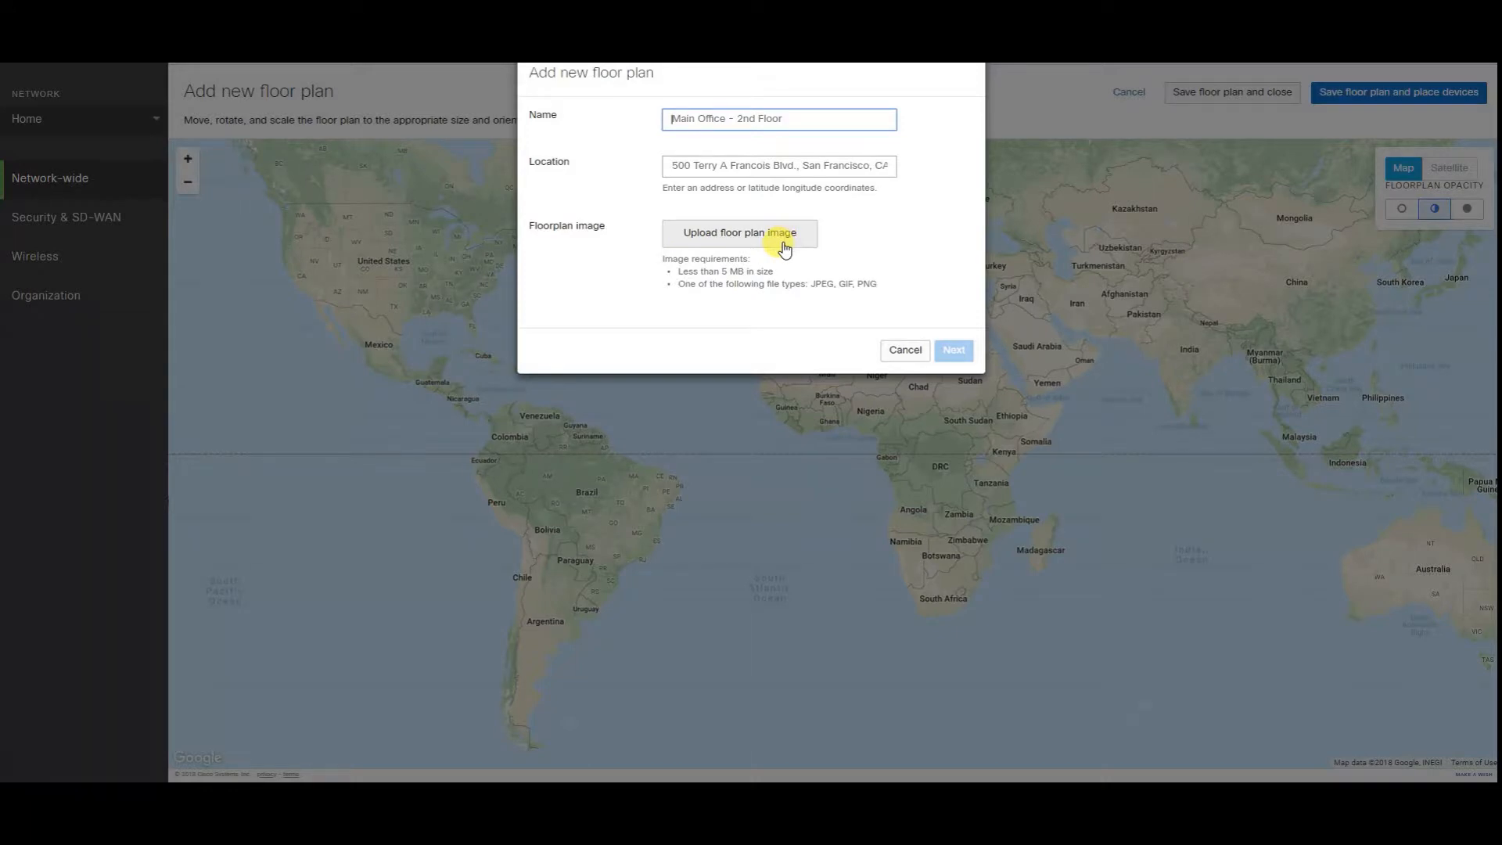
click(901, 350)
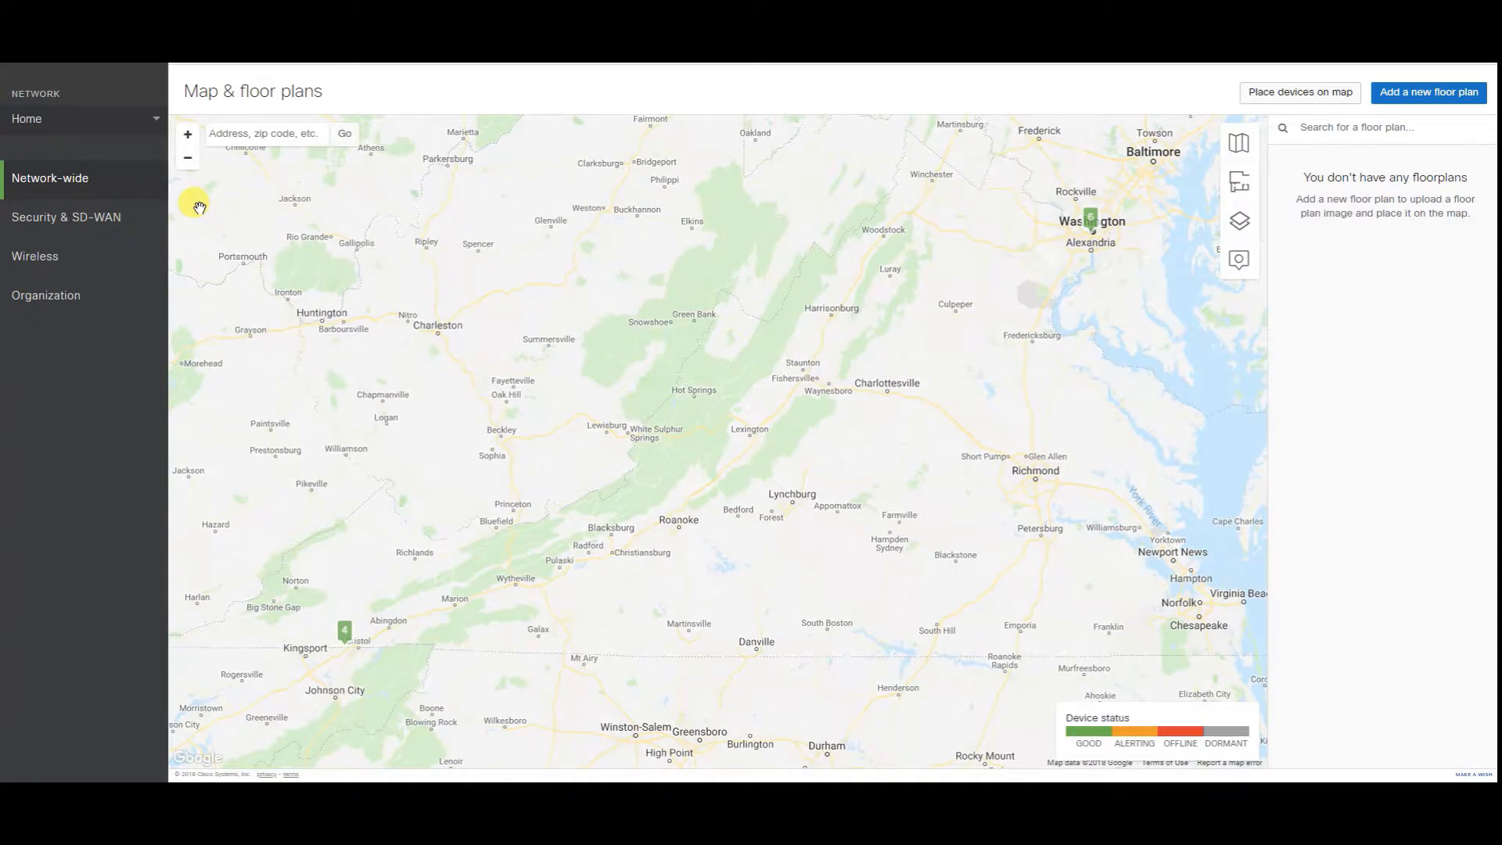
- Open the security appliance's status summary and examine its details down to the firmware and configuration status
mouse_move(138, 224)
mouse_move(90, 183)
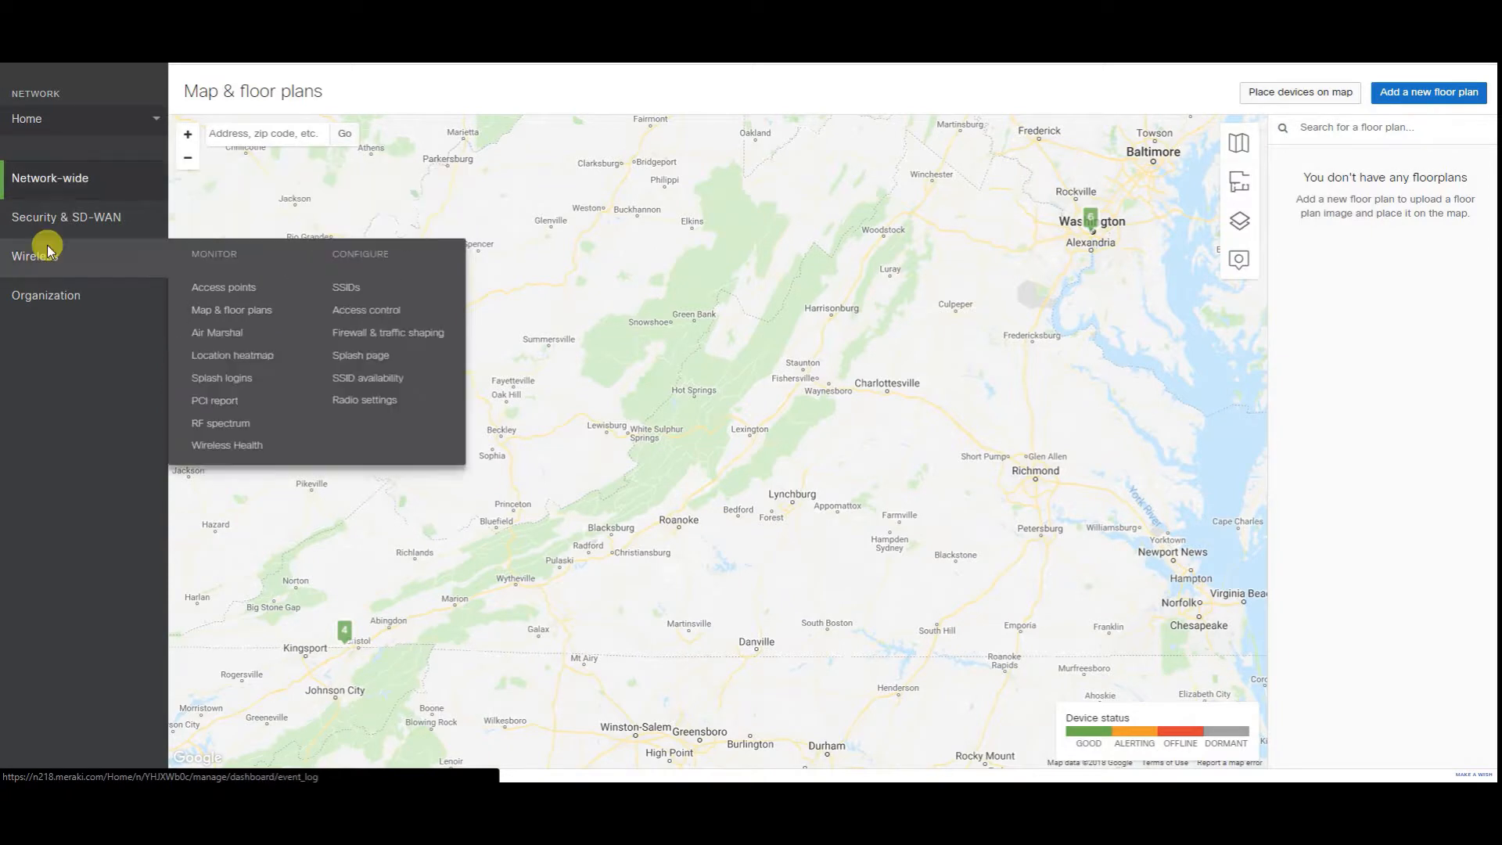
mouse_move(68, 213)
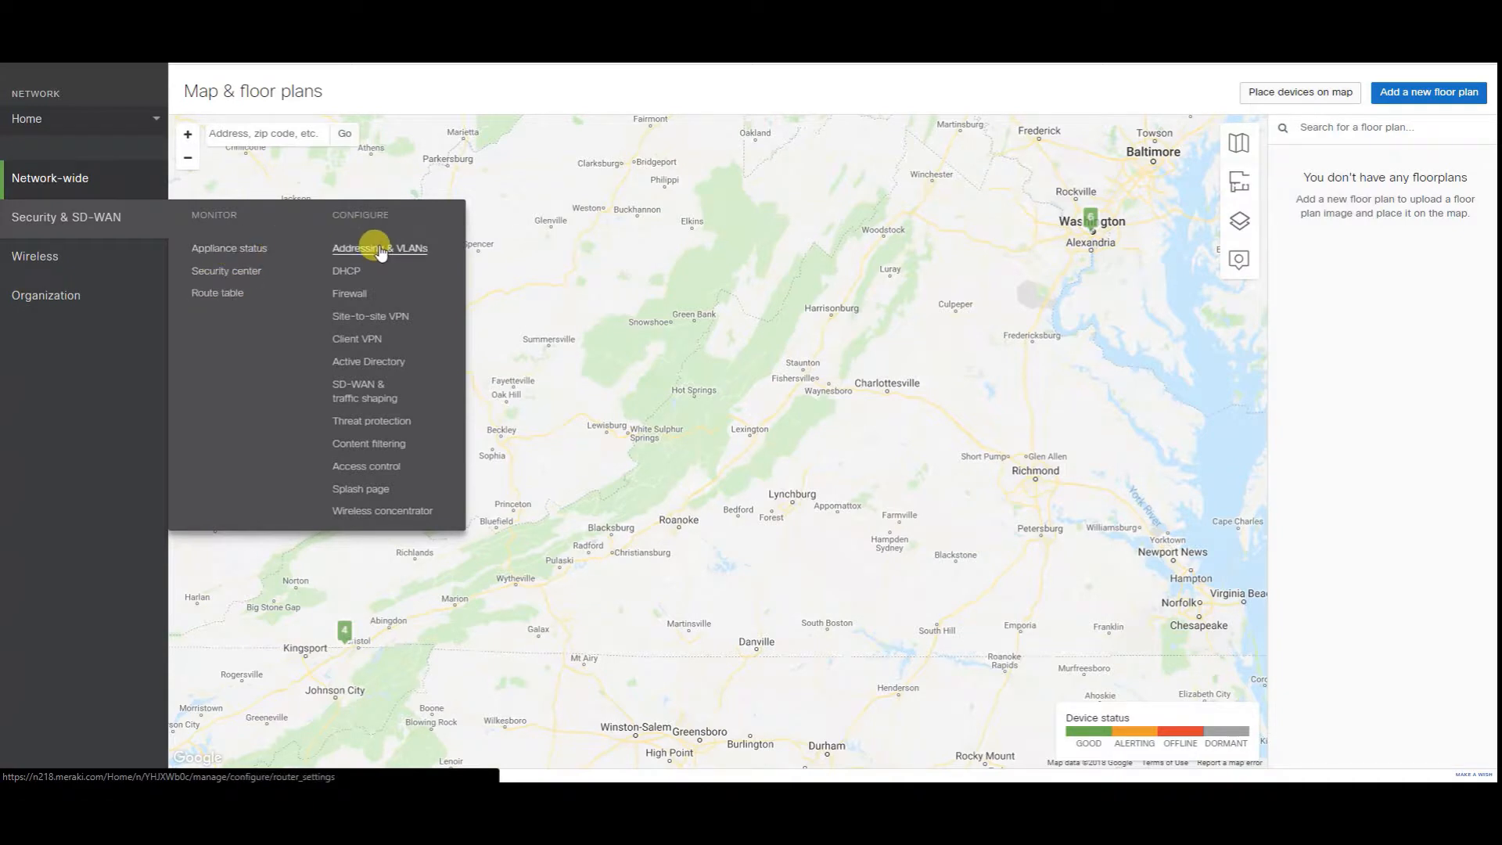
click(224, 250)
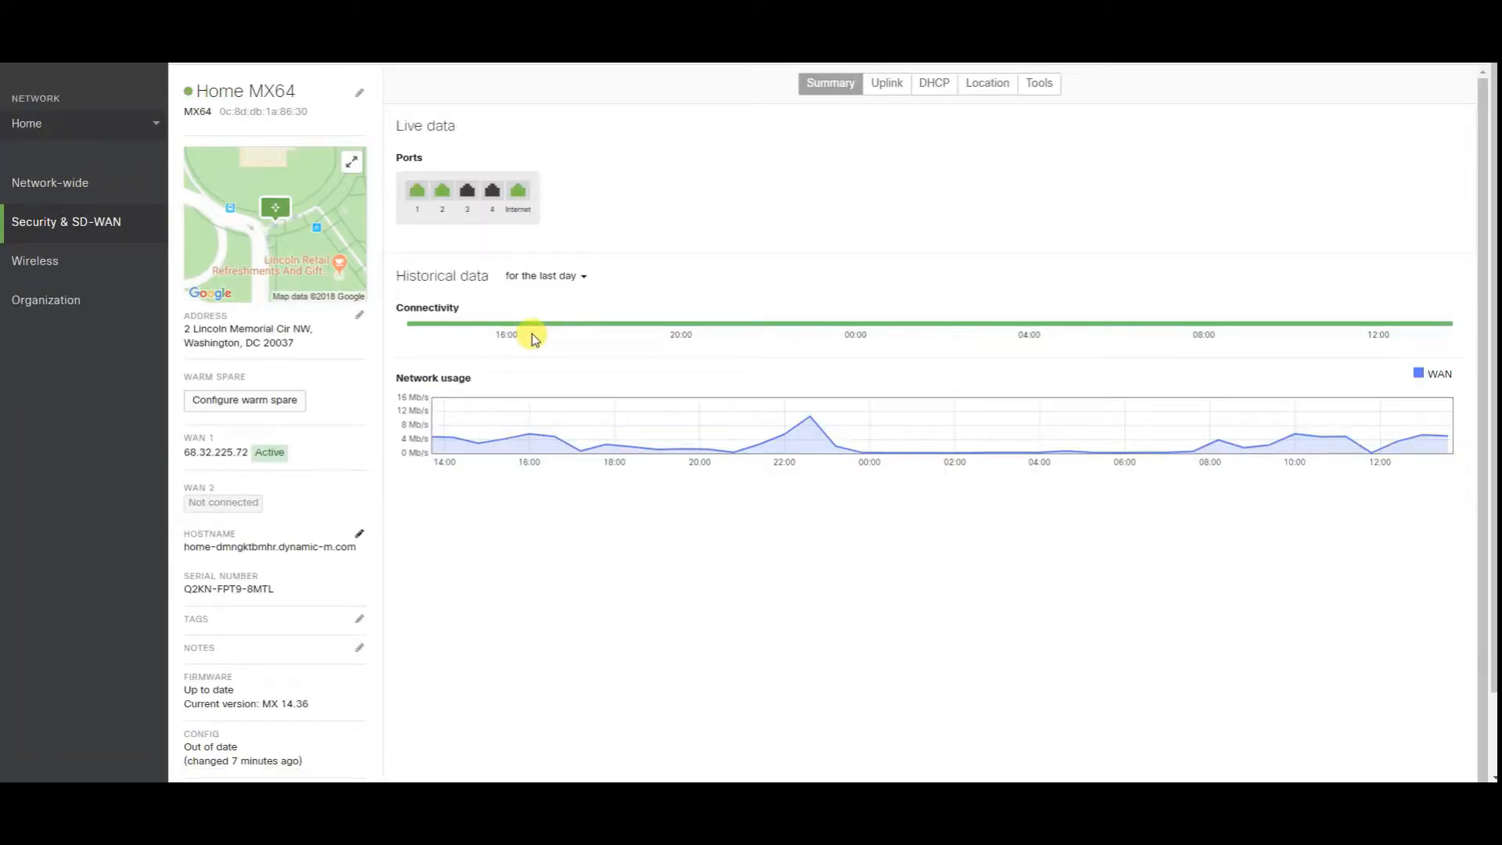
scroll(708, 450, down, 2)
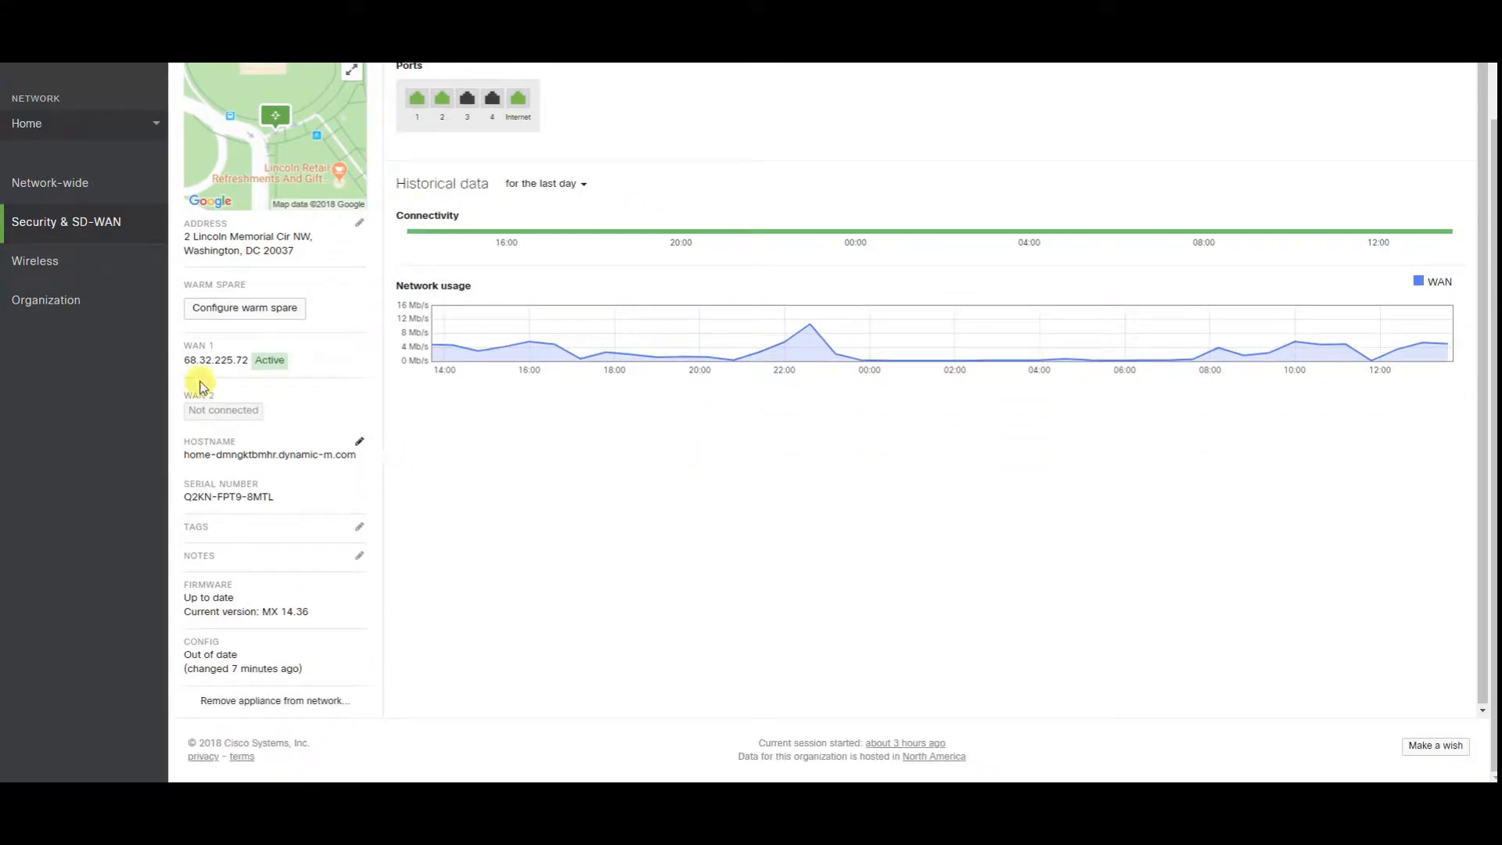
drag(185, 650, 346, 680)
drag(189, 642, 327, 671)
click(327, 671)
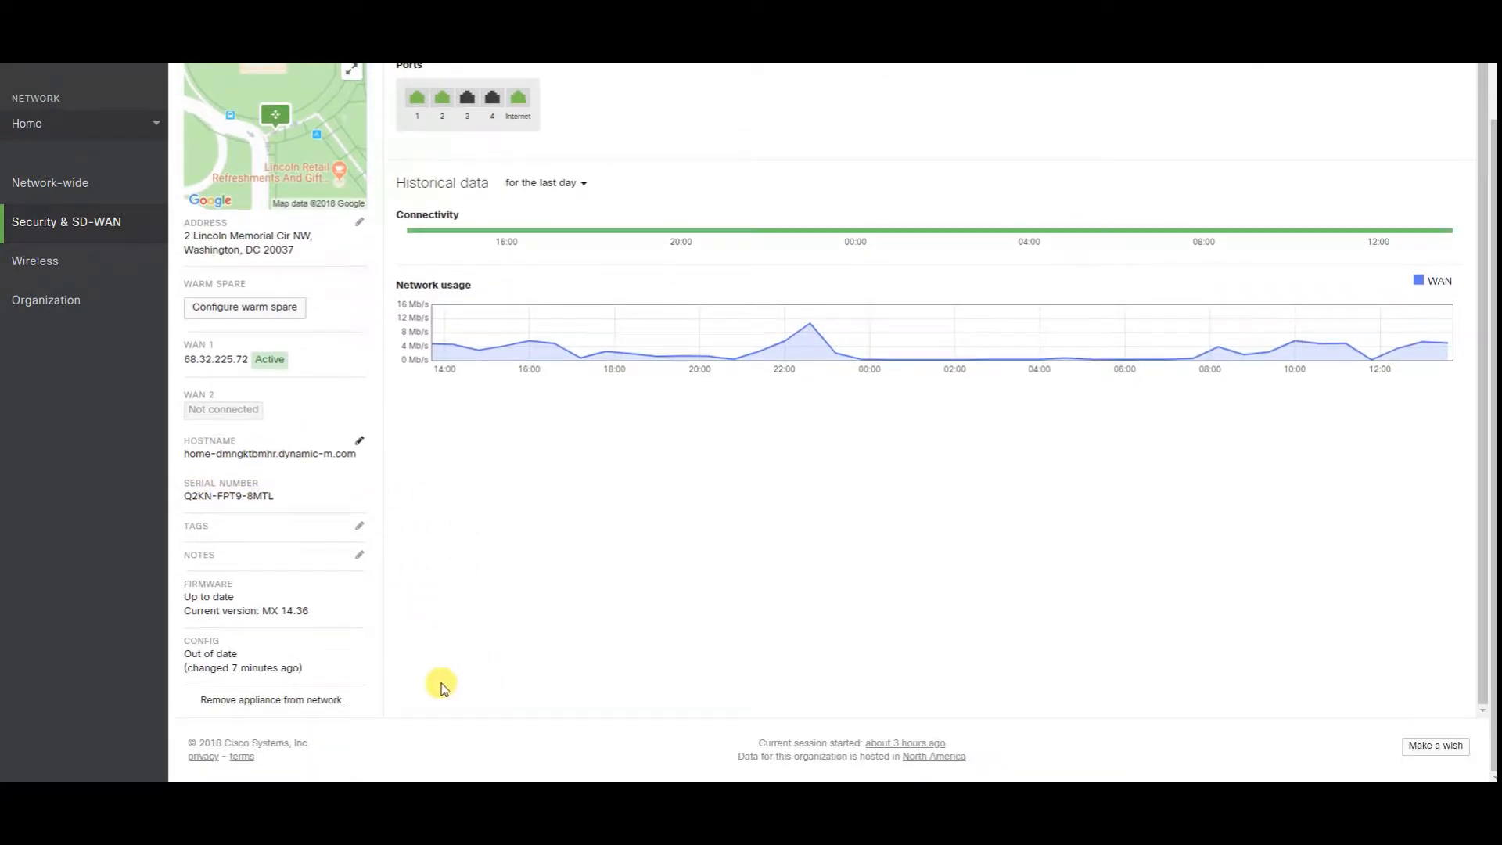
- Examine the appliance's uplink page, covering WAN configuration, live uplink traffic, and historical latency and loss
scroll(675, 504, up, 1)
click(888, 83)
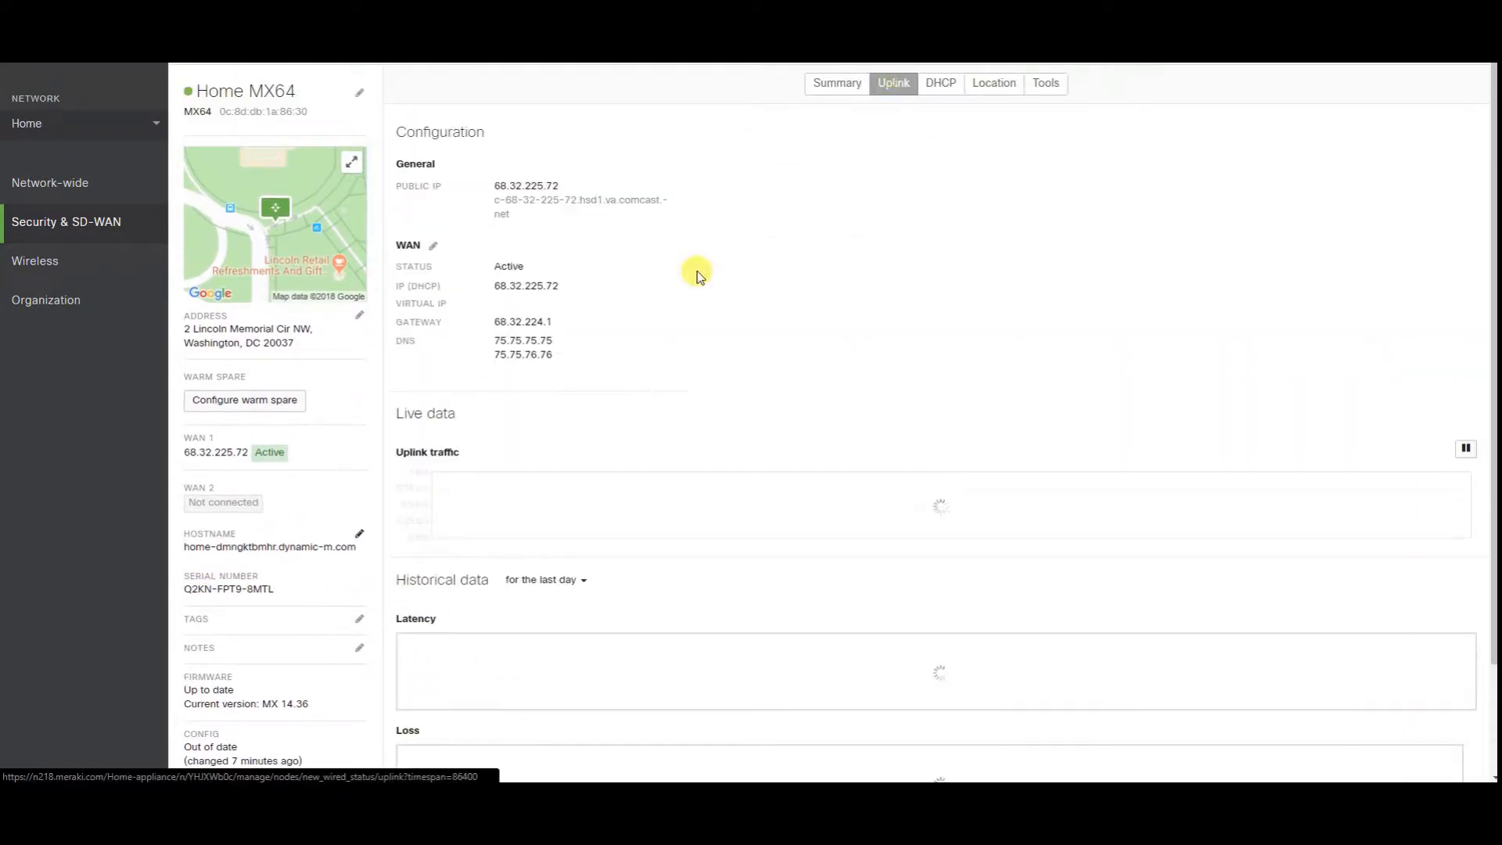
click(831, 83)
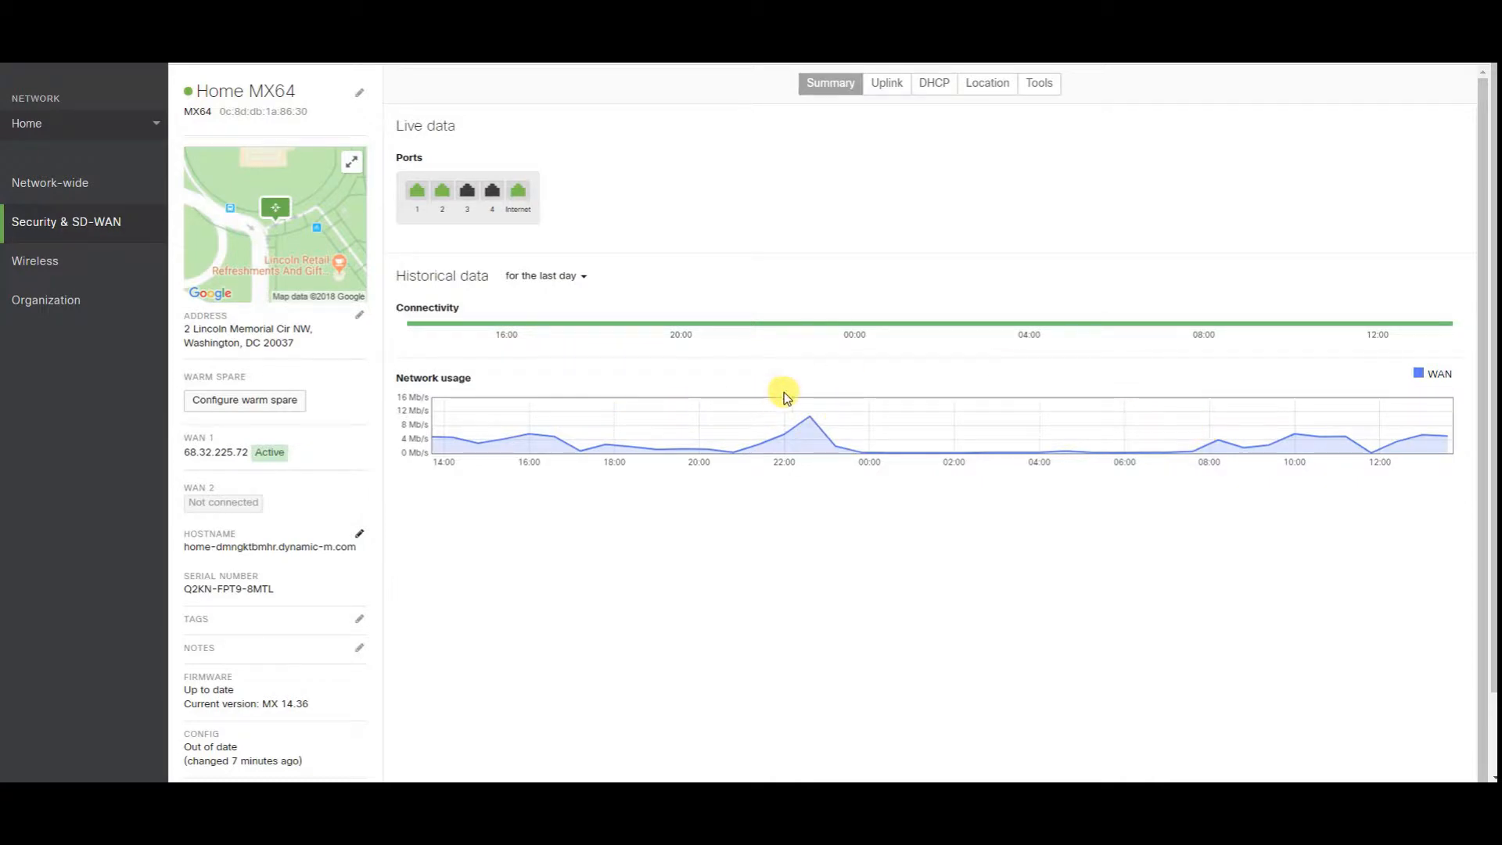
click(895, 82)
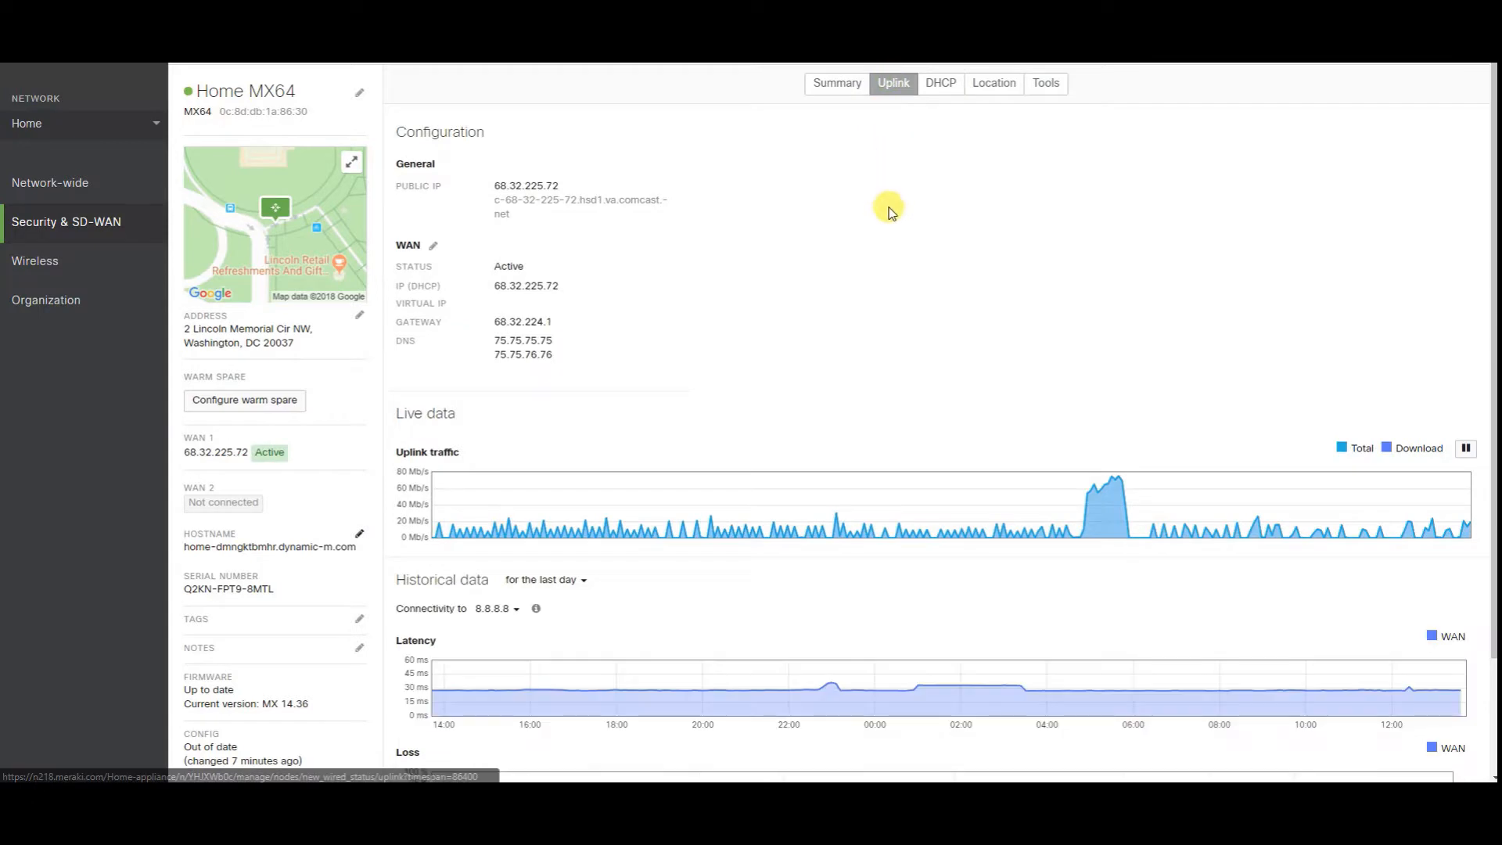
scroll(866, 296, down, 1)
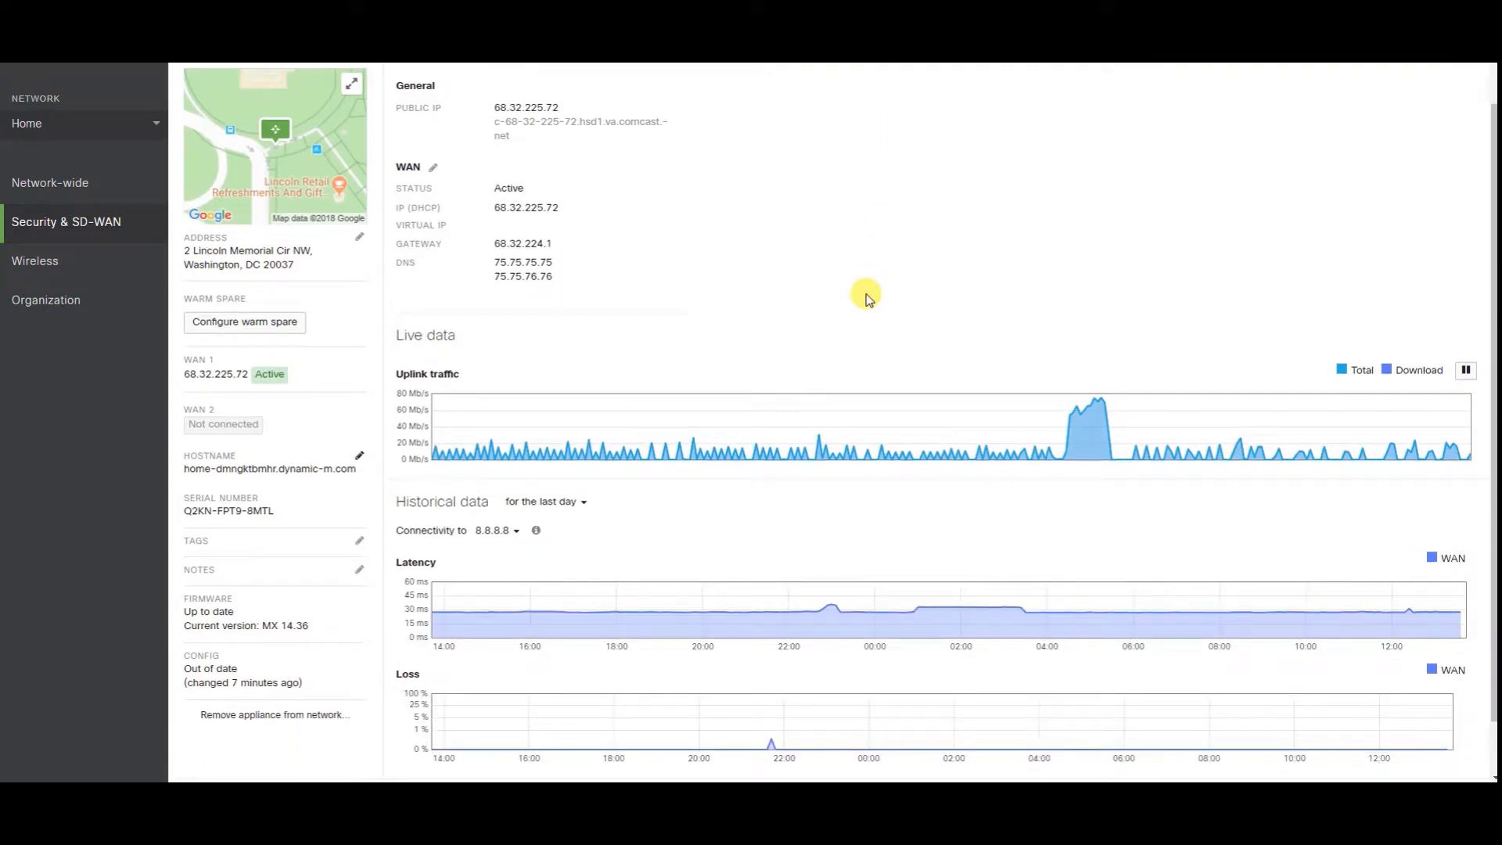
scroll(839, 320, down, 1)
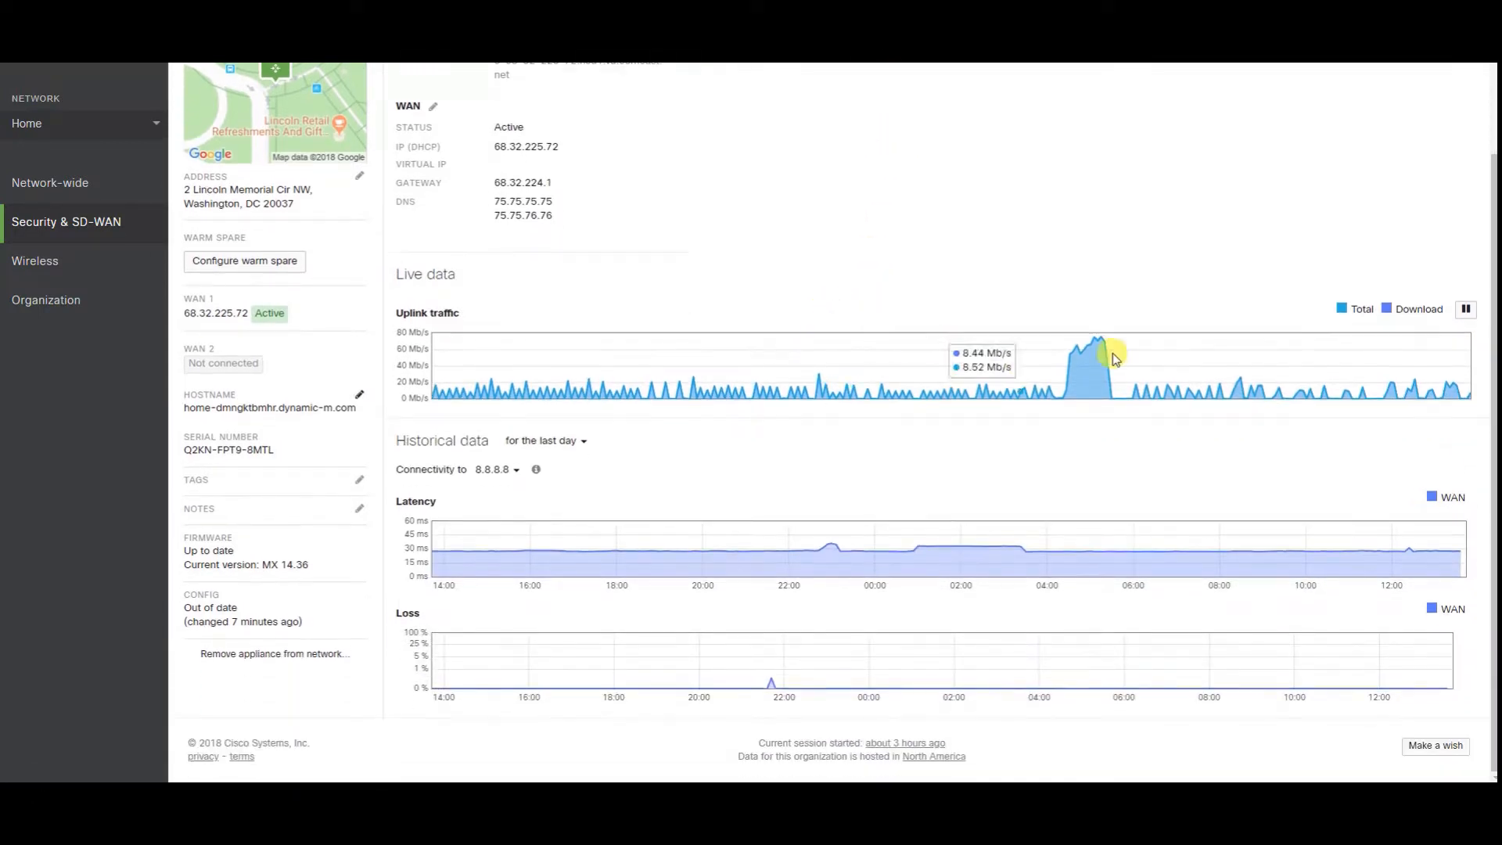
mouse_move(1079, 357)
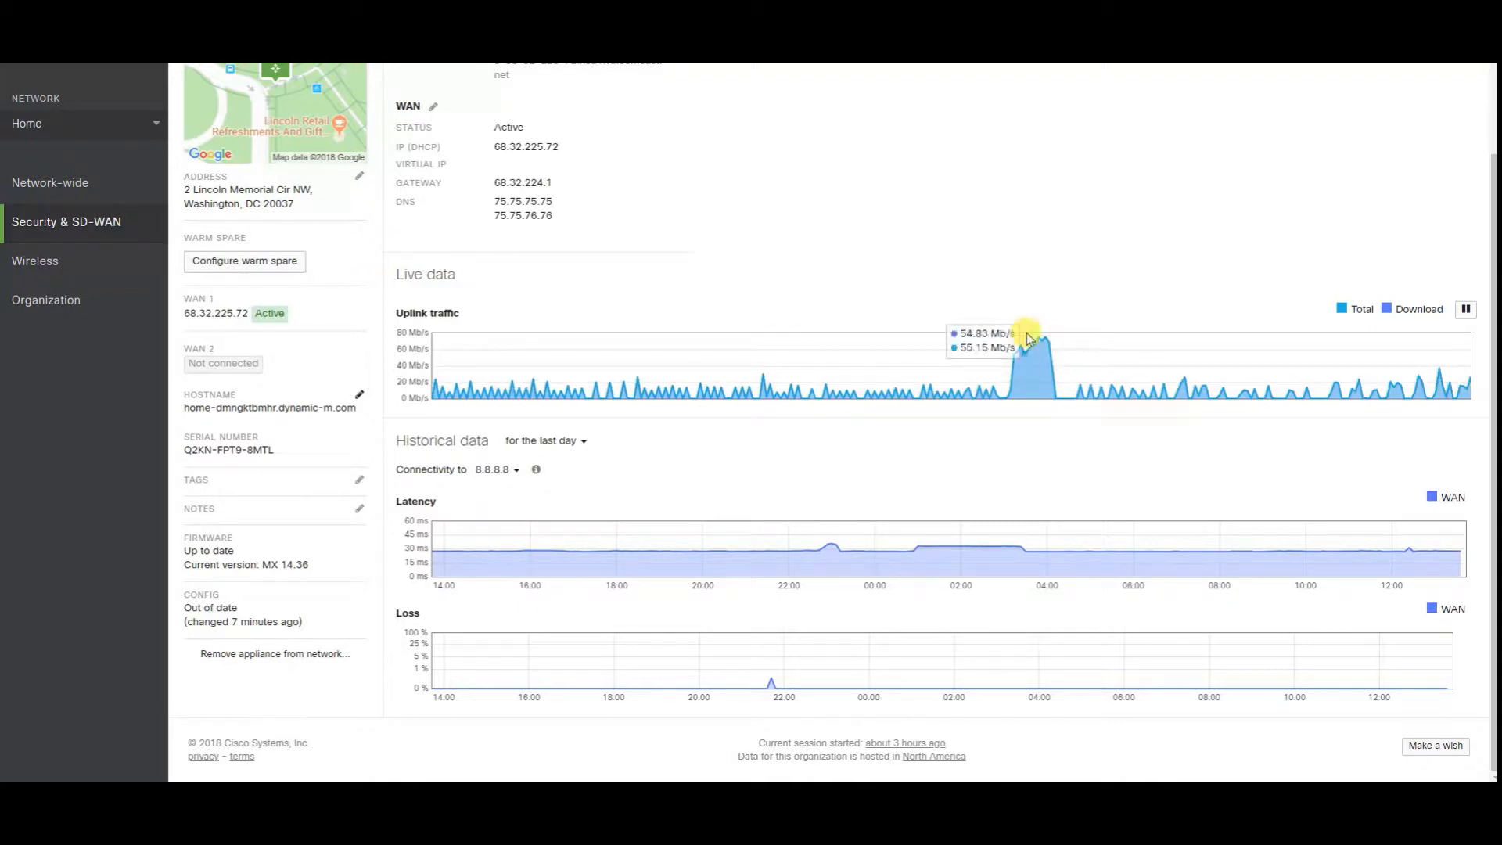
click(1392, 310)
click(1389, 311)
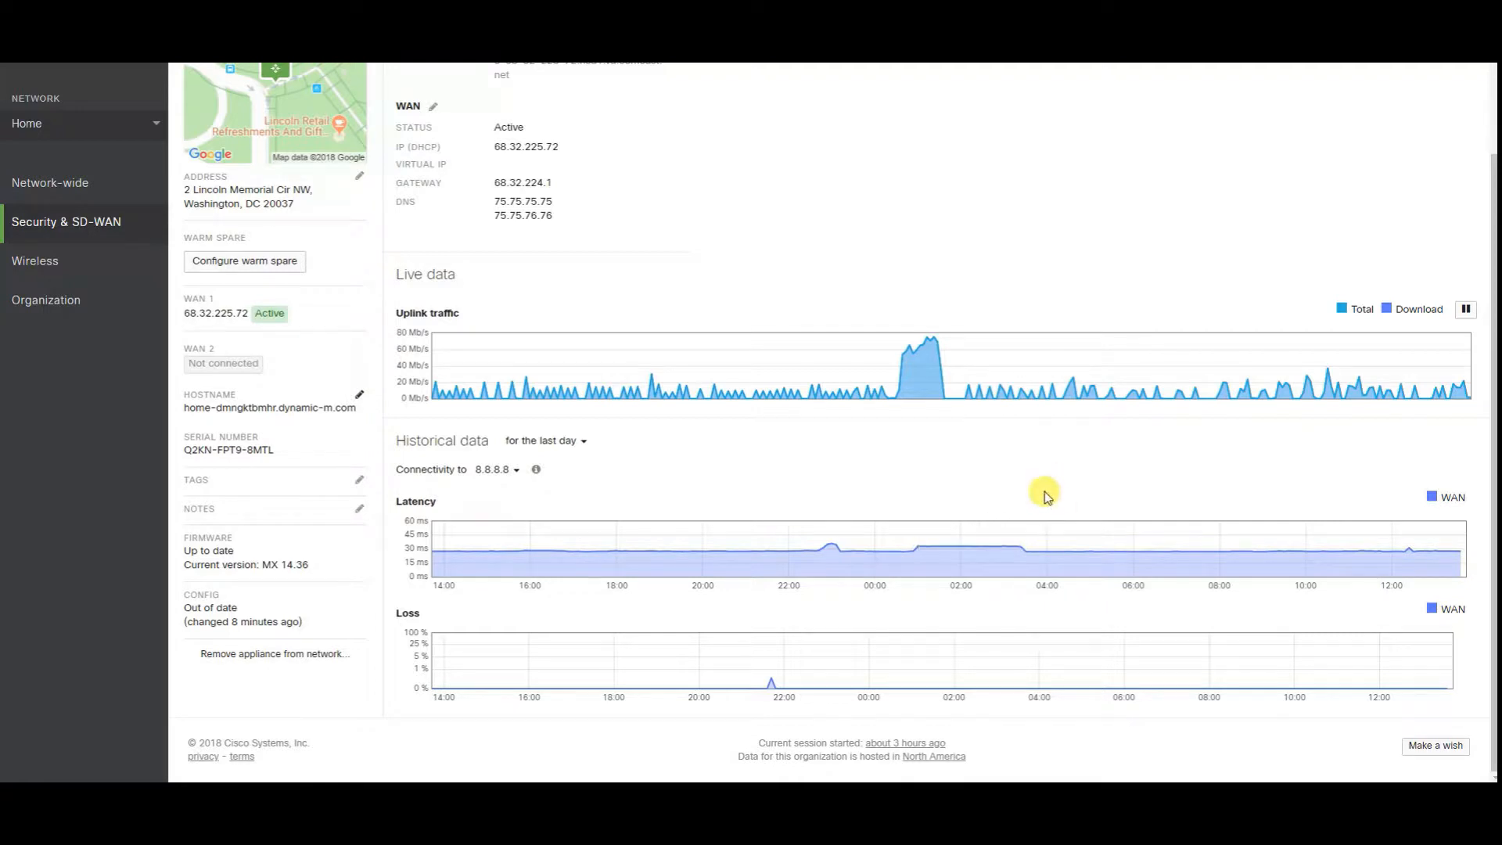
scroll(863, 614, up, 1)
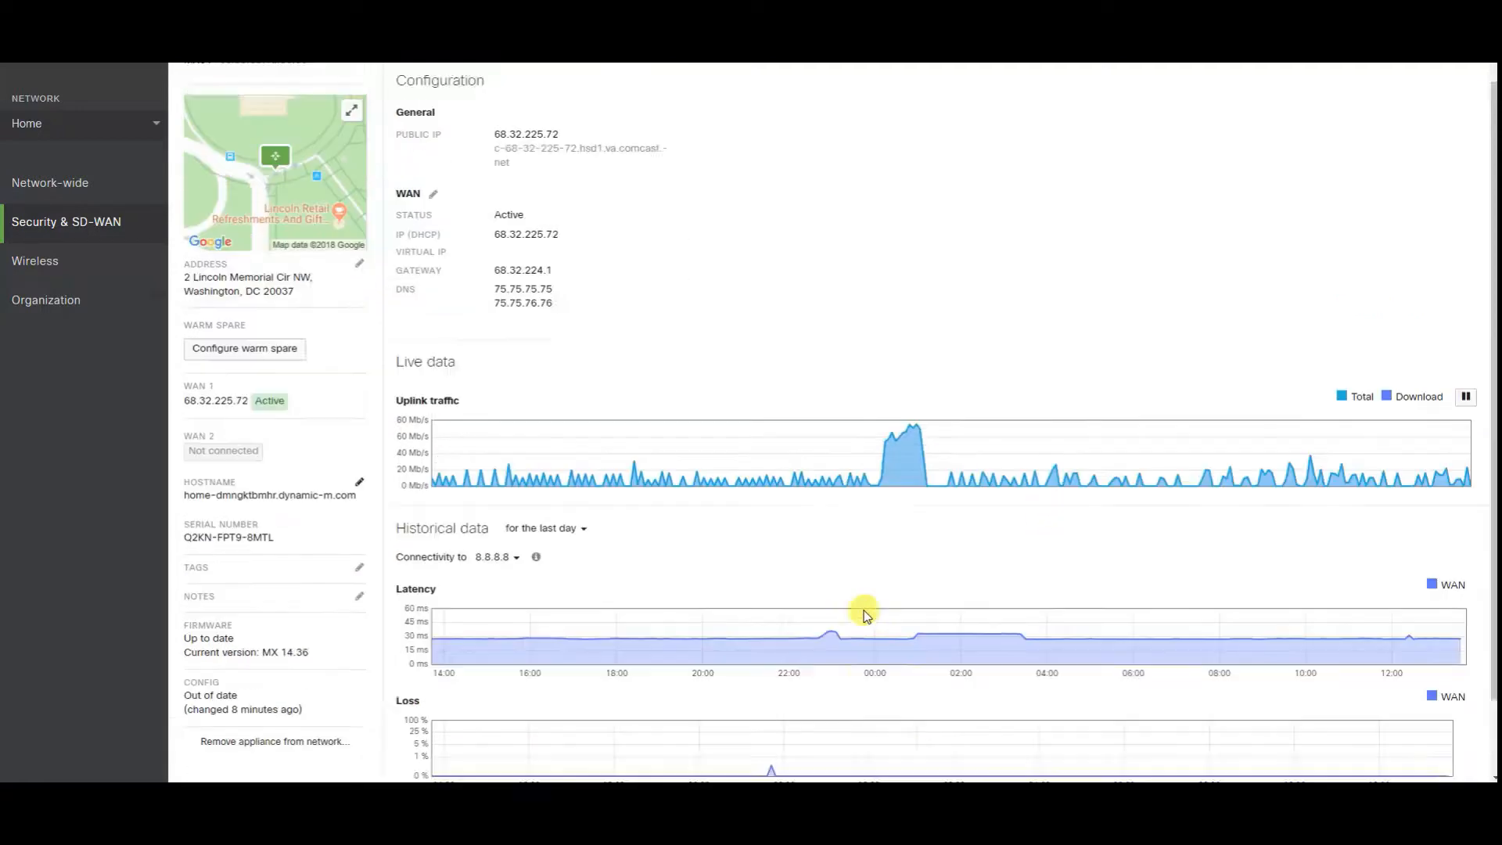
- View the appliance's DHCP subnets and leases, and its location on the map
scroll(864, 610, up, 1)
click(939, 83)
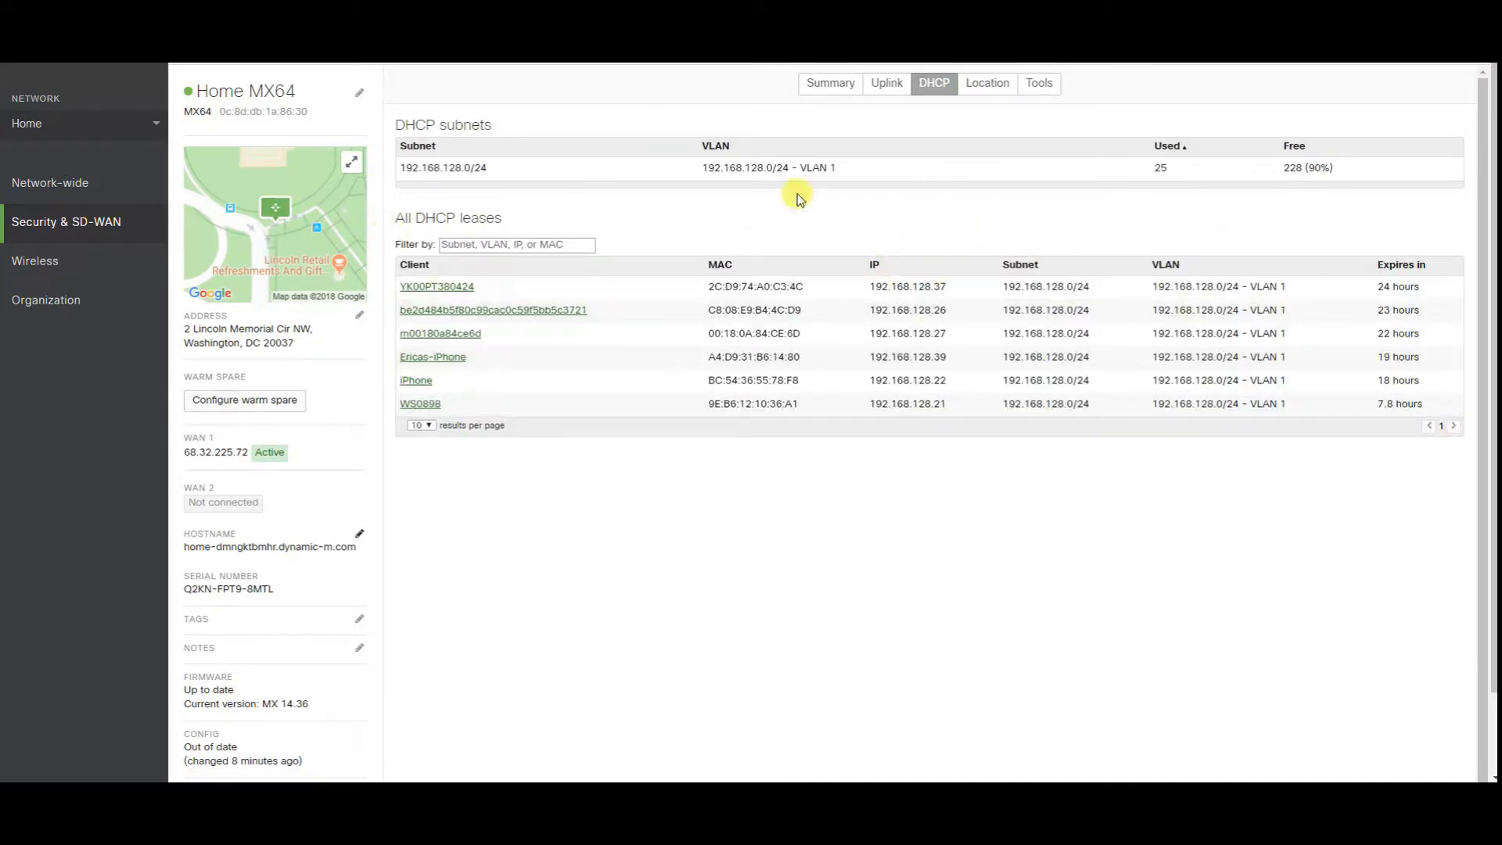
click(1004, 84)
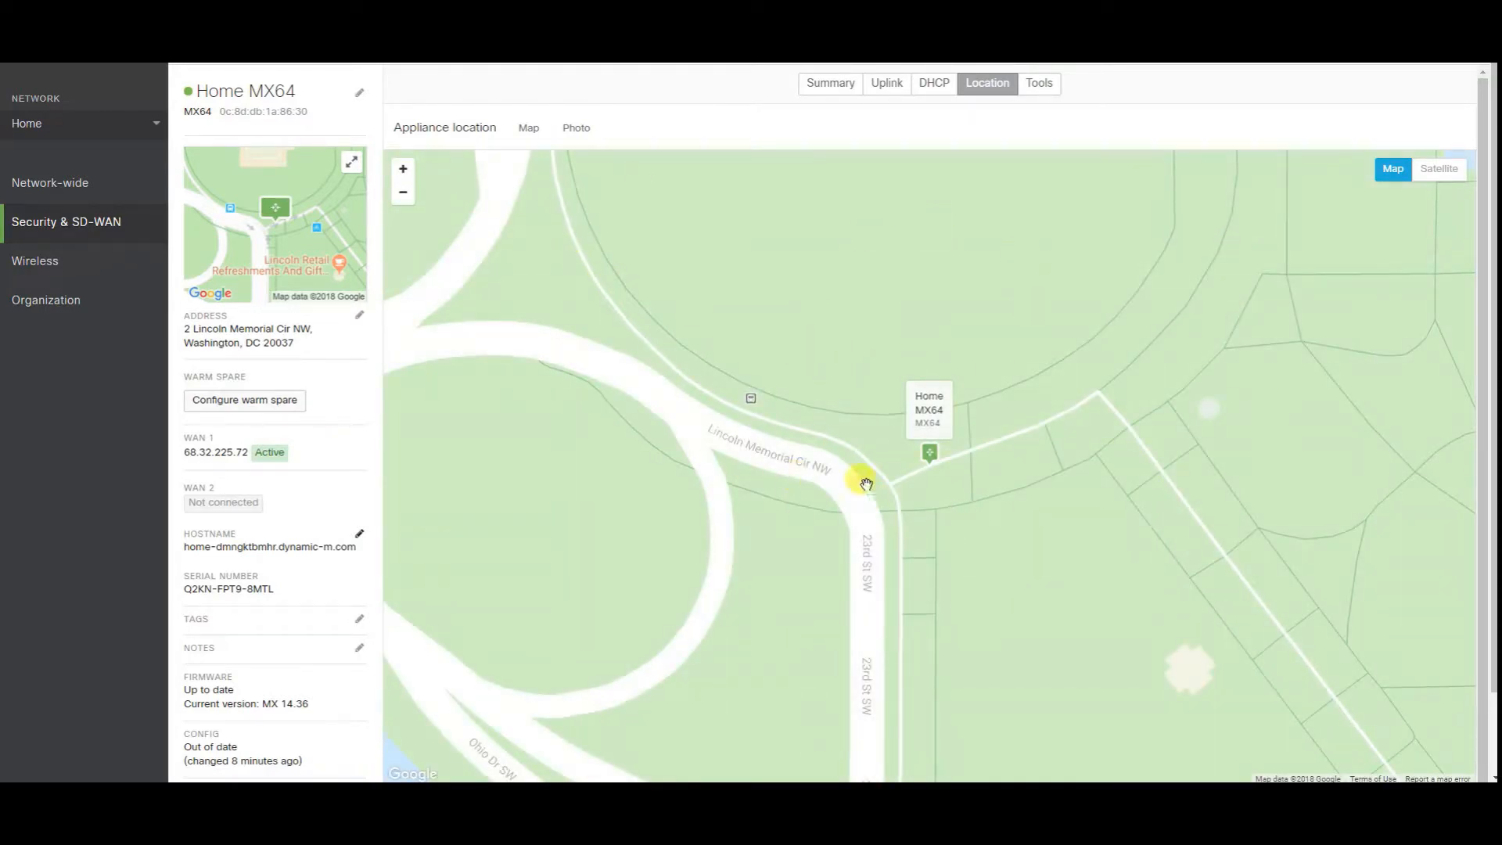
- Run a ping test to icmp.canireachthe.net from the appliance's tools and dismiss its result
click(1044, 86)
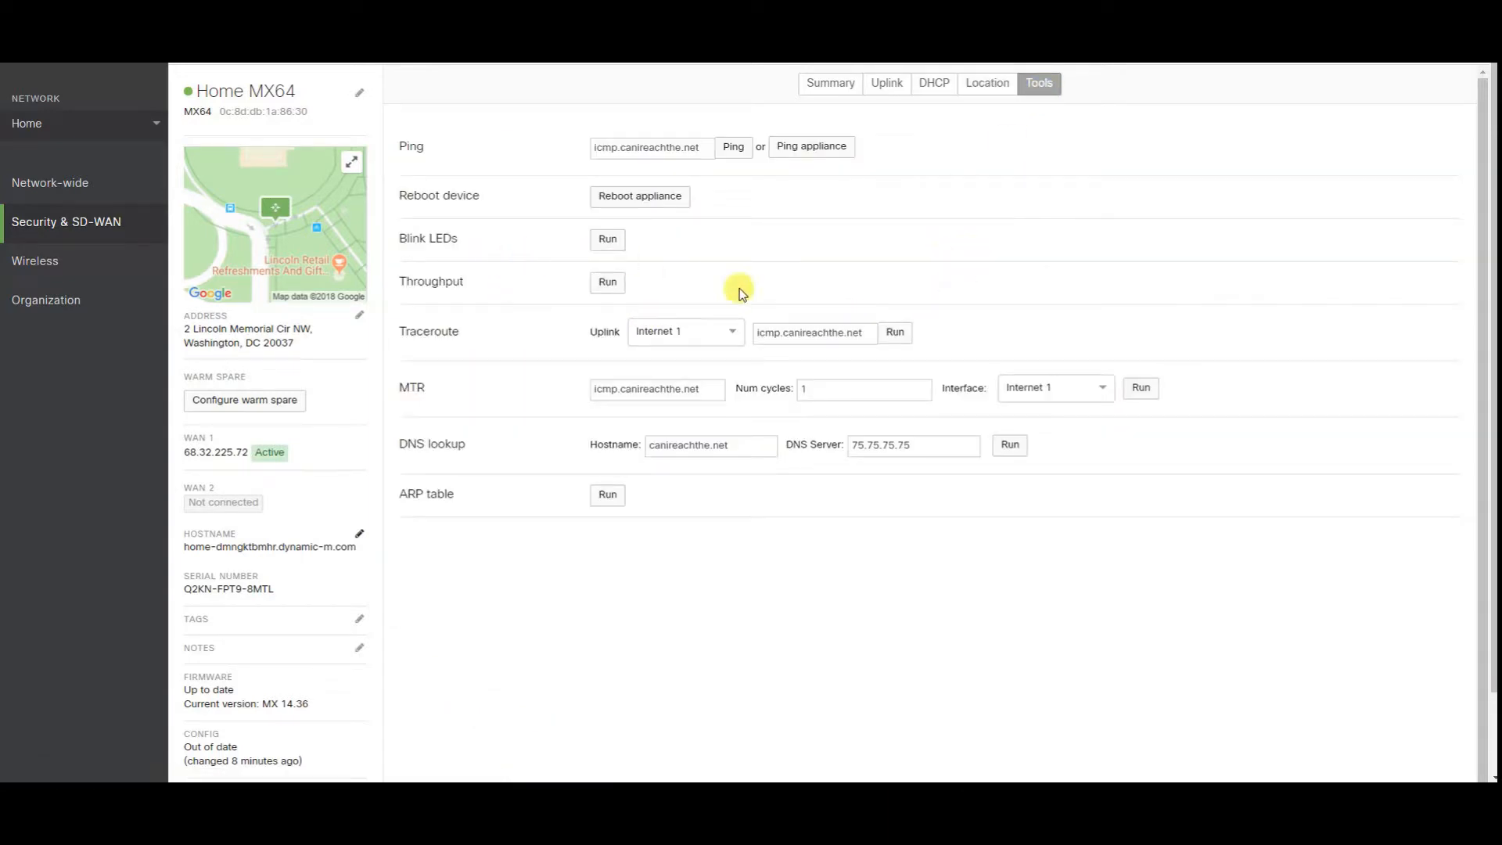
click(732, 147)
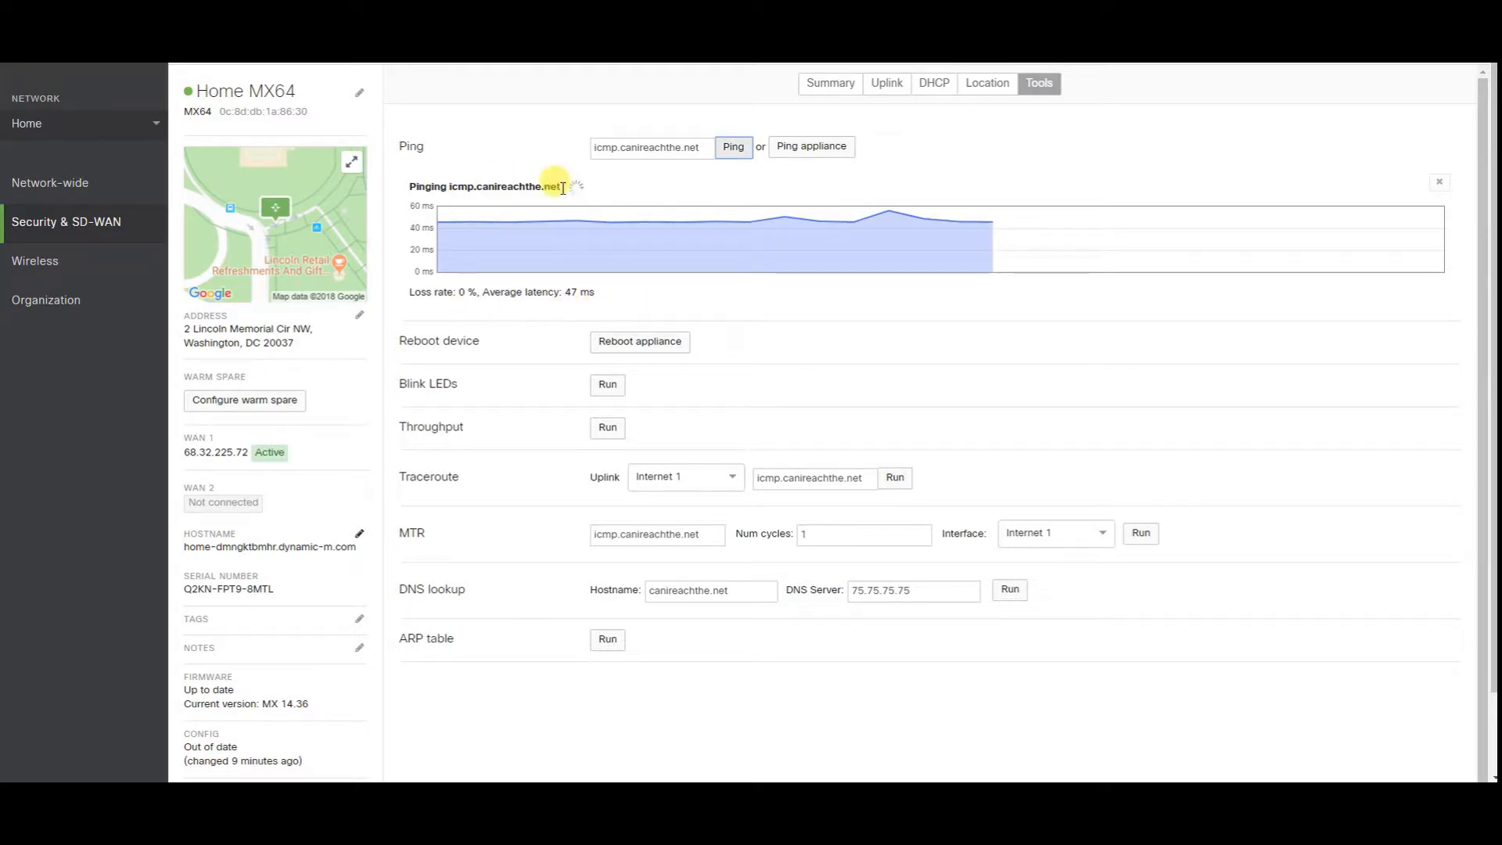
click(1440, 183)
- Run the appliance's throughput test and examine the measured rate
click(608, 243)
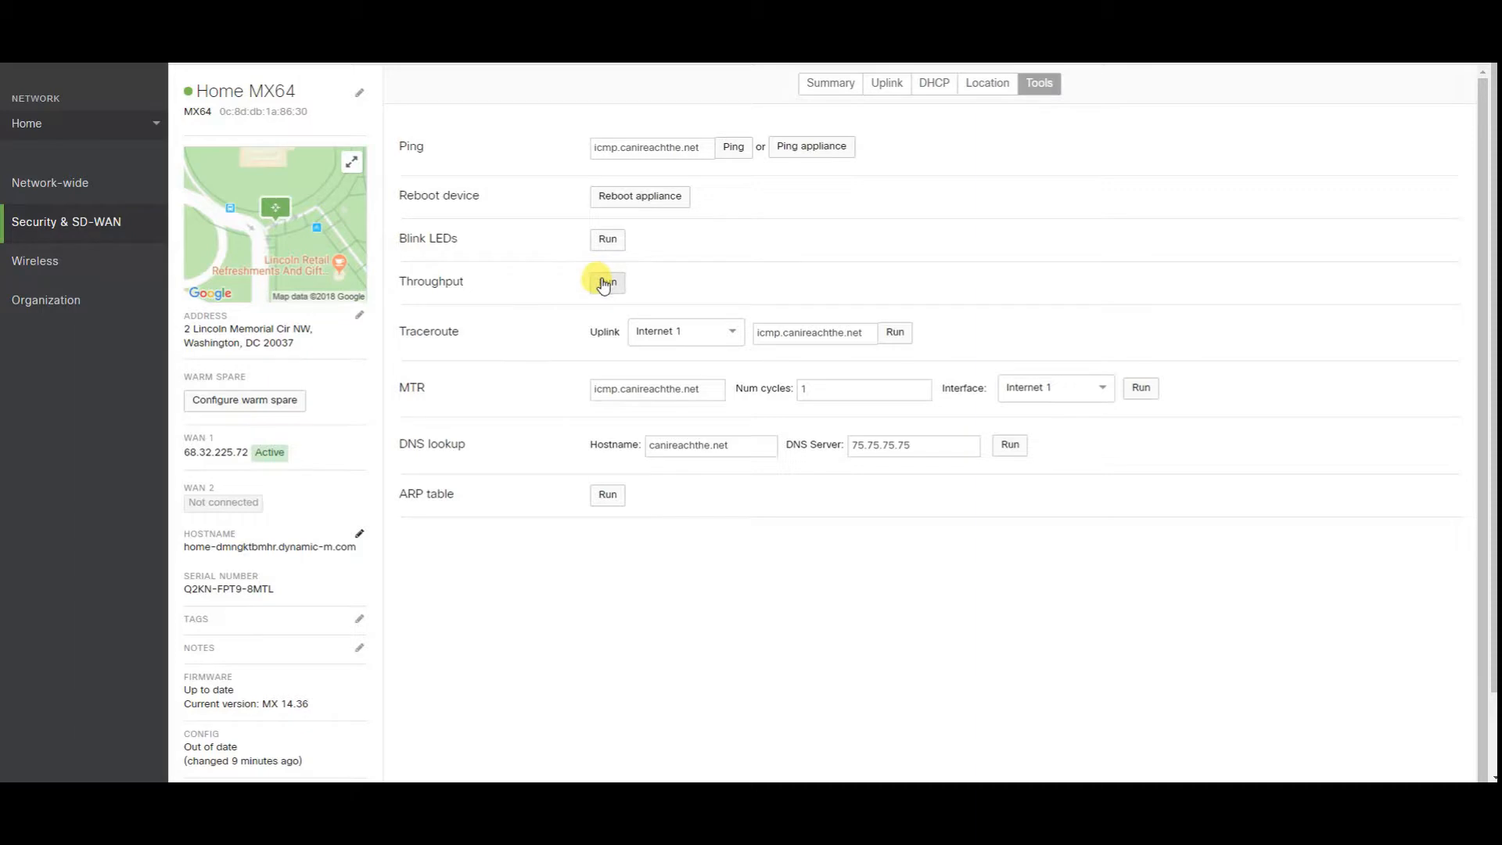
click(607, 282)
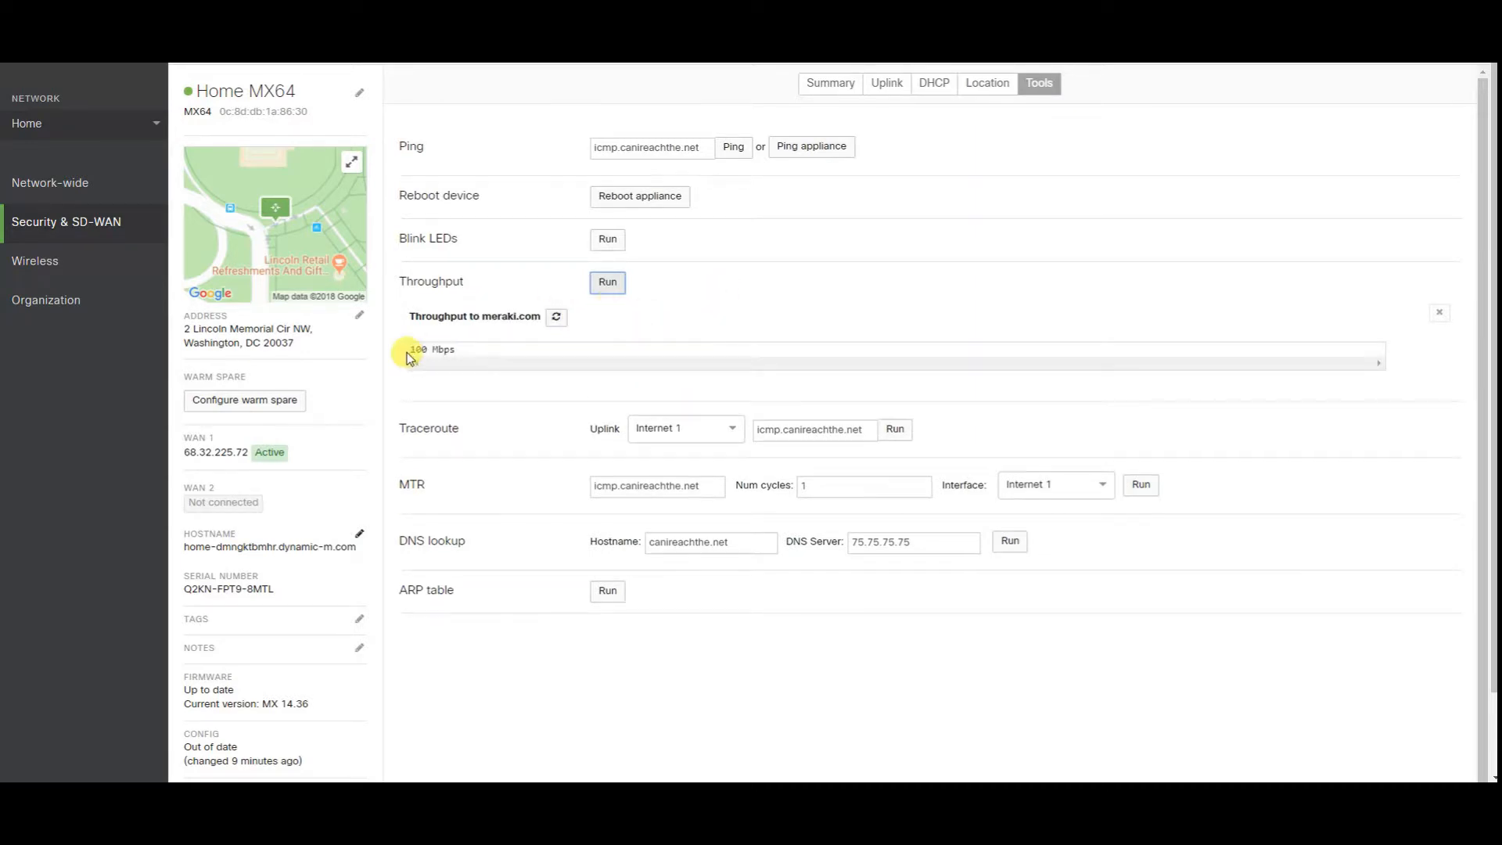
drag(410, 352, 512, 352)
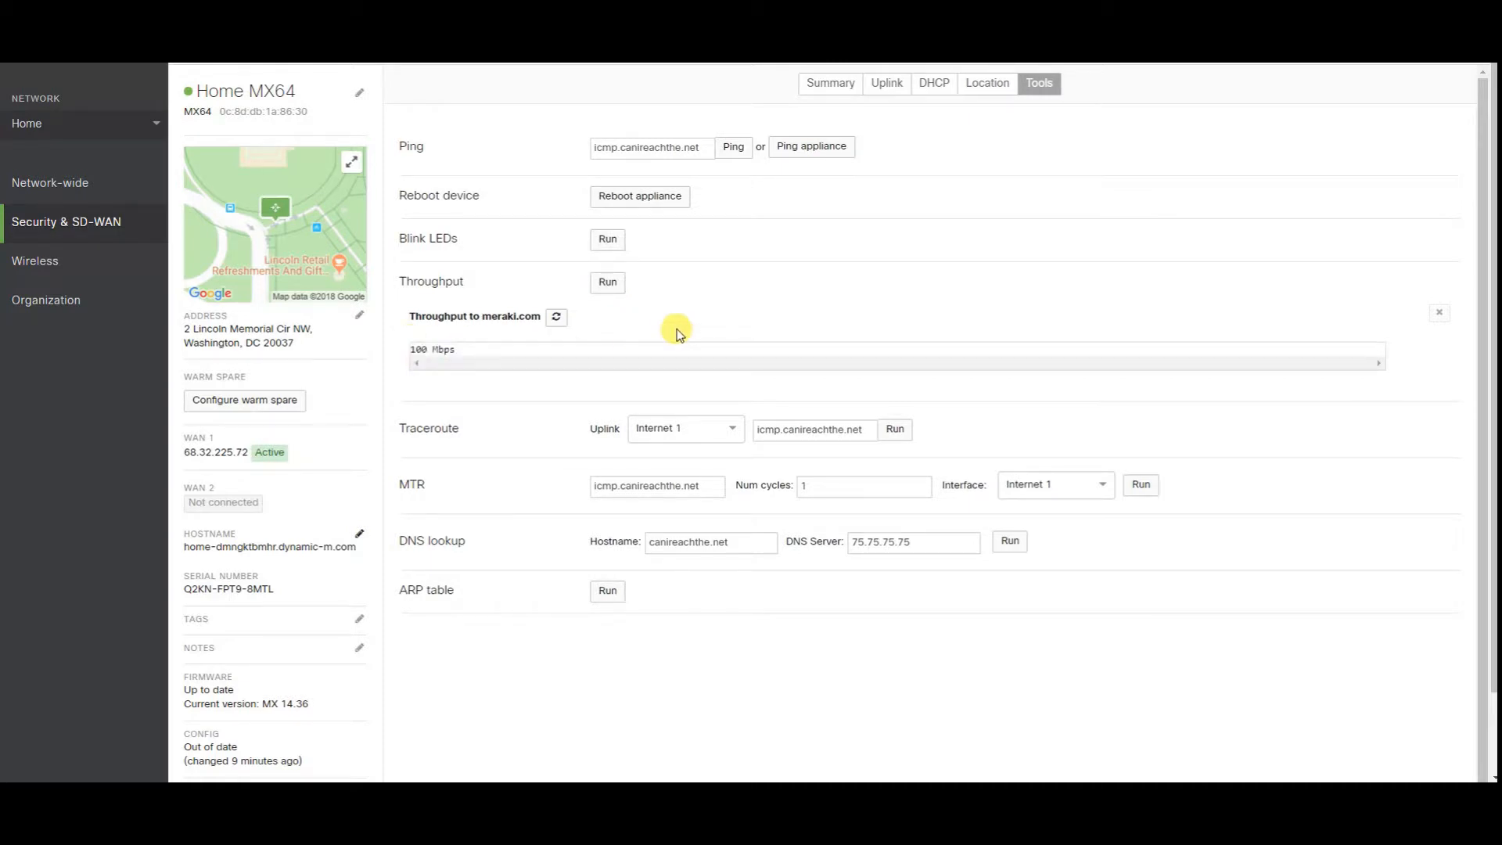
- Examine the traceroute uplink choices and the DNS lookup and ARP table tools
click(682, 437)
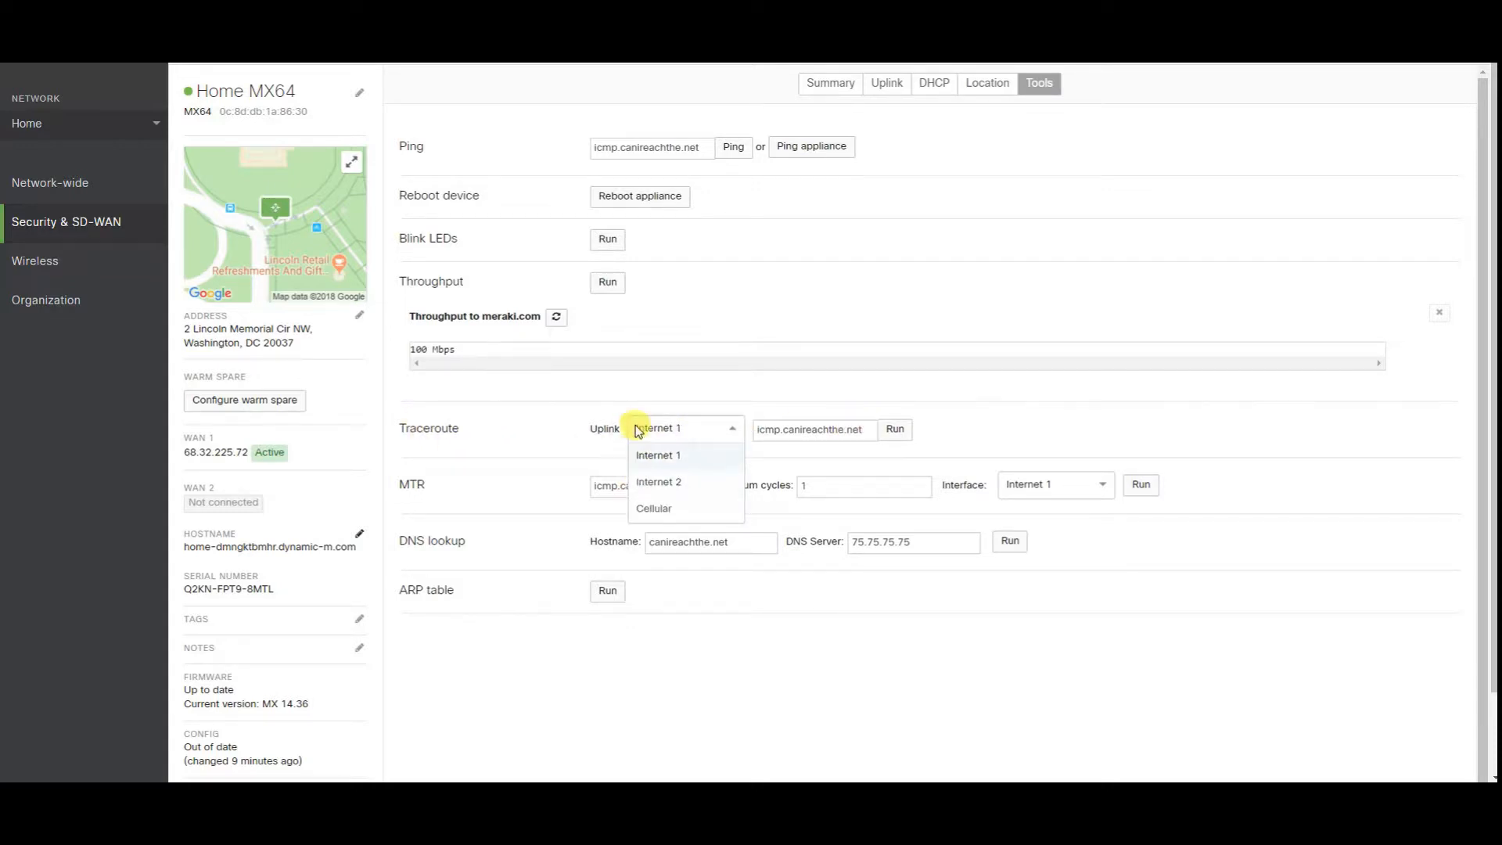
click(496, 428)
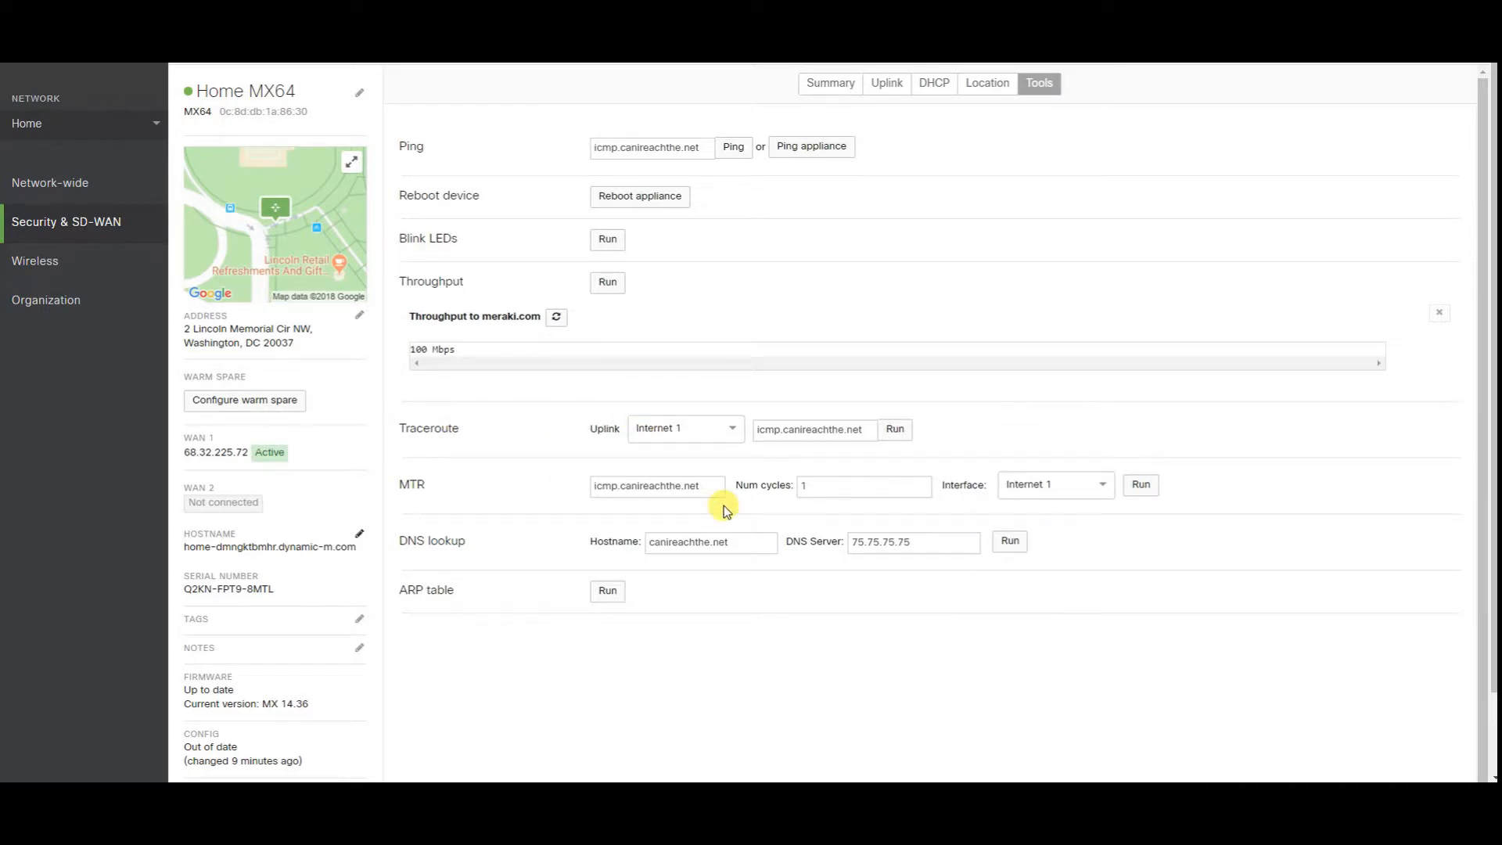
drag(400, 541, 520, 540)
drag(416, 591, 550, 605)
- Retrieve the appliance's ARP table and review the client and Internet 1 entries
click(608, 591)
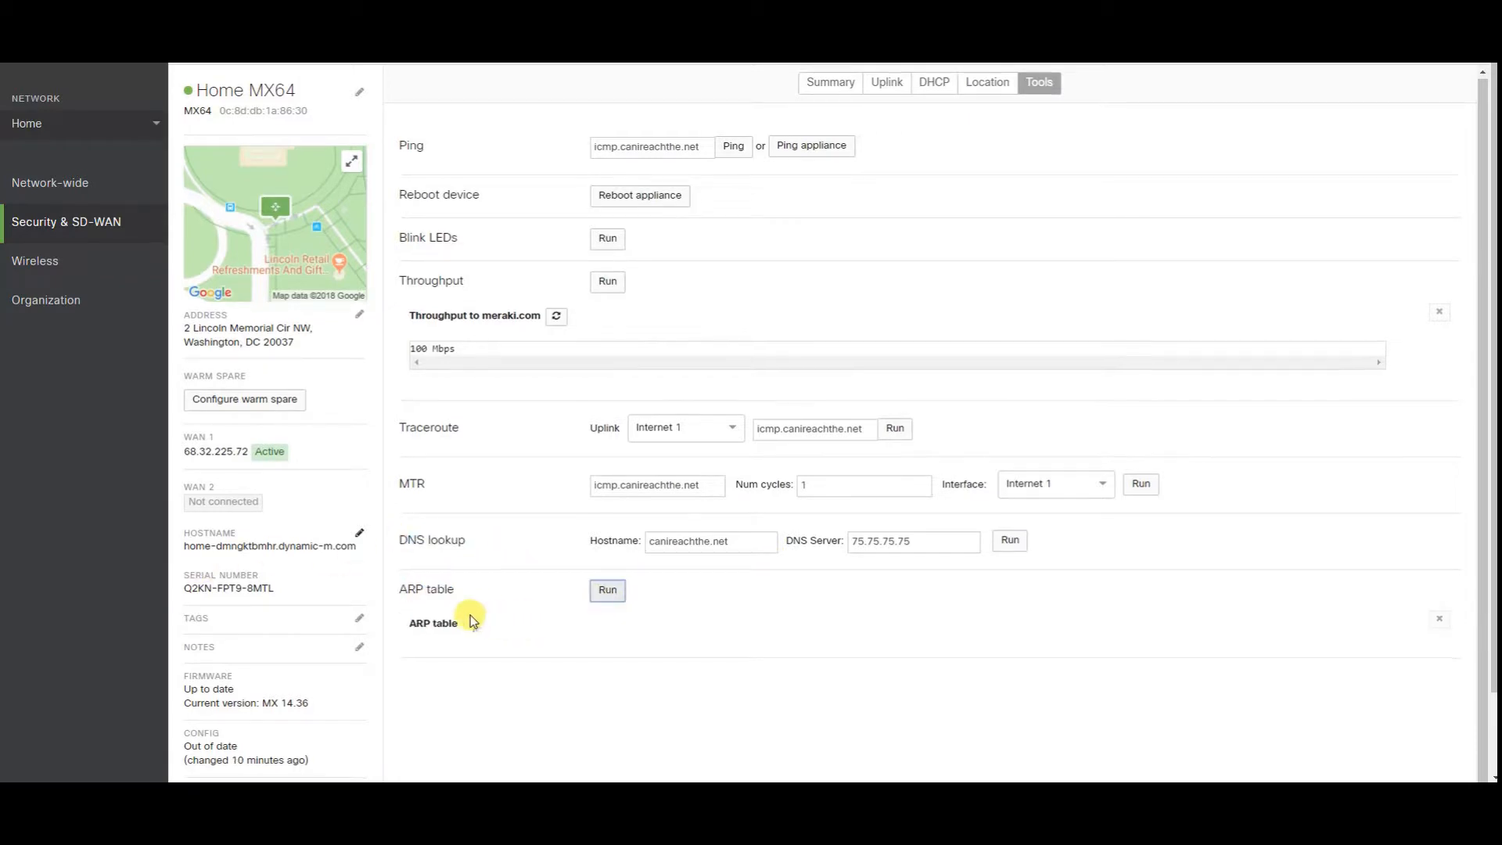
scroll(735, 523, down, 3)
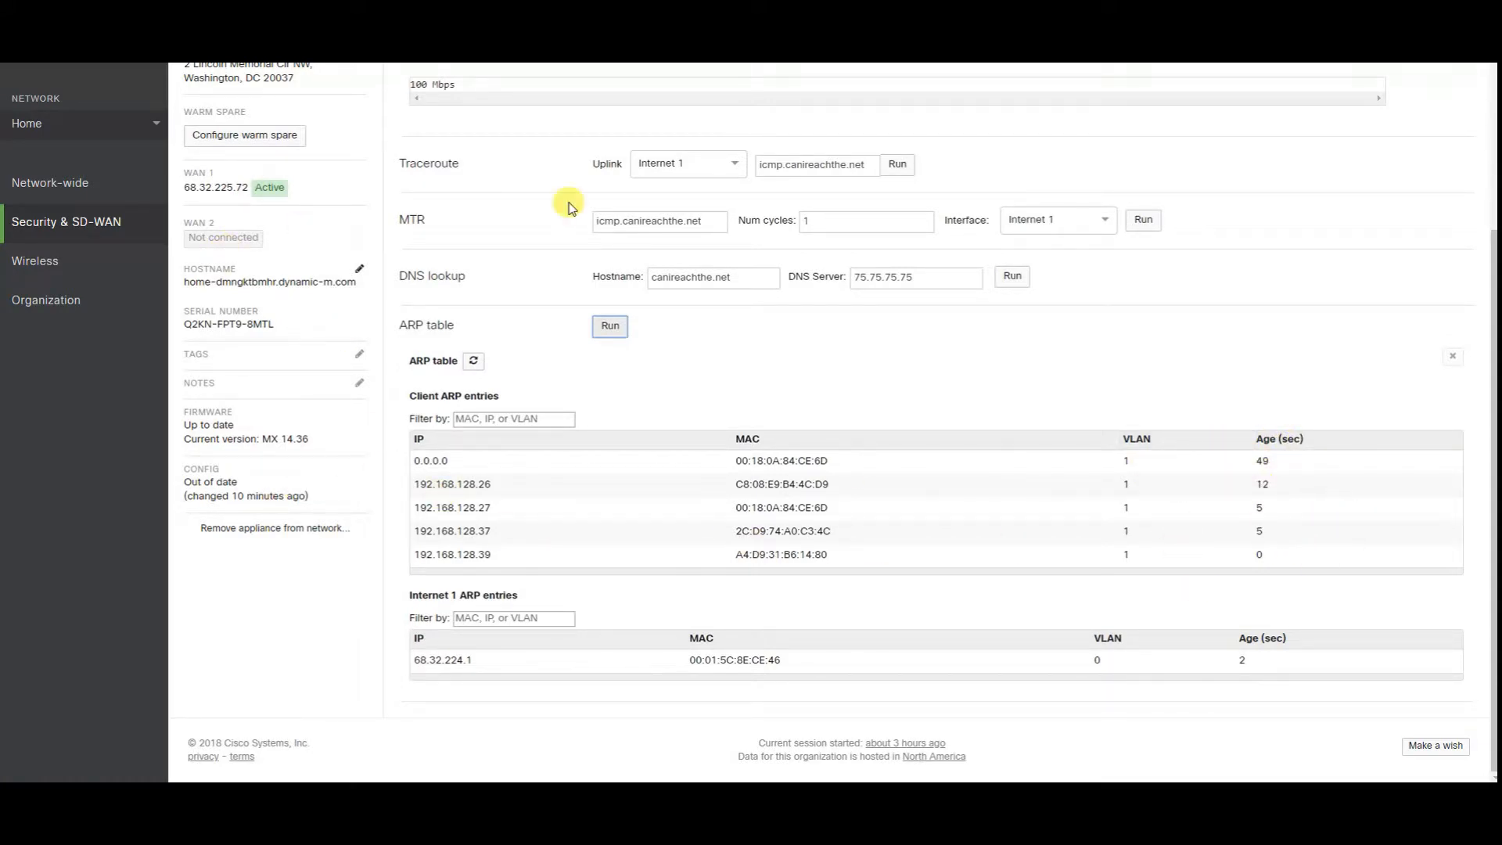
scroll(626, 234, up, 3)
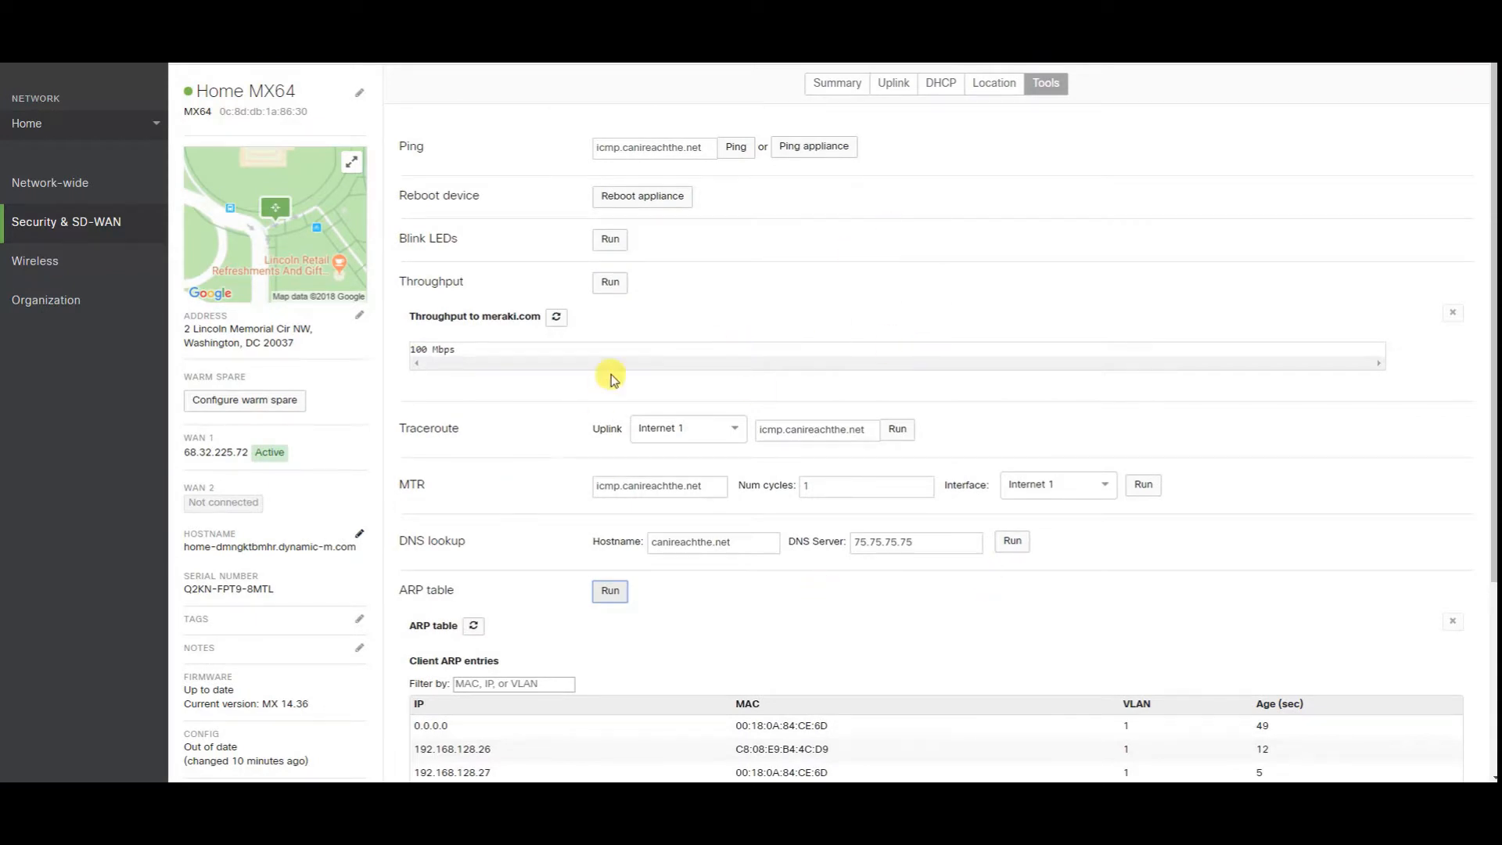
- Open the security appliance's route table and examine its subnets, names, next hops and statuses
mouse_move(112, 234)
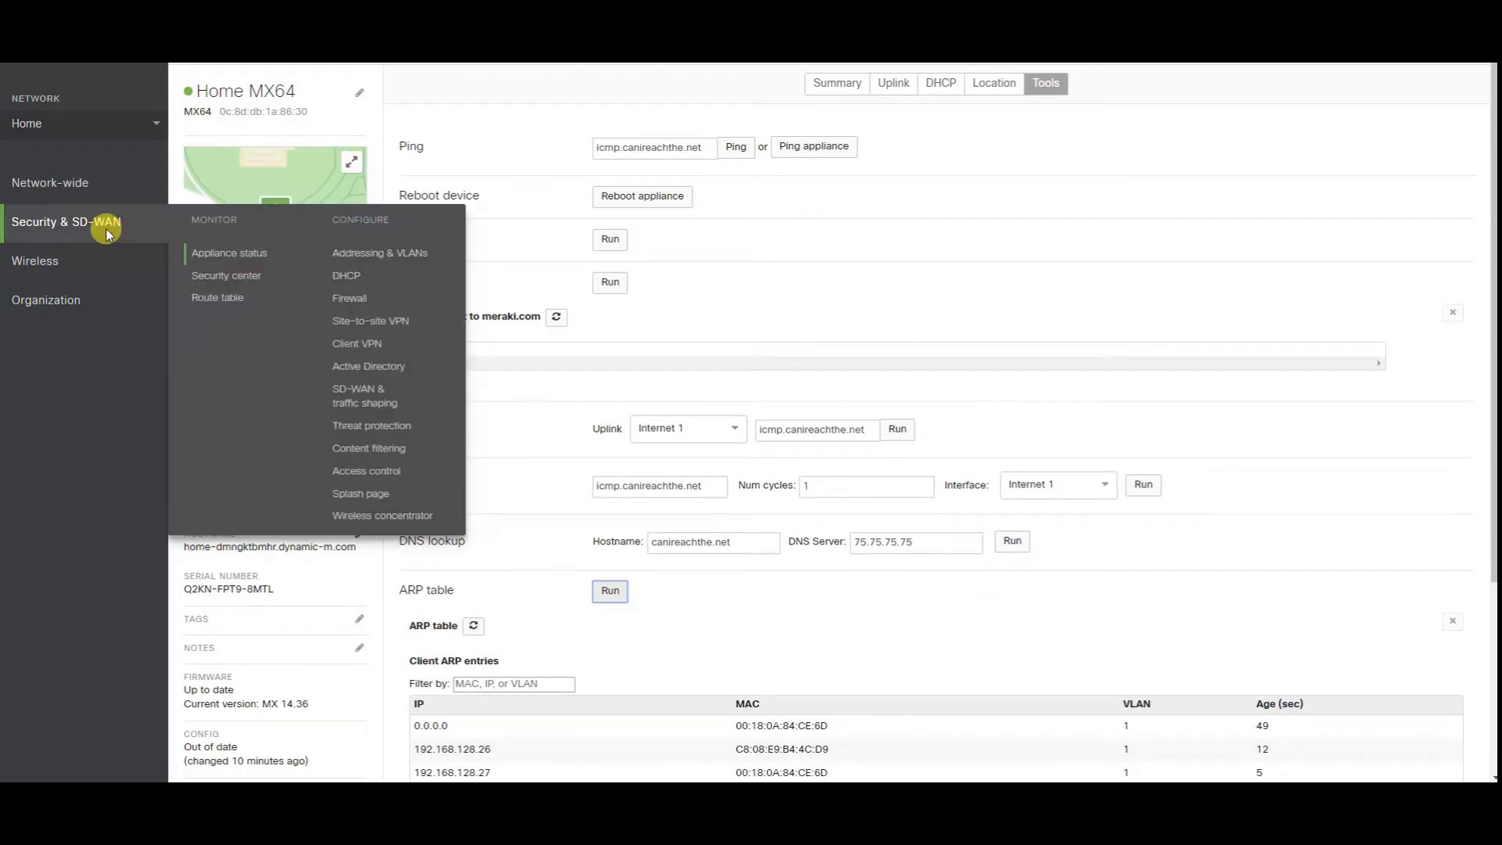
click(211, 301)
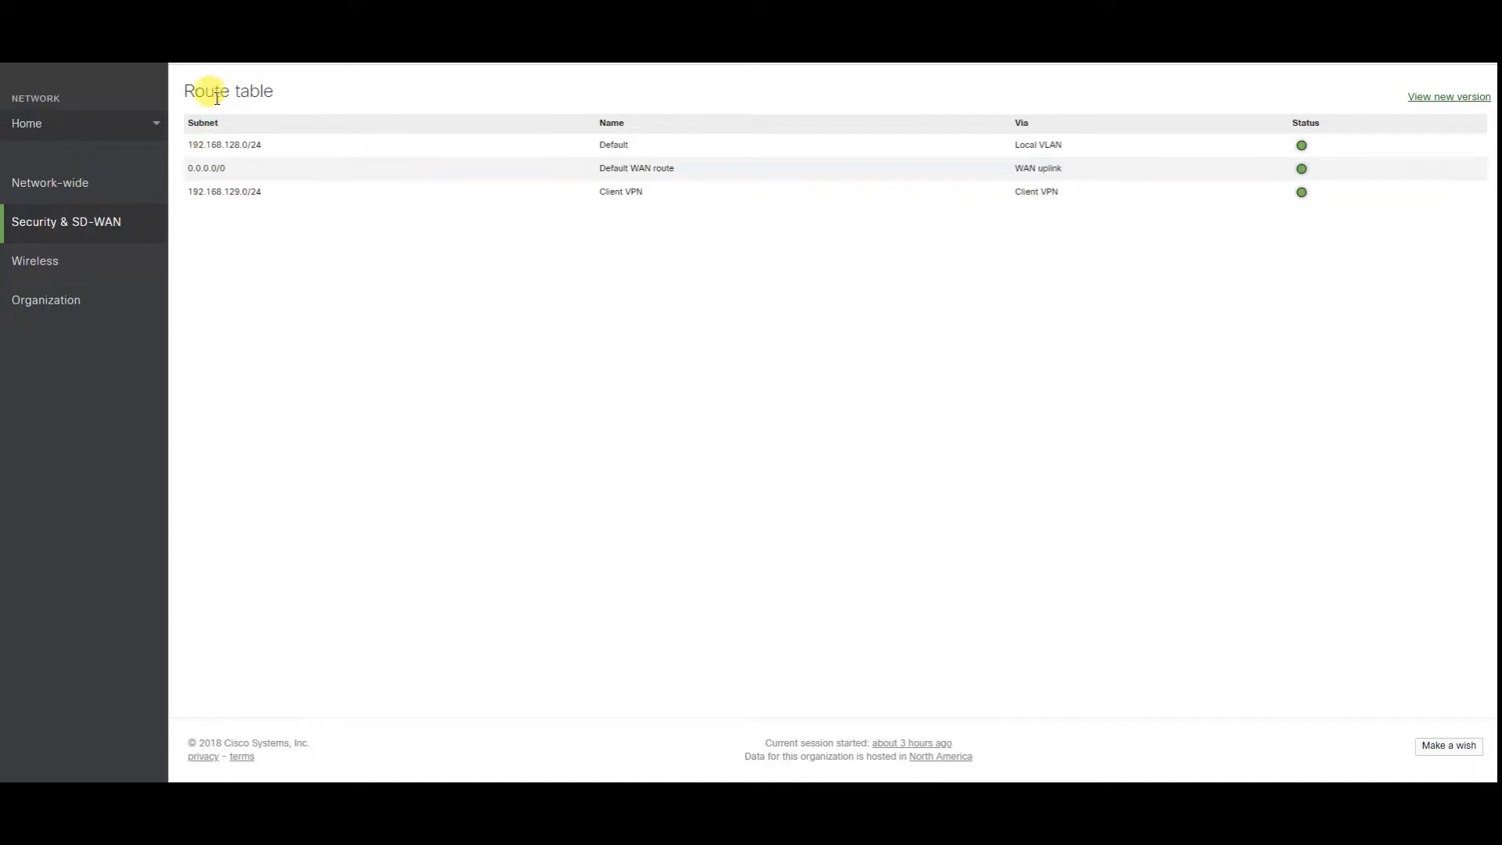
drag(214, 92, 1066, 654)
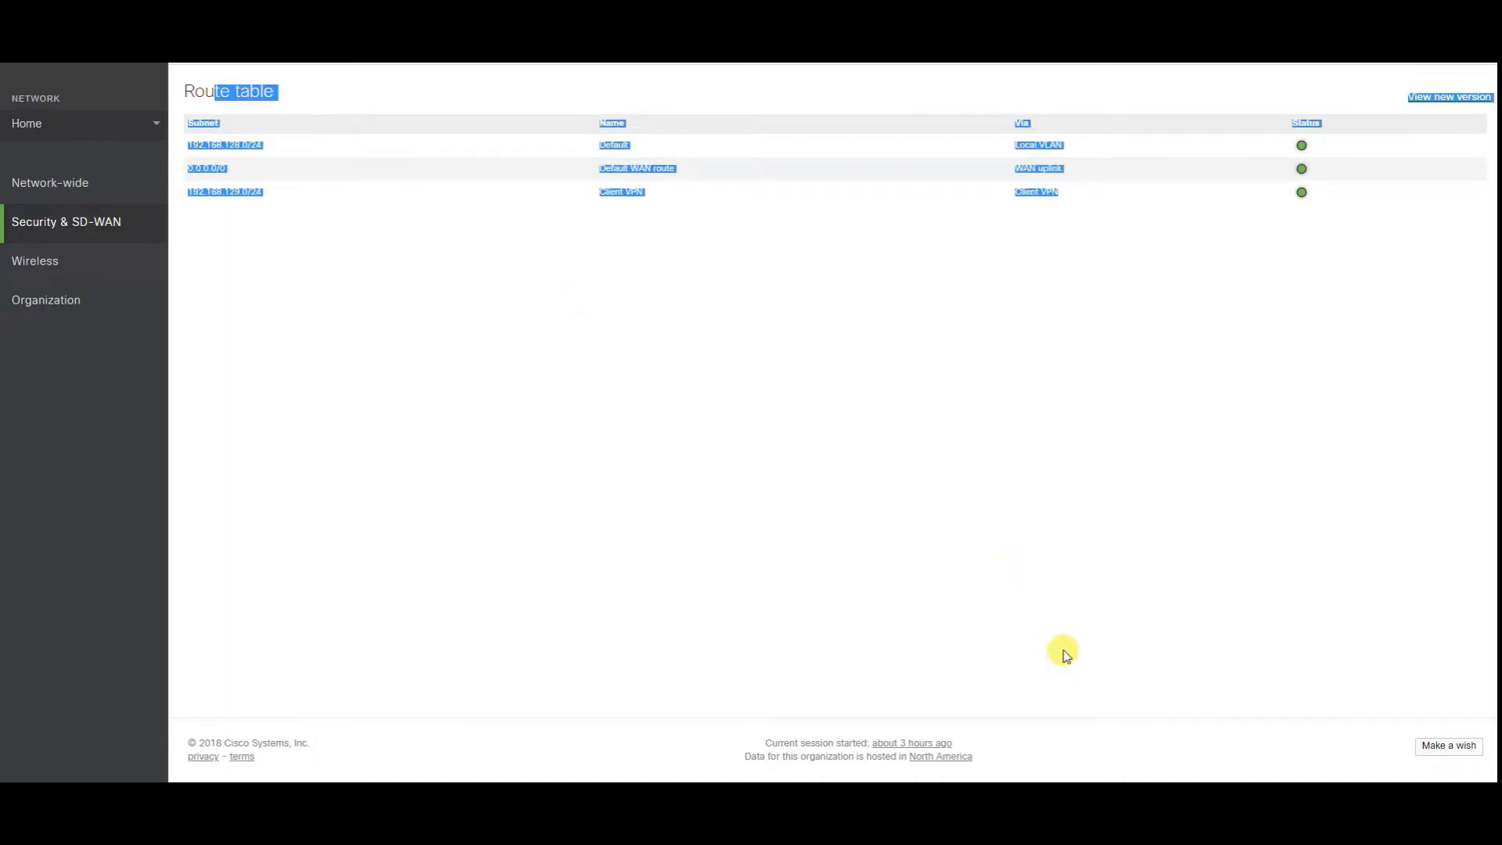
click(1186, 450)
mouse_move(1302, 148)
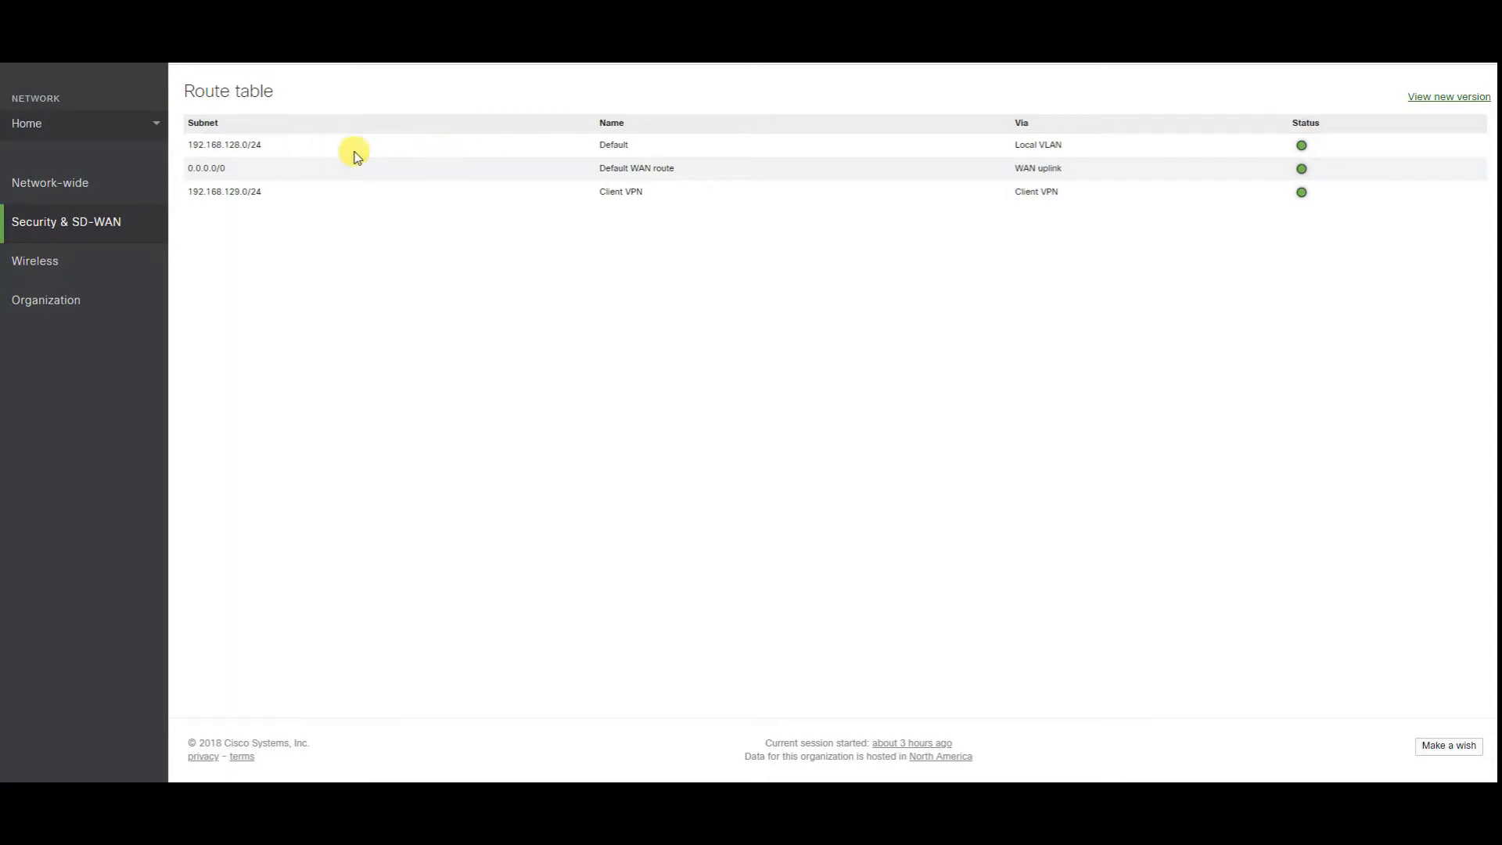
- Open the Security Center and review its summary of events, affected clients, prevalent threats and threat sources
mouse_move(122, 222)
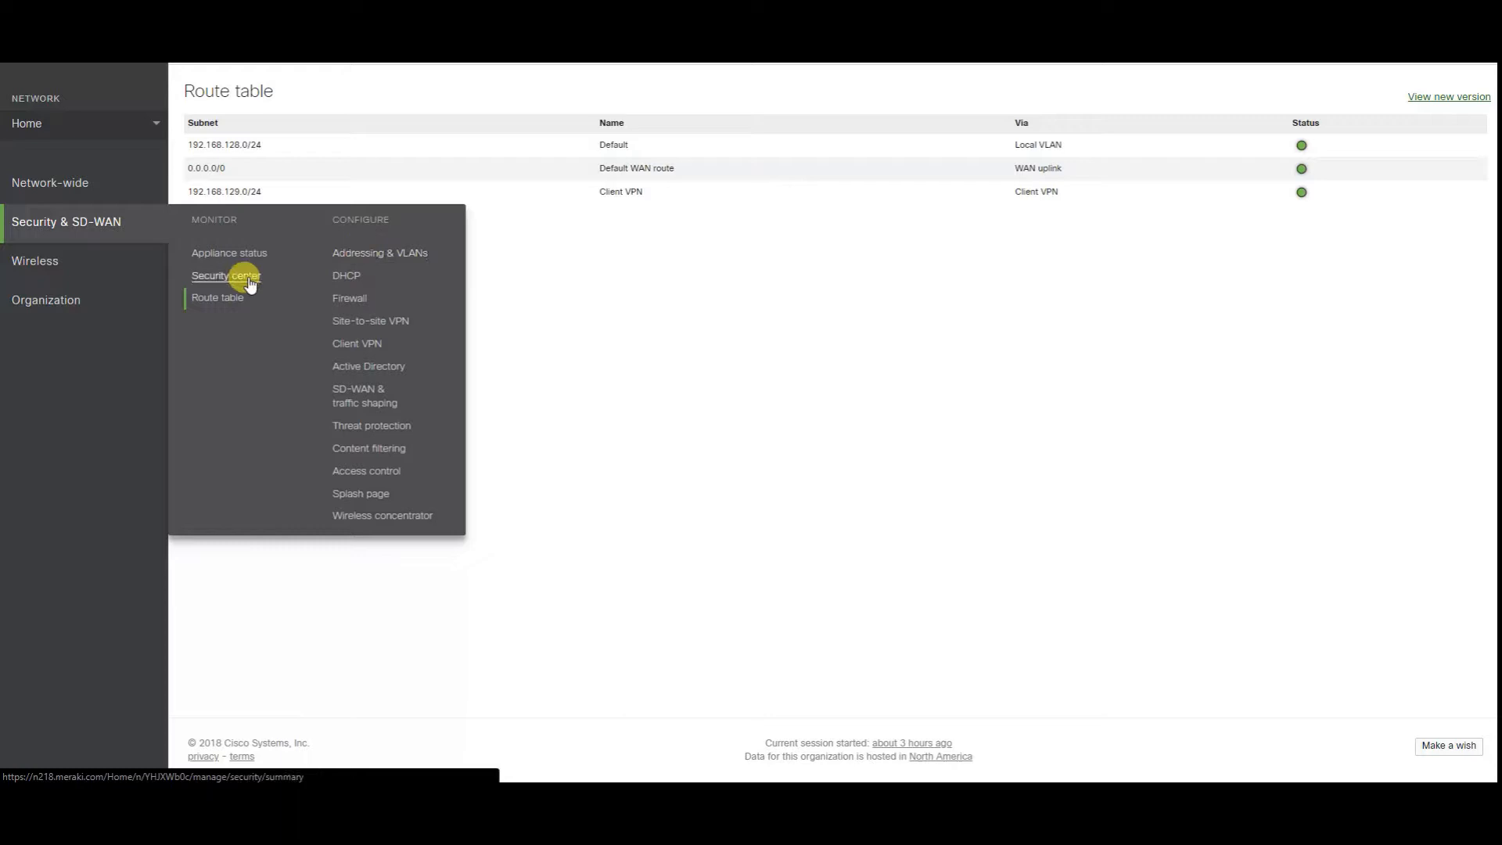
click(366, 331)
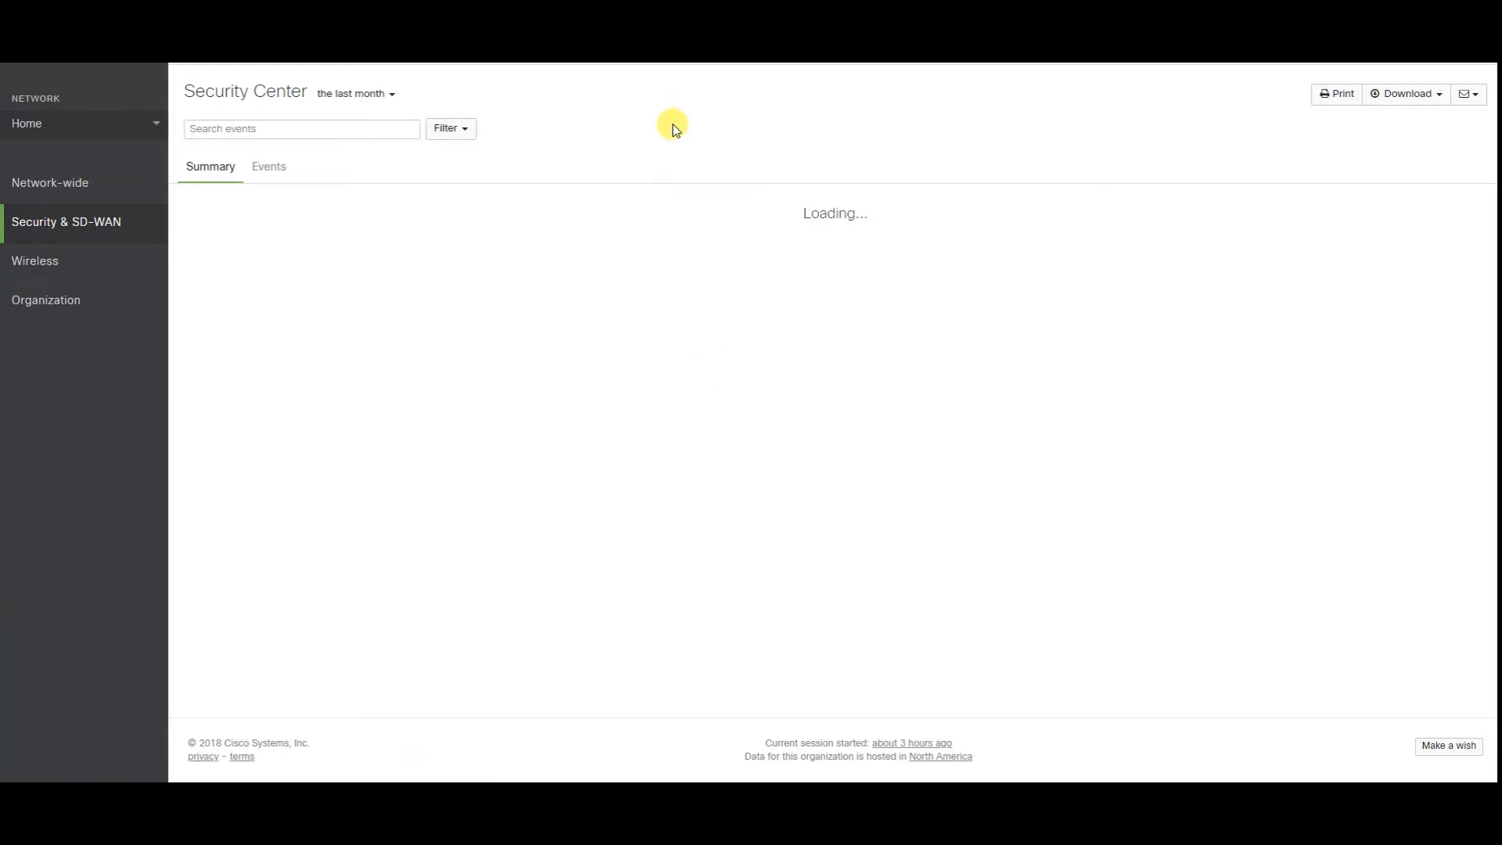
scroll(751, 326, down, 3)
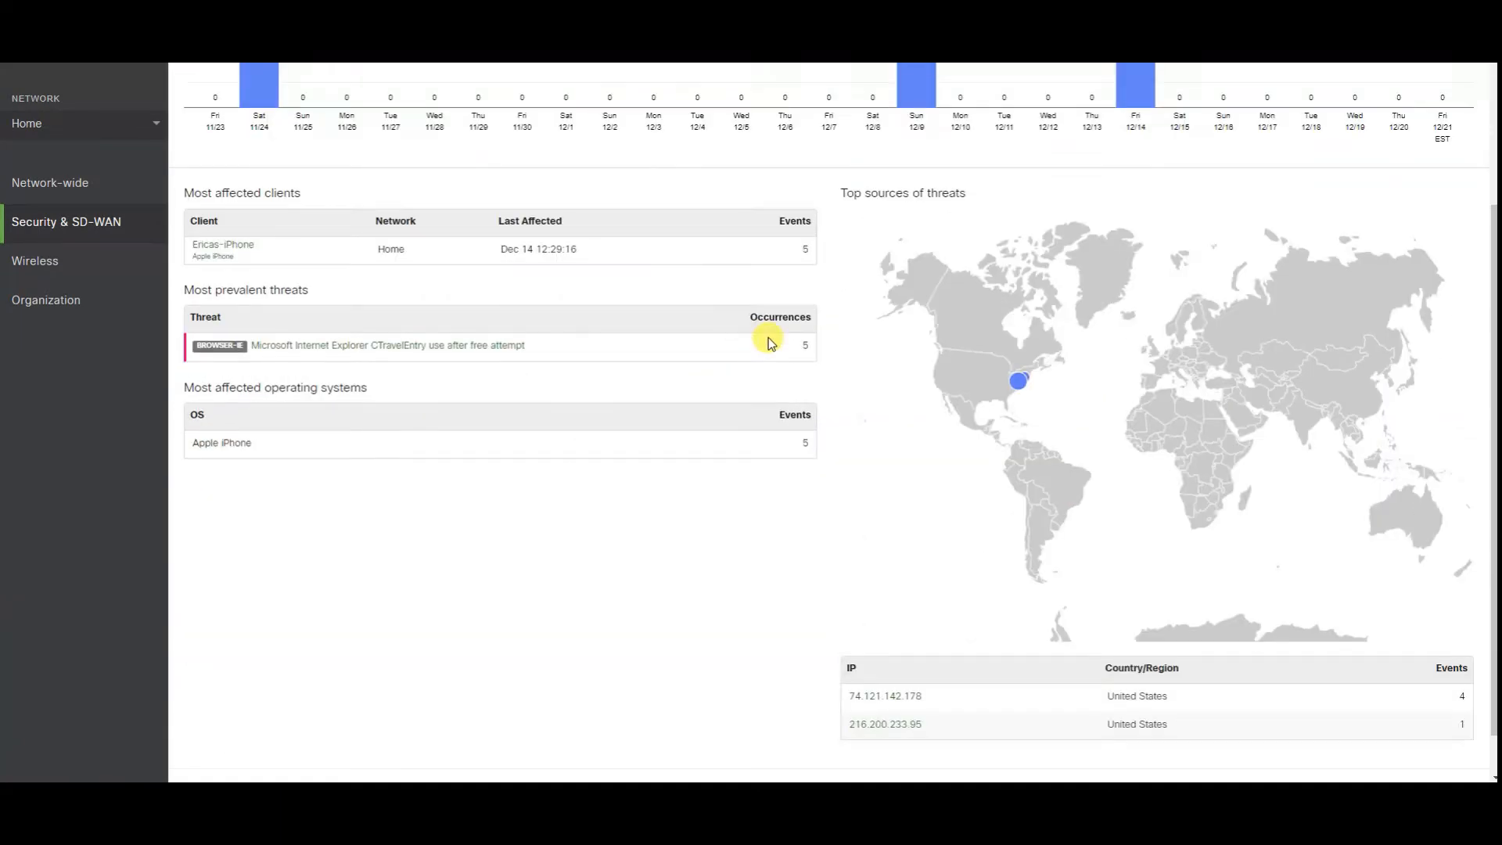
scroll(768, 337, down, 1)
scroll(768, 354, up, 4)
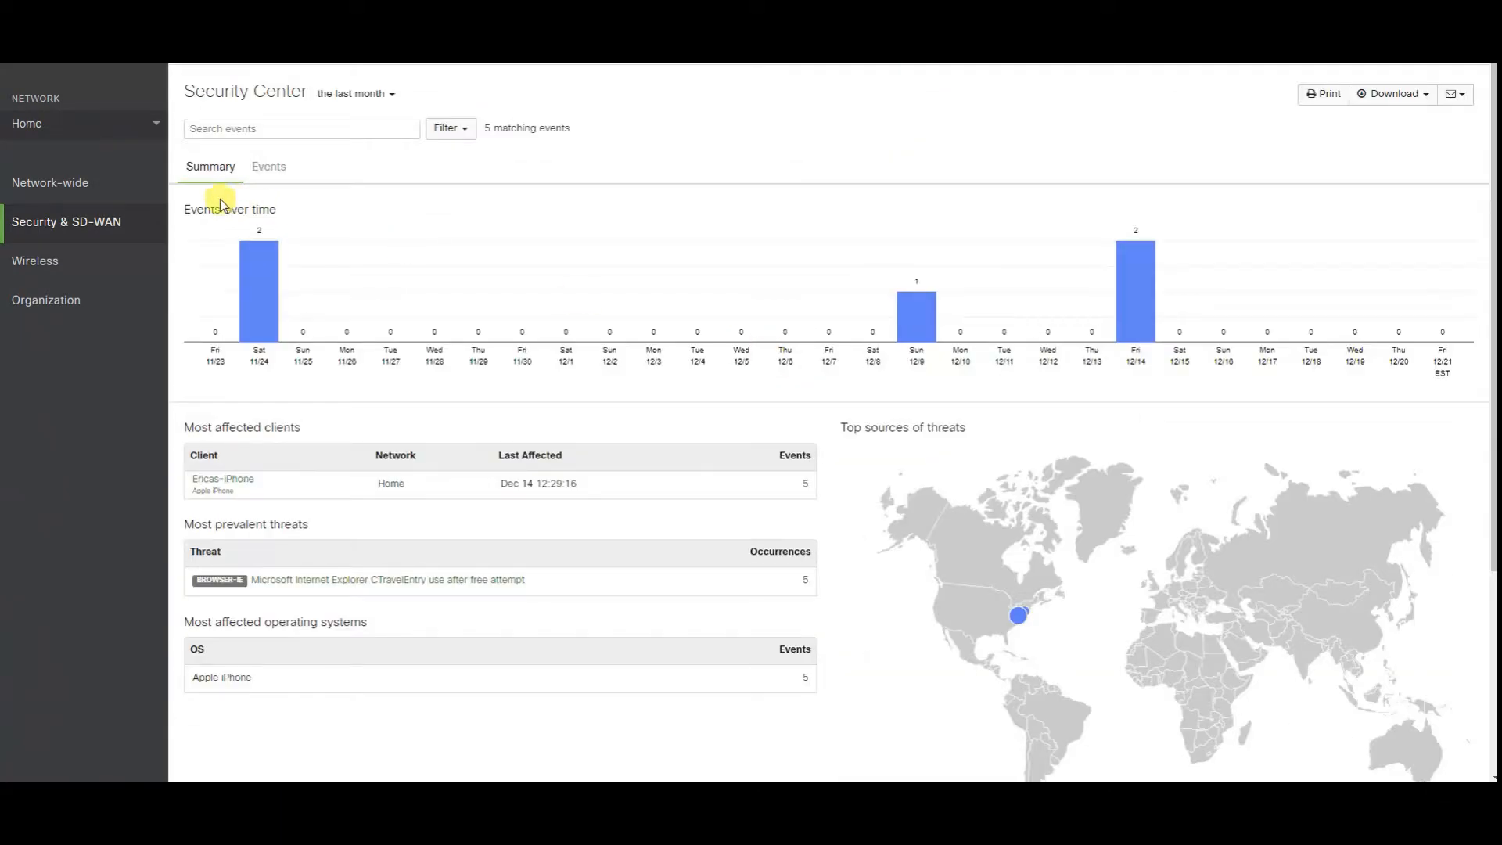
- Limit the Security Center to the last 2 hours and switch from the summary to the event list
click(359, 108)
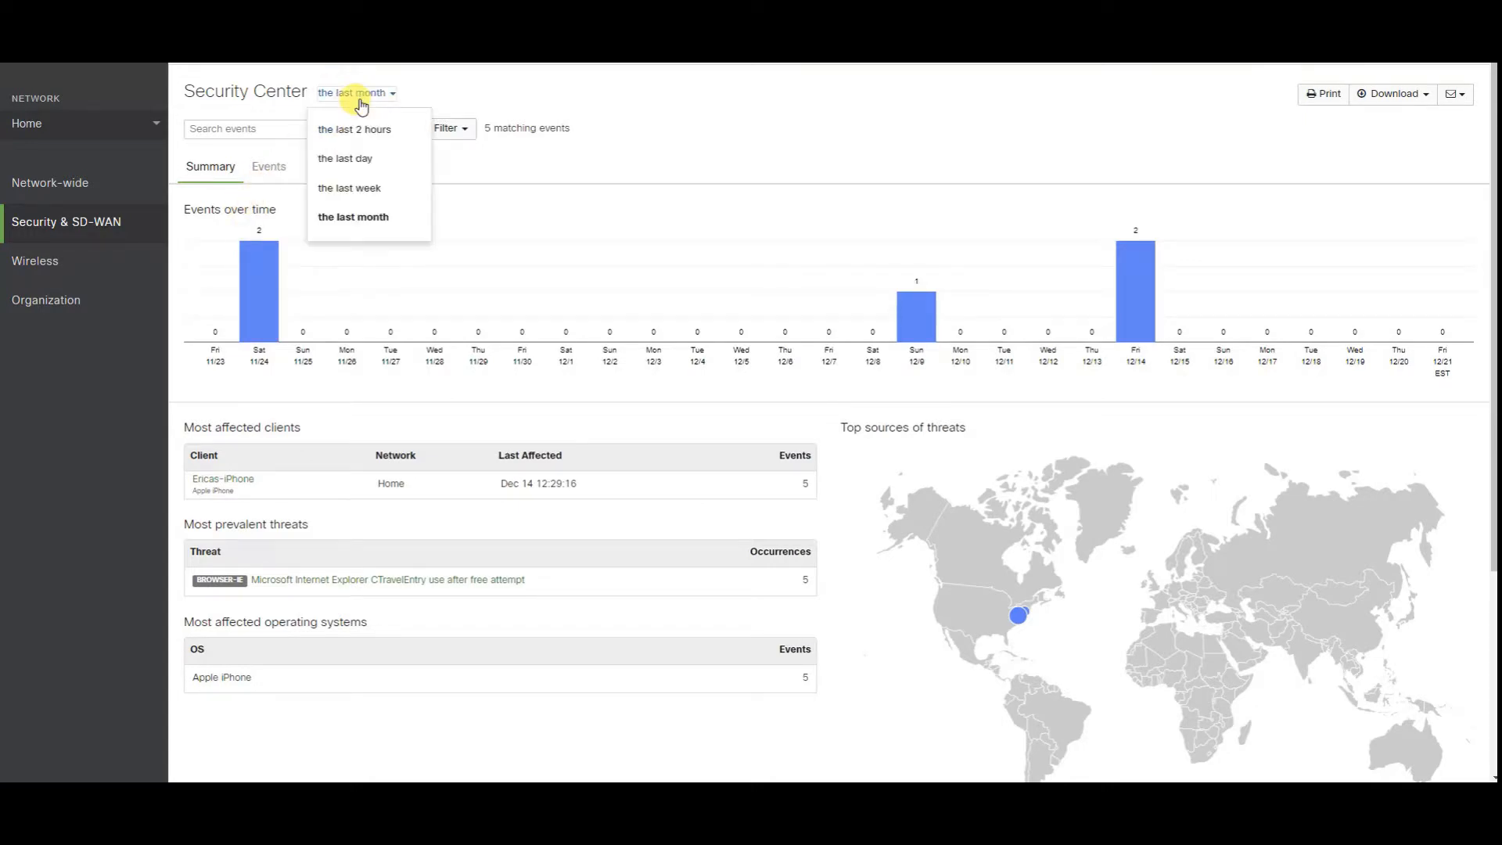
click(348, 127)
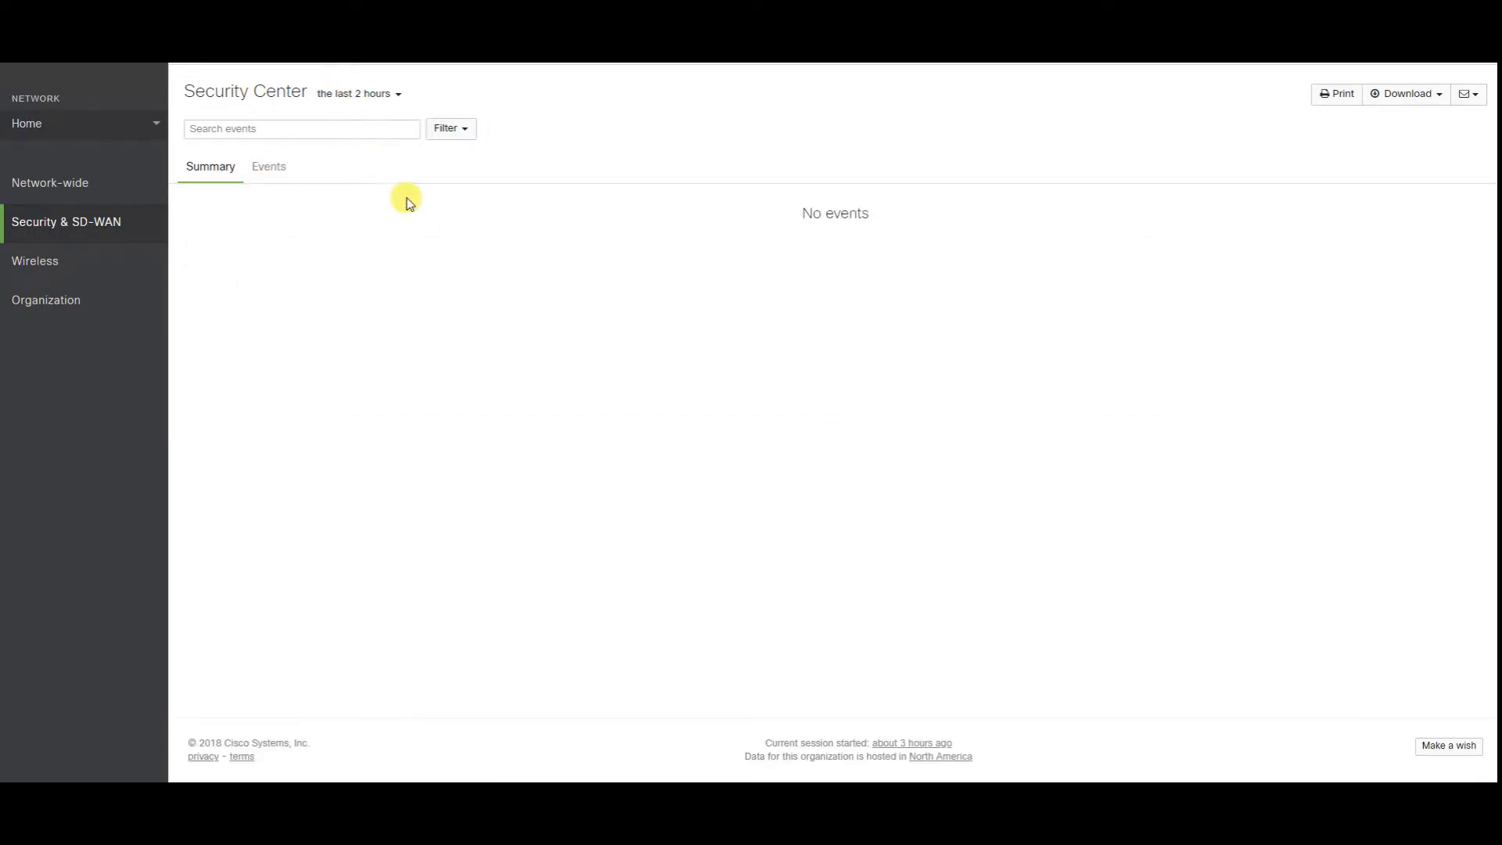
click(268, 167)
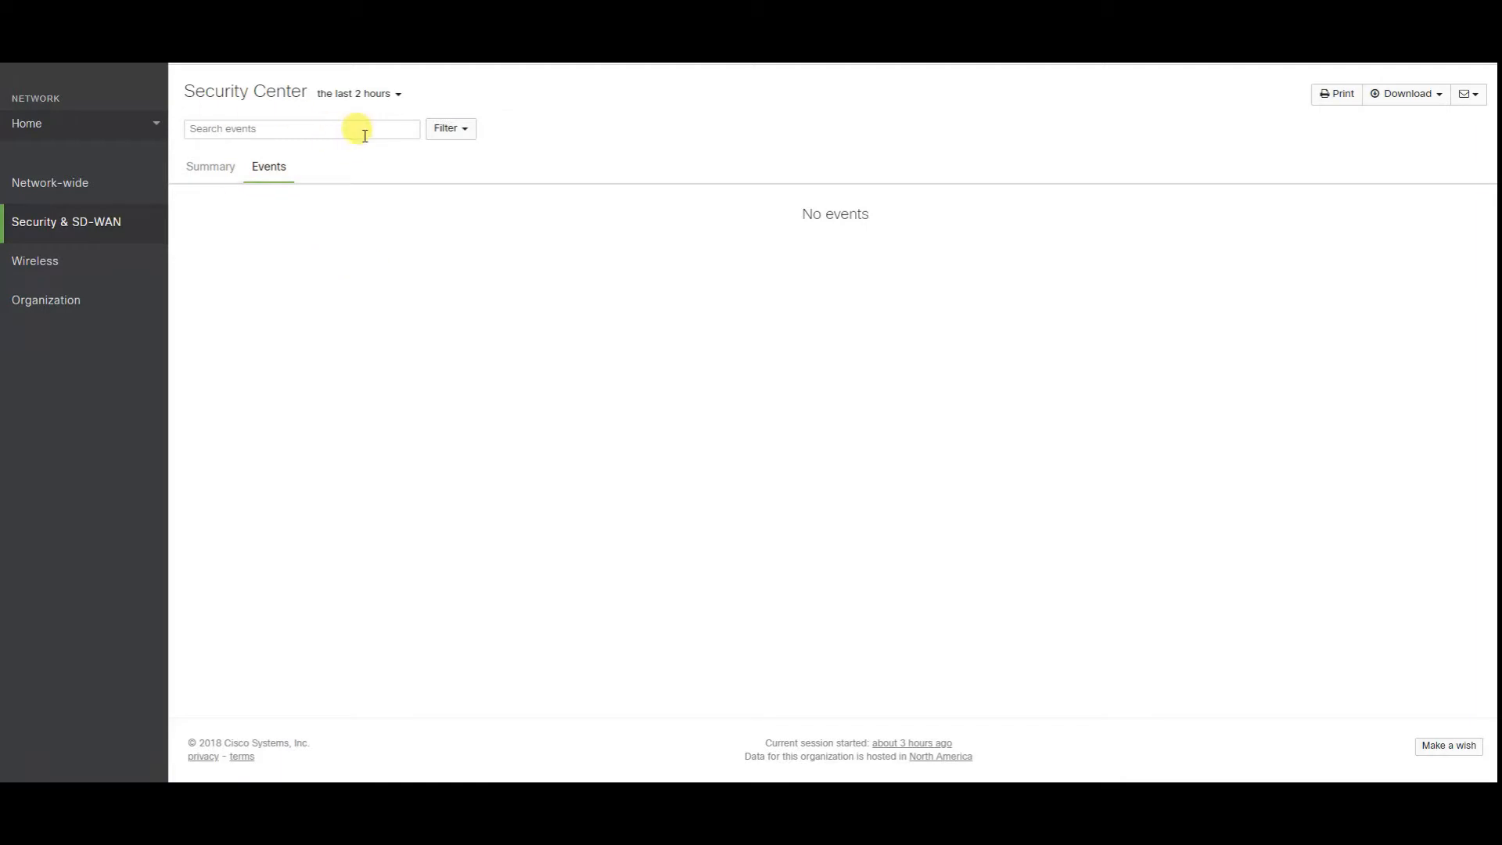
- Check the security event list for the last day and the last week, ending with the last month
click(366, 96)
click(391, 157)
click(348, 93)
click(352, 187)
click(337, 95)
click(354, 216)
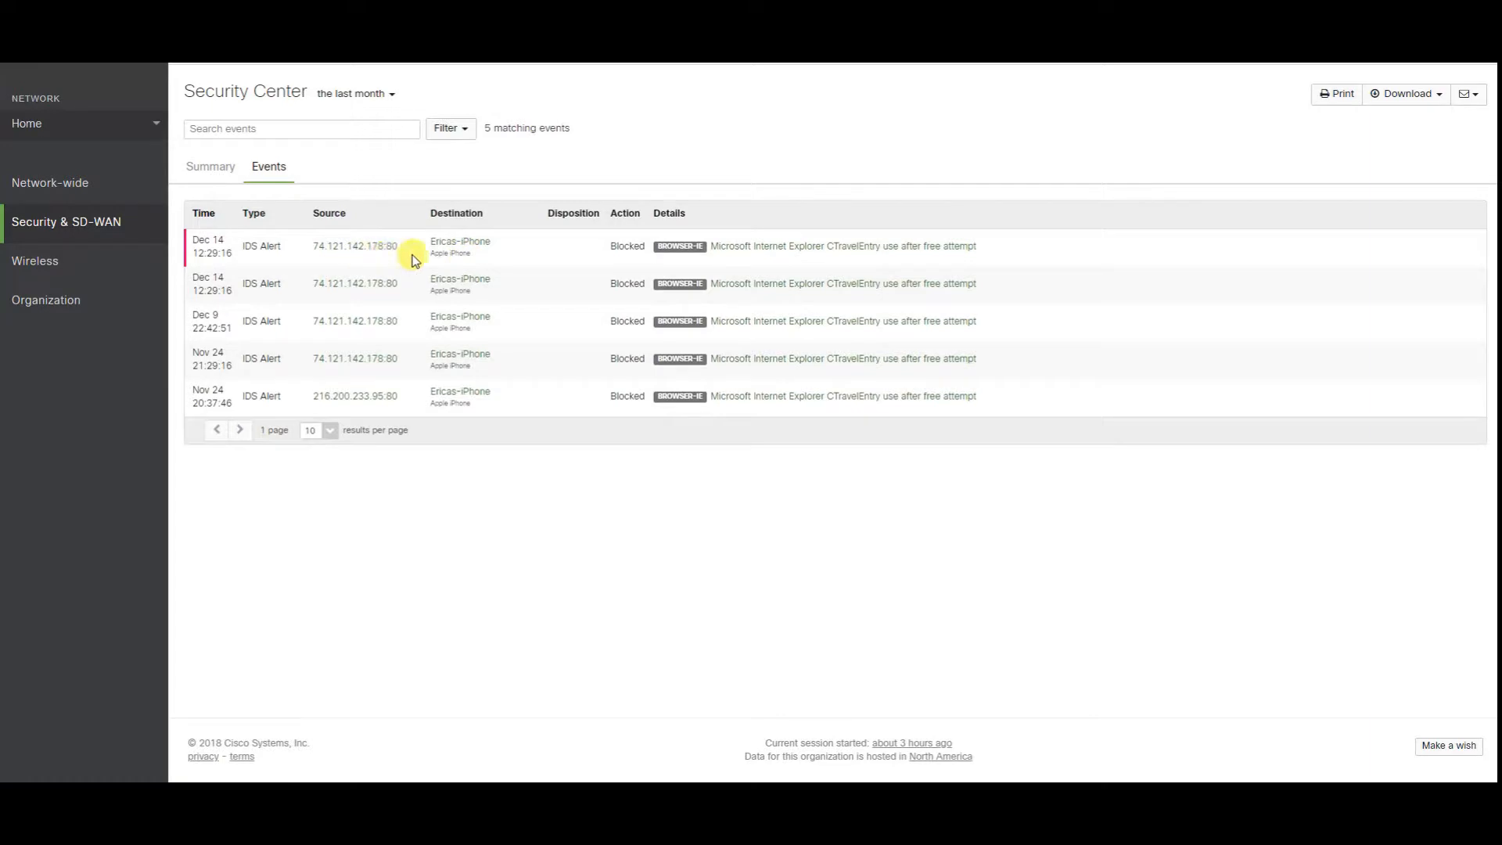
- Open the packet inspection for the most recent IDS alert and look through the packet's contents
click(785, 249)
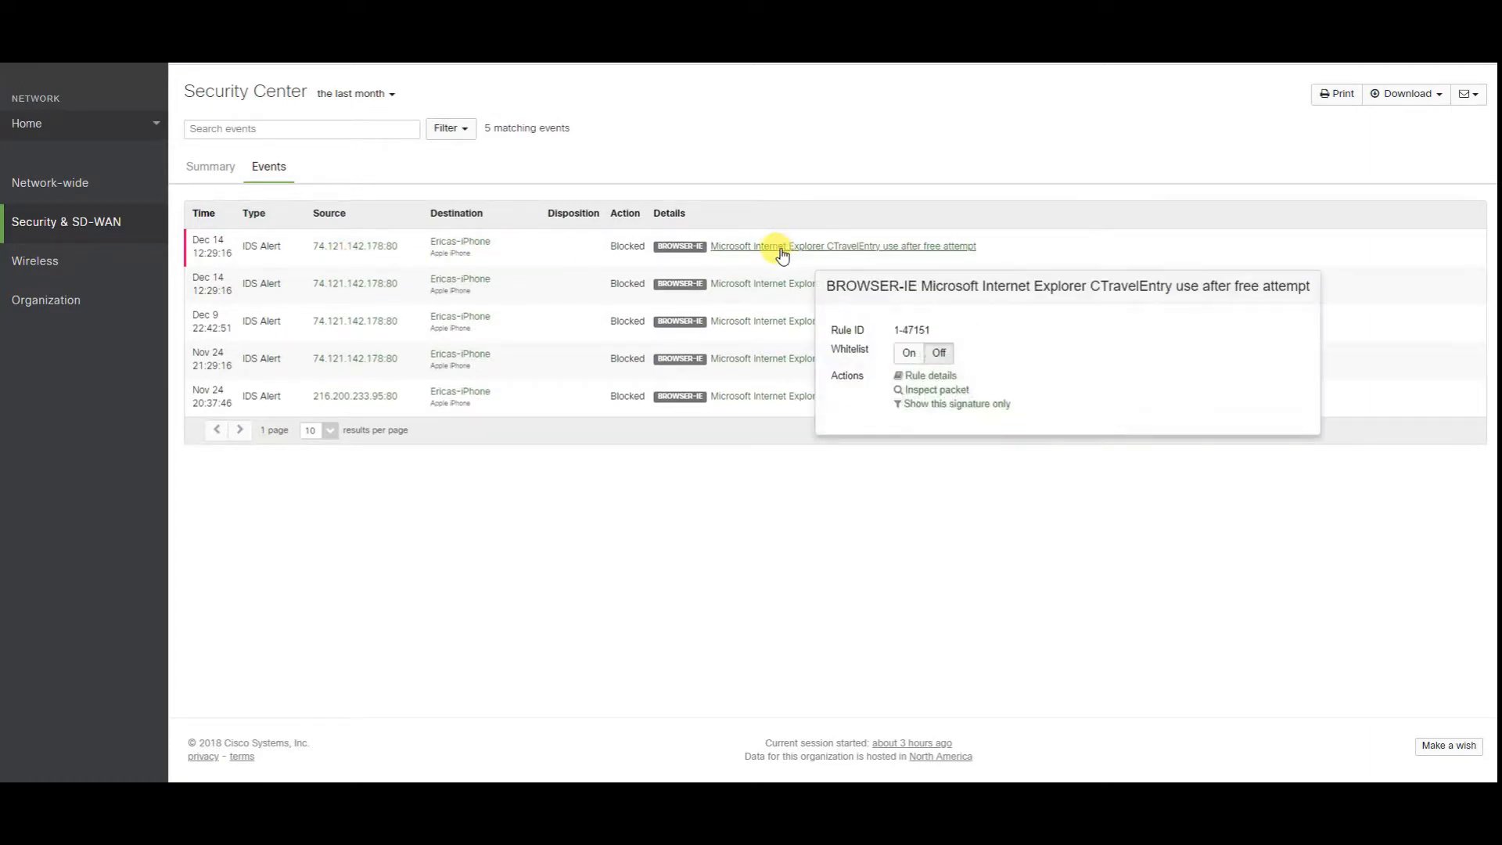
click(942, 391)
scroll(943, 381, down, 13)
scroll(937, 436, up, 14)
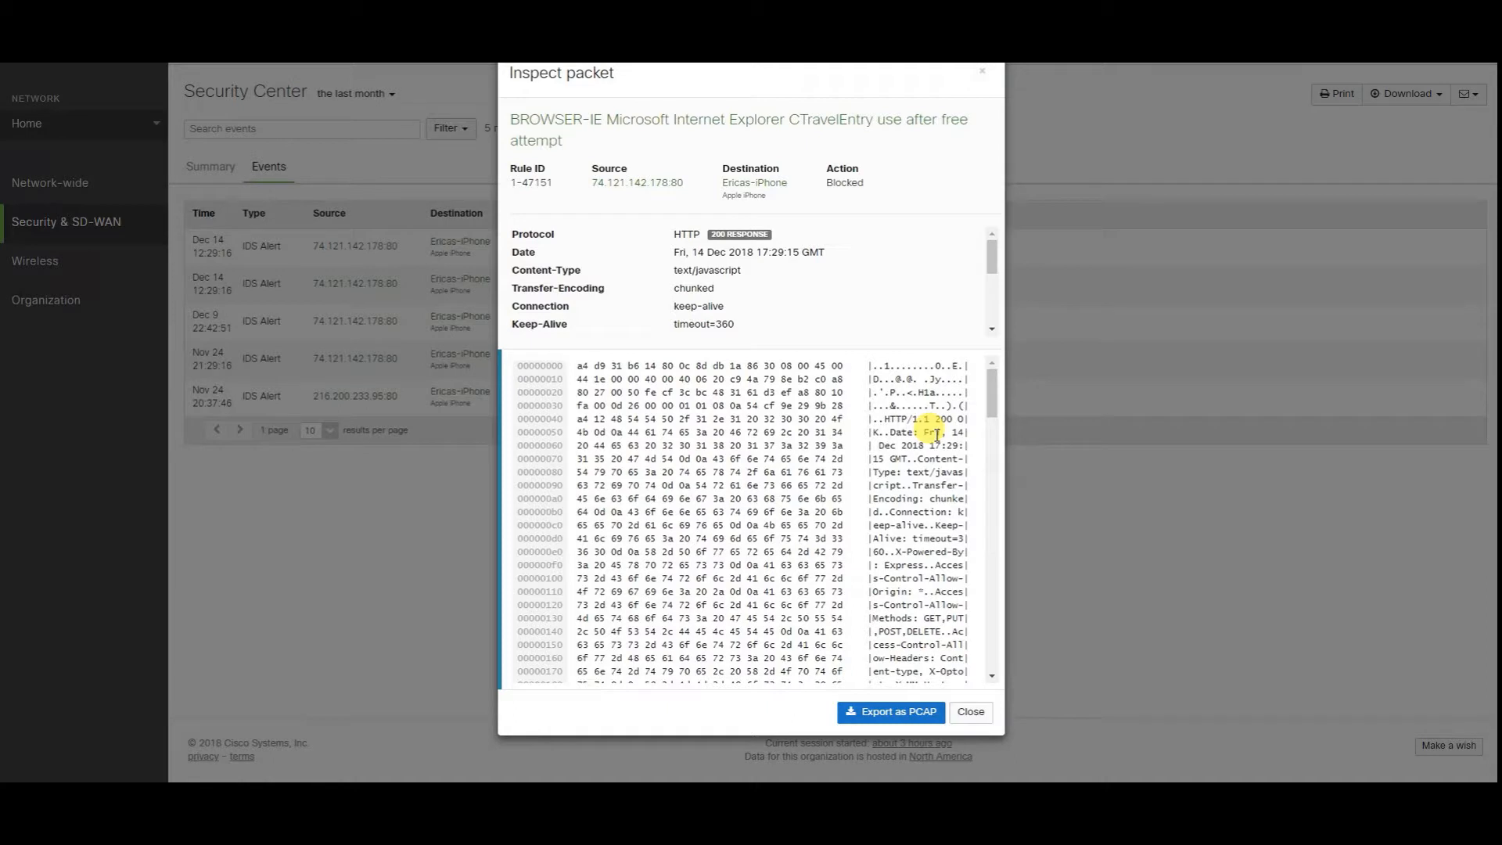
- Examine the inspected packet's source, destination and HTTP header fields, and close the packet inspection
drag(832, 183, 658, 194)
click(642, 207)
scroll(723, 247, down, 3)
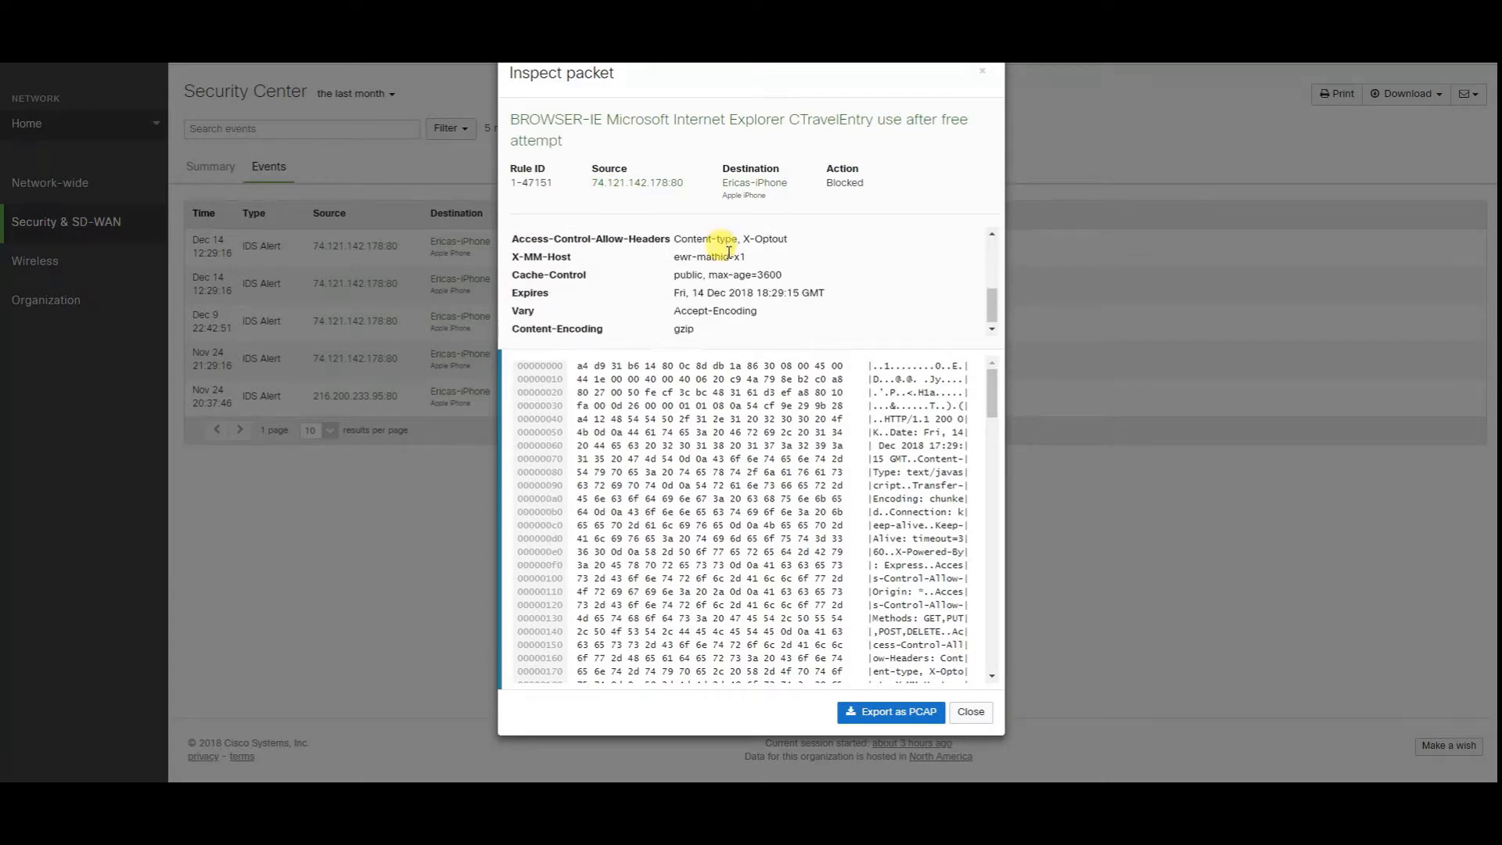
drag(817, 301, 658, 229)
click(885, 320)
scroll(876, 322, down, 3)
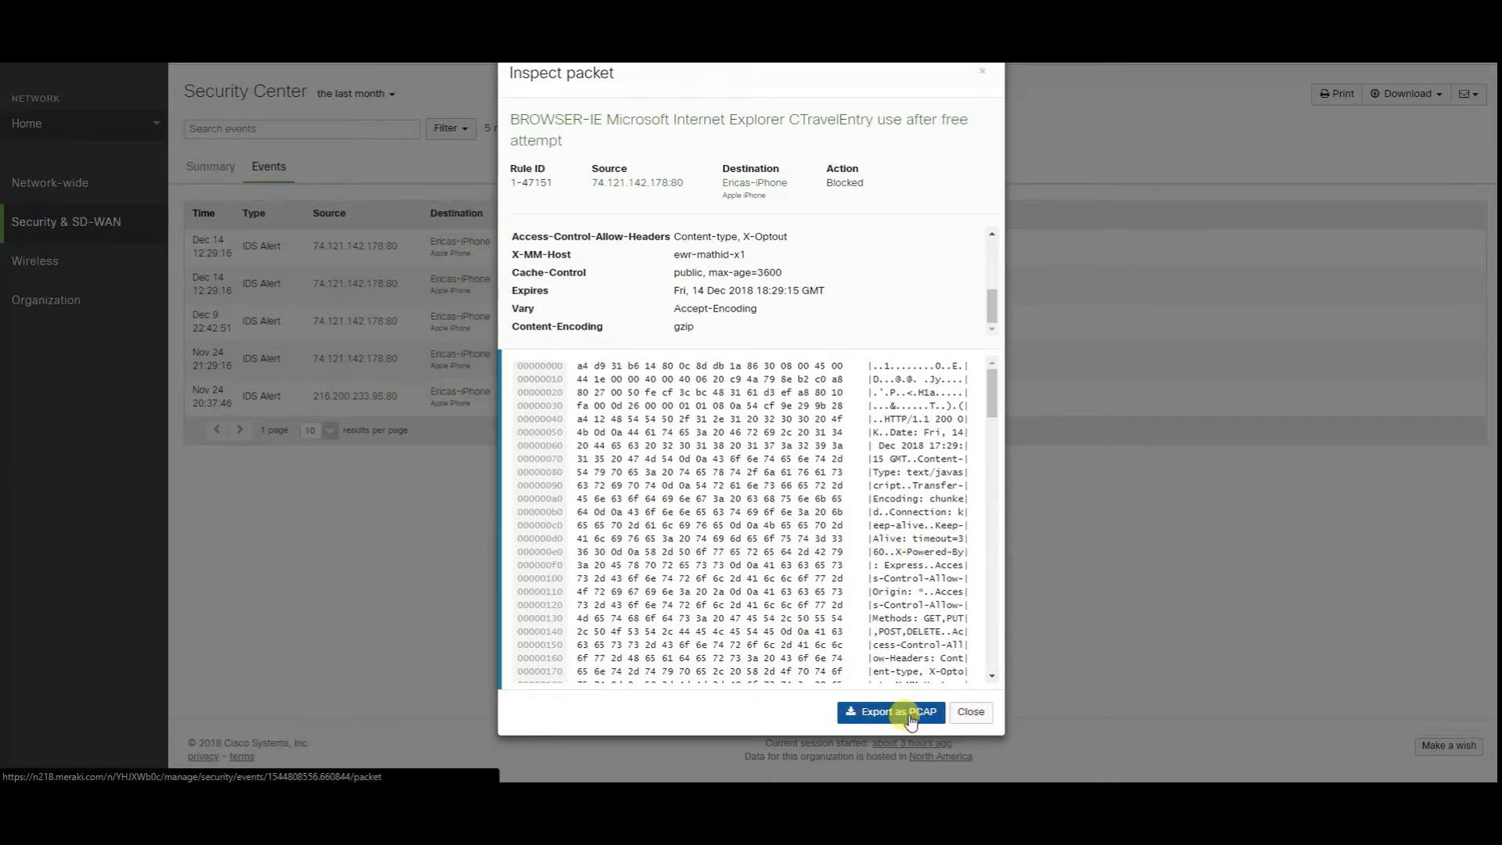
click(970, 712)
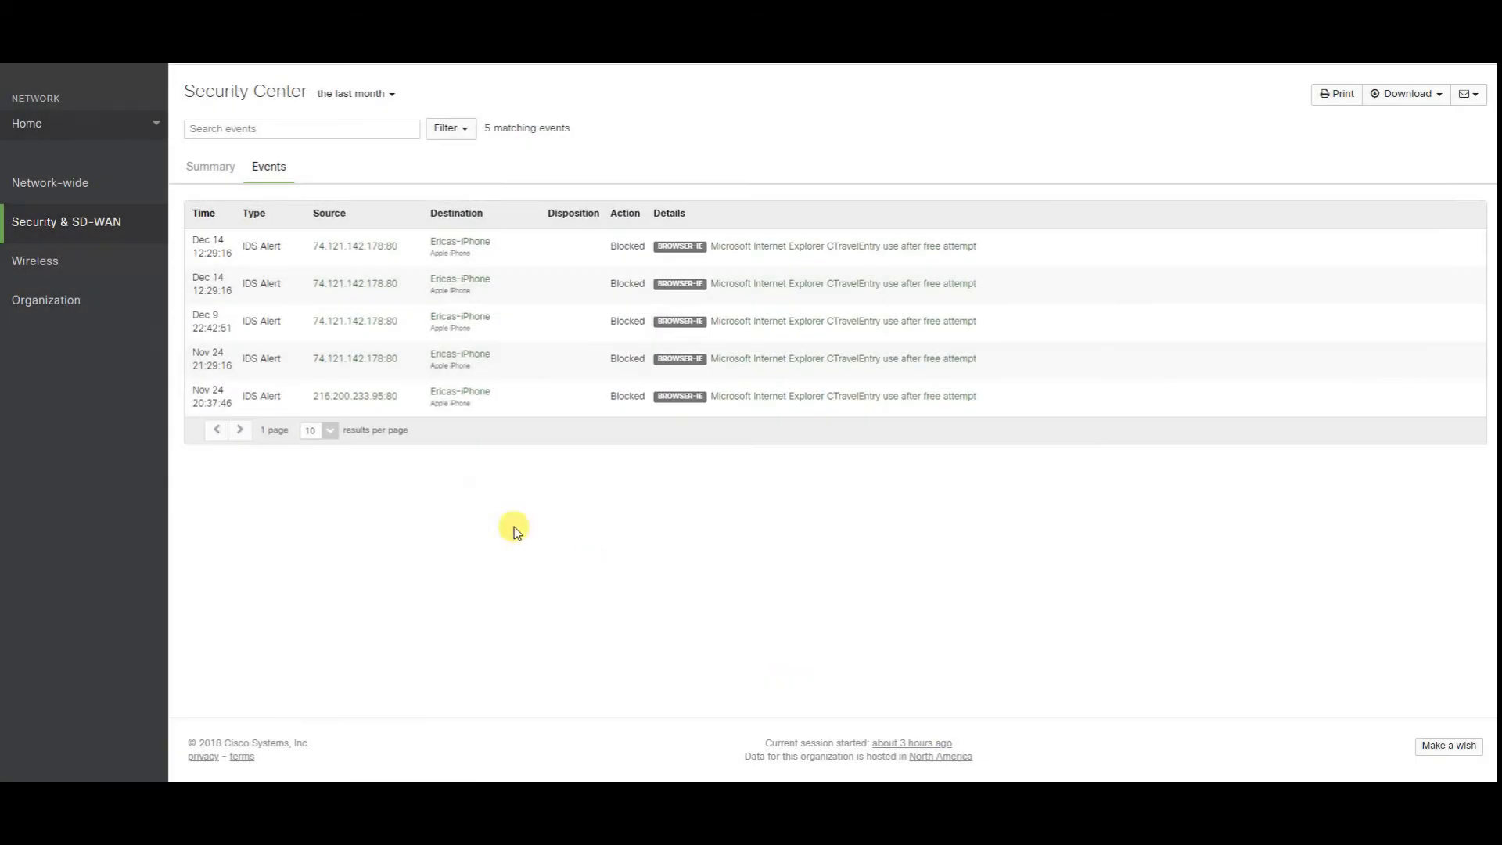
- Open the appliance's Addressing & VLANs configuration and examine the deployment settings
mouse_move(98, 227)
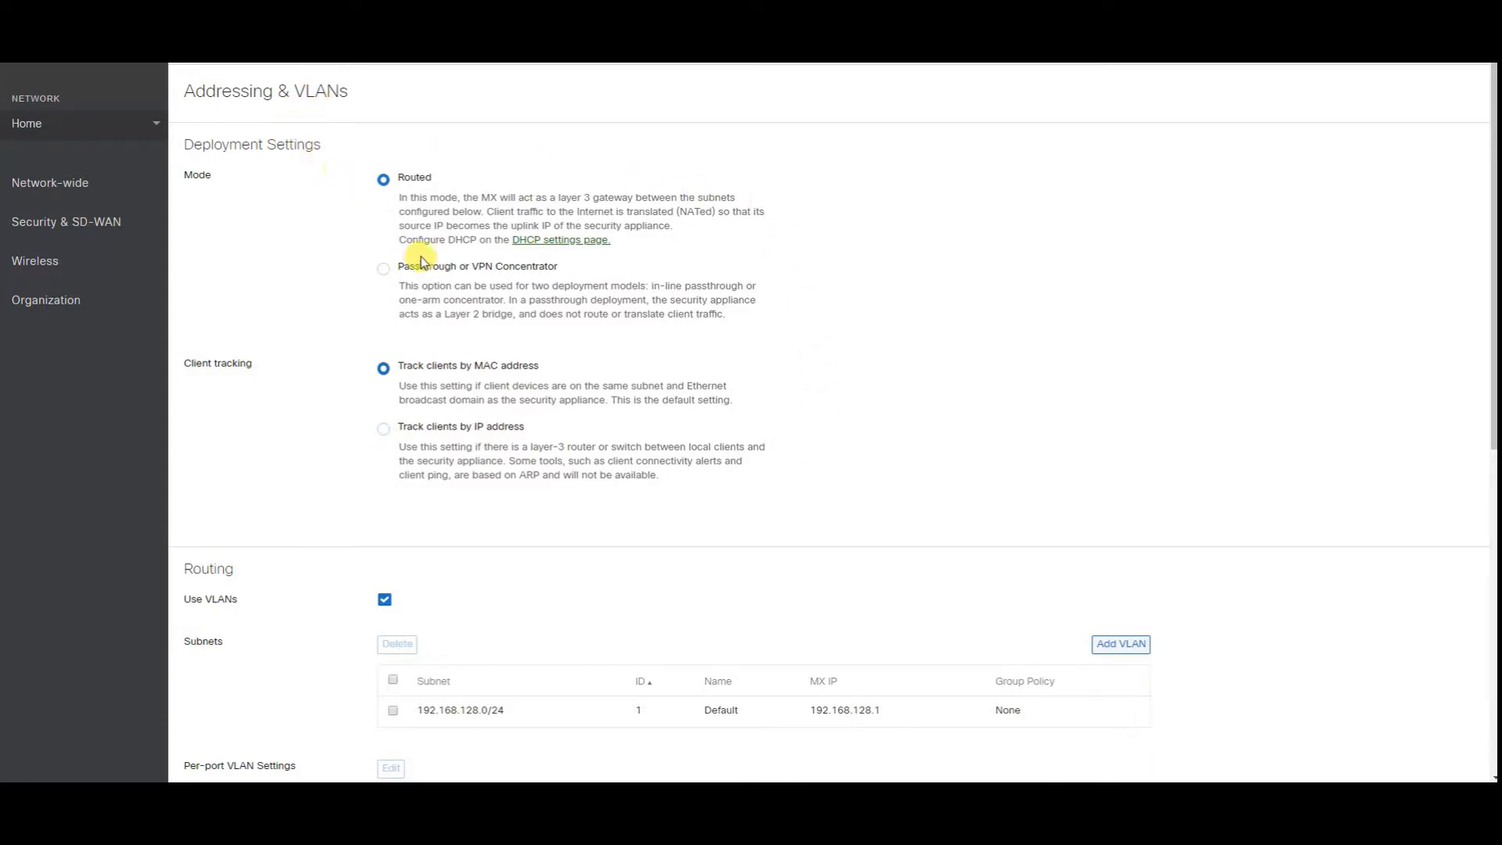
drag(181, 145, 316, 143)
click(382, 143)
- Compare the Passthrough or VPN Concentrator mode with Routed mode, leaving Routed selected
click(387, 270)
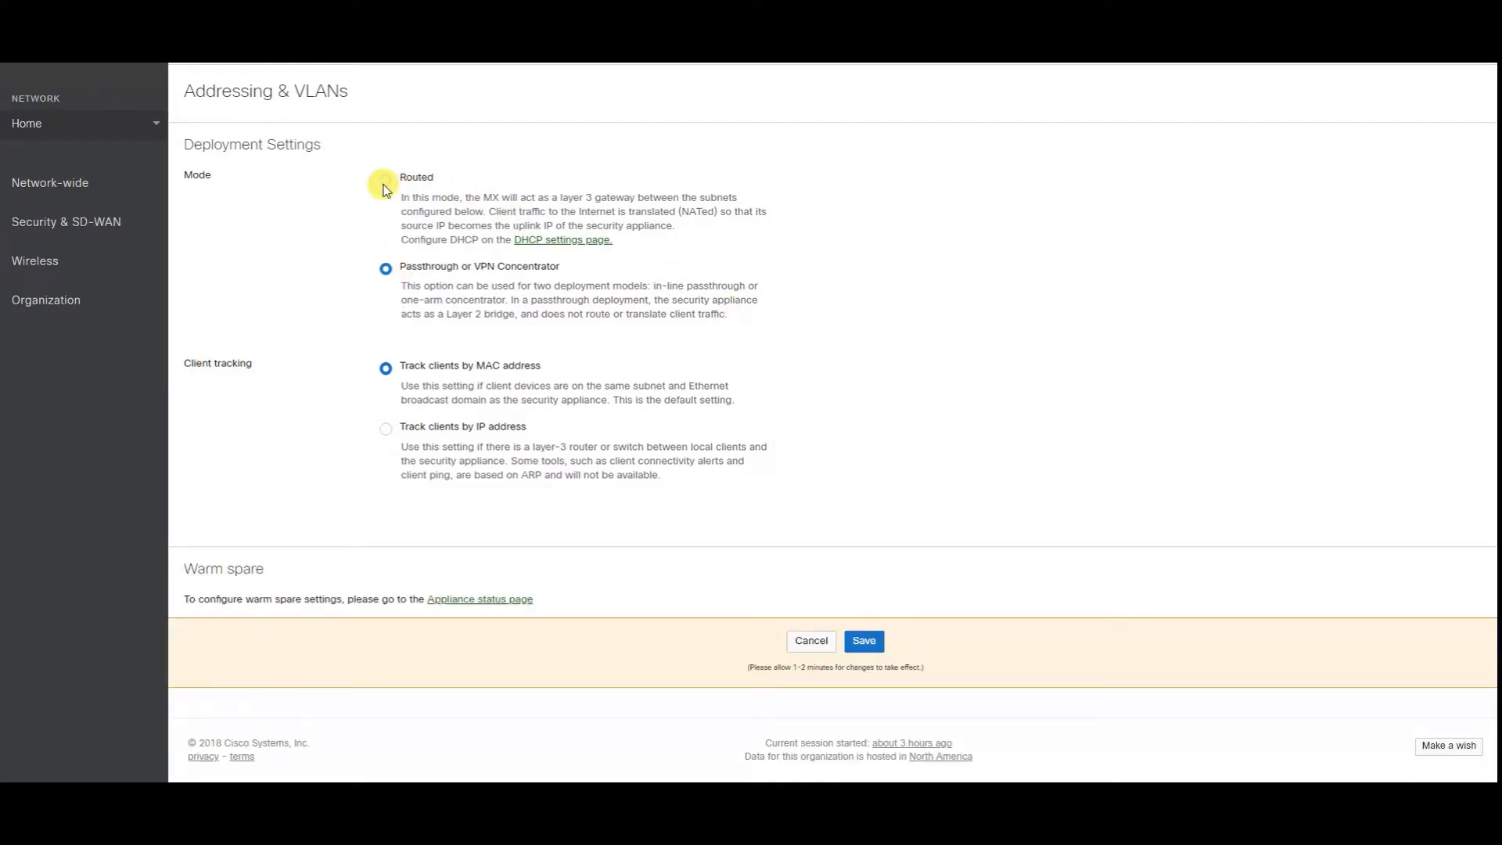
click(411, 181)
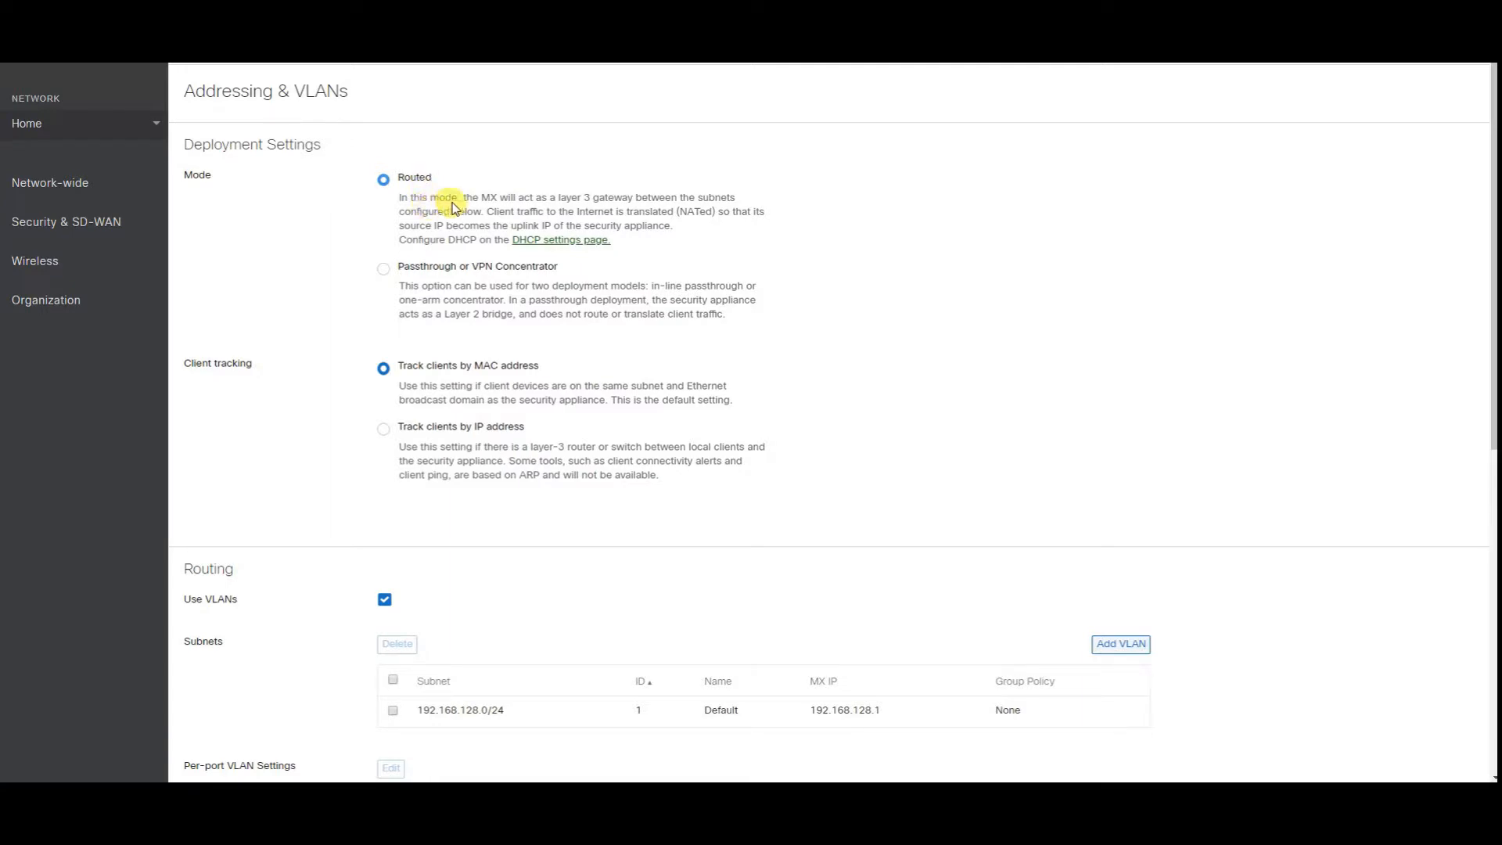
click(471, 270)
click(388, 182)
- Examine the client tracking options for tracking by MAC address or by IP address
scroll(676, 402, down, 1)
scroll(676, 402, up, 1)
drag(196, 364, 424, 374)
click(1161, 474)
- Examine the name, subnet, MX IP, VLAN ID and group policy settings for adding a VLAN, and cancel without adding one
scroll(973, 425, down, 4)
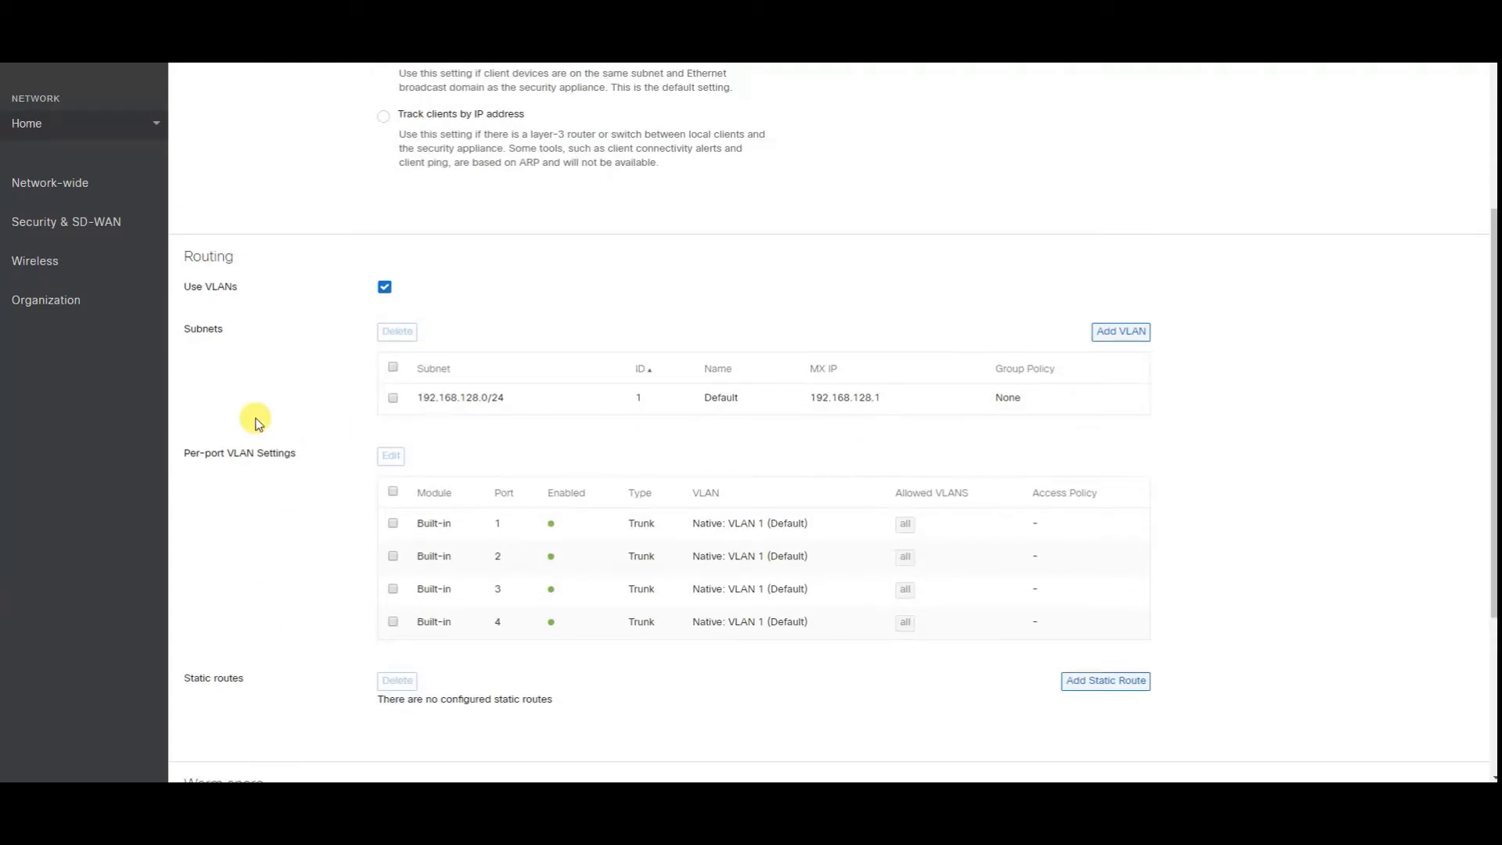
scroll(227, 426, down, 1)
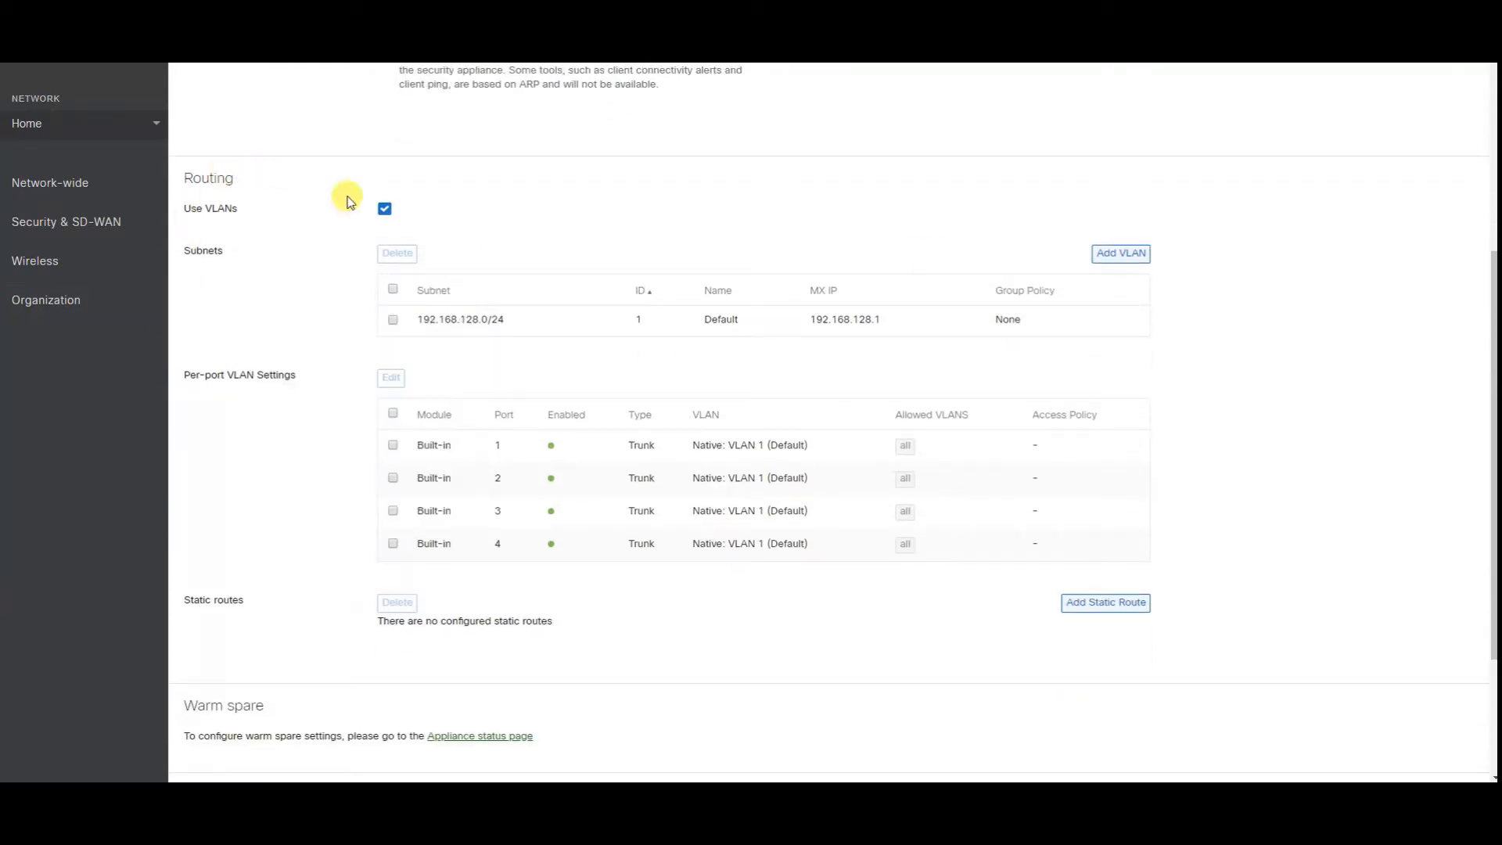
click(1117, 252)
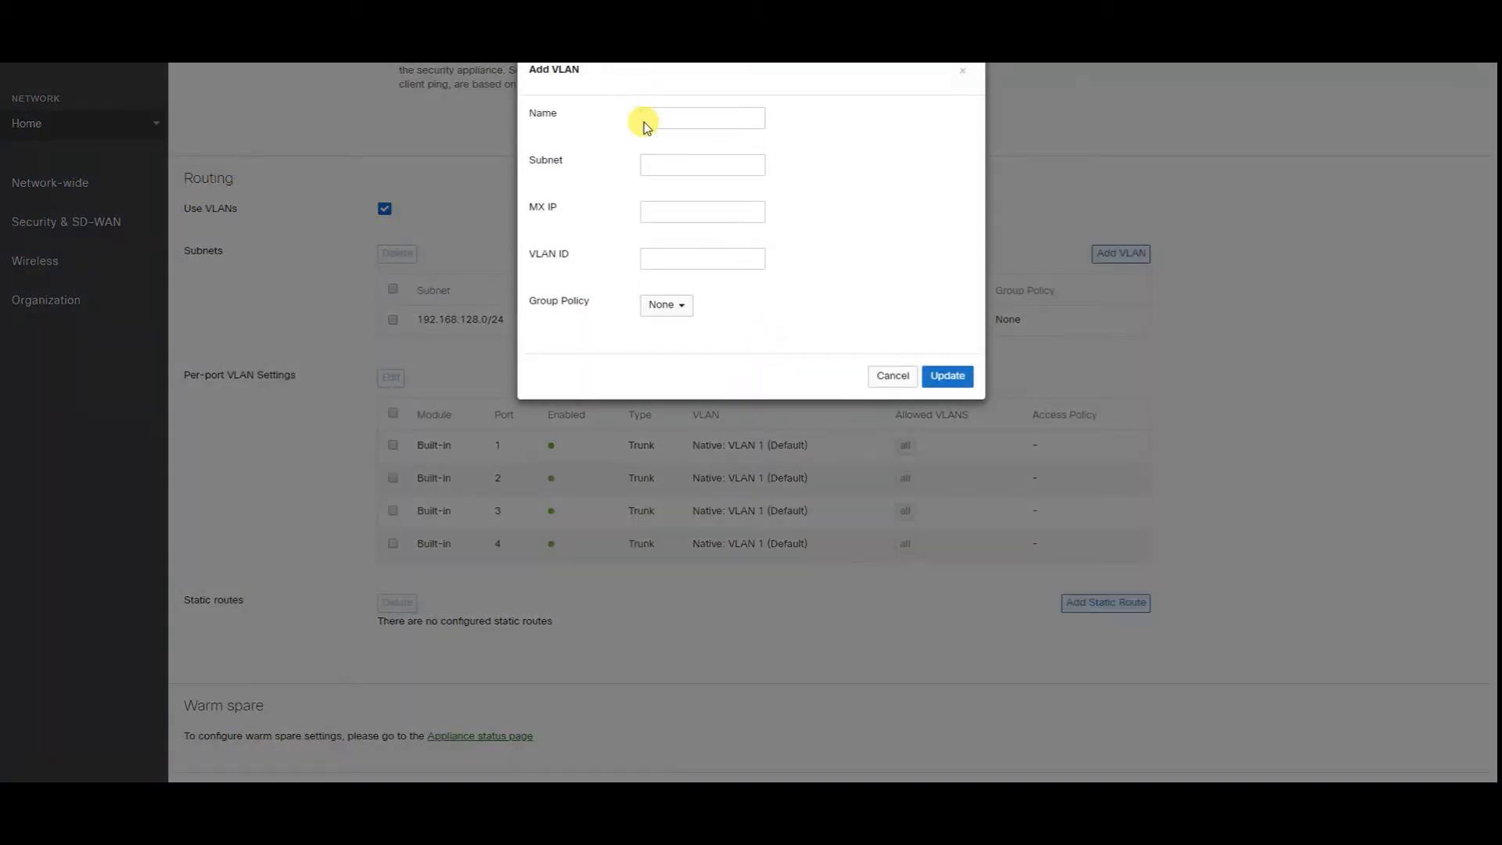
click(669, 306)
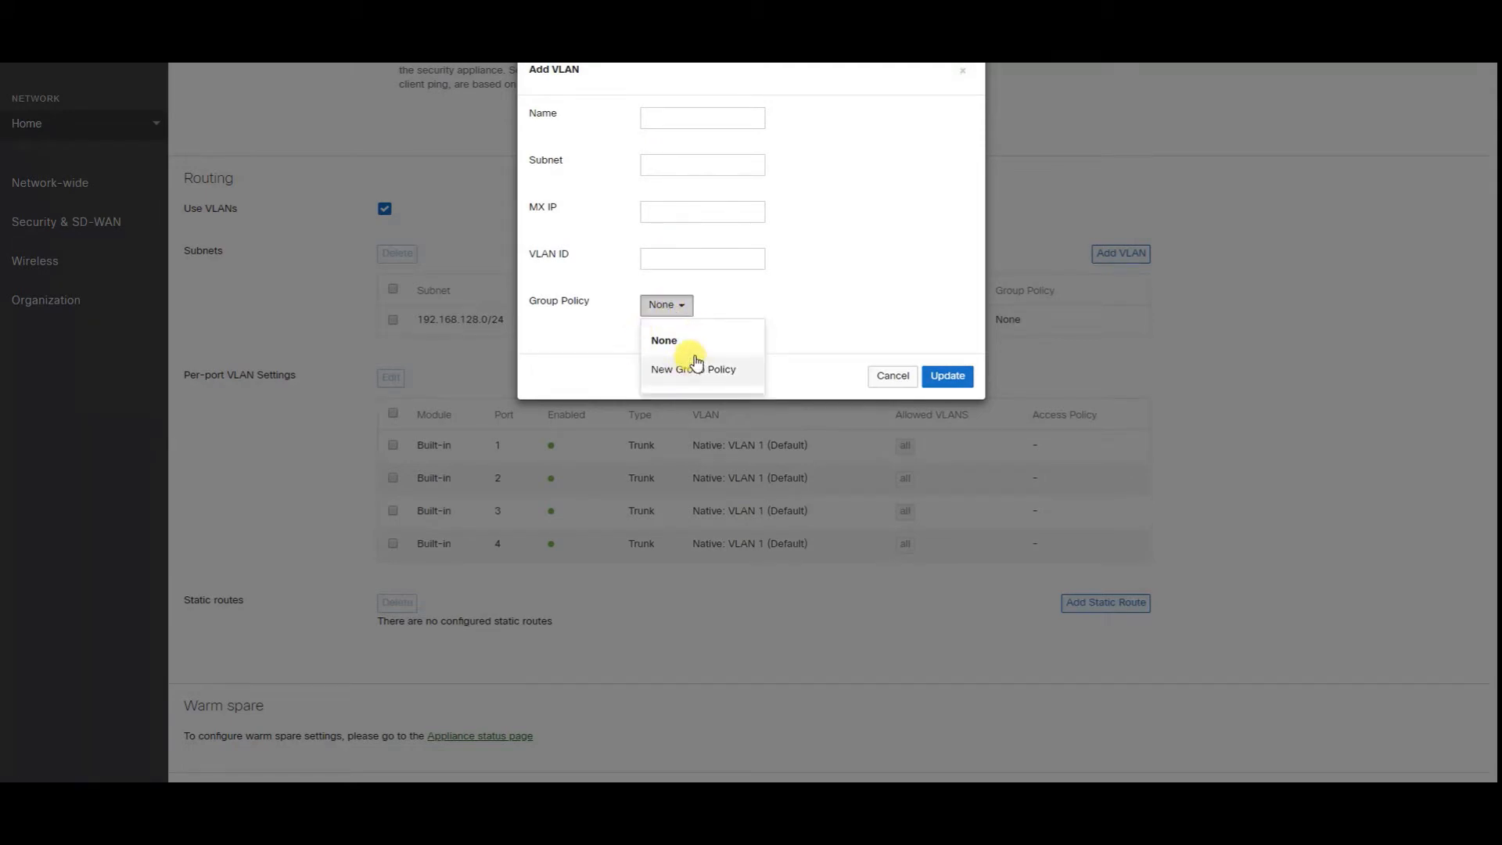
click(695, 367)
click(694, 352)
click(720, 305)
click(681, 335)
click(672, 119)
click(659, 166)
click(678, 210)
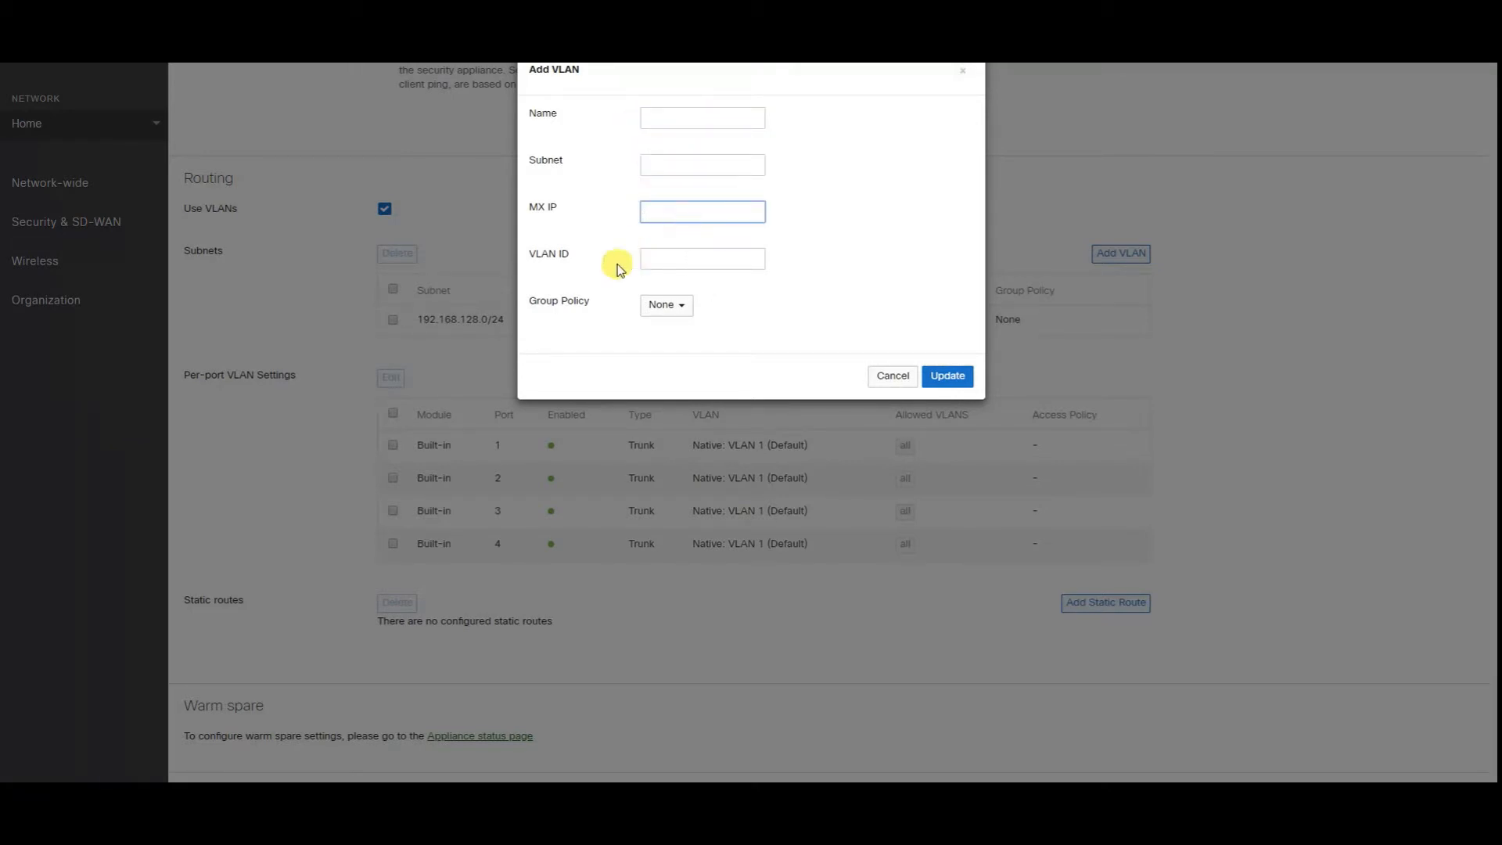
click(712, 261)
click(888, 377)
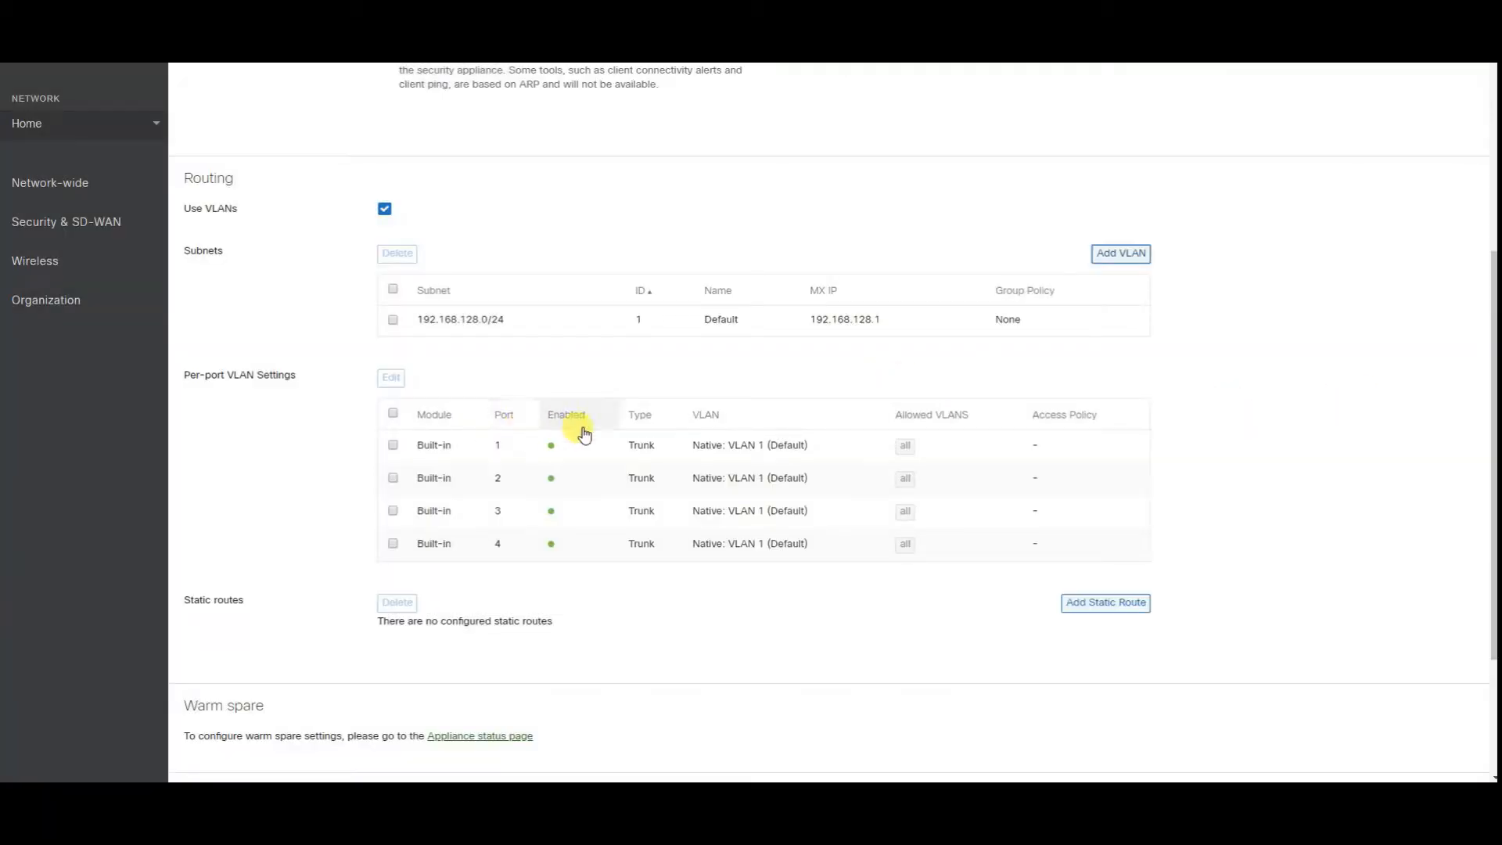
- Examine the VLAN settings of built-in LAN port 1, including its port type choices, and cancel without changes
scroll(677, 465, down, 2)
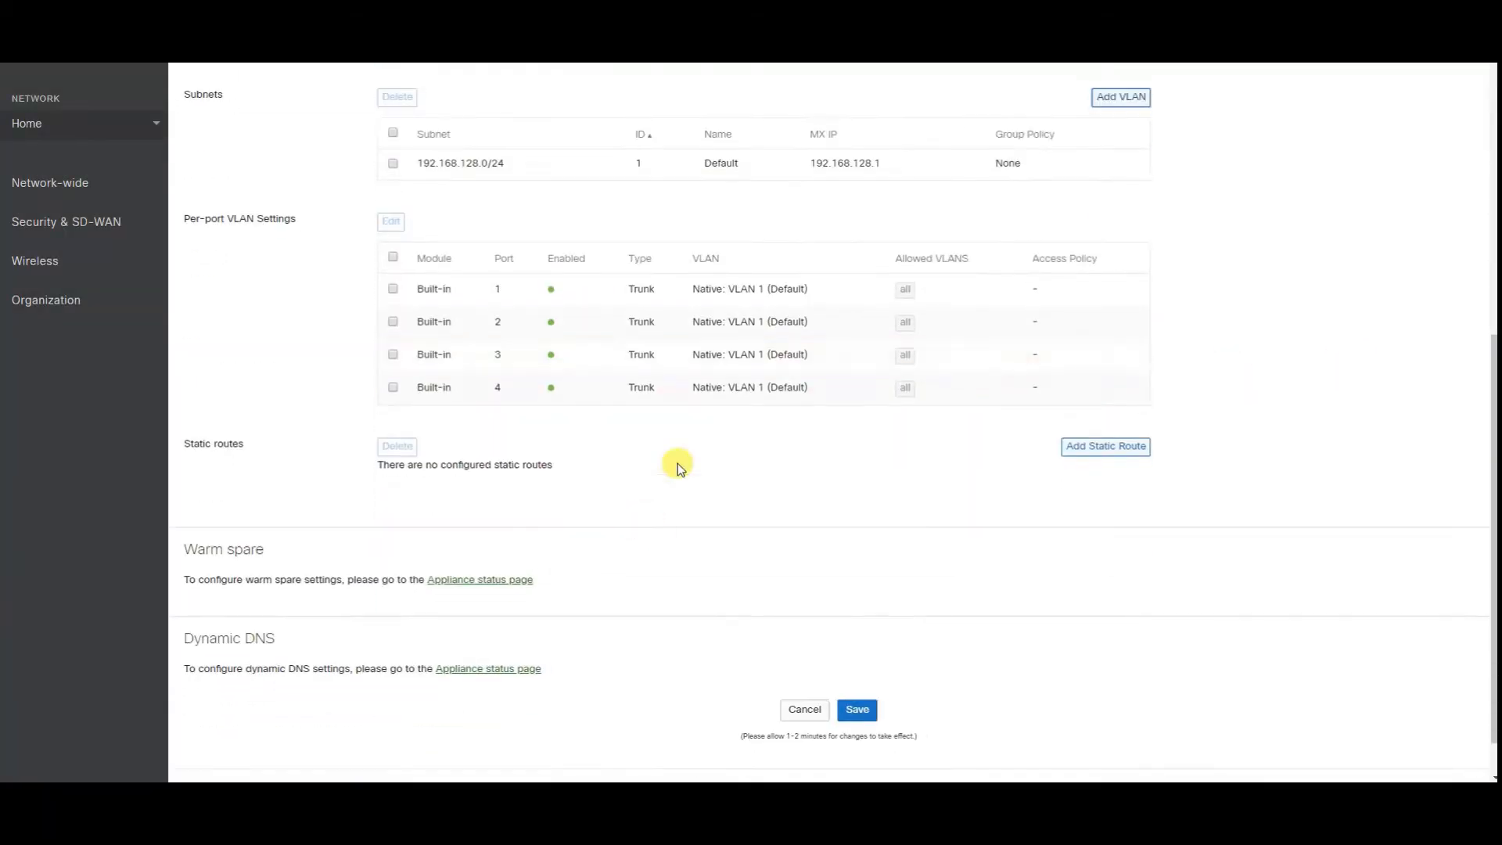
click(775, 302)
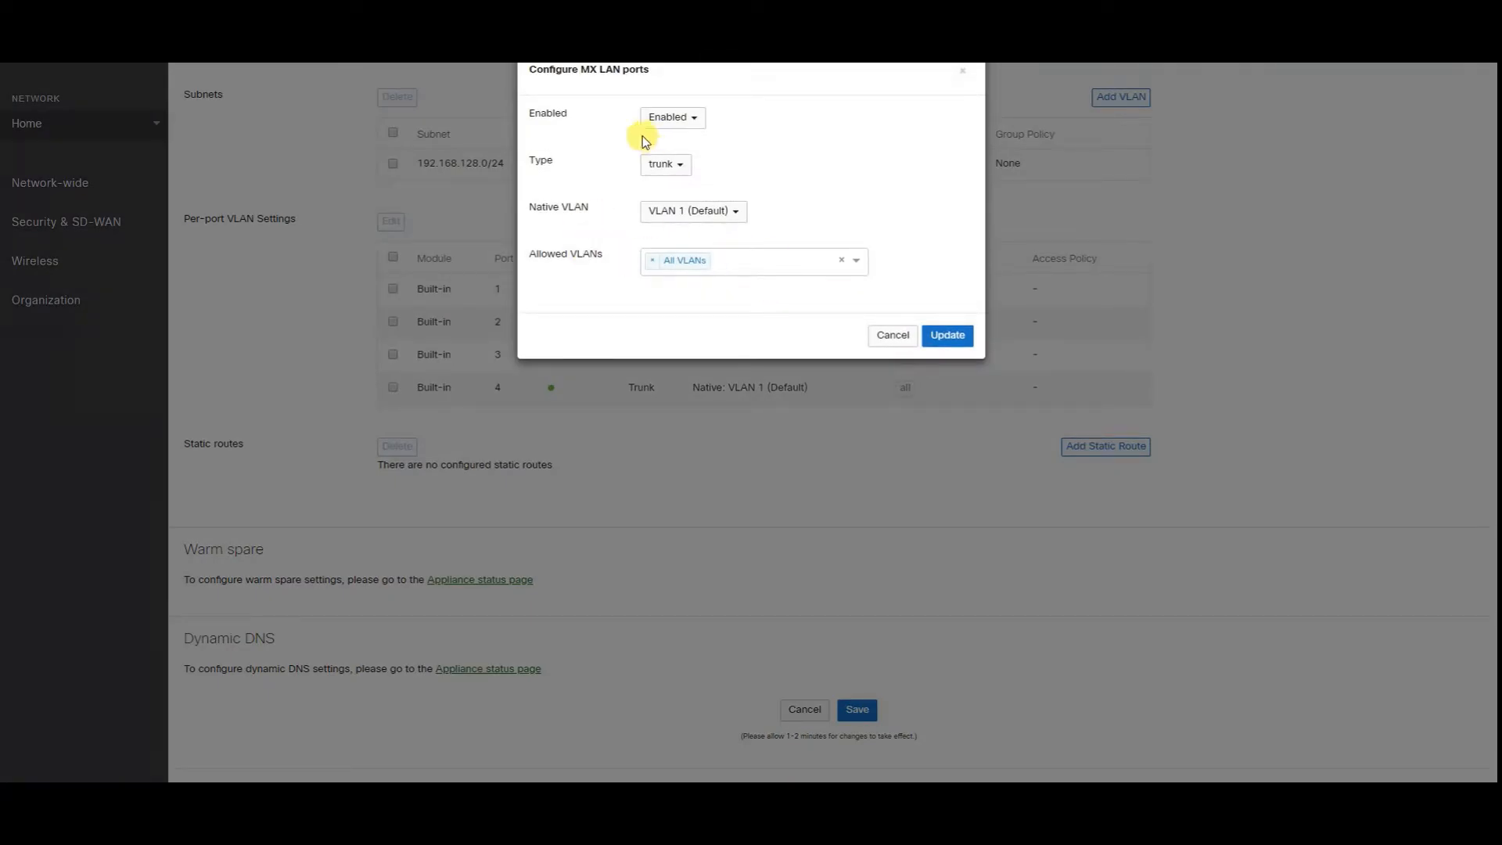
click(666, 166)
click(846, 172)
click(892, 334)
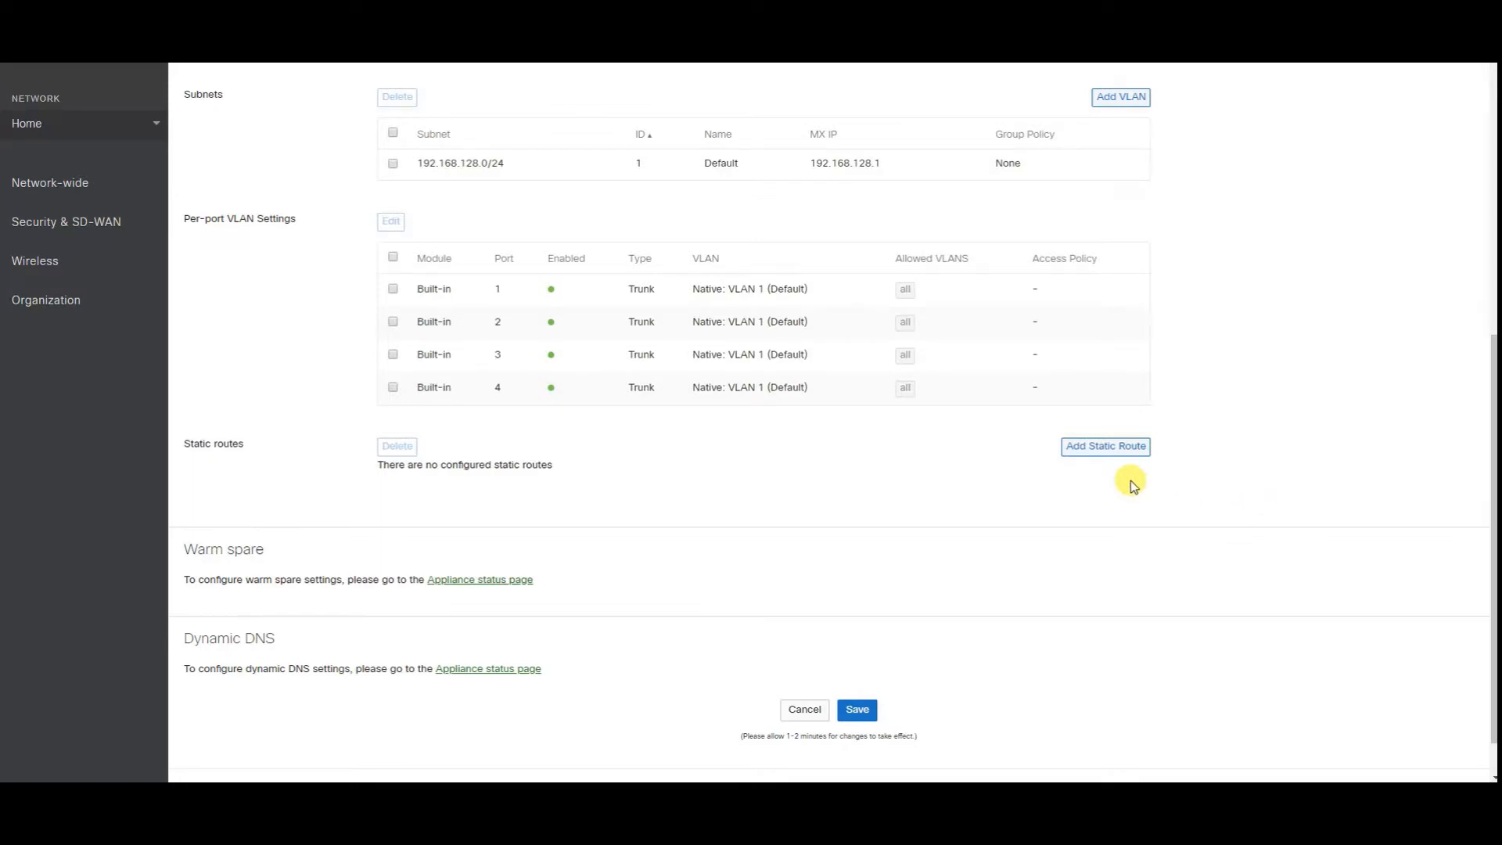
- Open the appliance's DHCP configuration and examine the client addressing choices for the default VLAN
scroll(1130, 481, up, 6)
mouse_move(94, 221)
click(342, 254)
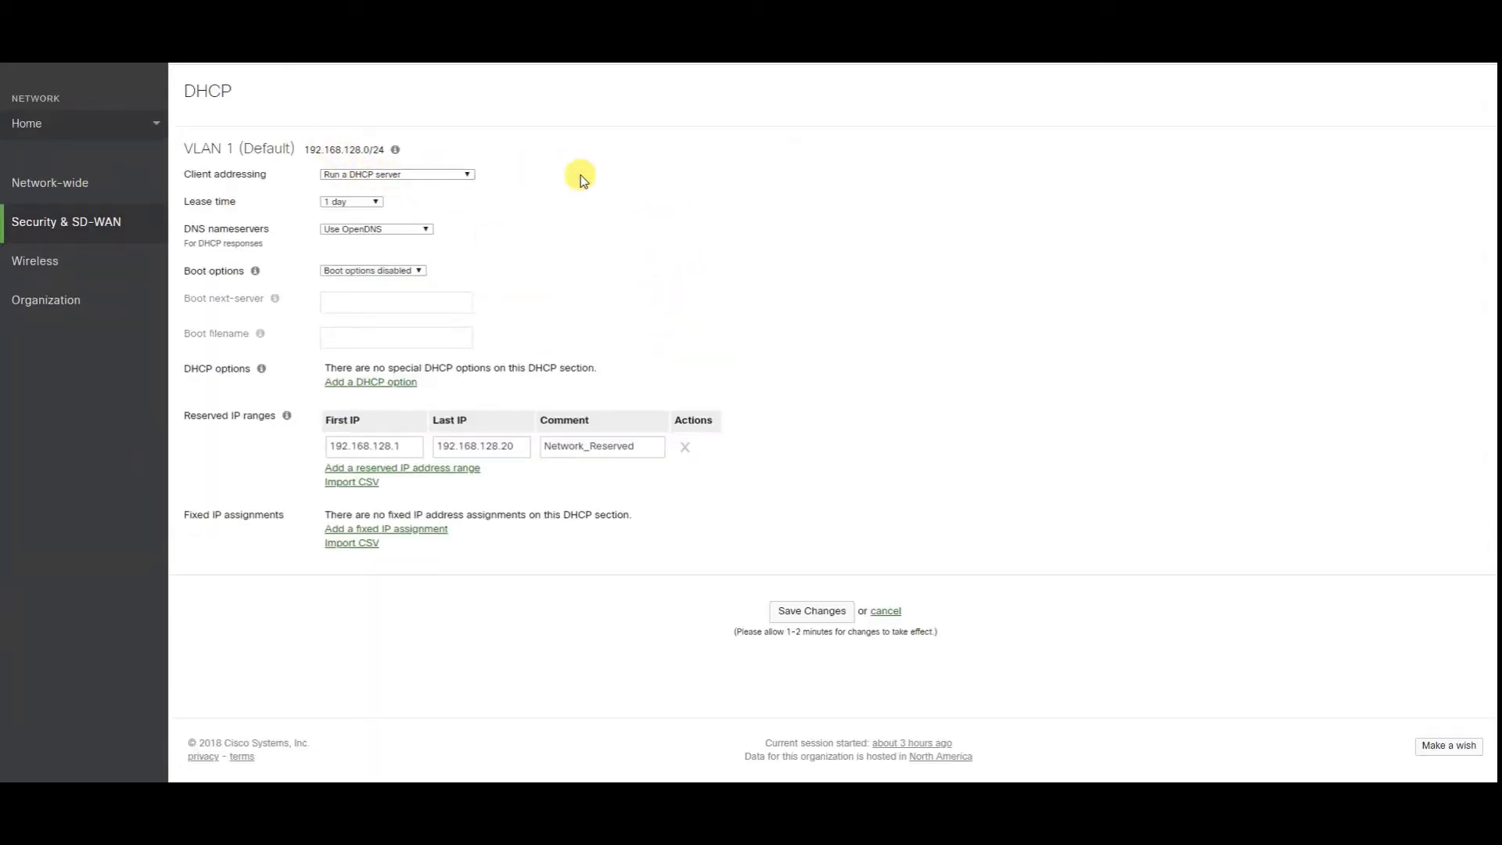
click(337, 201)
click(489, 618)
click(408, 174)
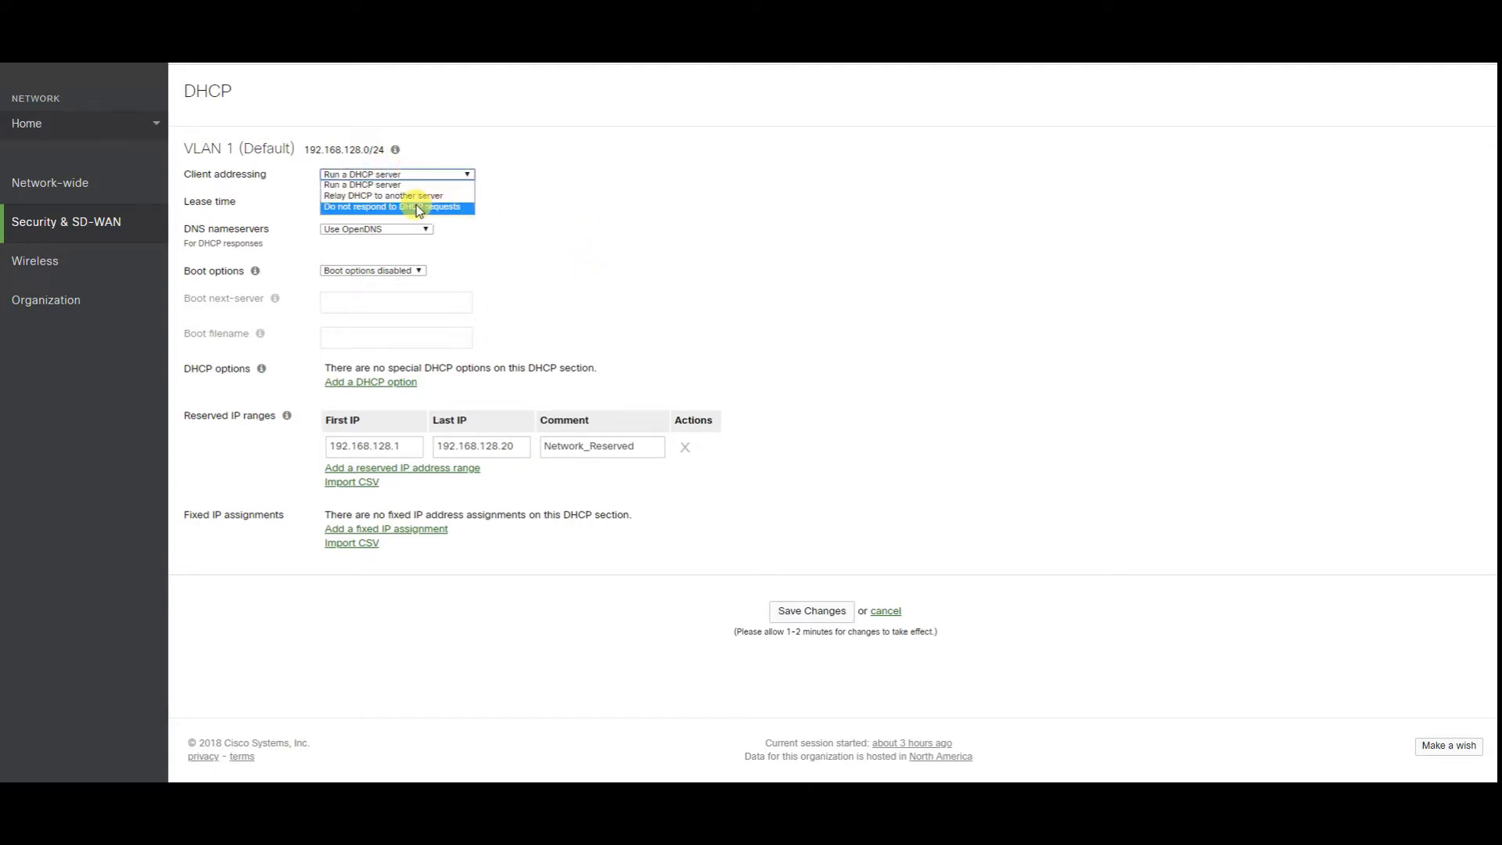
click(616, 169)
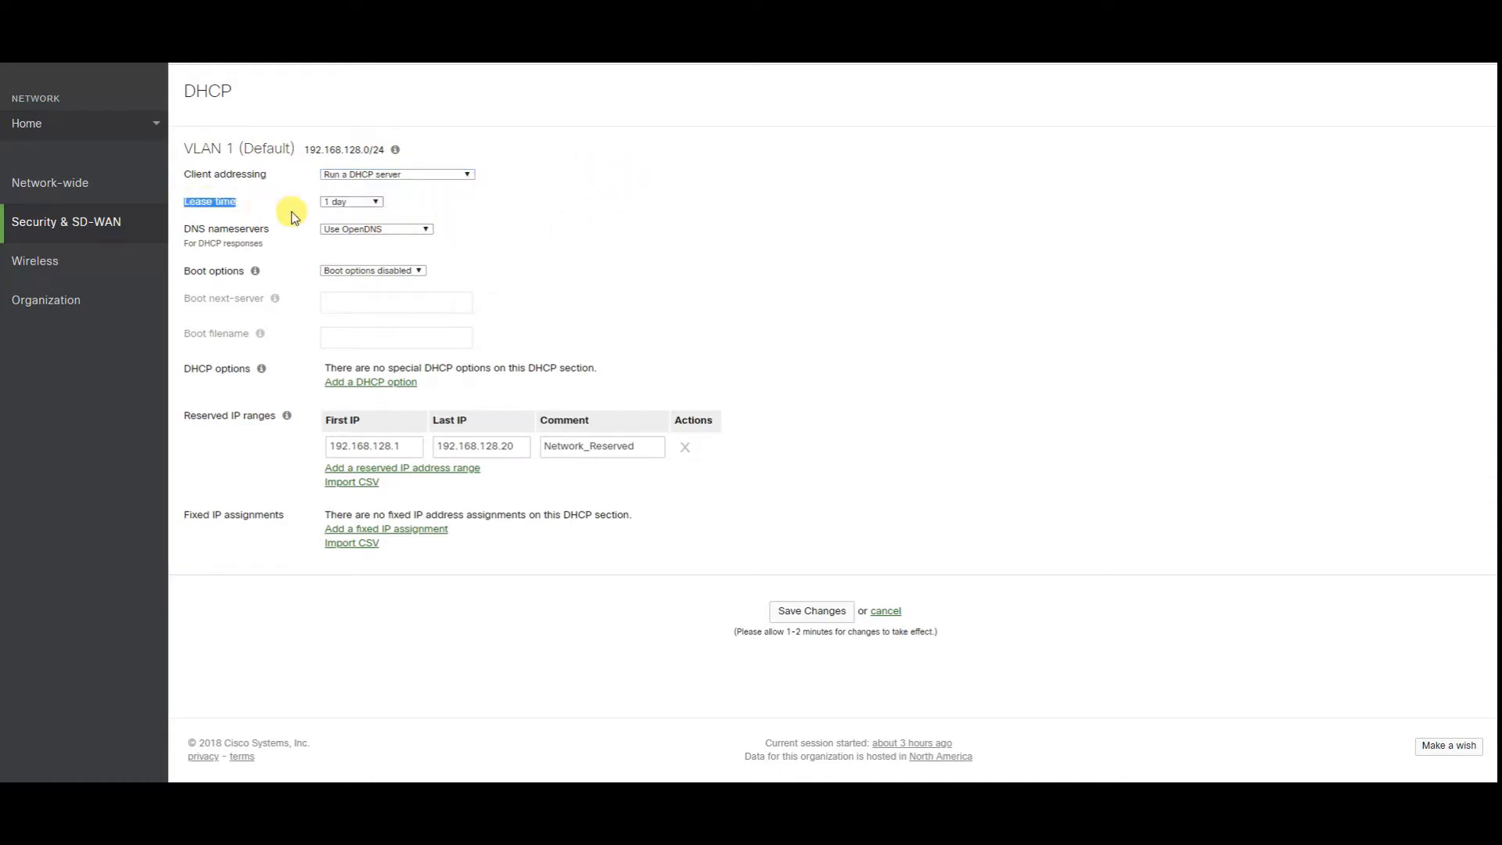
- Examine the available DHCP lease times, leaving 1 day selected
click(376, 203)
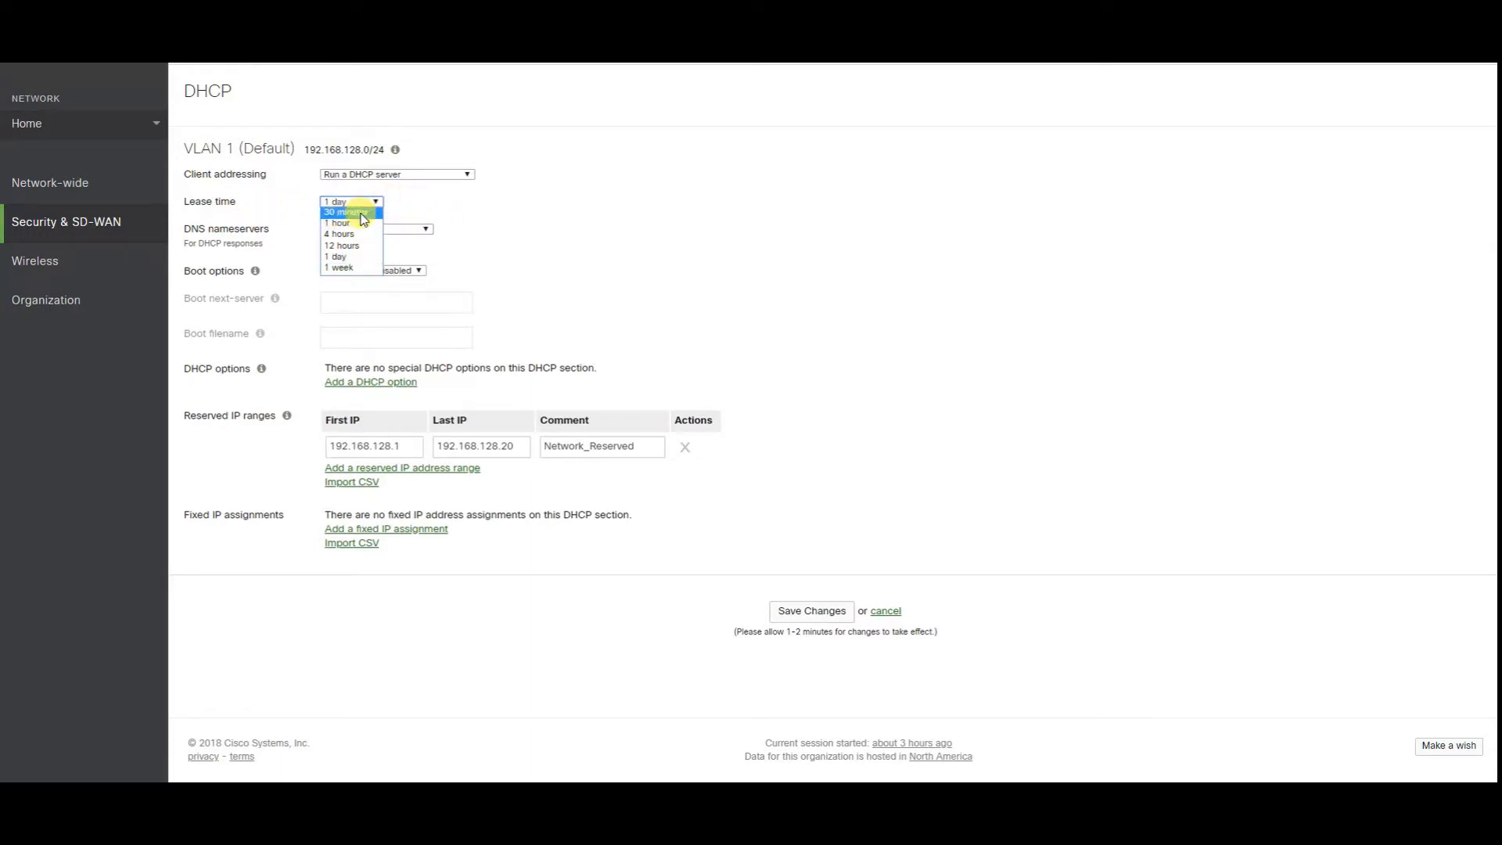
click(577, 219)
click(350, 202)
click(635, 255)
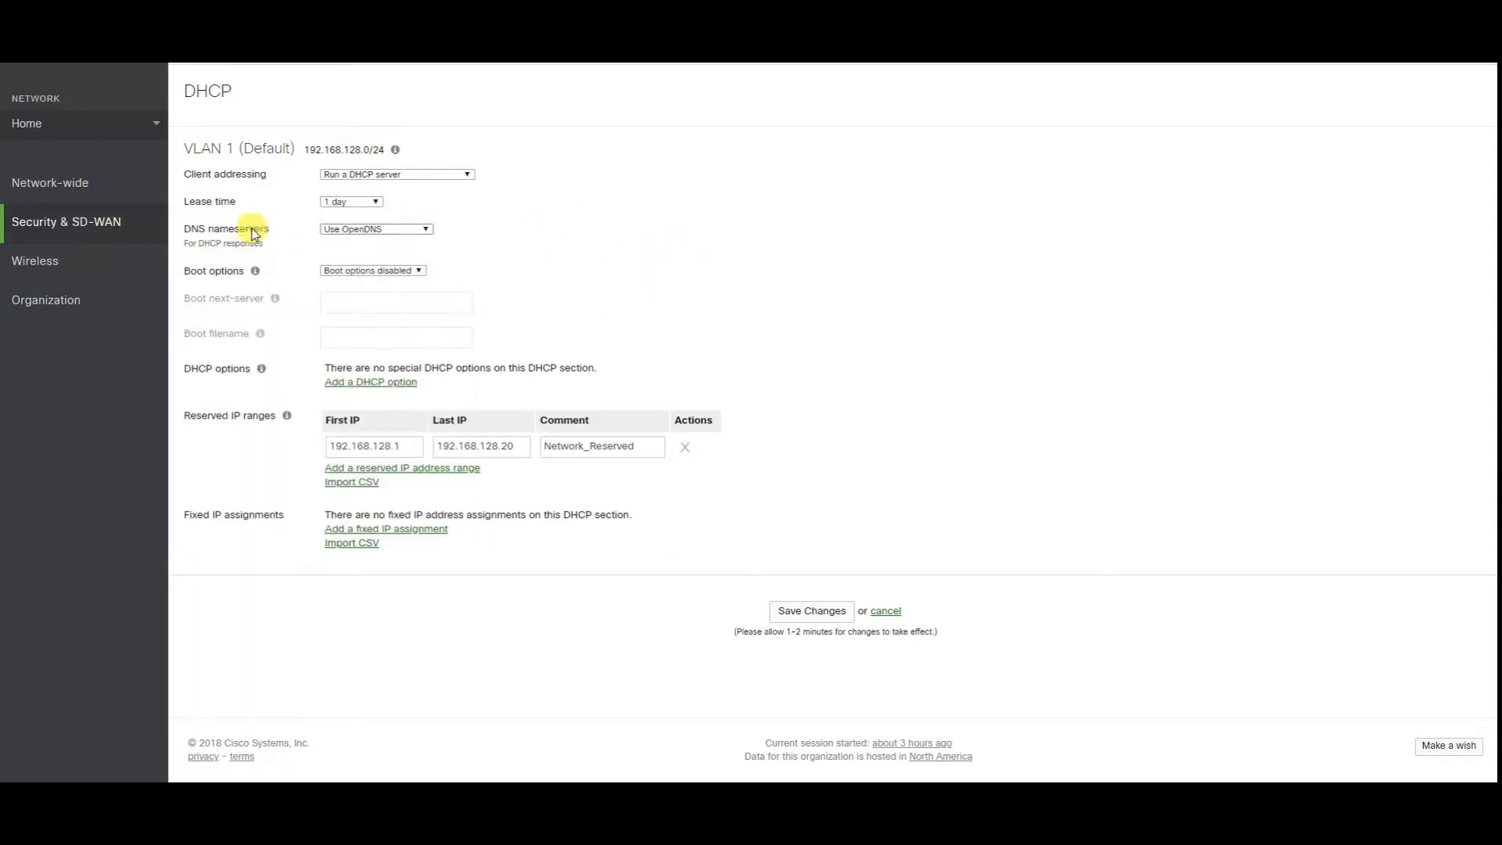
- Examine the DNS nameserver choices for DHCP responses, leaving Use OpenDNS selected
drag(180, 233, 289, 232)
click(203, 239)
click(403, 230)
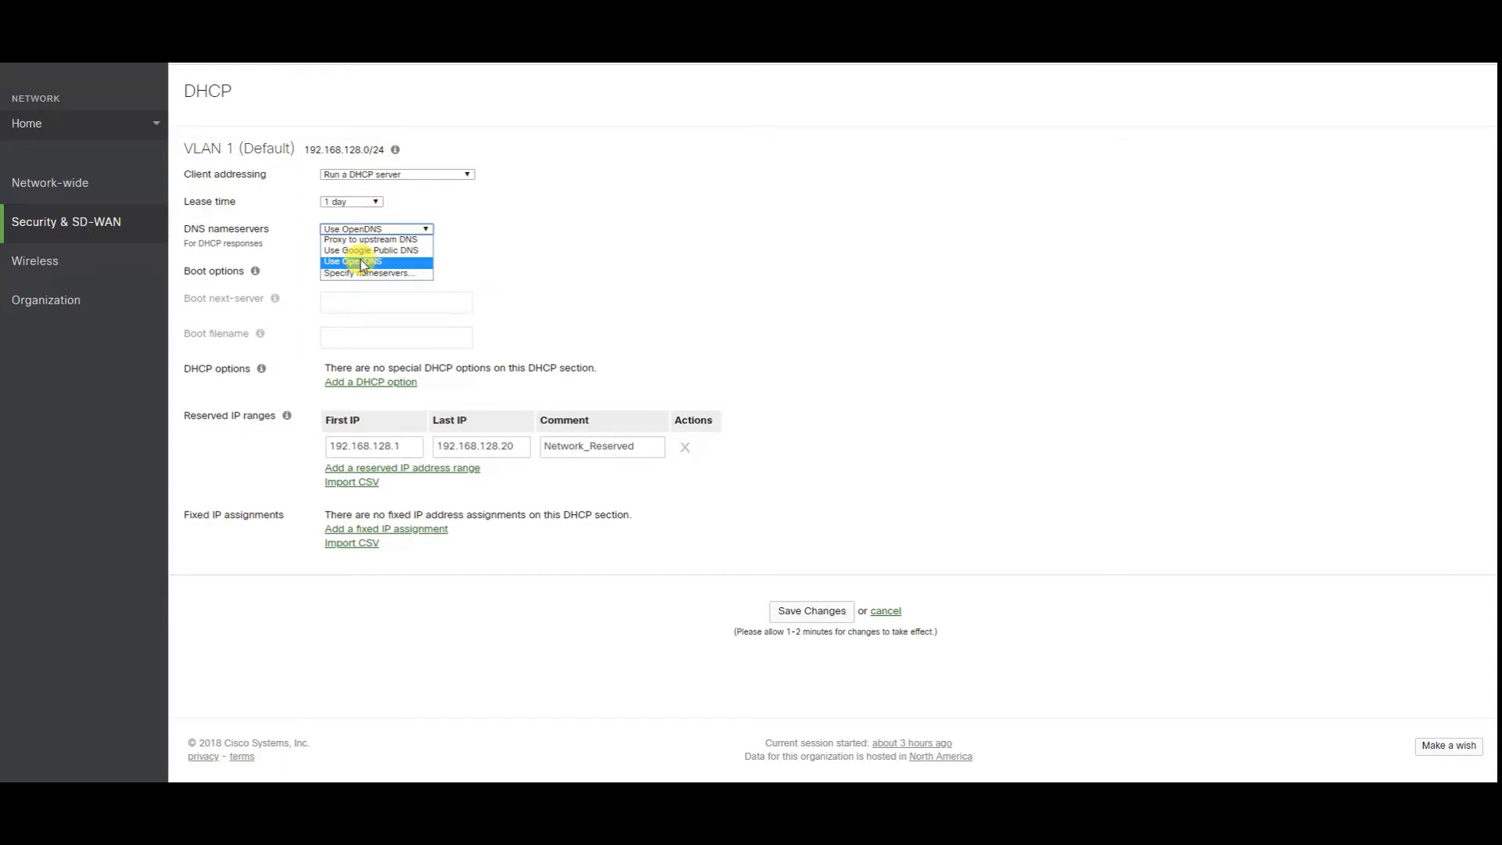
click(739, 272)
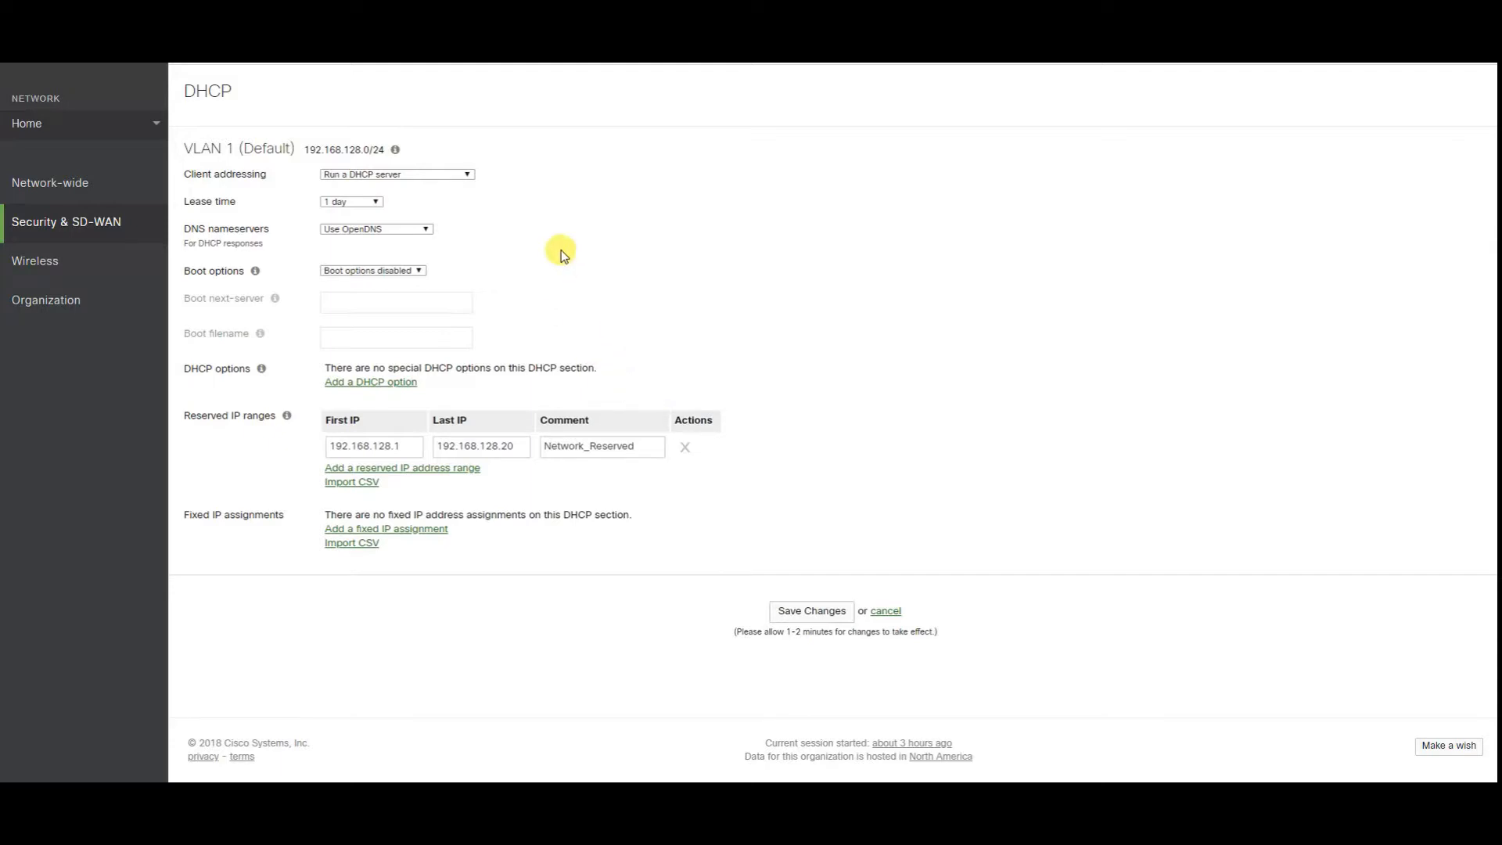
- Read the boot options explanation, enable boot options to inspect the next-server and filename fields, and set them back to disabled
click(358, 274)
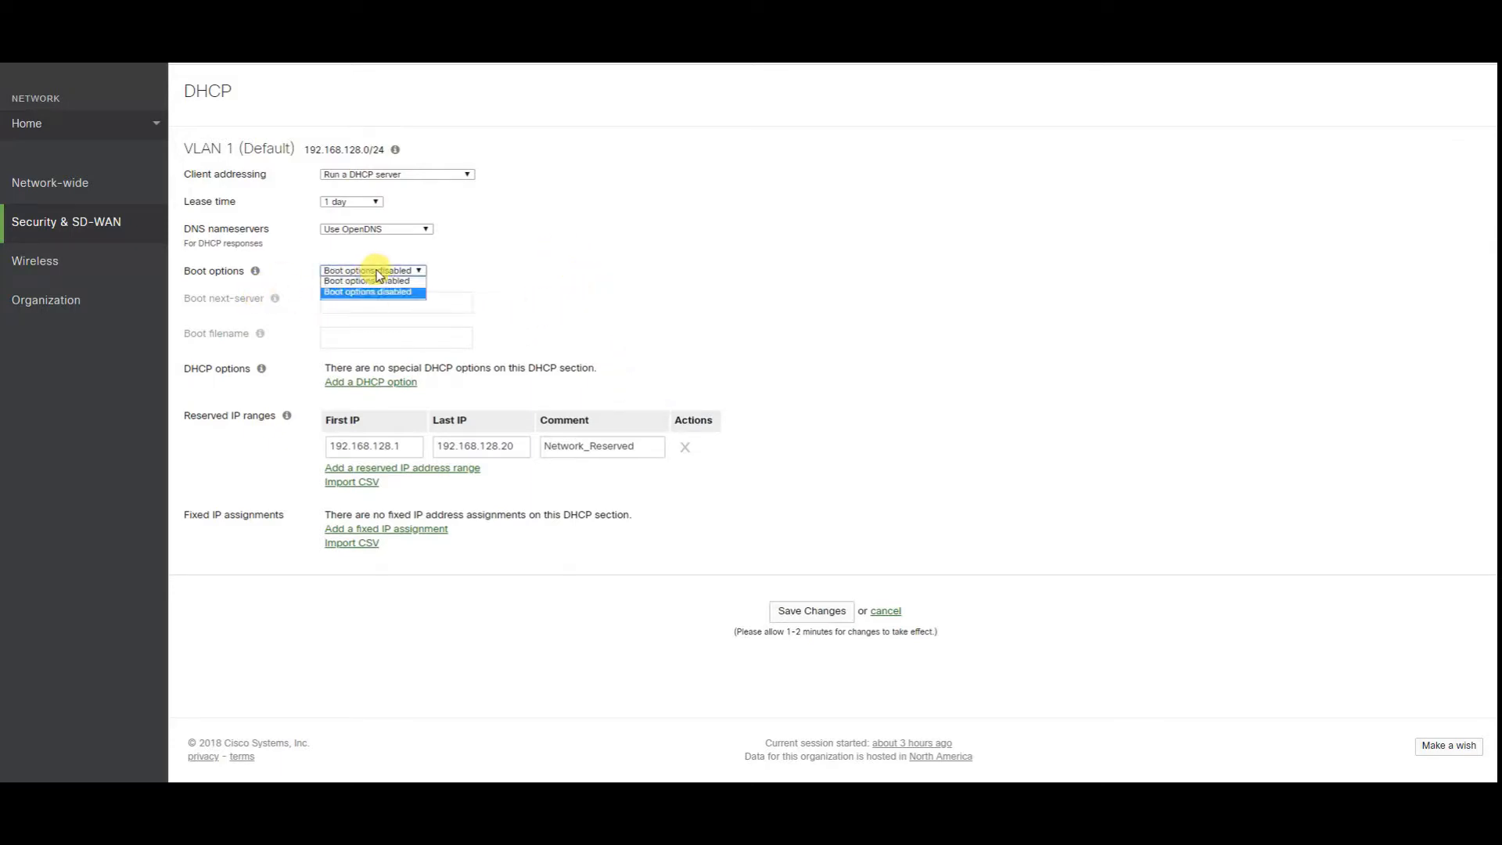
click(327, 283)
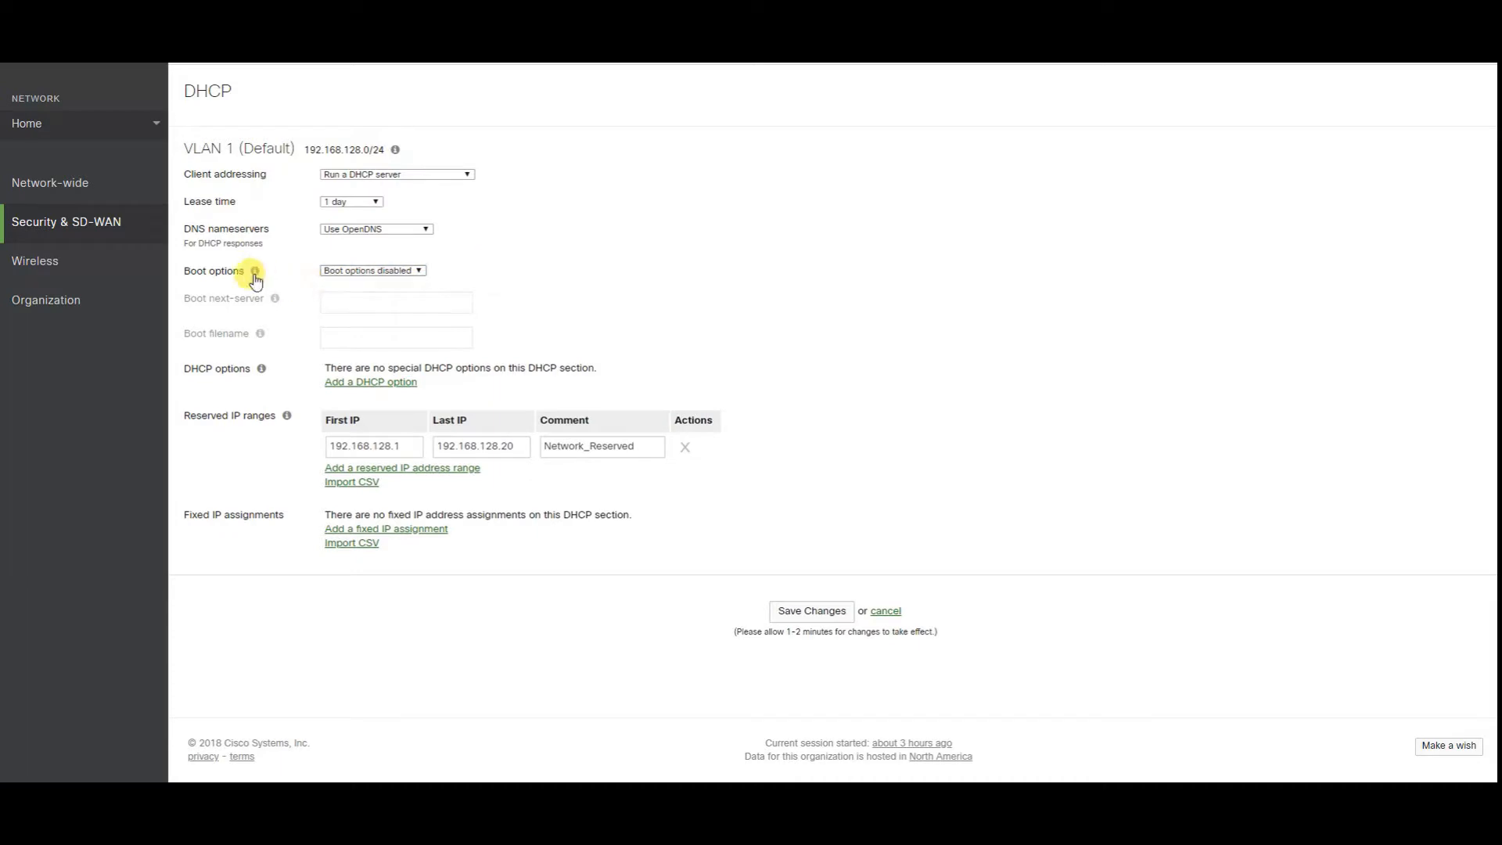
mouse_move(256, 274)
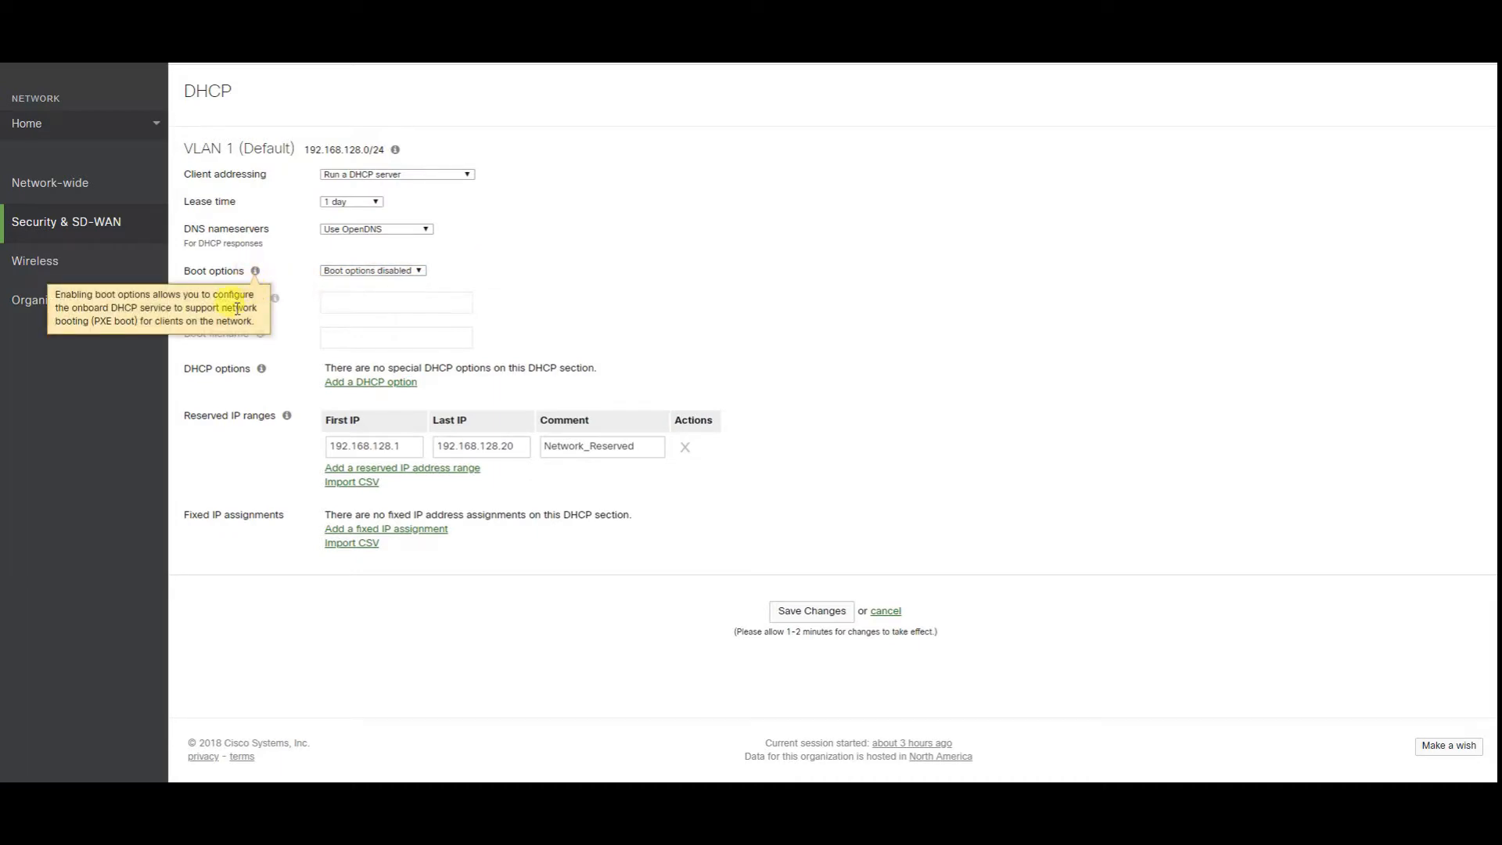
click(360, 270)
click(363, 291)
click(374, 270)
click(365, 282)
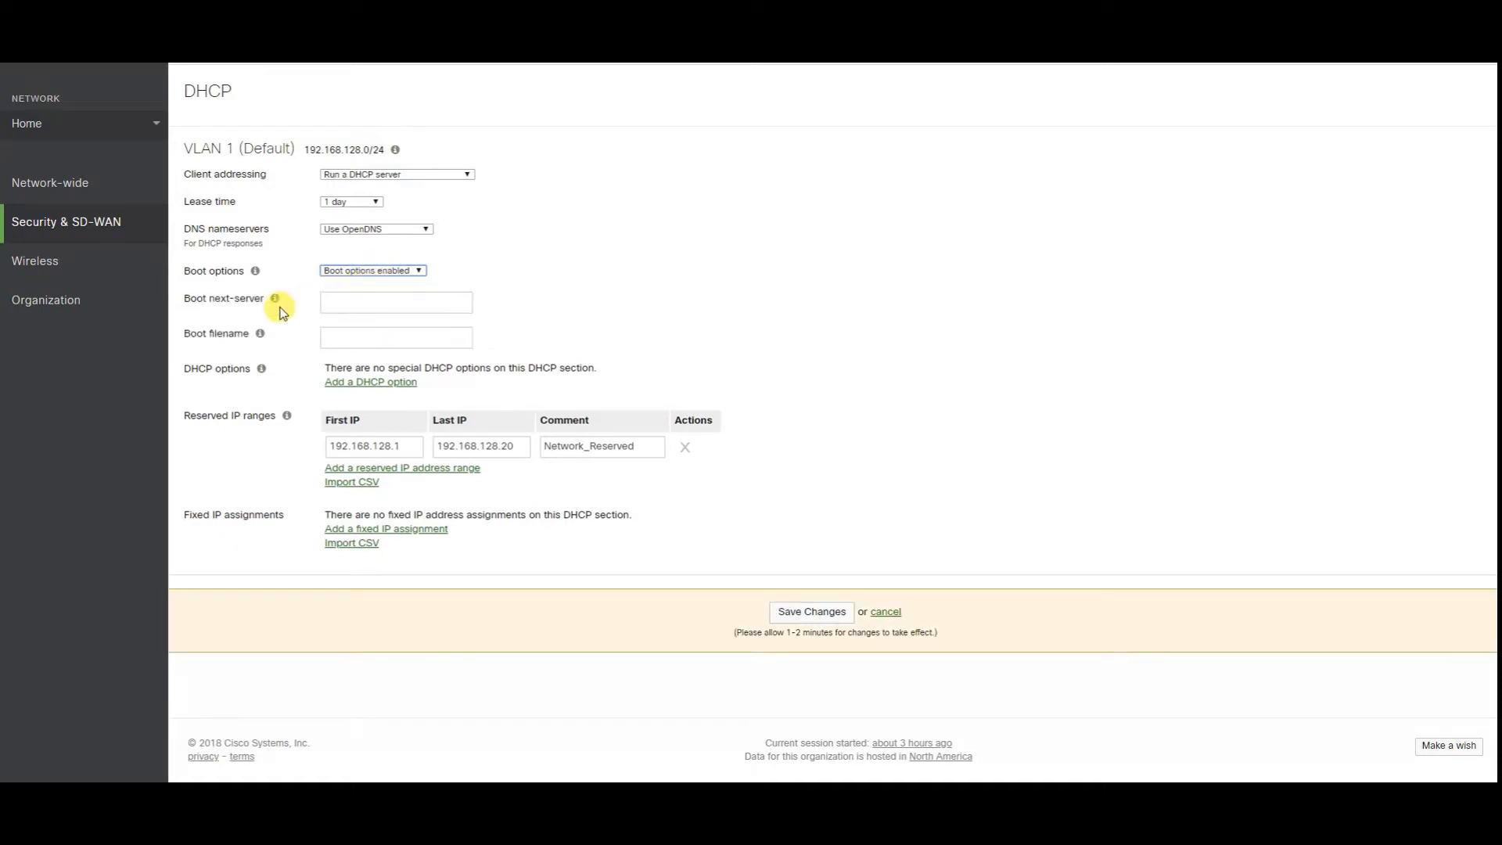
click(365, 270)
click(365, 292)
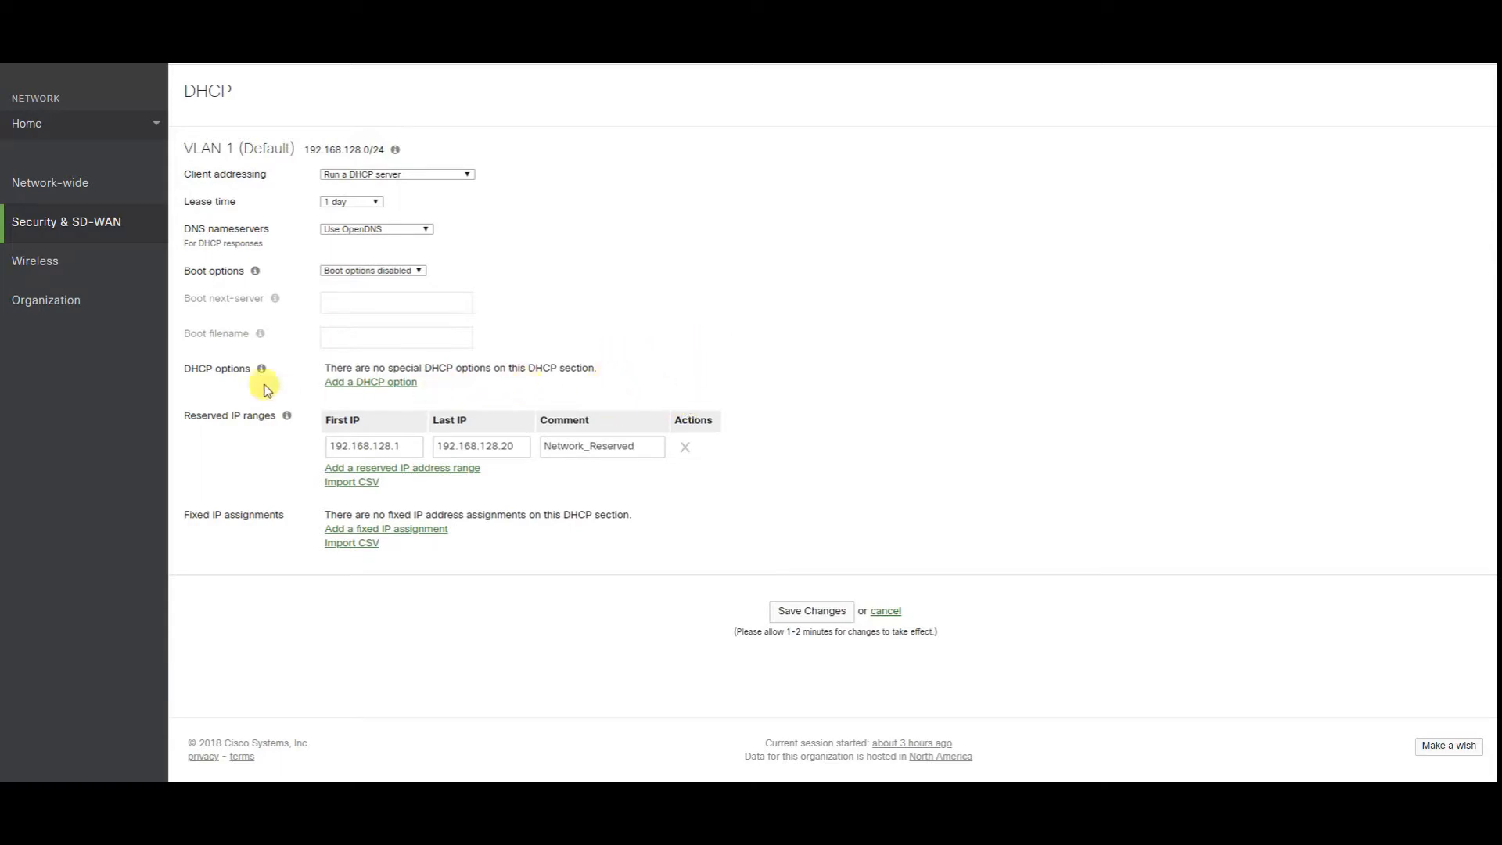
- Add a DHCP option, try the Time offset (2) and TFTP server name (66) types, and remove the entry
click(344, 383)
click(385, 406)
click(415, 401)
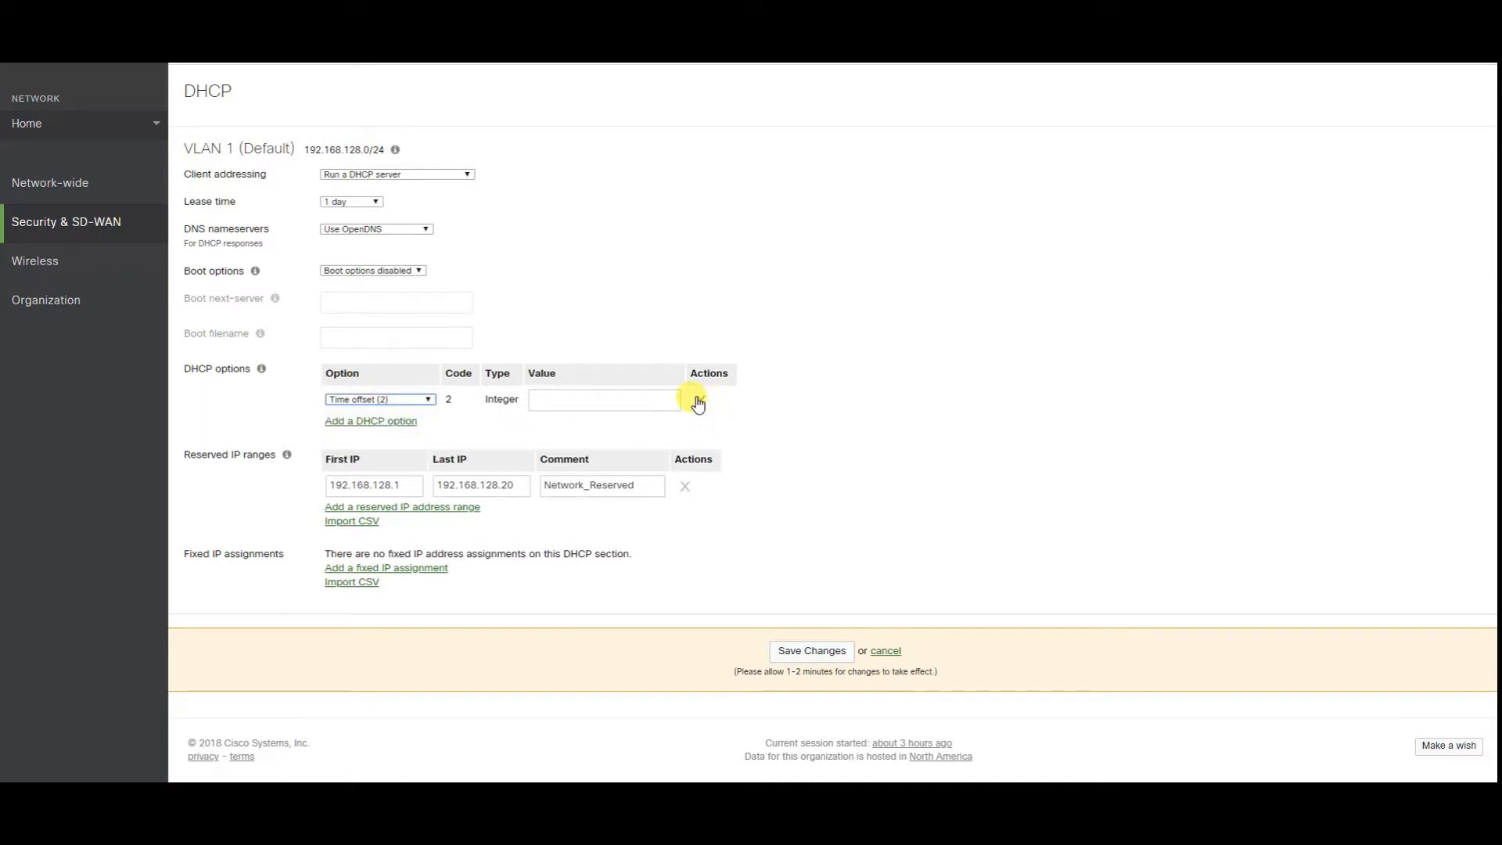
click(601, 400)
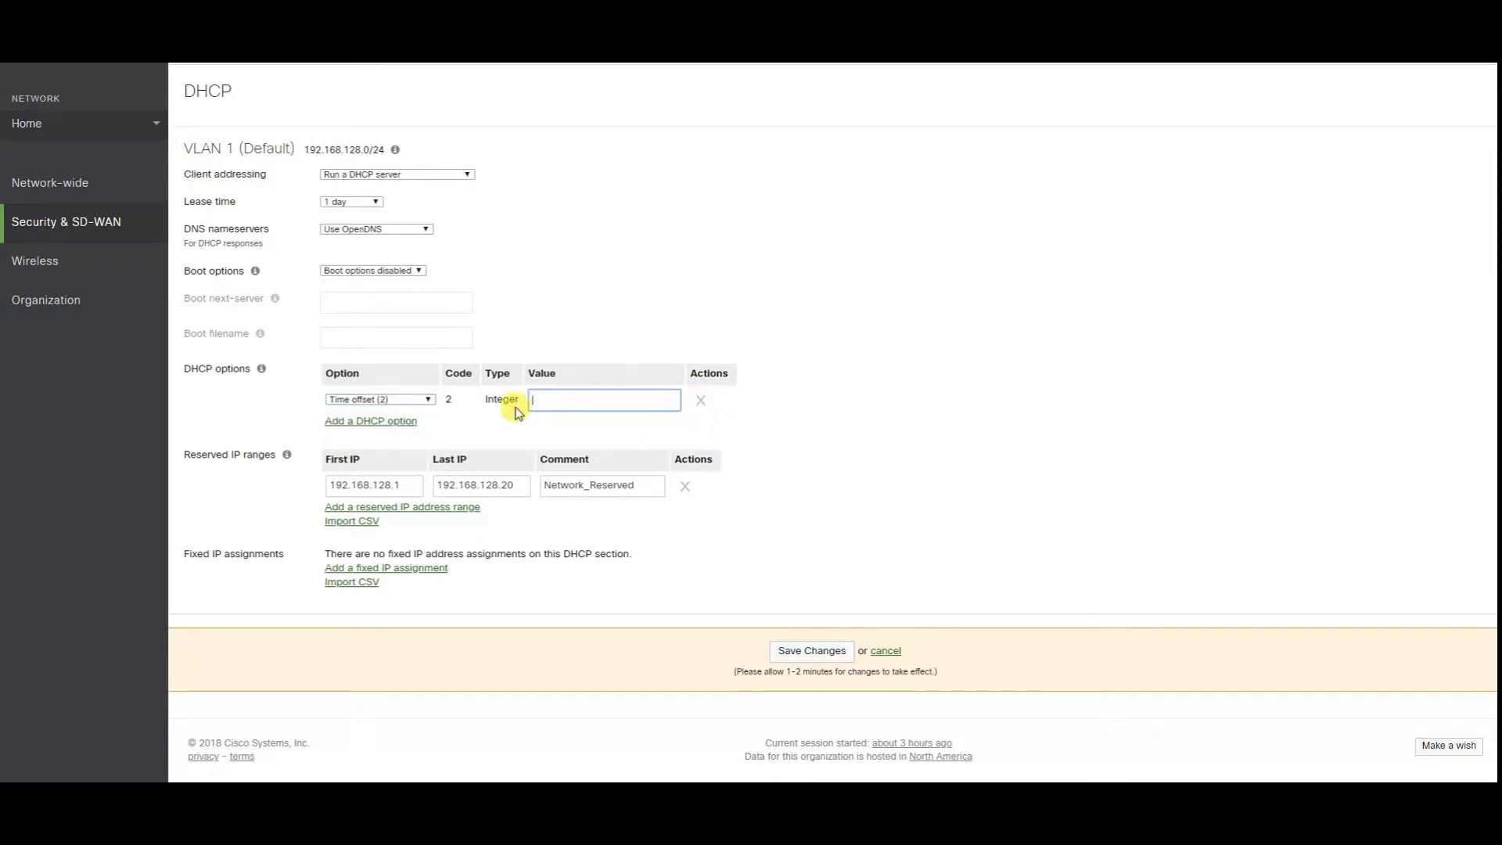
click(379, 400)
click(404, 446)
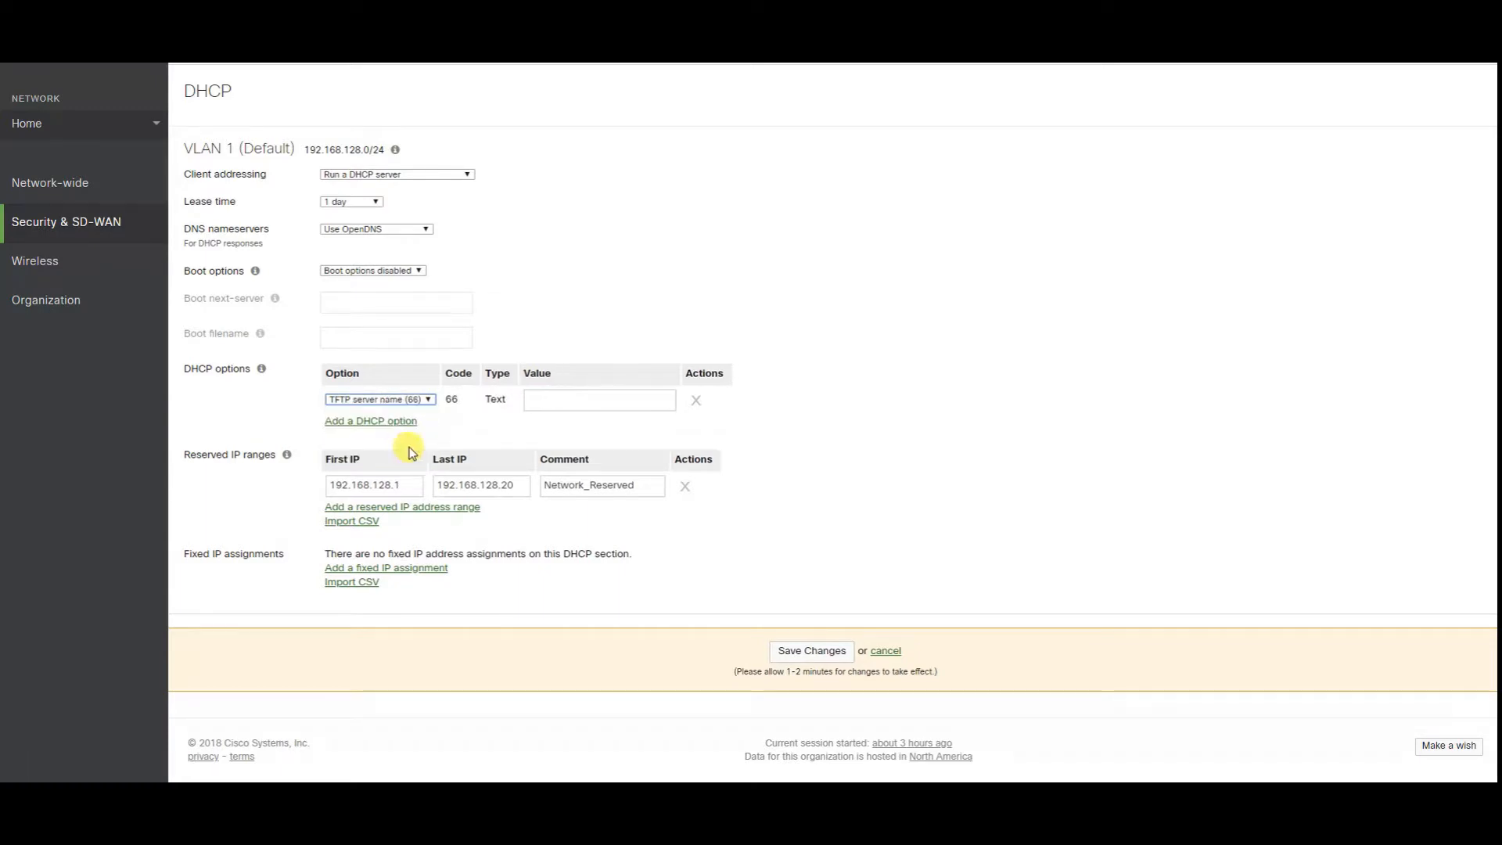
click(643, 397)
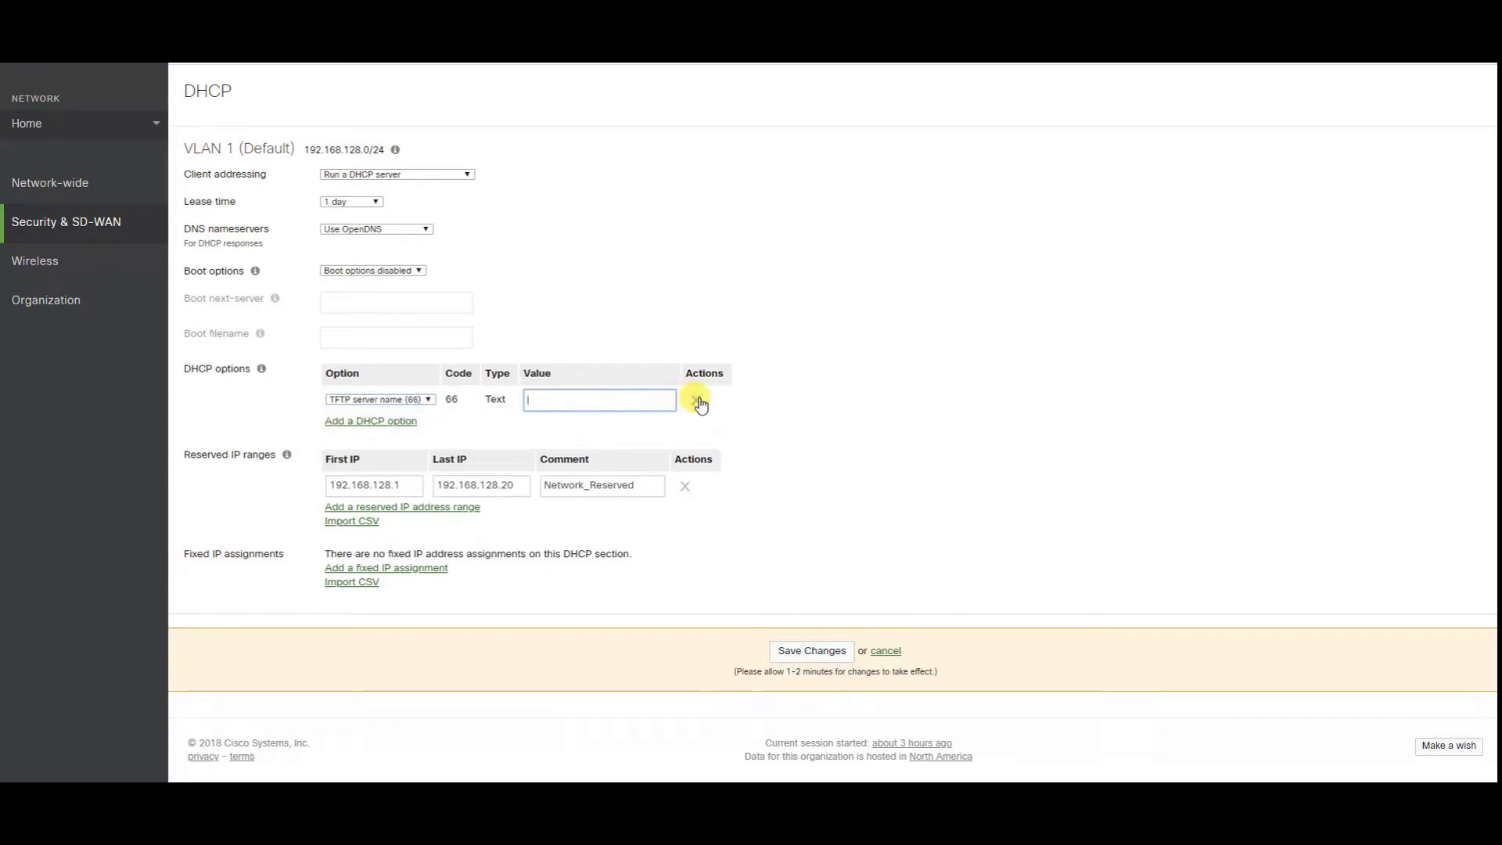
click(697, 400)
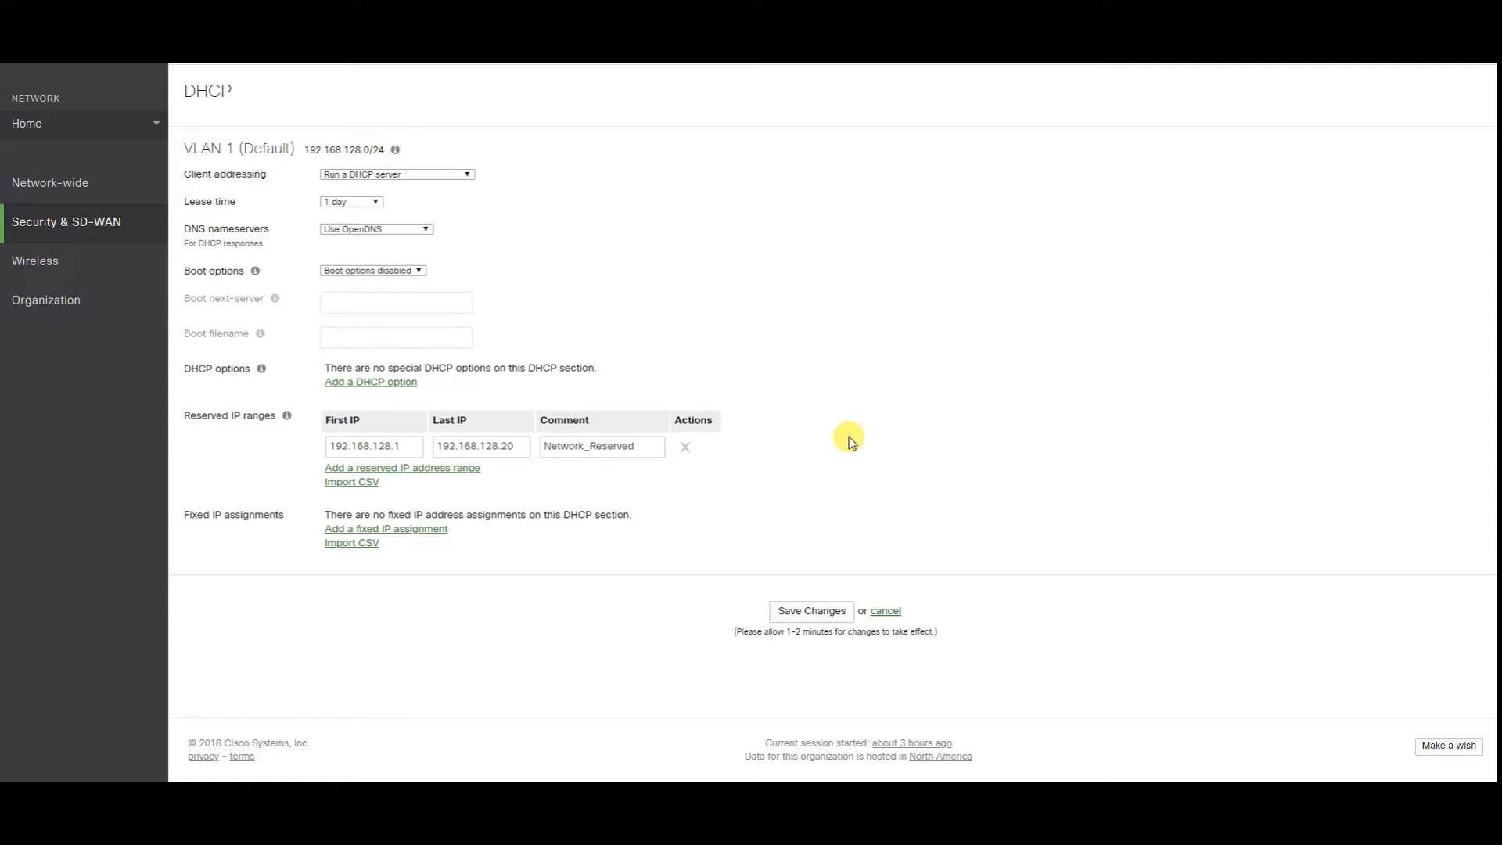
- Review the client addressing setting and the reserved IP ranges of the default VLAN
click(378, 174)
click(1093, 408)
drag(185, 174, 348, 180)
click(711, 527)
drag(196, 416, 290, 416)
click(837, 481)
- Add a blank fixed IP assignment to inspect its client name, MAC address and LAN IP fields
click(398, 532)
drag(190, 512, 308, 510)
click(301, 524)
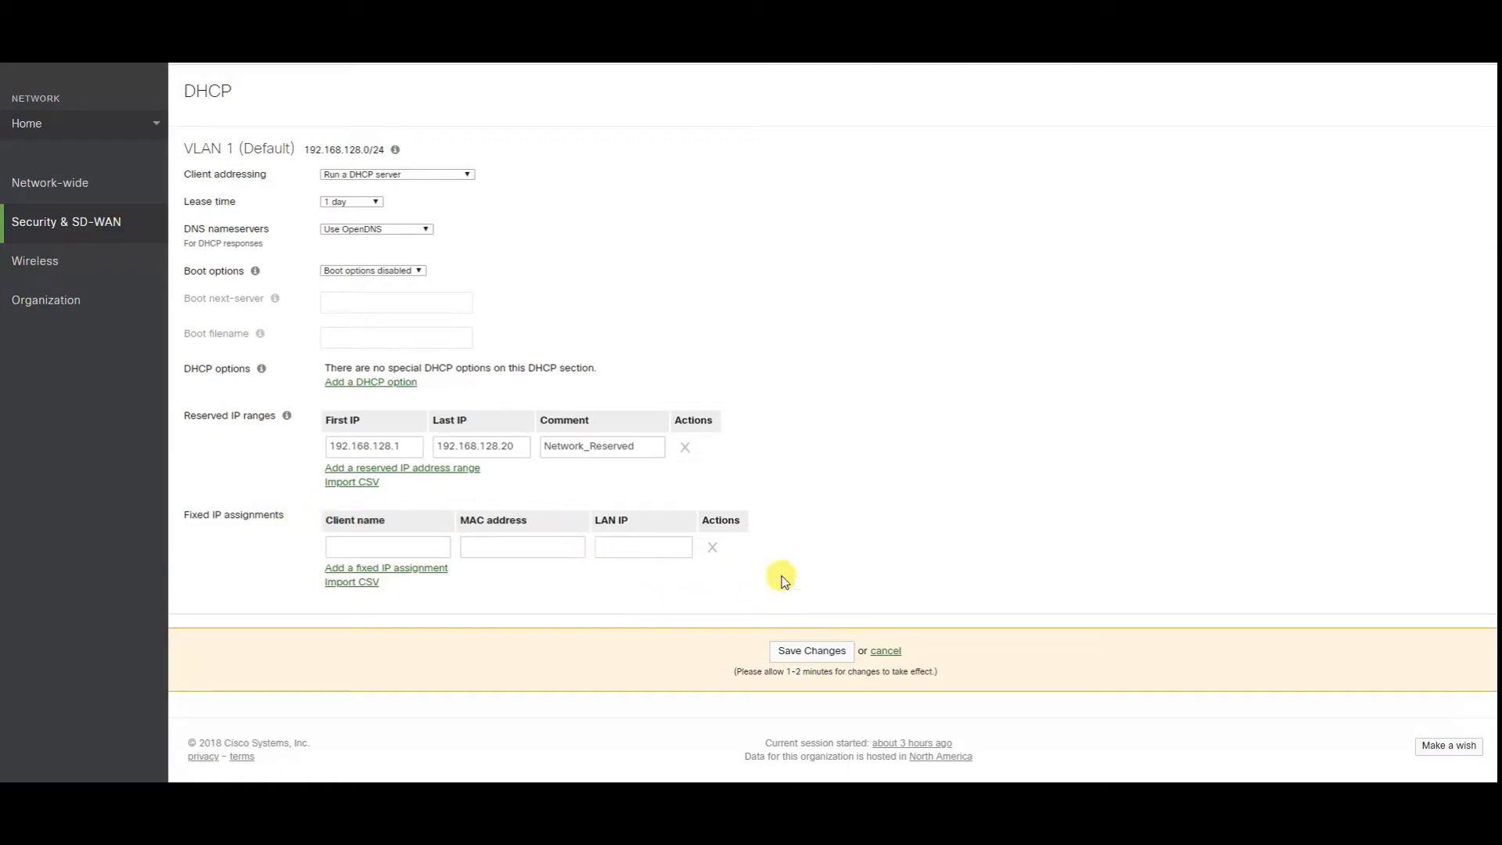
- Open the appliance's Firewall configuration, discarding the unsaved DHCP changes
mouse_move(94, 221)
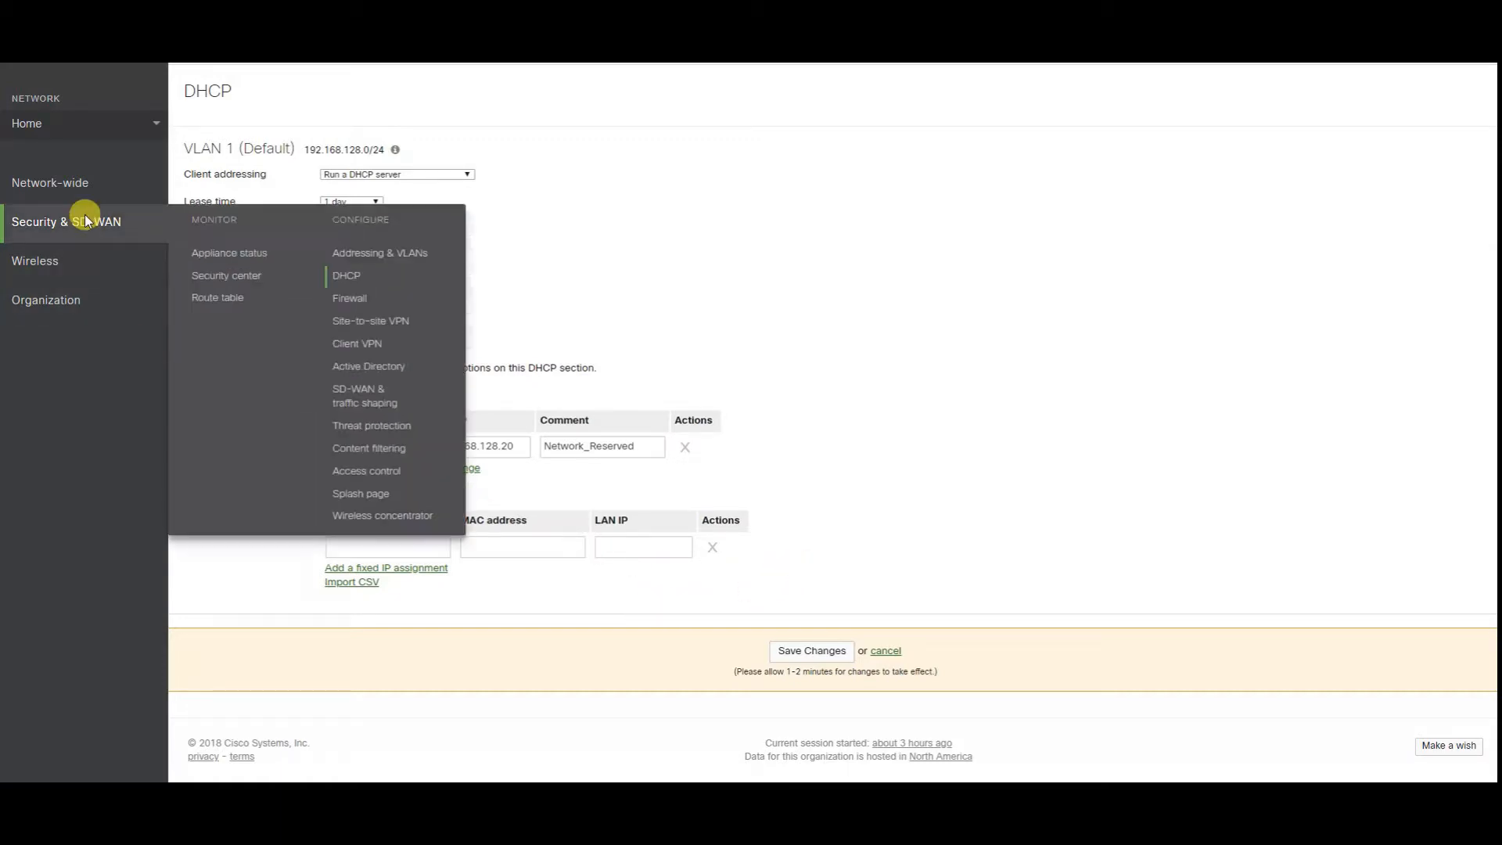
click(349, 299)
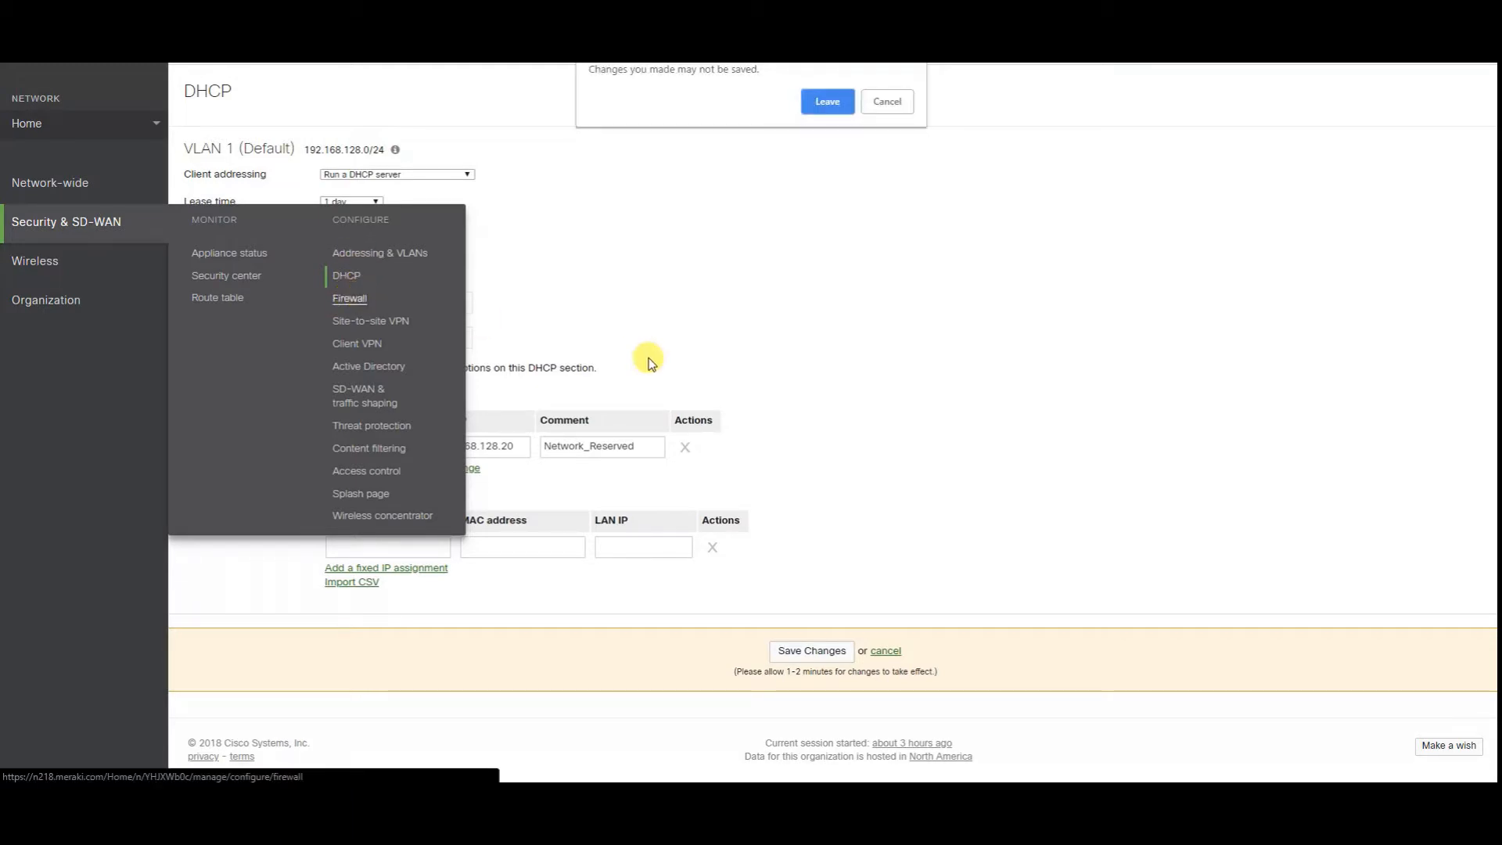
click(821, 100)
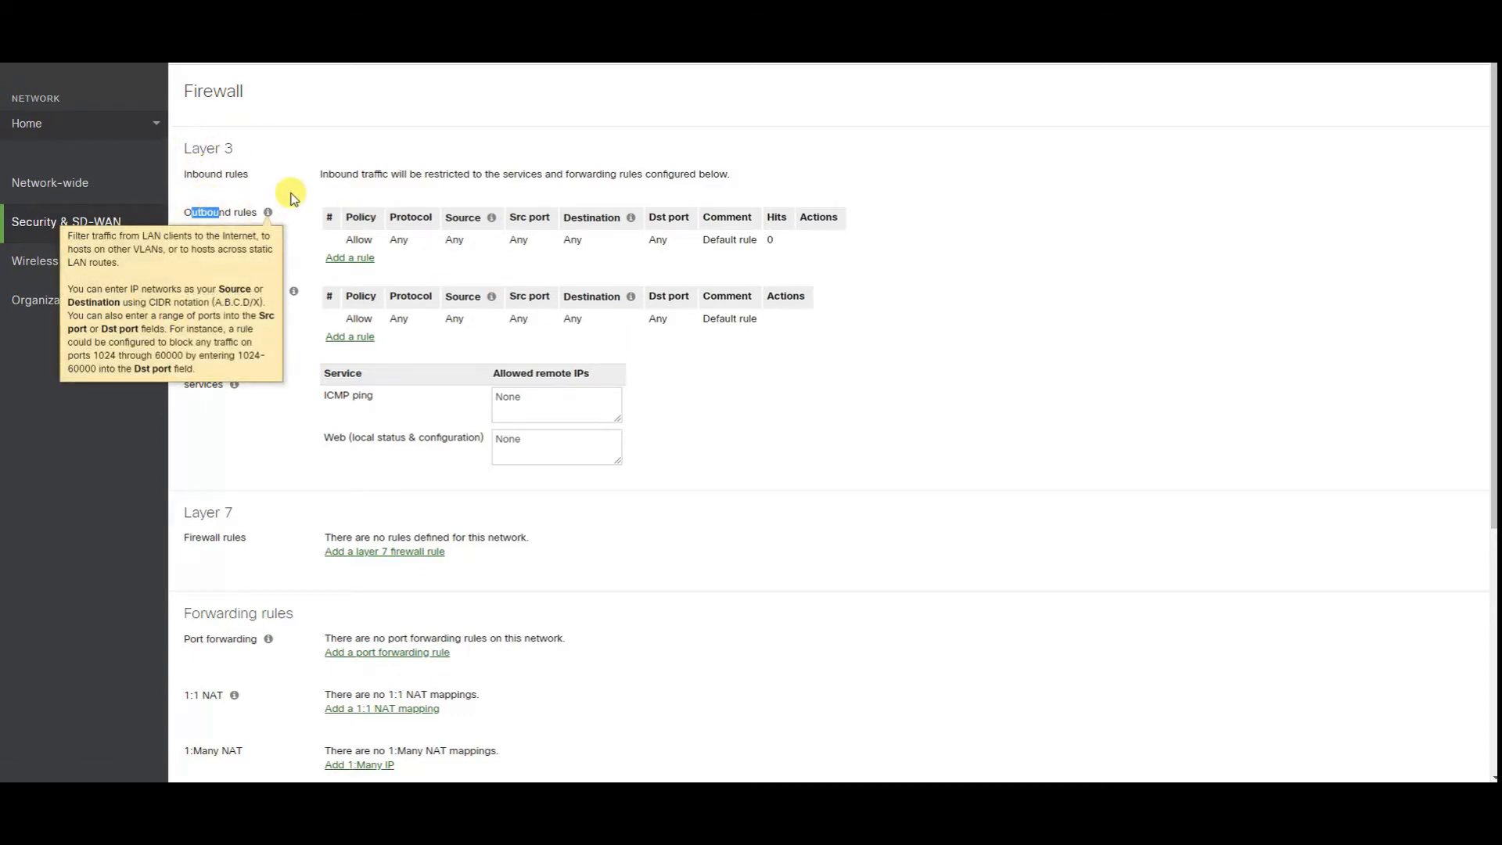
- Set the IP source address spoofing protection mode to Block and save the firewall changes
scroll(1033, 465, down, 5)
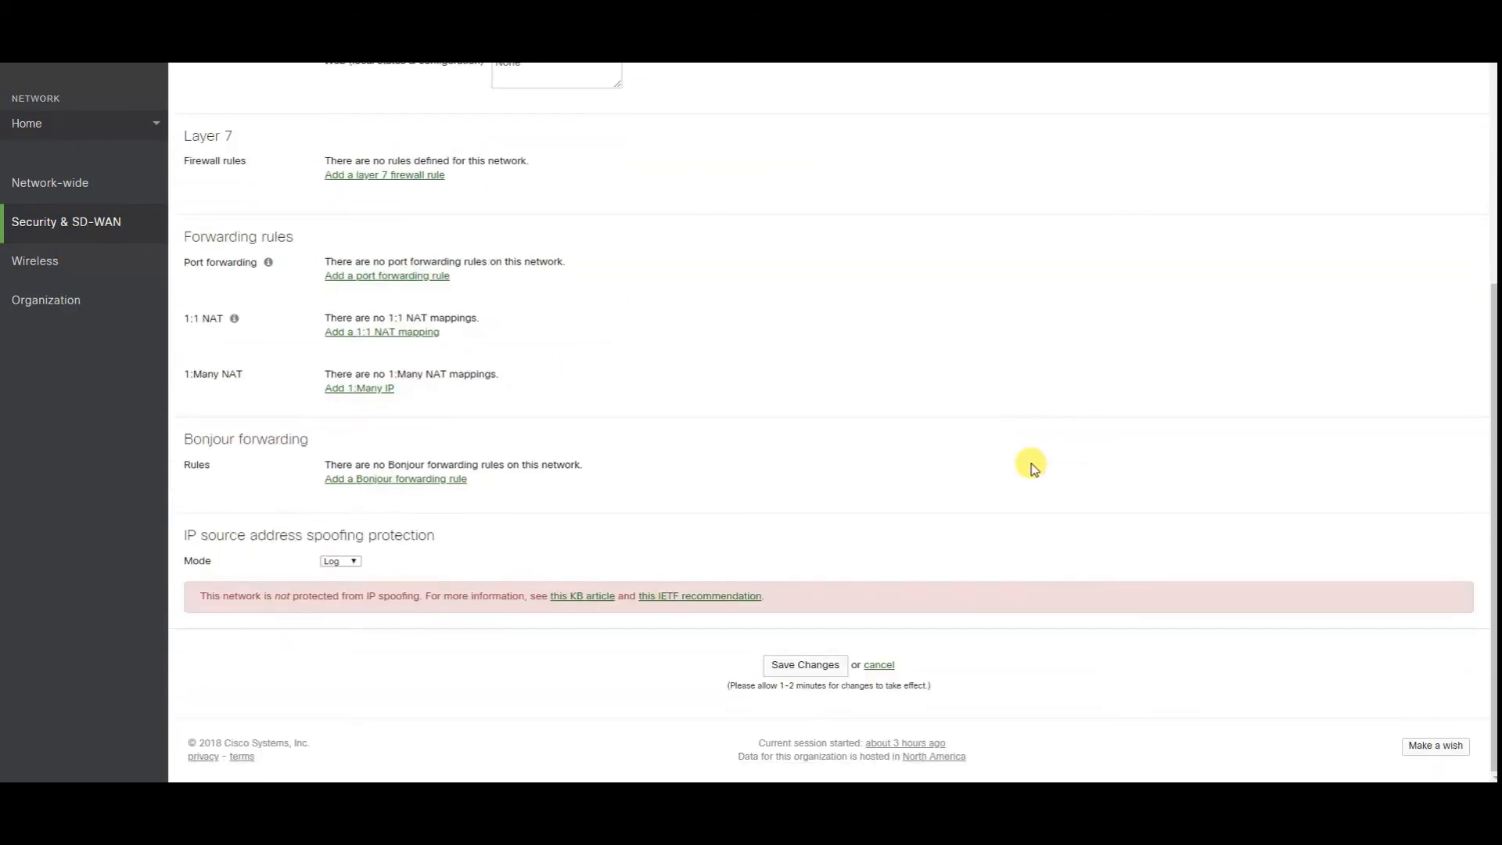
click(332, 569)
click(345, 579)
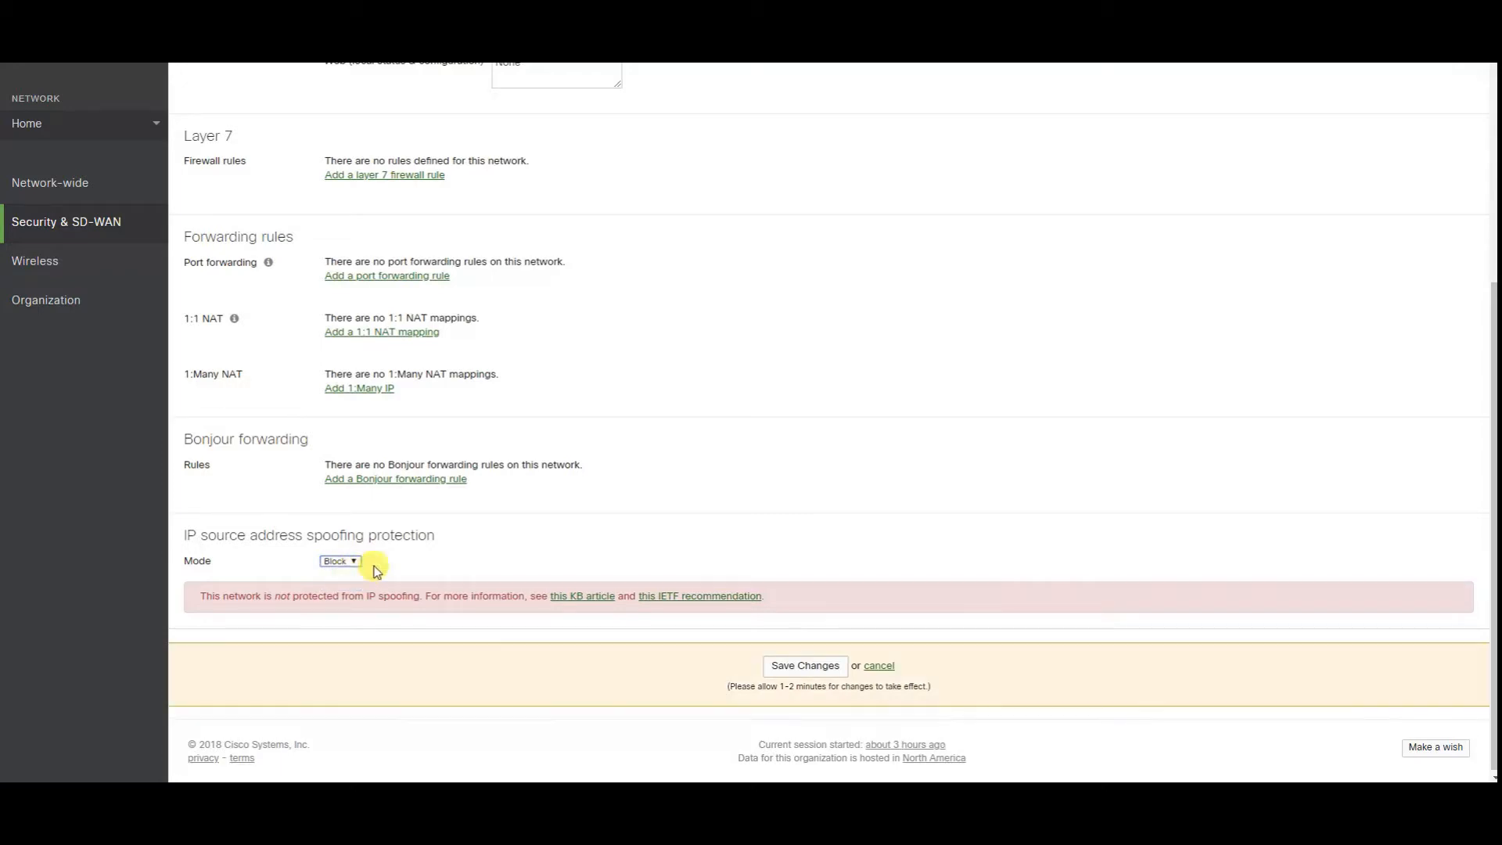
click(772, 665)
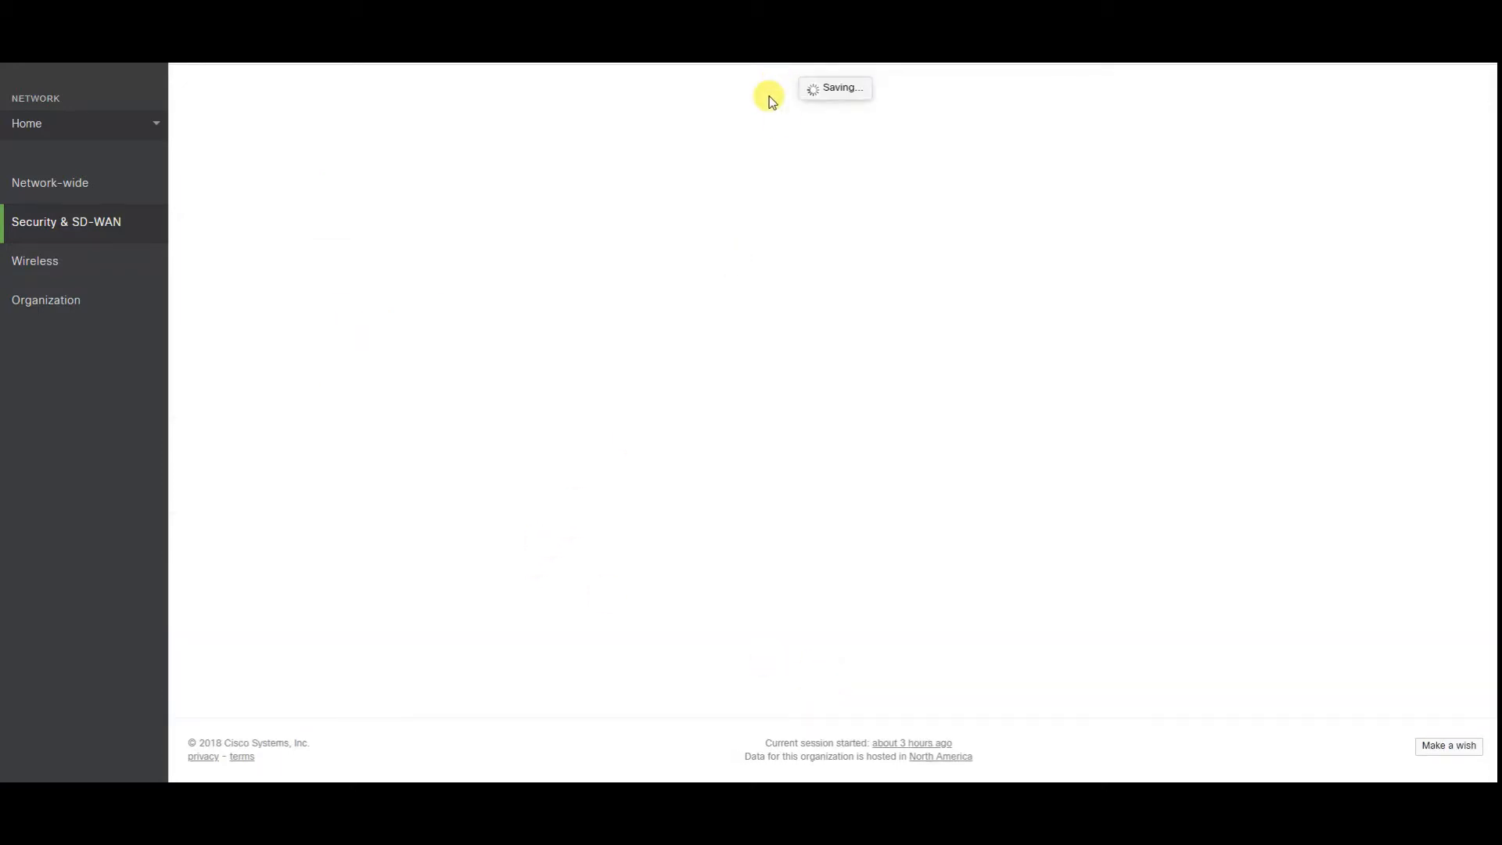
- Examine the firewall's Layer 3 inbound rules, Layer 7 rules and forwarding rules sections
scroll(927, 250, down, 5)
scroll(926, 250, up, 5)
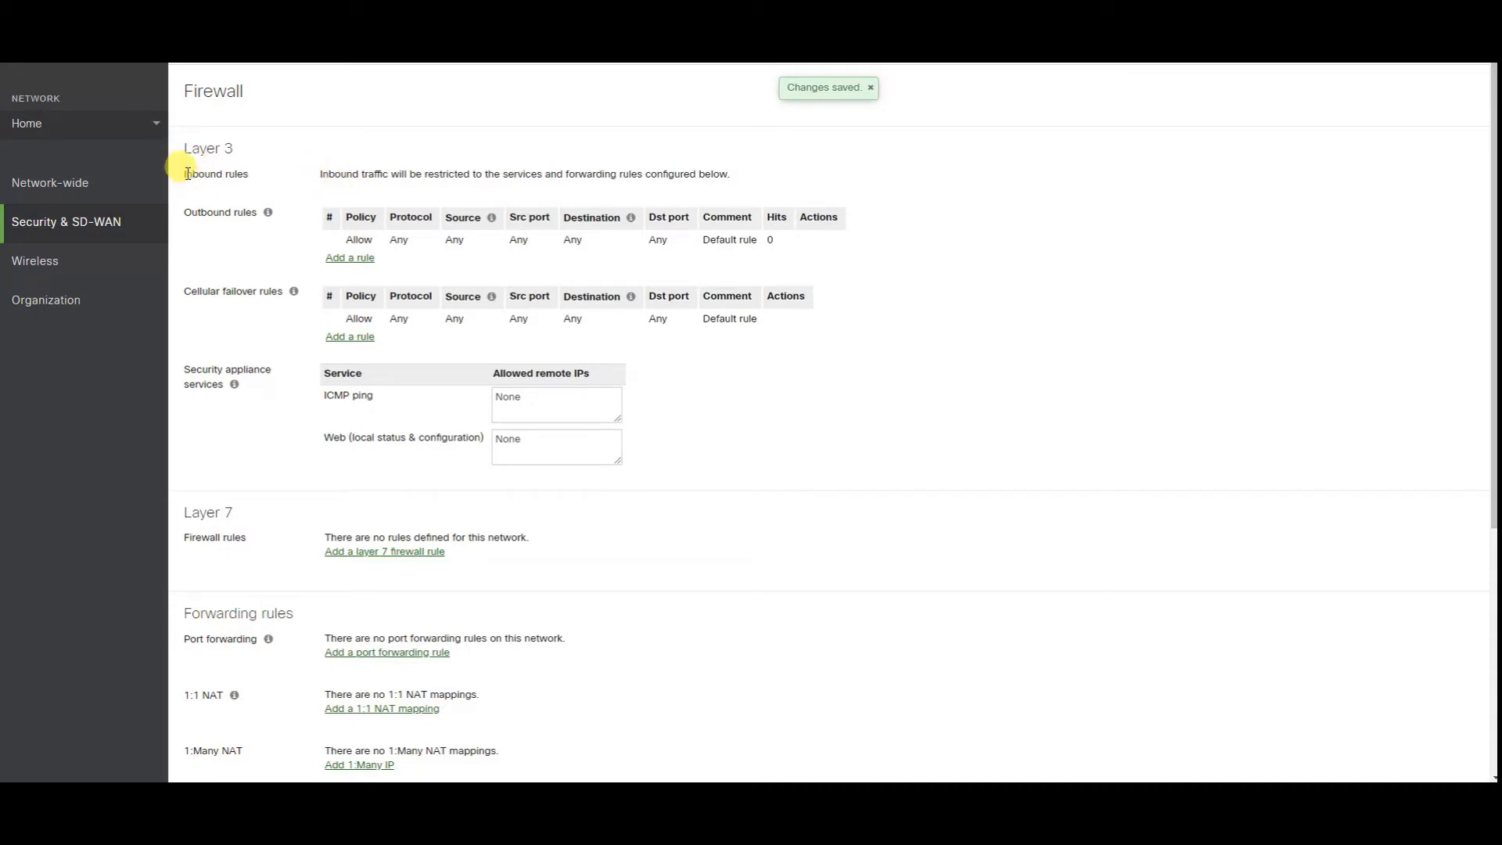
drag(320, 174, 754, 180)
click(777, 178)
scroll(782, 258, down, 3)
drag(187, 378, 282, 374)
scroll(493, 298, up, 3)
scroll(754, 167, down, 3)
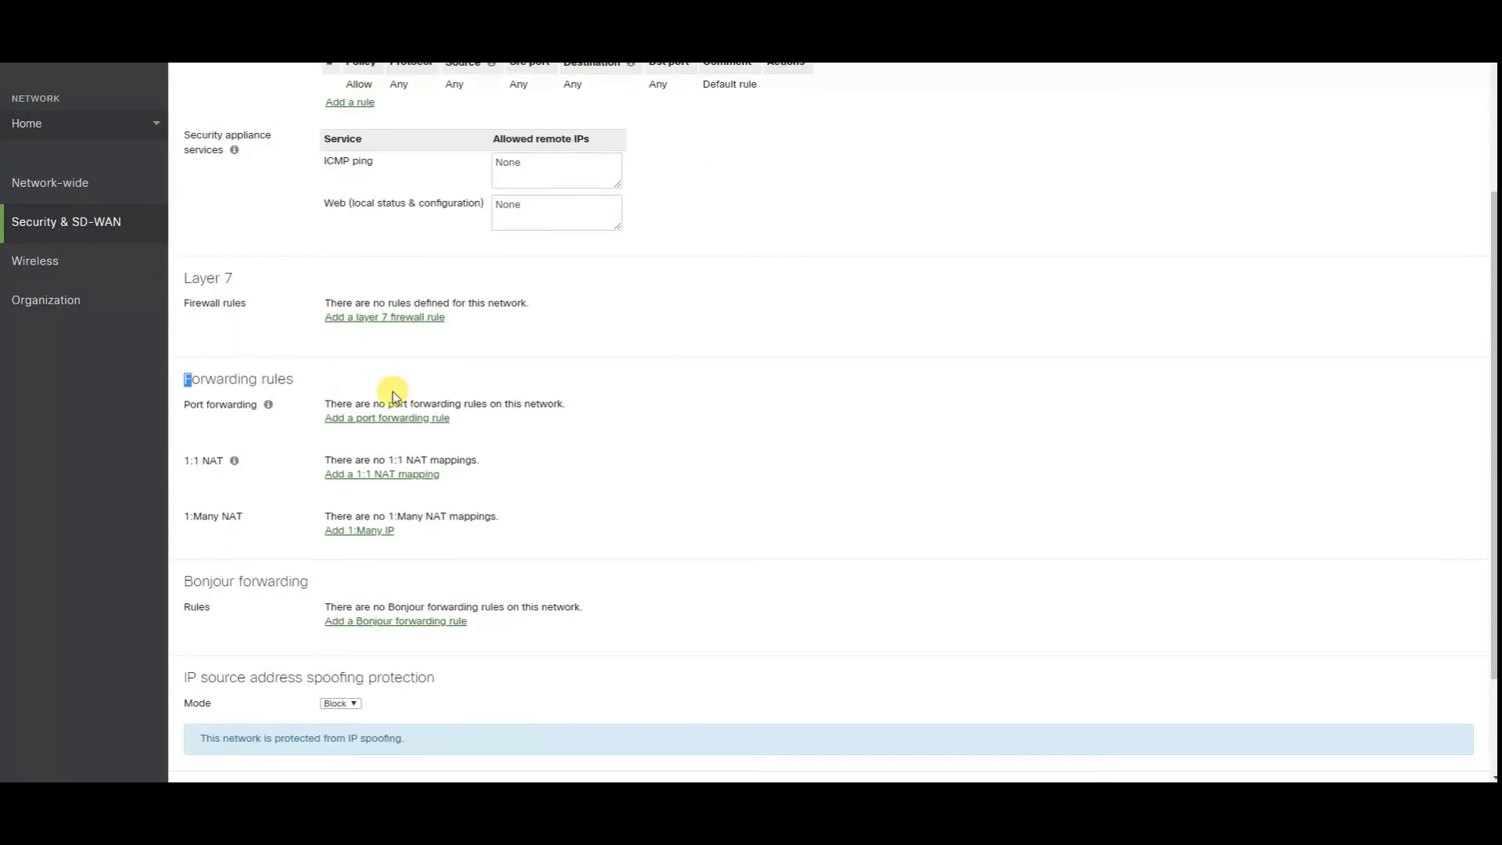
- Add a Layer 7 firewall rule to inspect its application options, and remove the rule
click(379, 317)
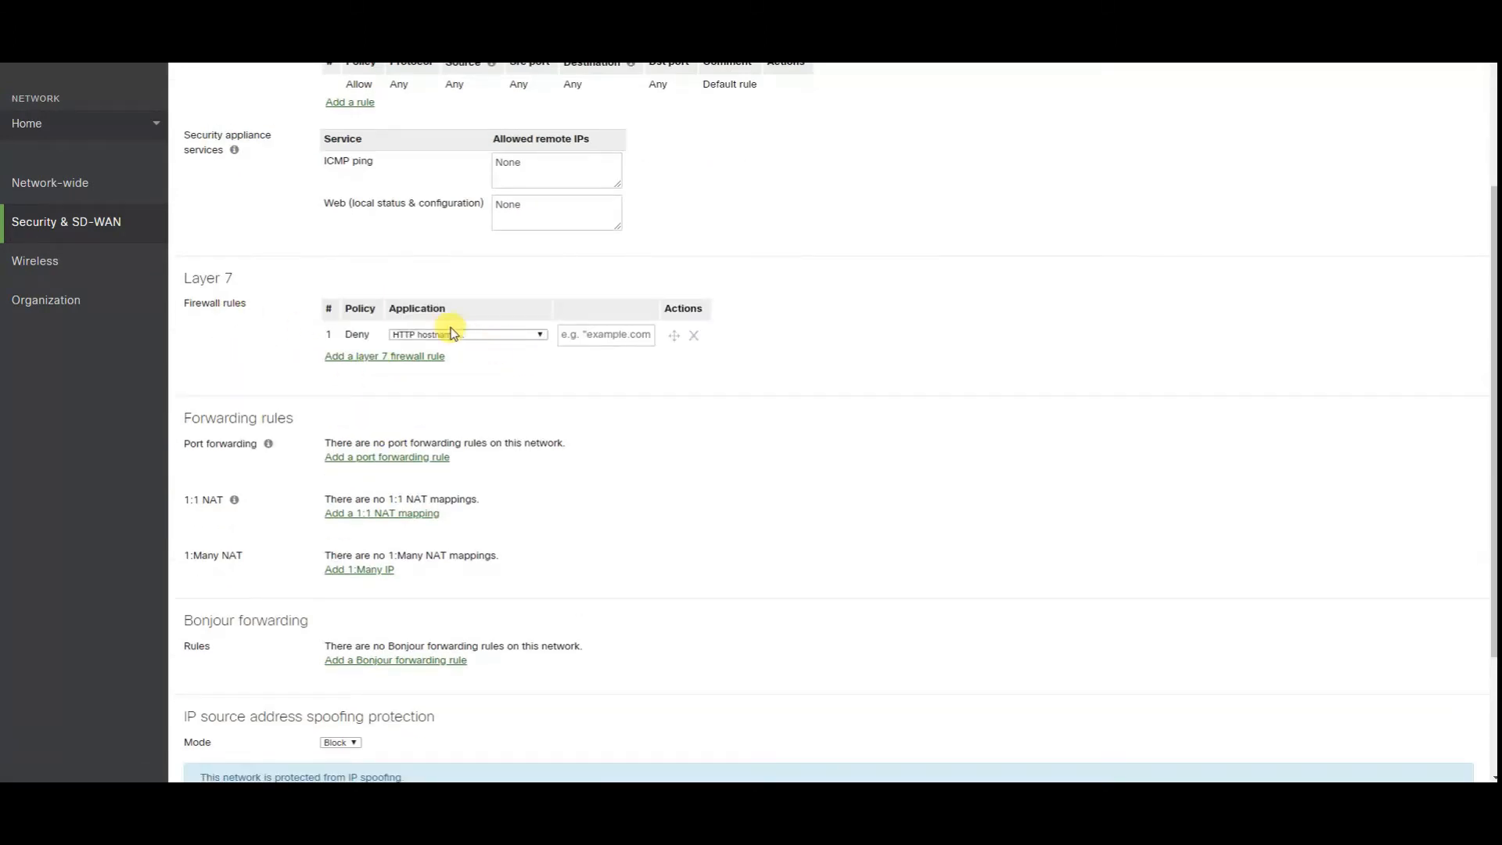
click(454, 337)
click(495, 337)
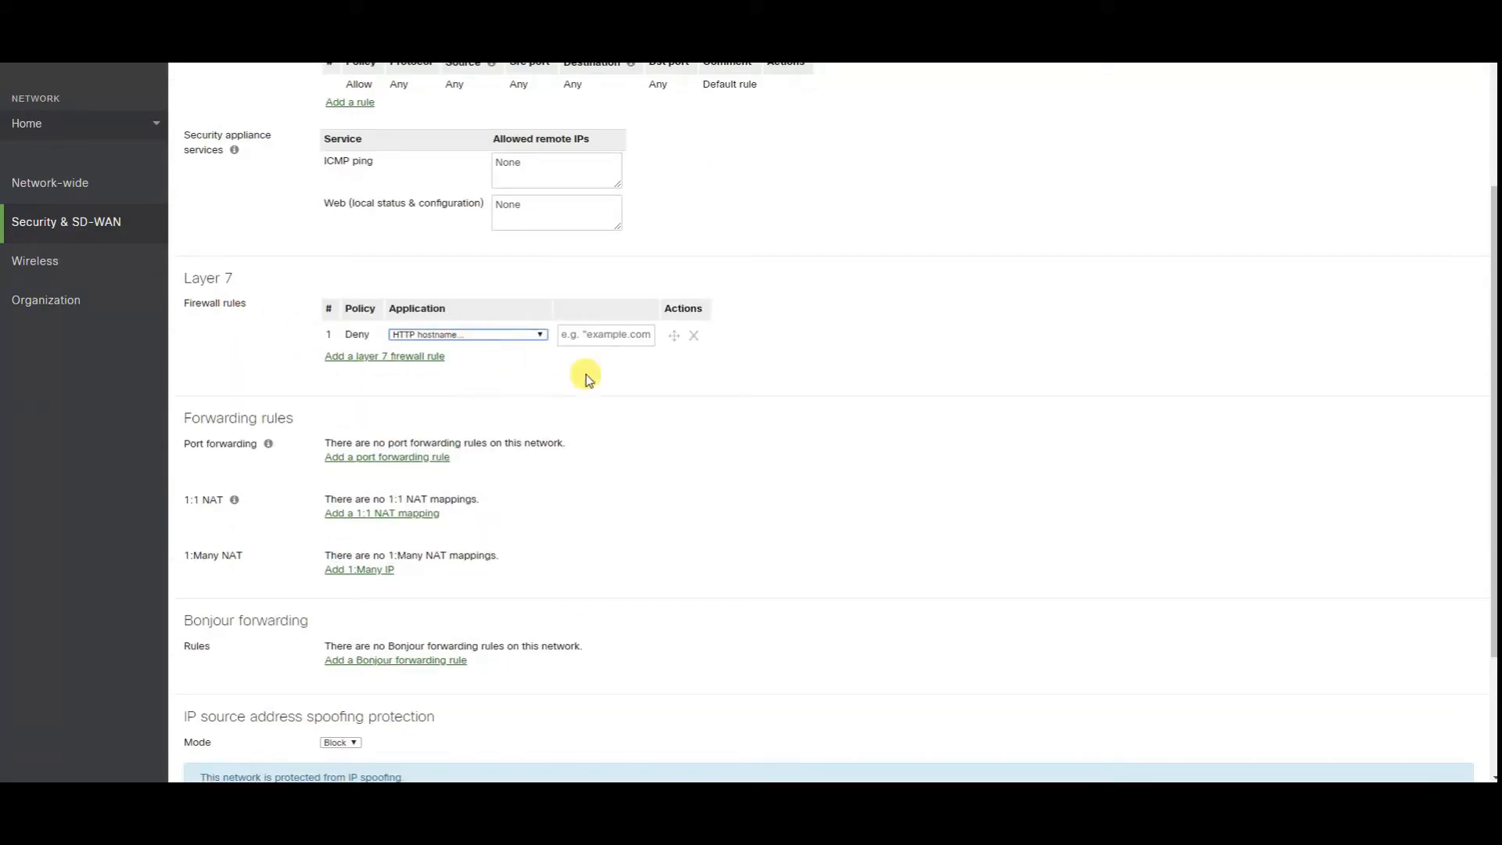
click(693, 335)
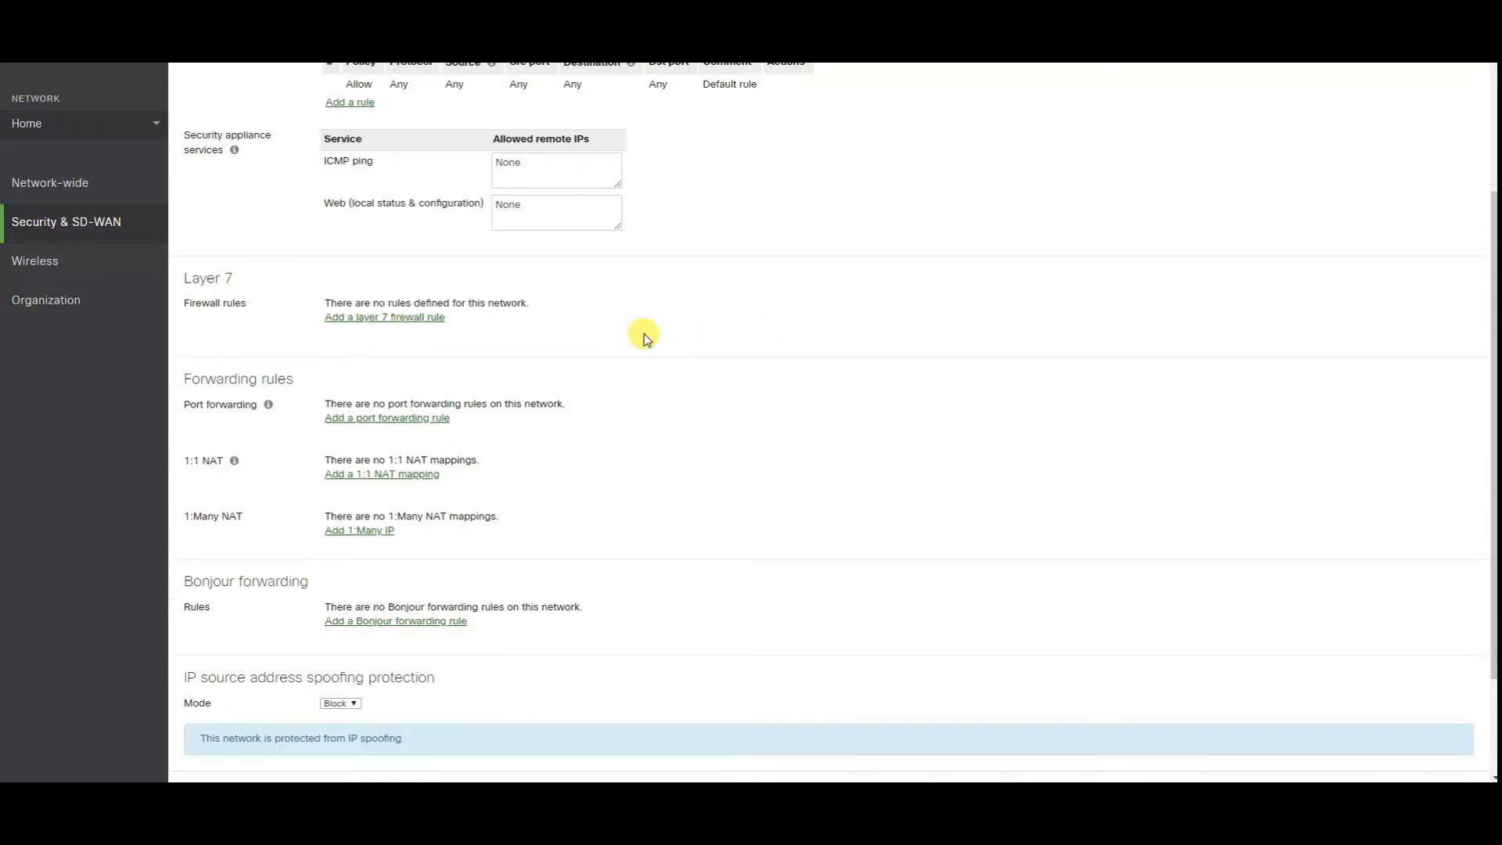
- Add a blank port forwarding rule, and view and discard a blank 1:1 NAT mapping
drag(185, 379, 349, 378)
click(414, 383)
scroll(383, 445, down, 2)
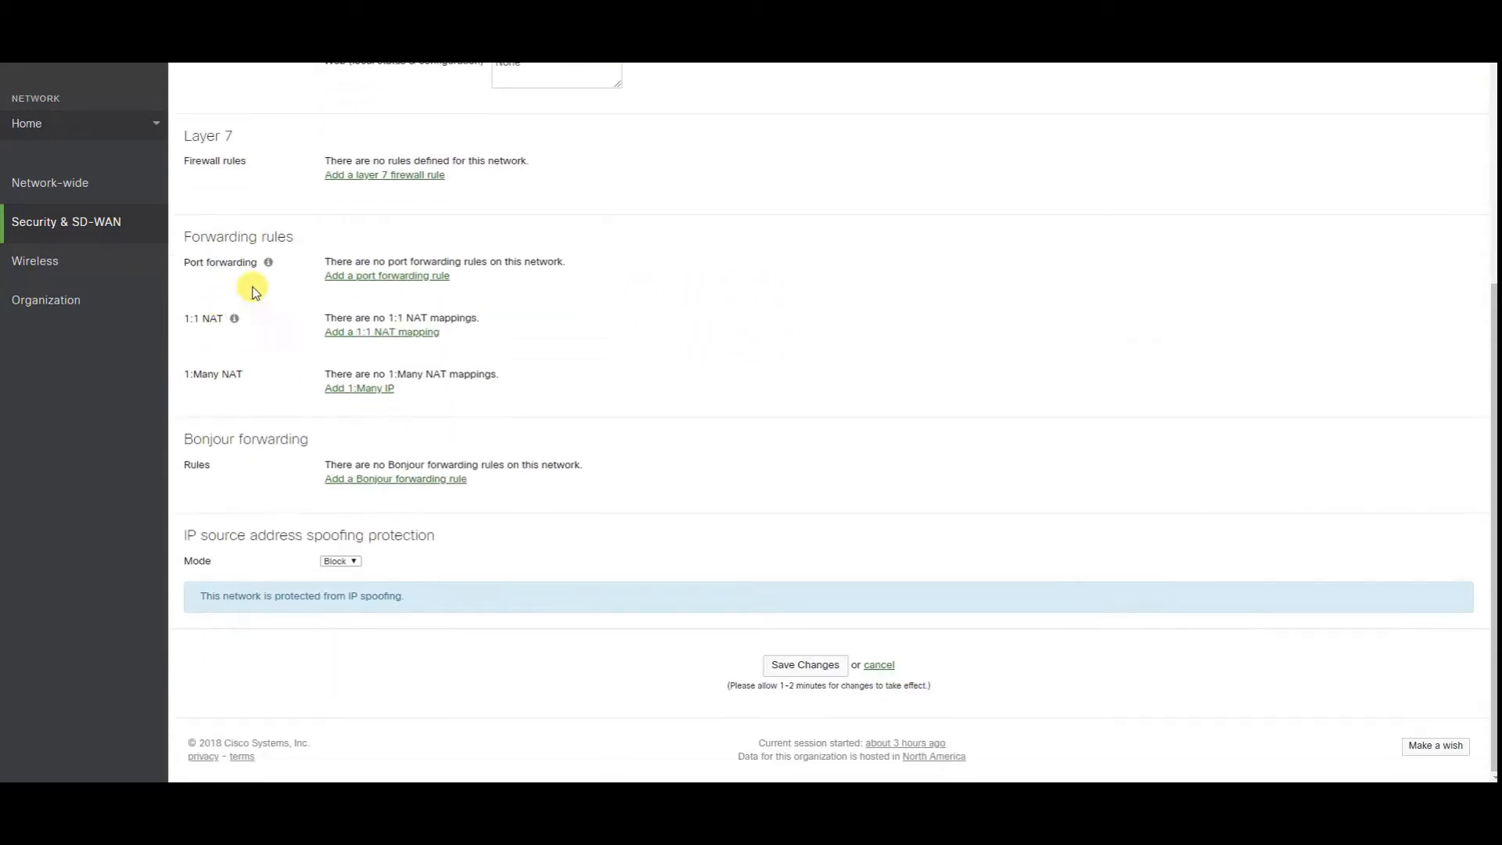
mouse_move(201, 321)
click(414, 277)
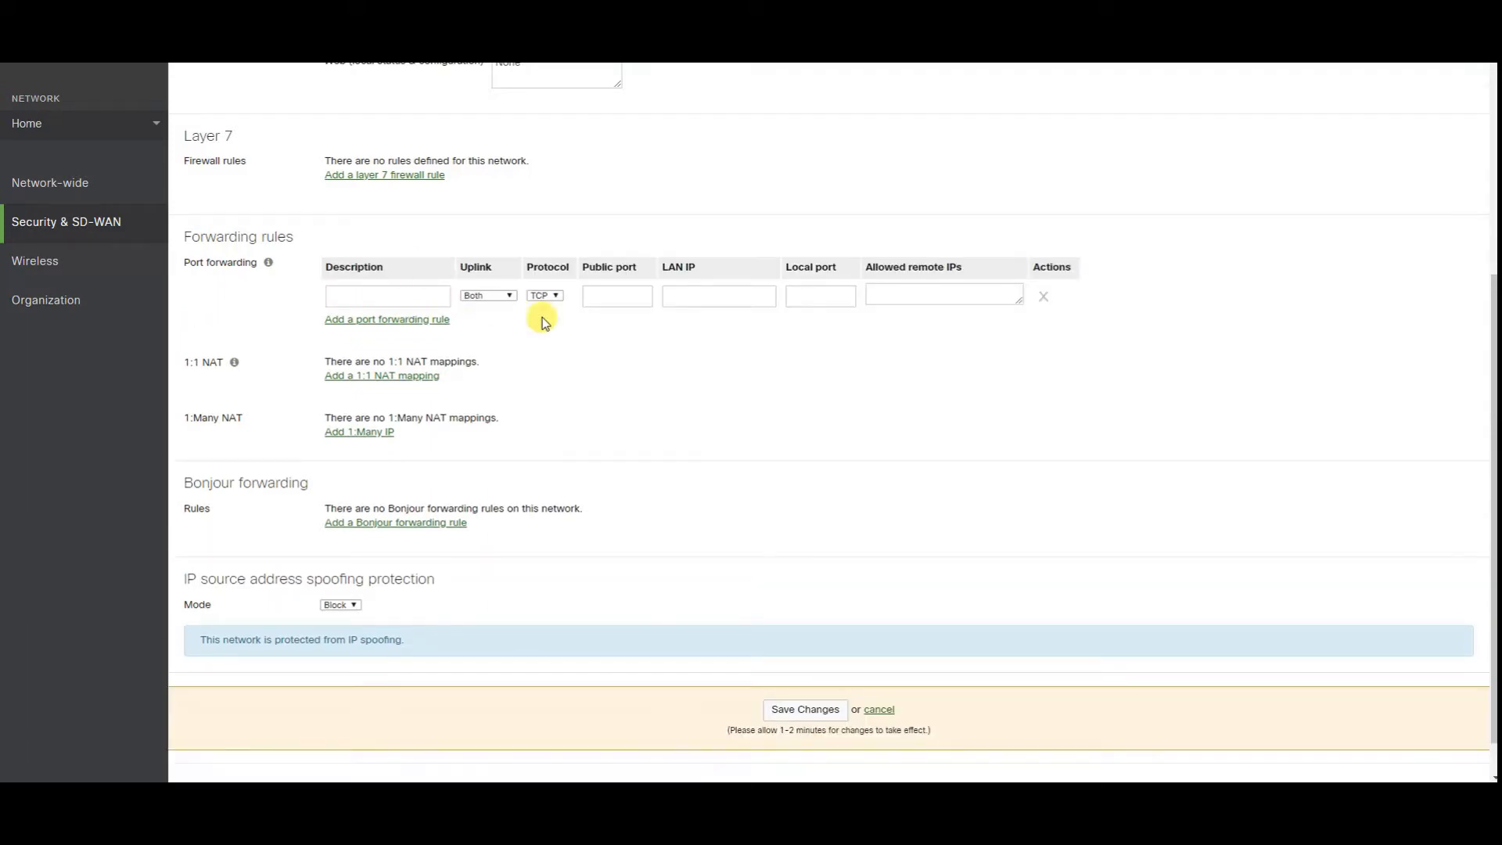
click(789, 327)
click(380, 297)
click(403, 377)
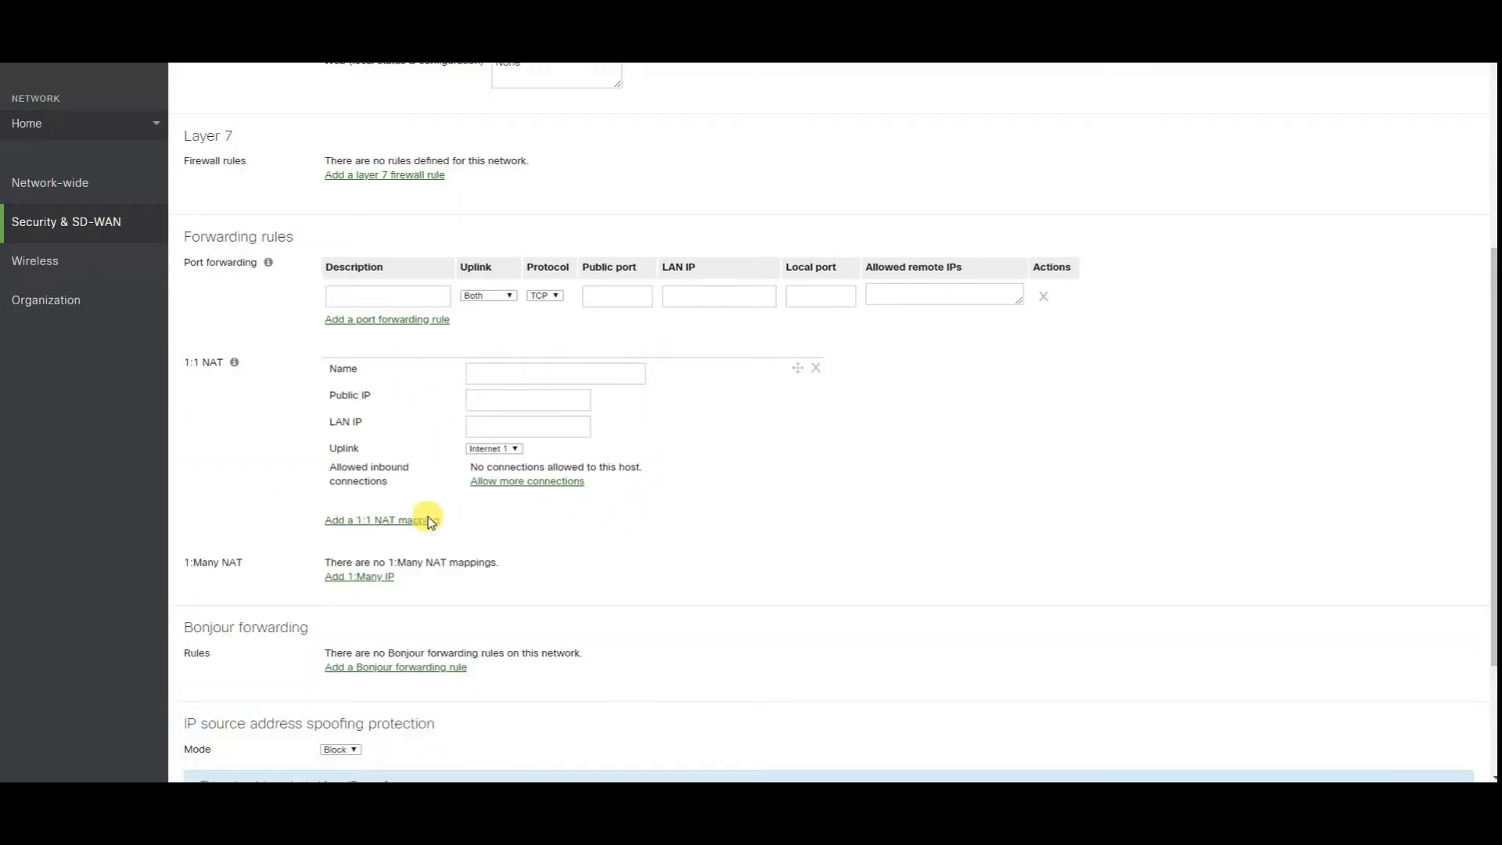
click(816, 367)
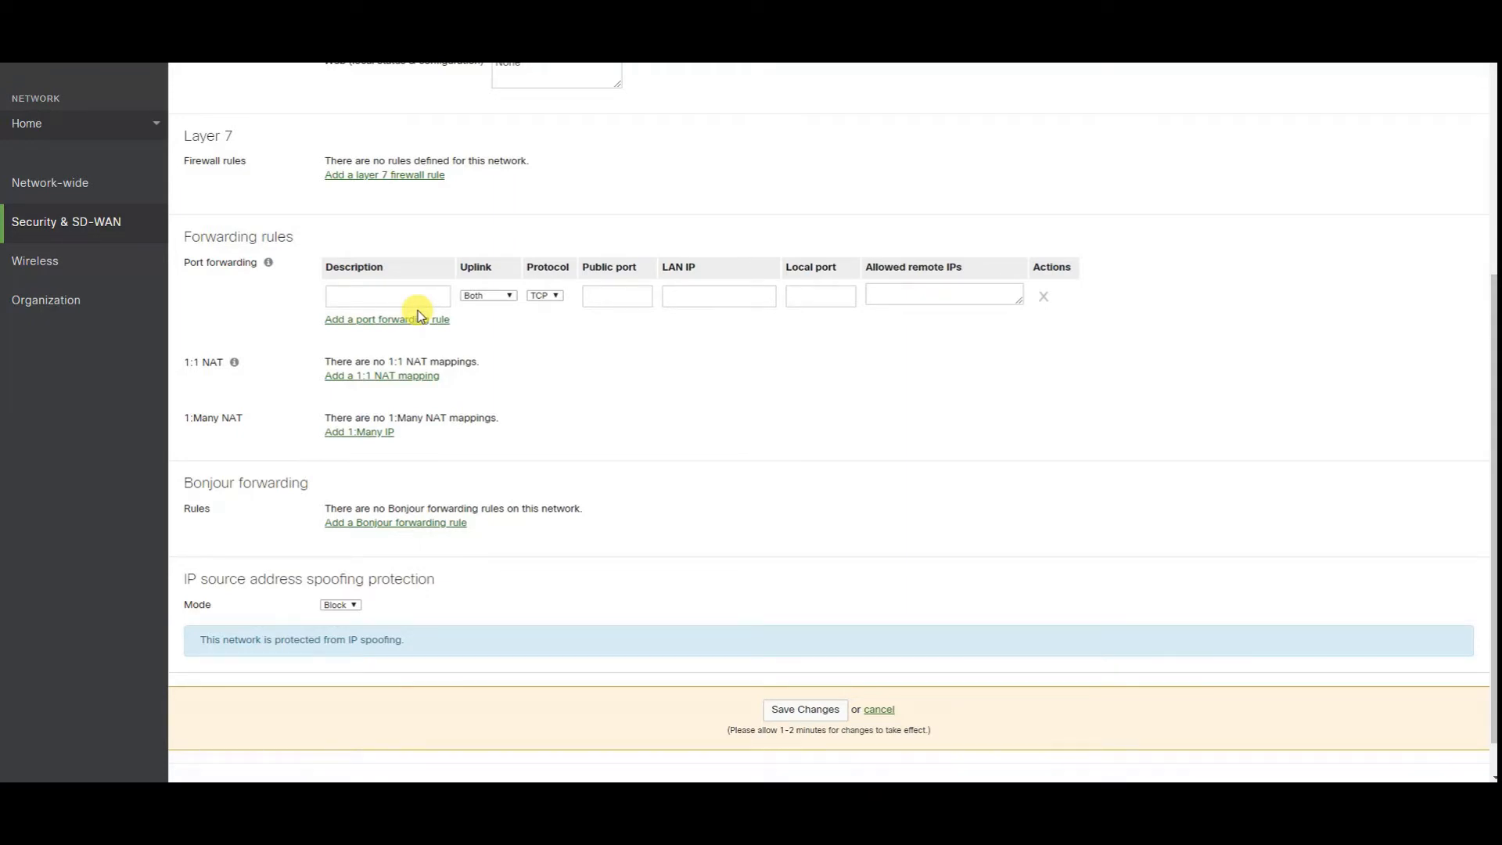
- Set the port forwarding rule's local port to 443, LAN IP to 192.168.1.1, and public port and allowed remote IPs to ANY
click(837, 297)
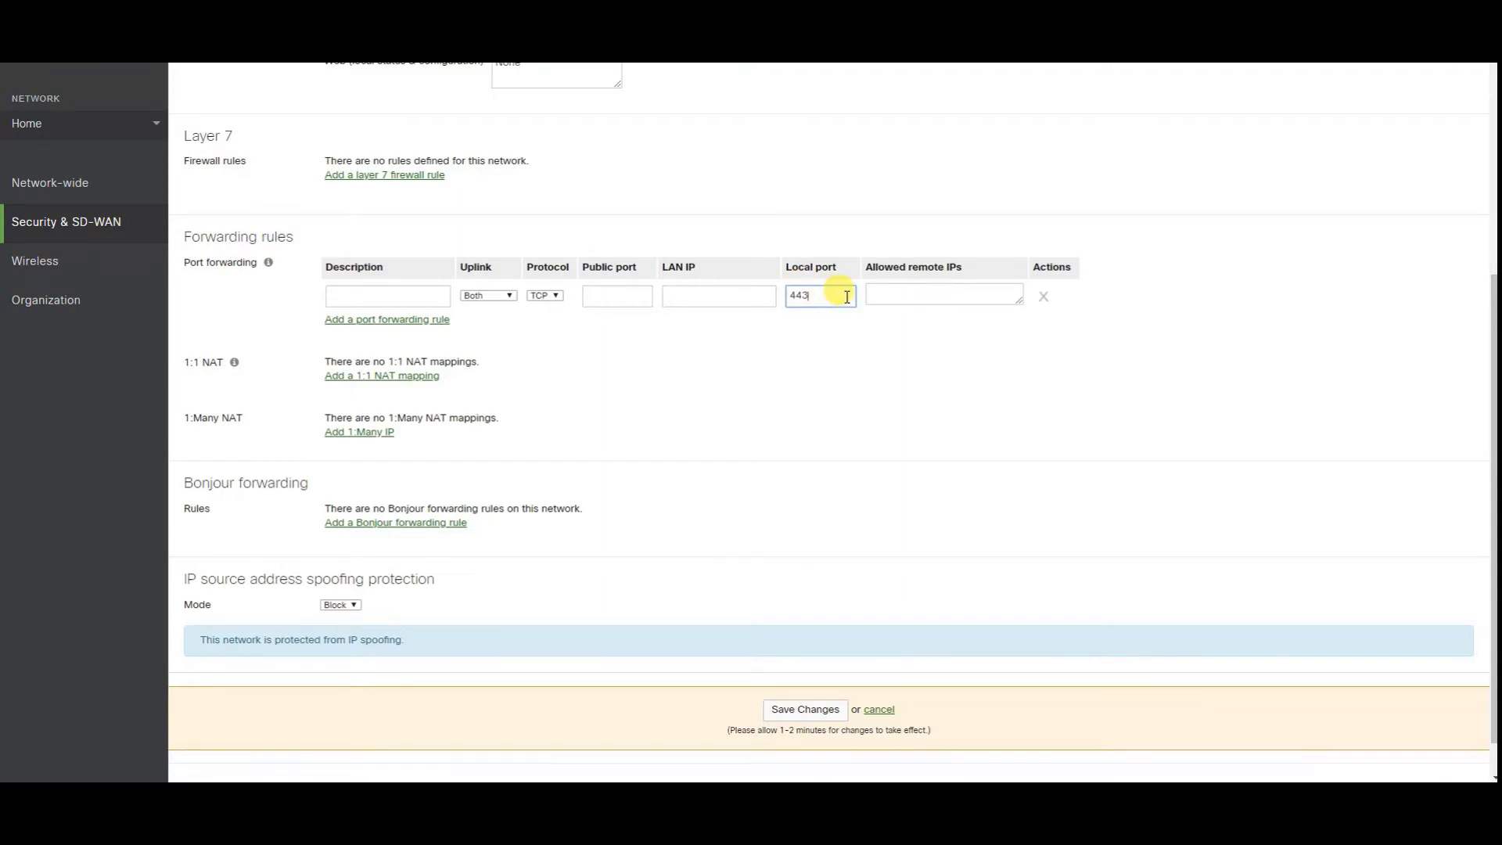
click(944, 291)
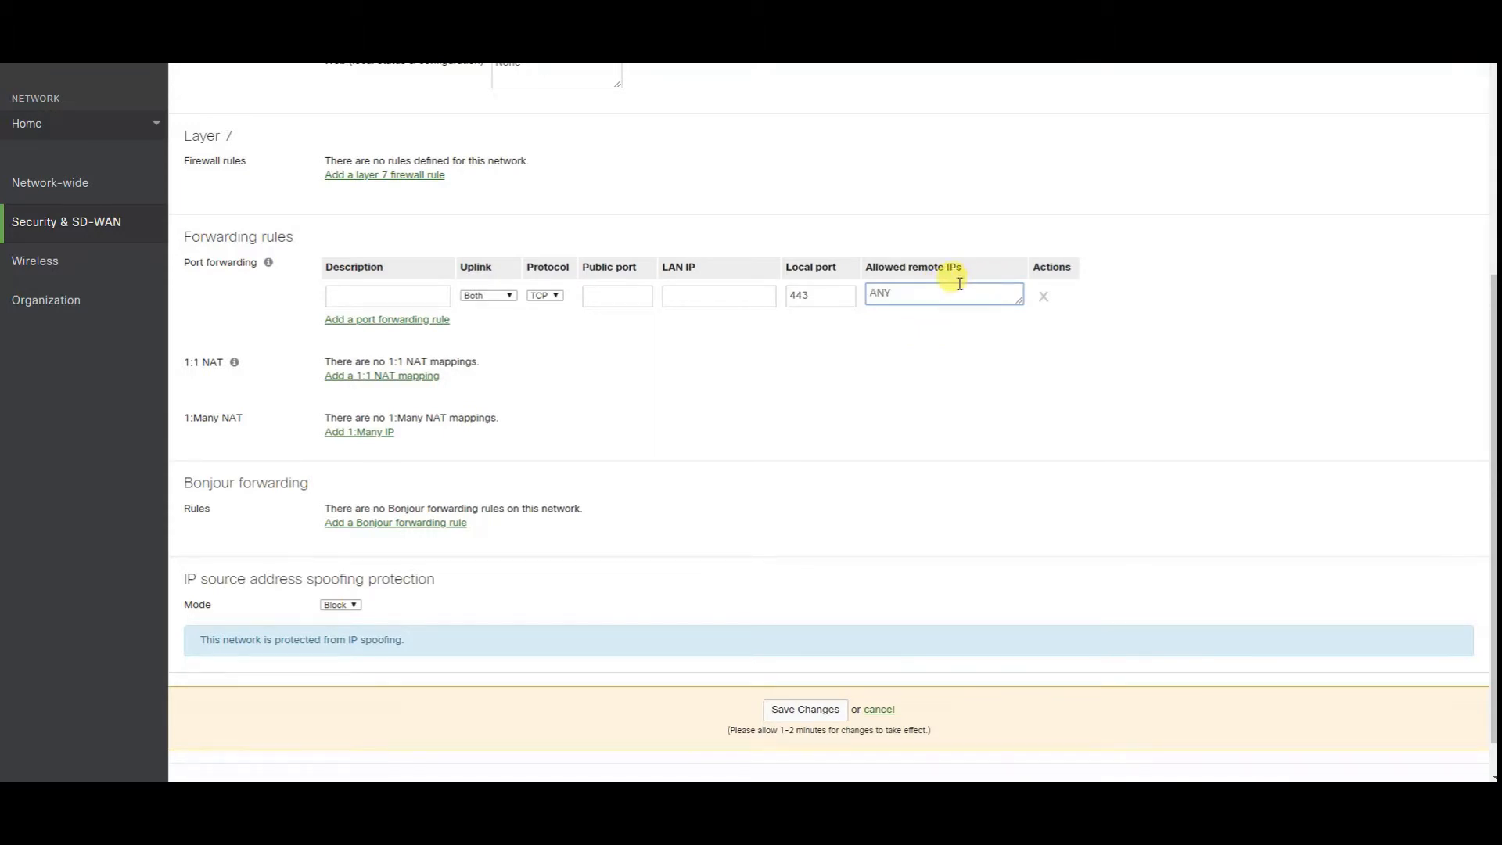
drag(861, 270, 811, 287)
click(994, 329)
click(931, 393)
click(717, 294)
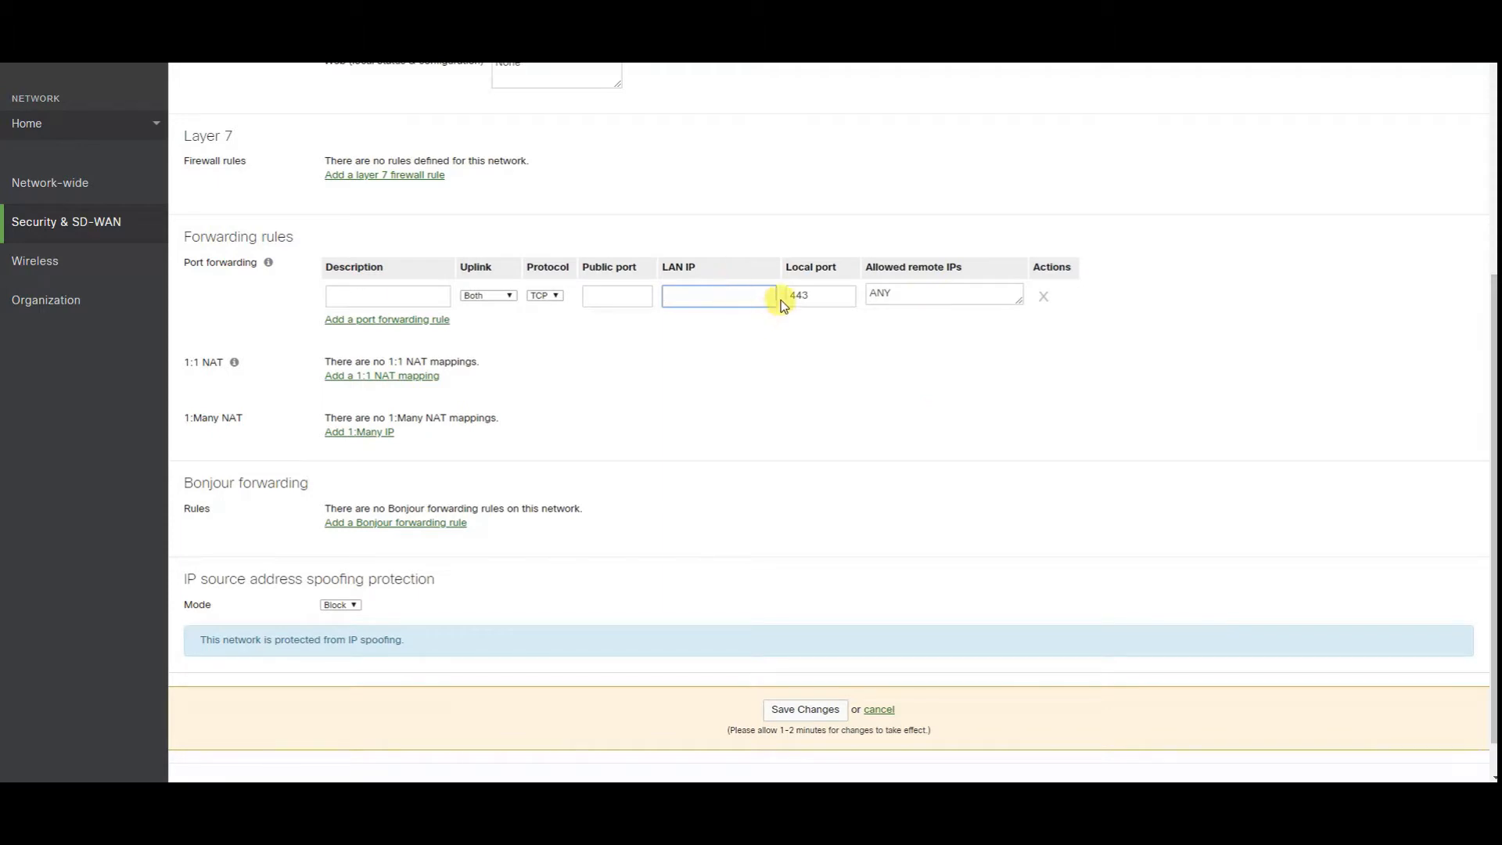
text(192.168.1.1)
click(610, 301)
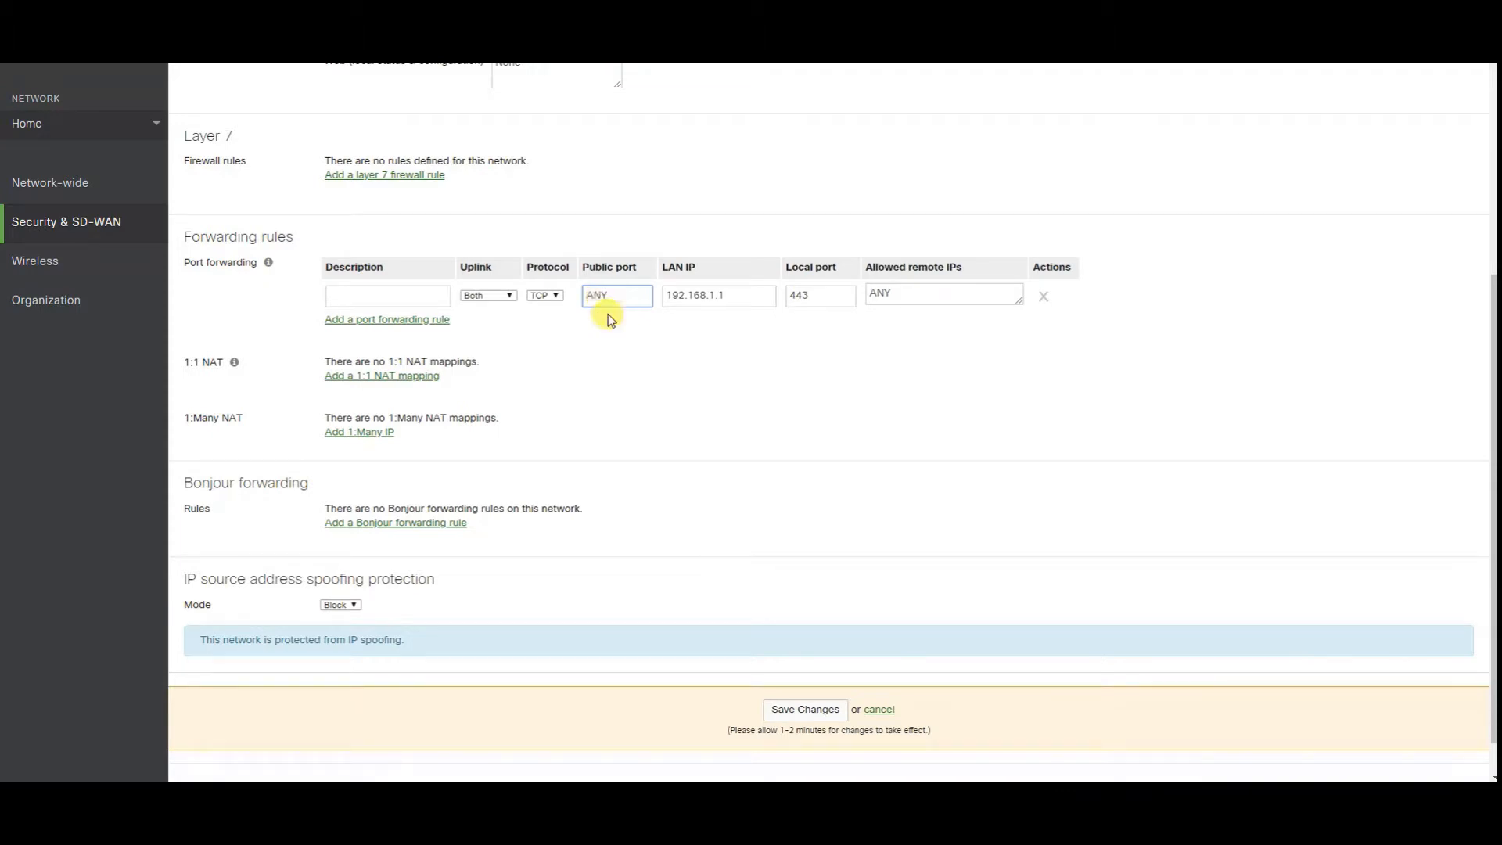
- Review the port forwarding rule's protocol and uplink options, and enter WEB_SERVER as its description
click(542, 294)
click(478, 296)
click(497, 305)
click(379, 295)
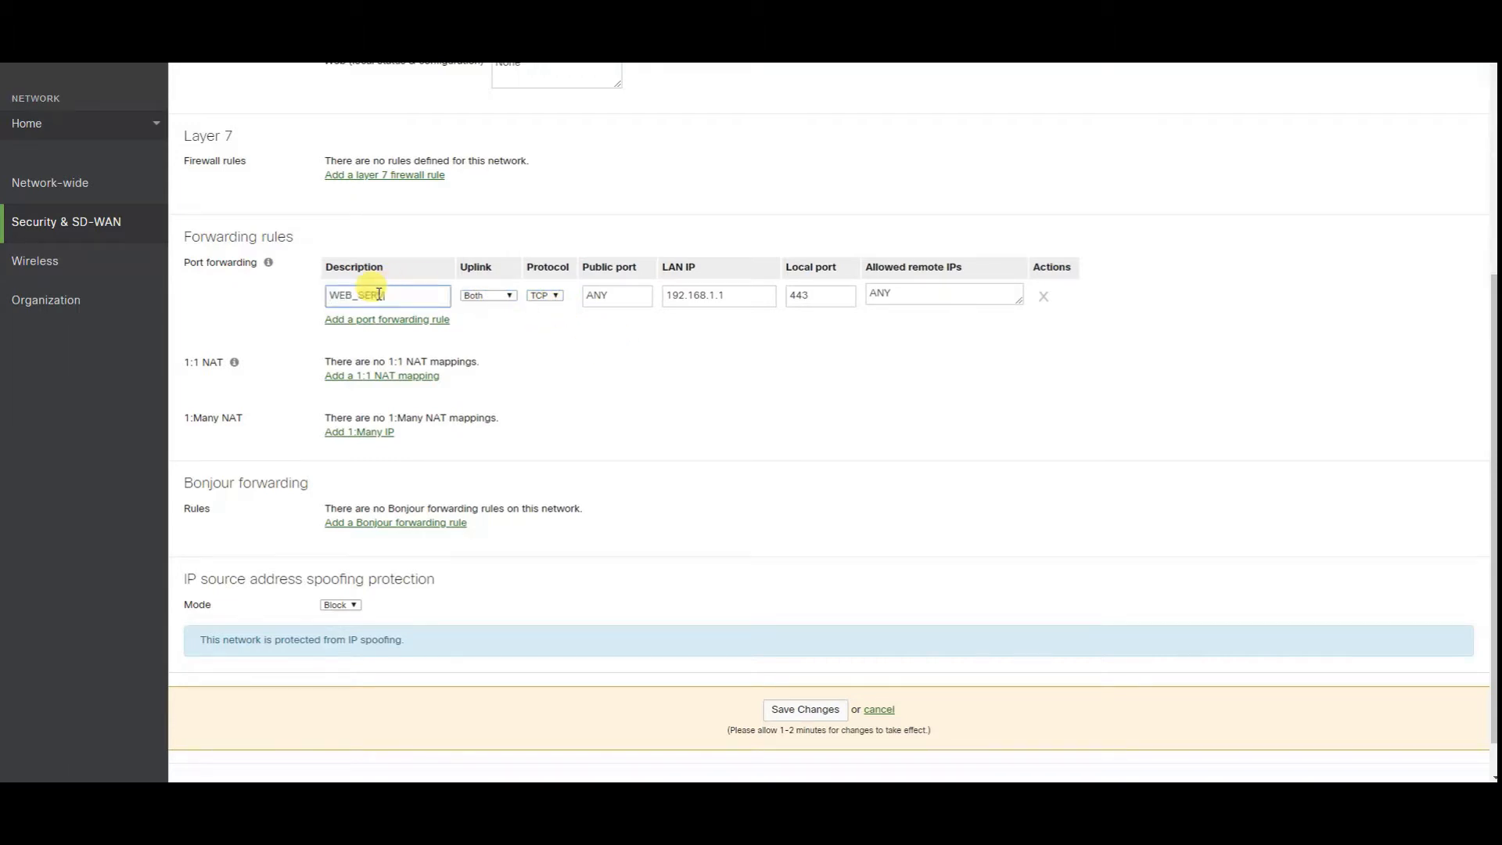
click(811, 457)
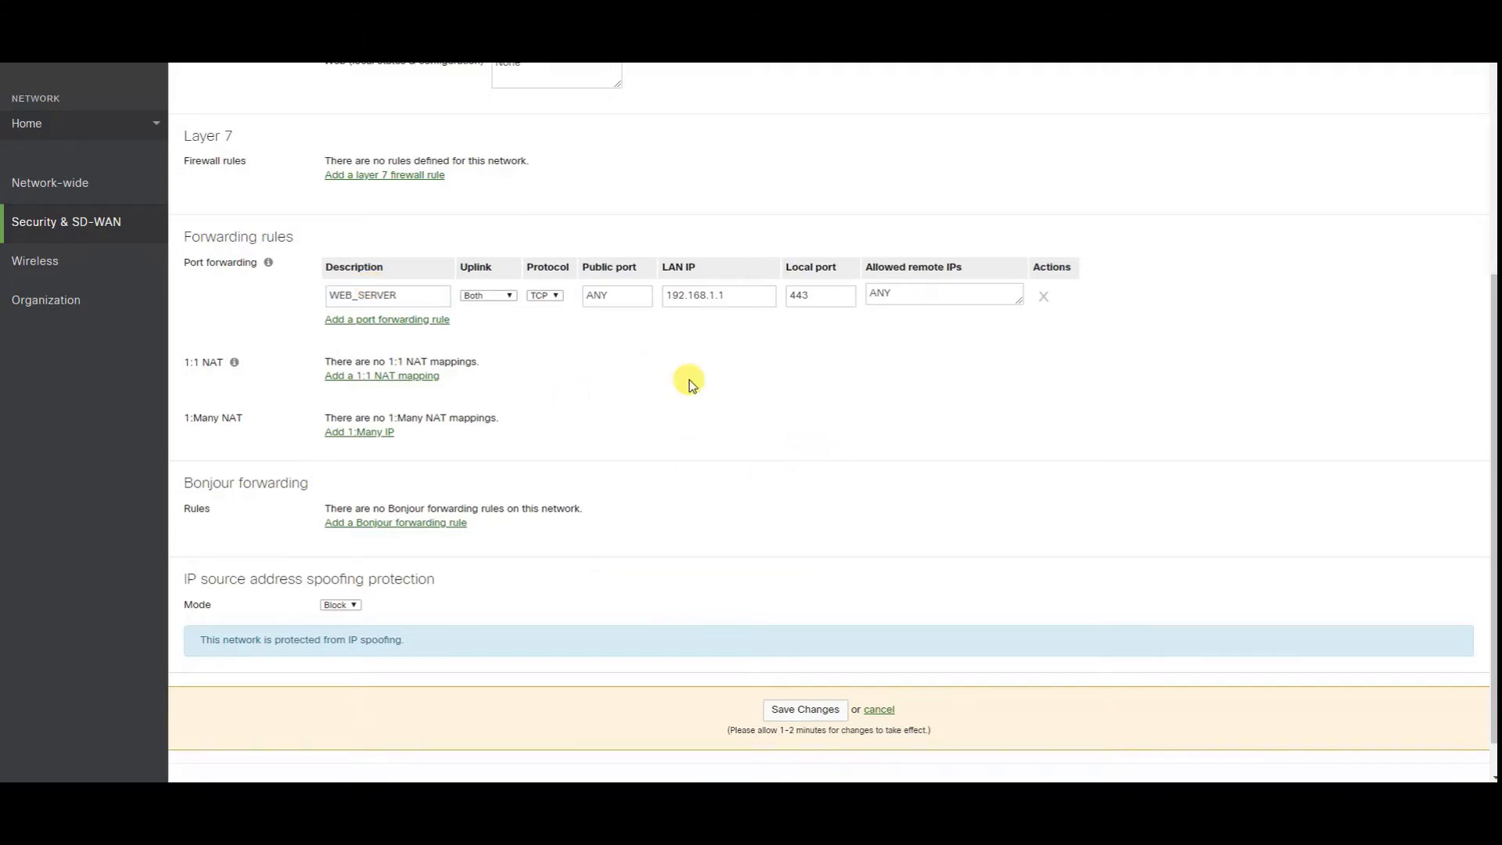
- Delete the unsaved WEB_SERVER port forwarding rule
double_click(708, 295)
click(805, 365)
click(1044, 296)
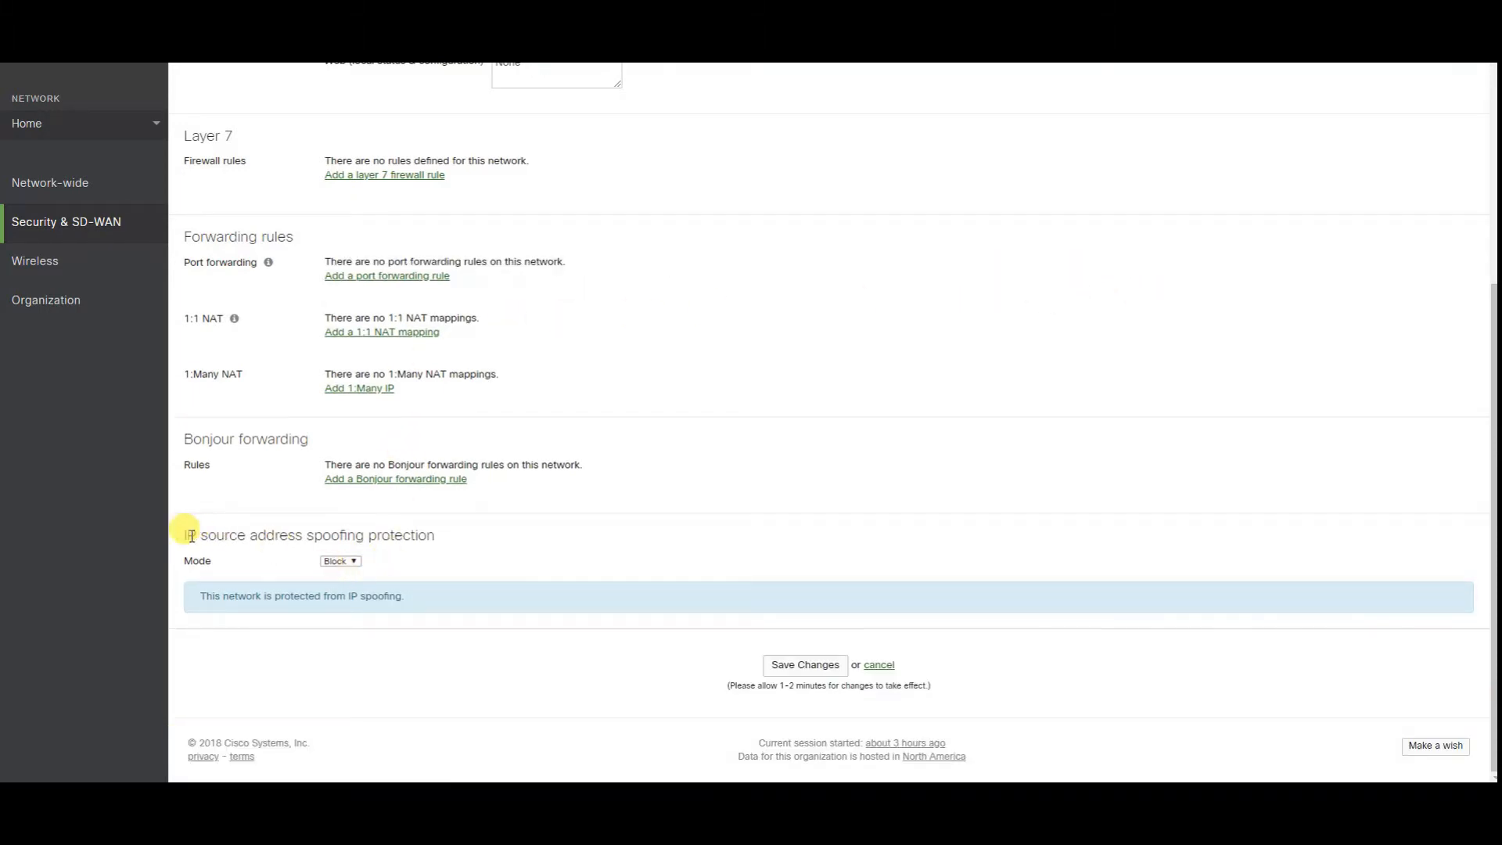
- Review the IP source address spoofing protection modes, keeping Block selected
drag(188, 535, 527, 533)
click(441, 548)
click(332, 561)
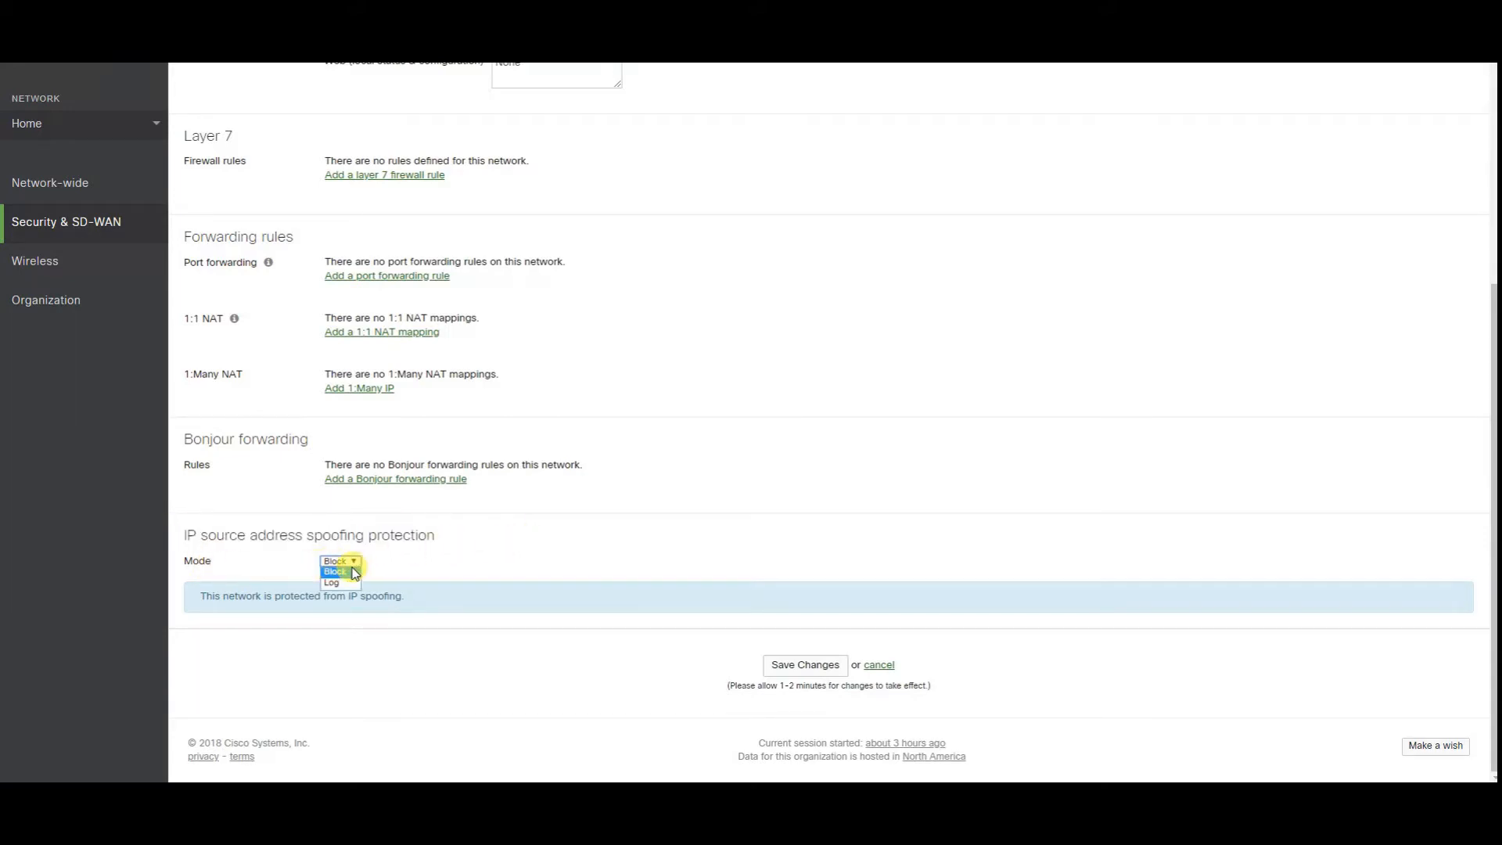
click(336, 572)
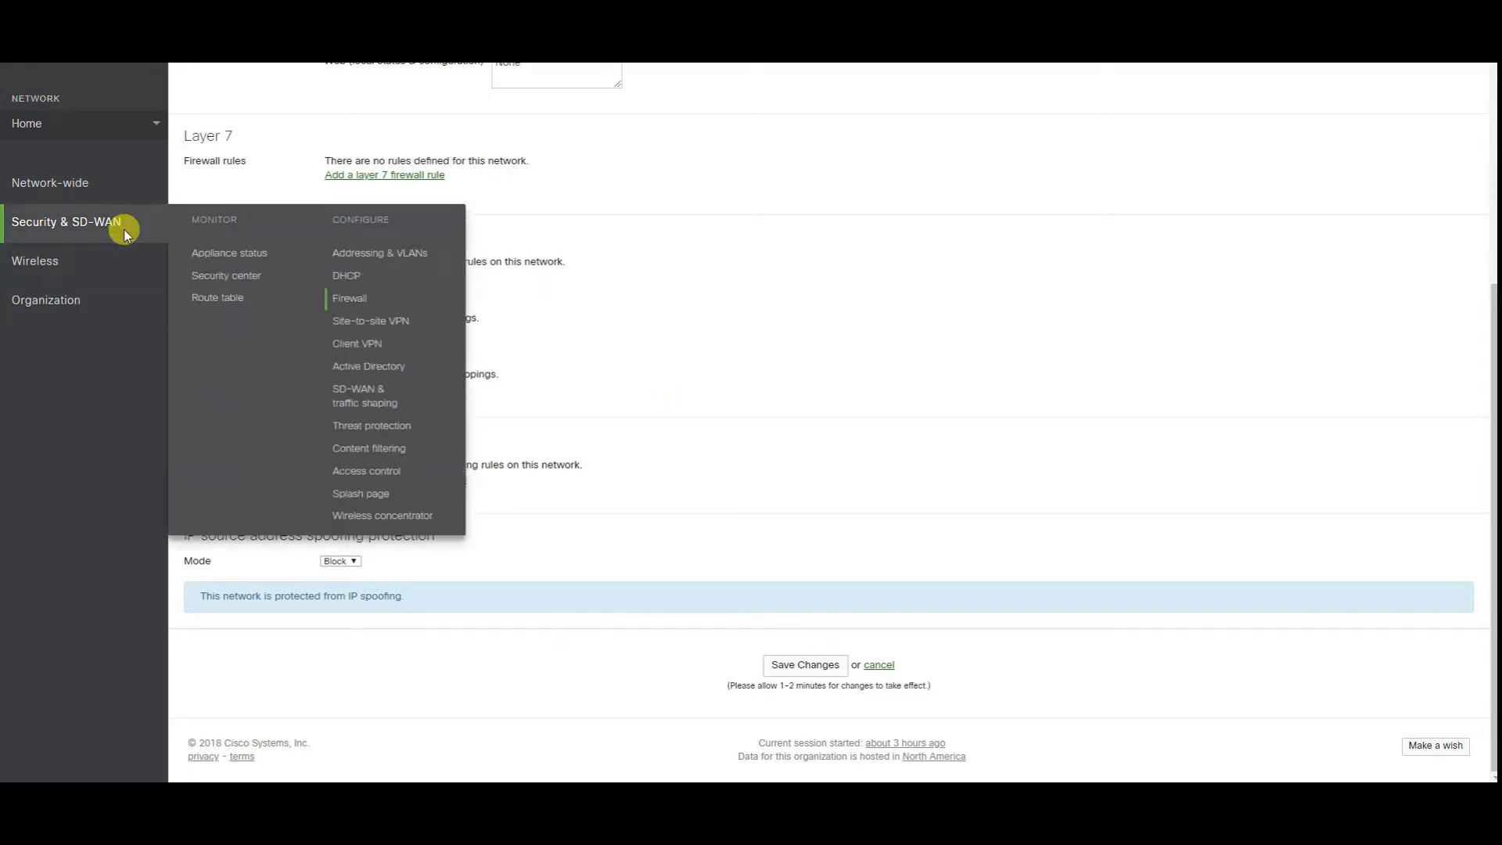
- Open the appliance's Site-to-site VPN configuration and set the VPN type to Hub (Mesh)
mouse_move(165, 224)
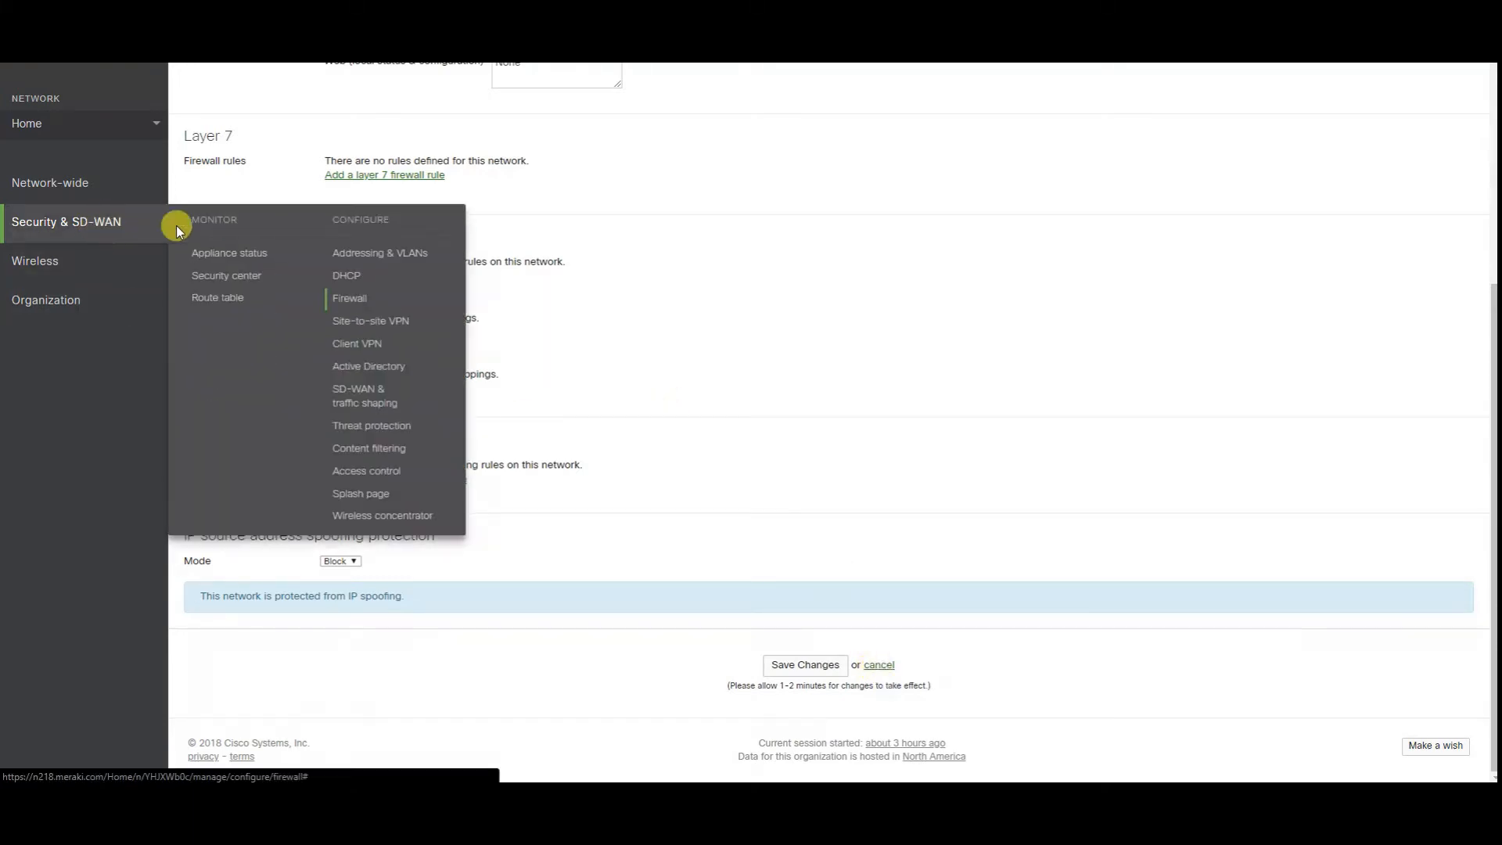
click(392, 327)
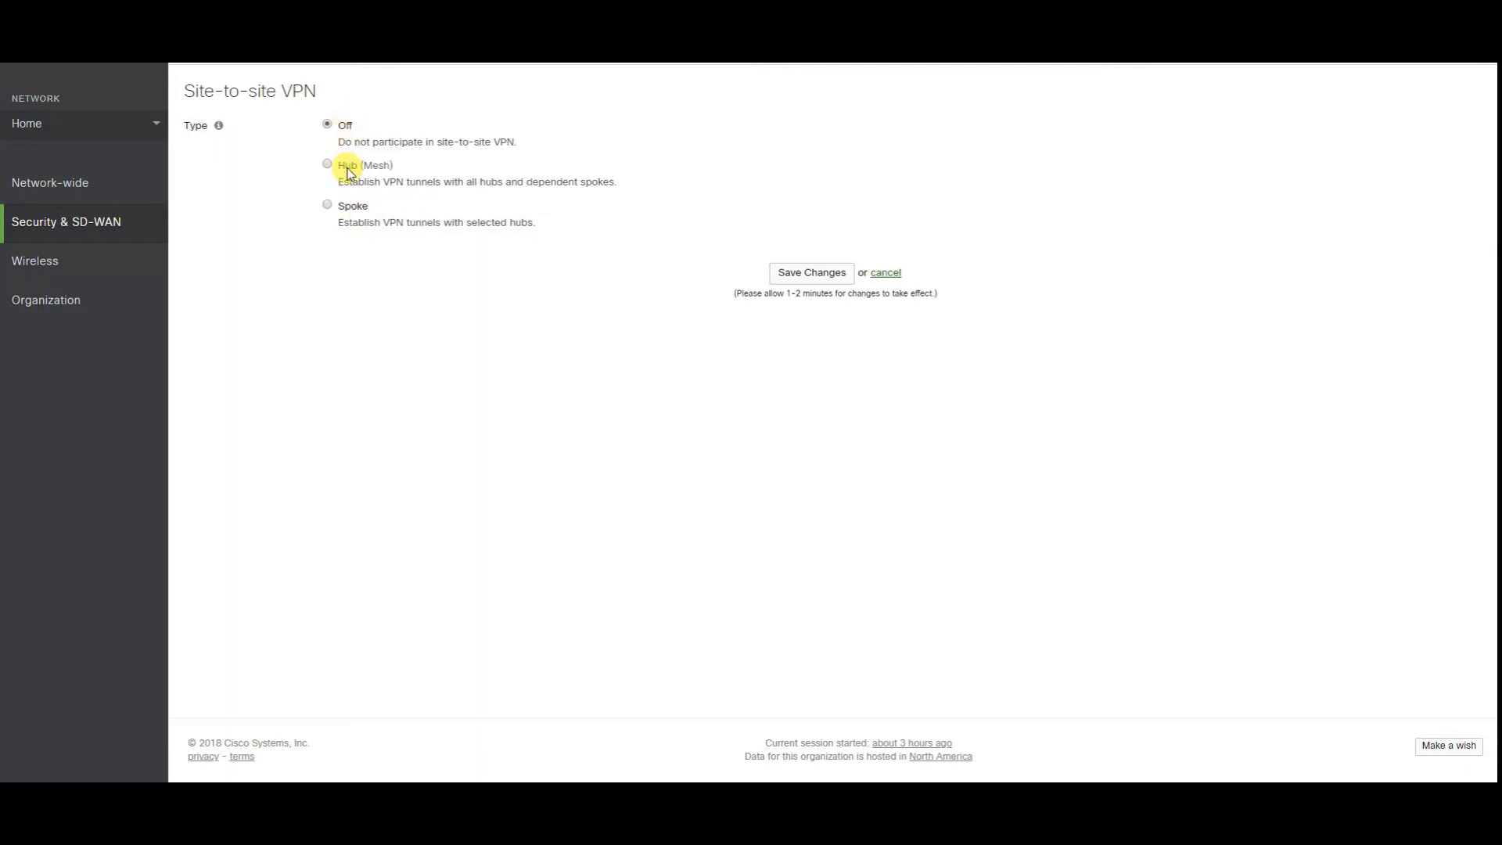
click(327, 165)
- Examine the hub's exit hubs, VPN settings and organization-wide settings sections
scroll(647, 268, down, 3)
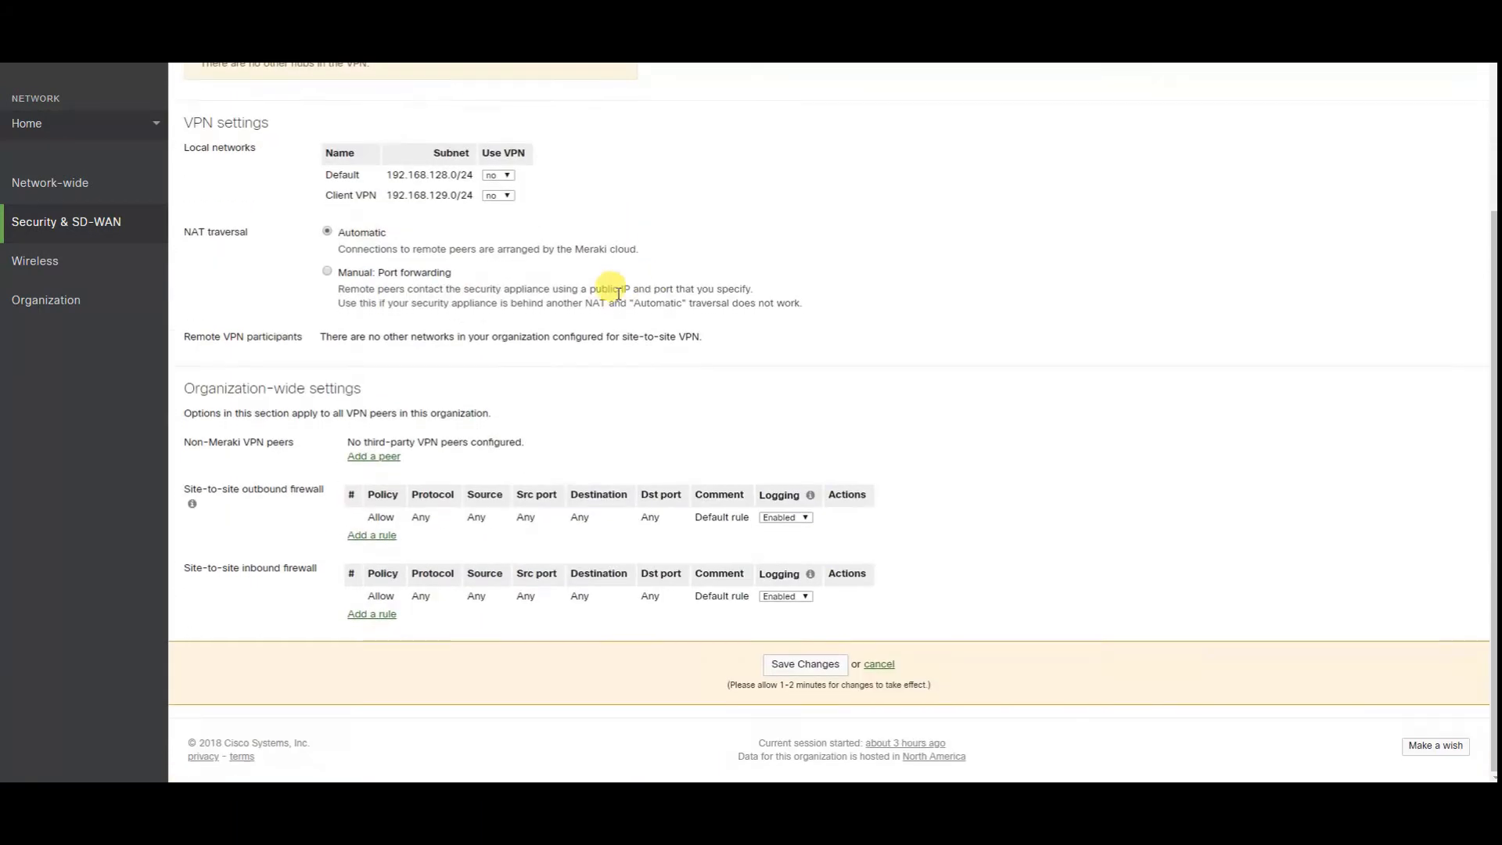
scroll(882, 435, up, 3)
scroll(966, 446, down, 3)
scroll(989, 409, up, 3)
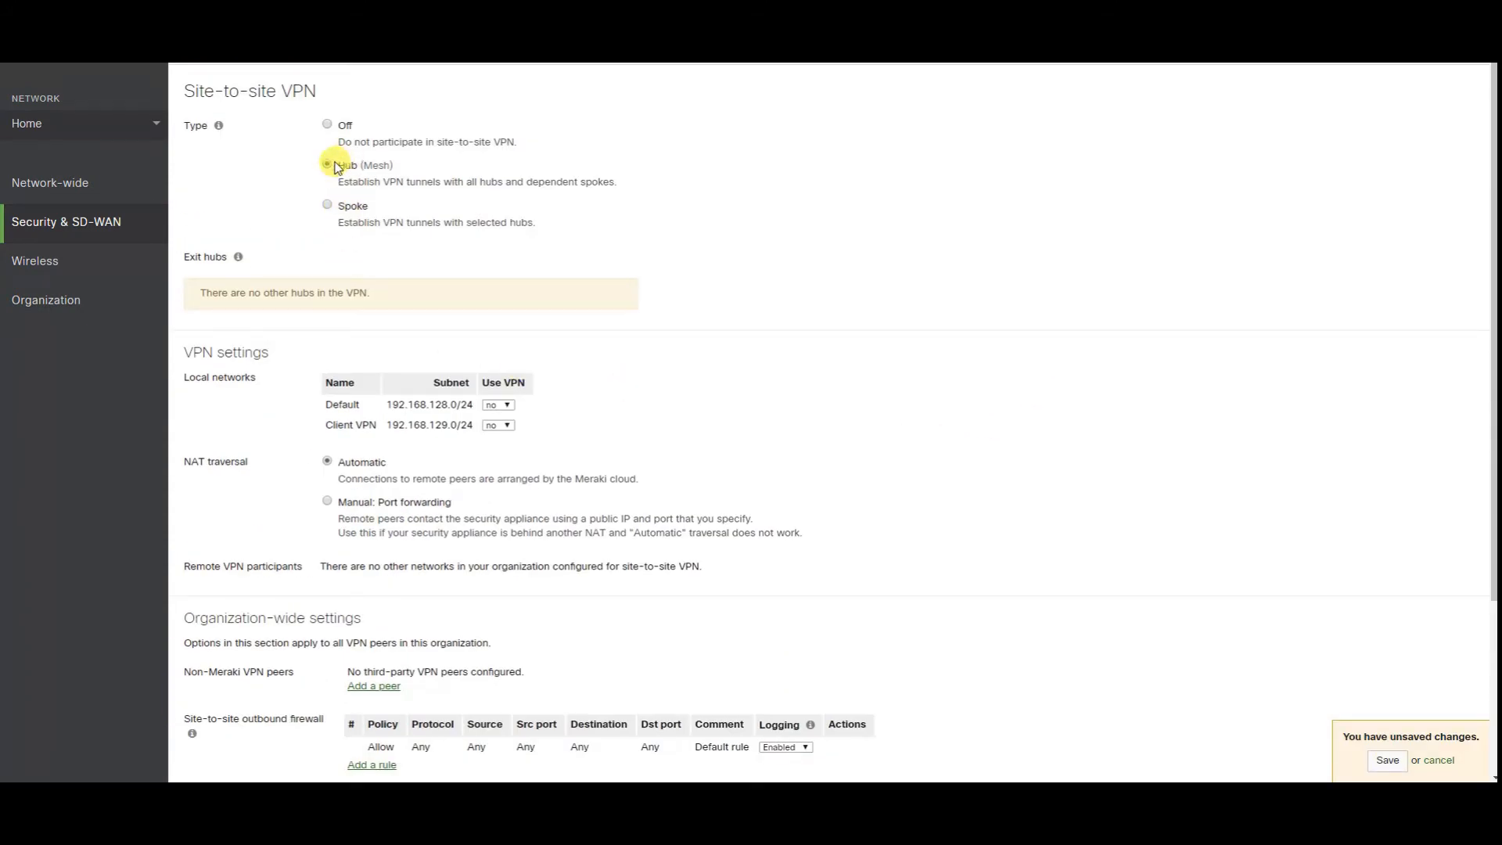
mouse_move(47, 227)
scroll(384, 280, down, 1)
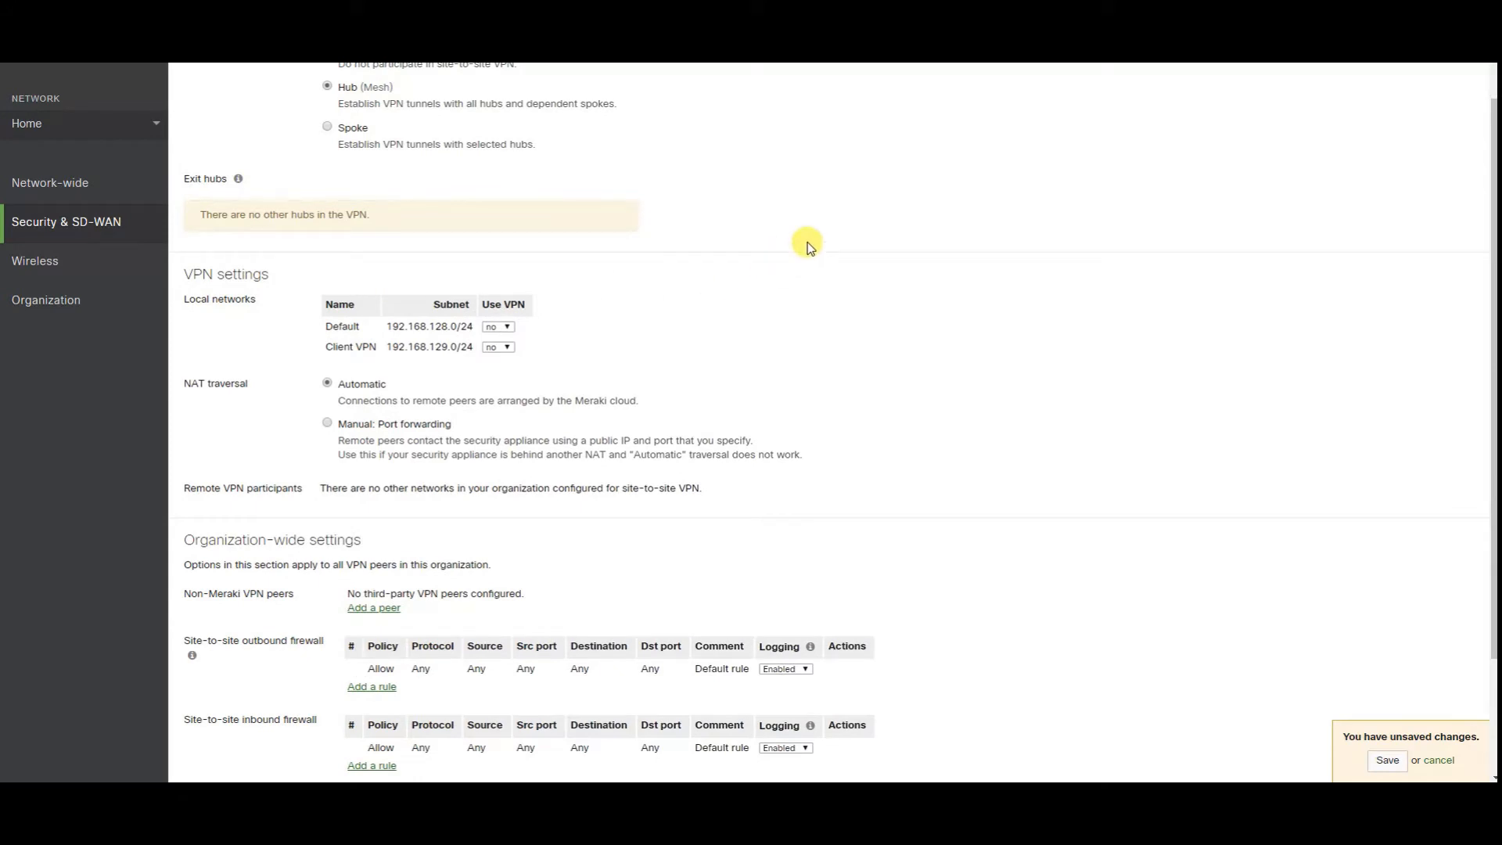
scroll(814, 259, down, 2)
scroll(821, 274, up, 3)
scroll(818, 274, down, 3)
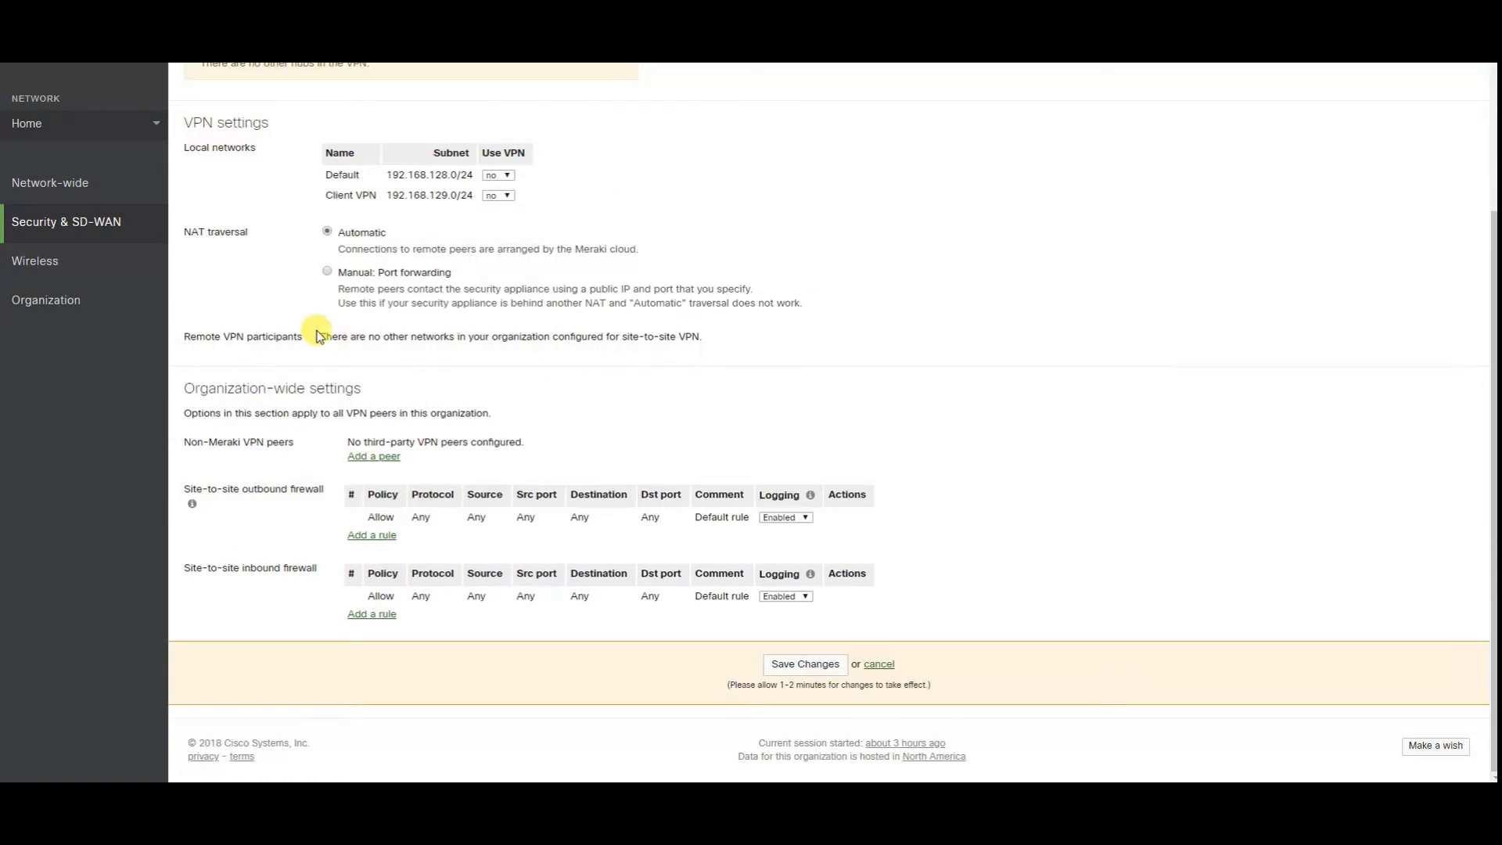
scroll(312, 326, up, 3)
mouse_move(119, 258)
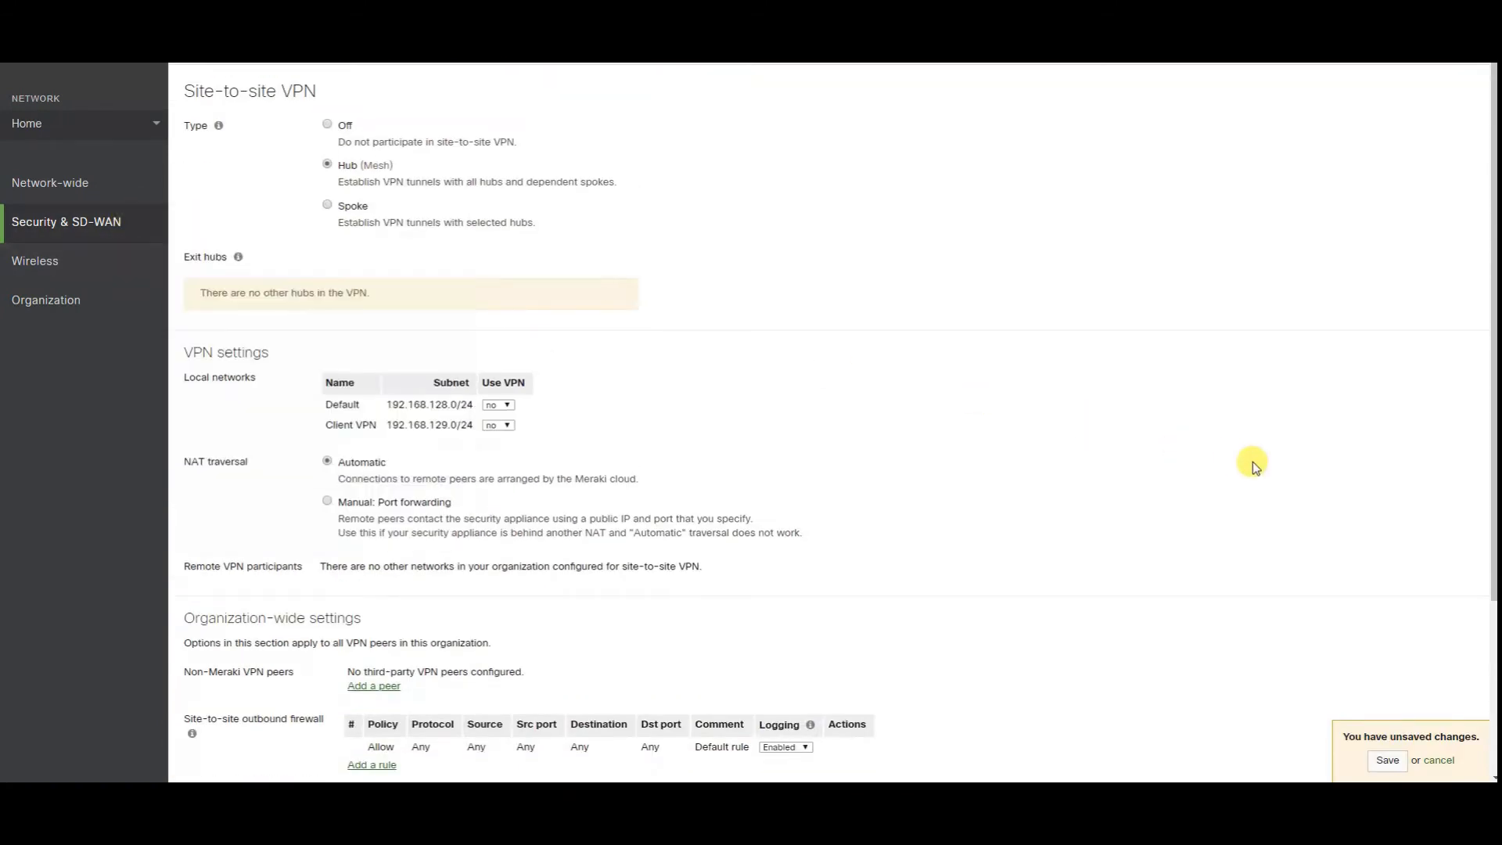
- Check the Use VPN choices for the Default local network without changing them
scroll(835, 470, down, 2)
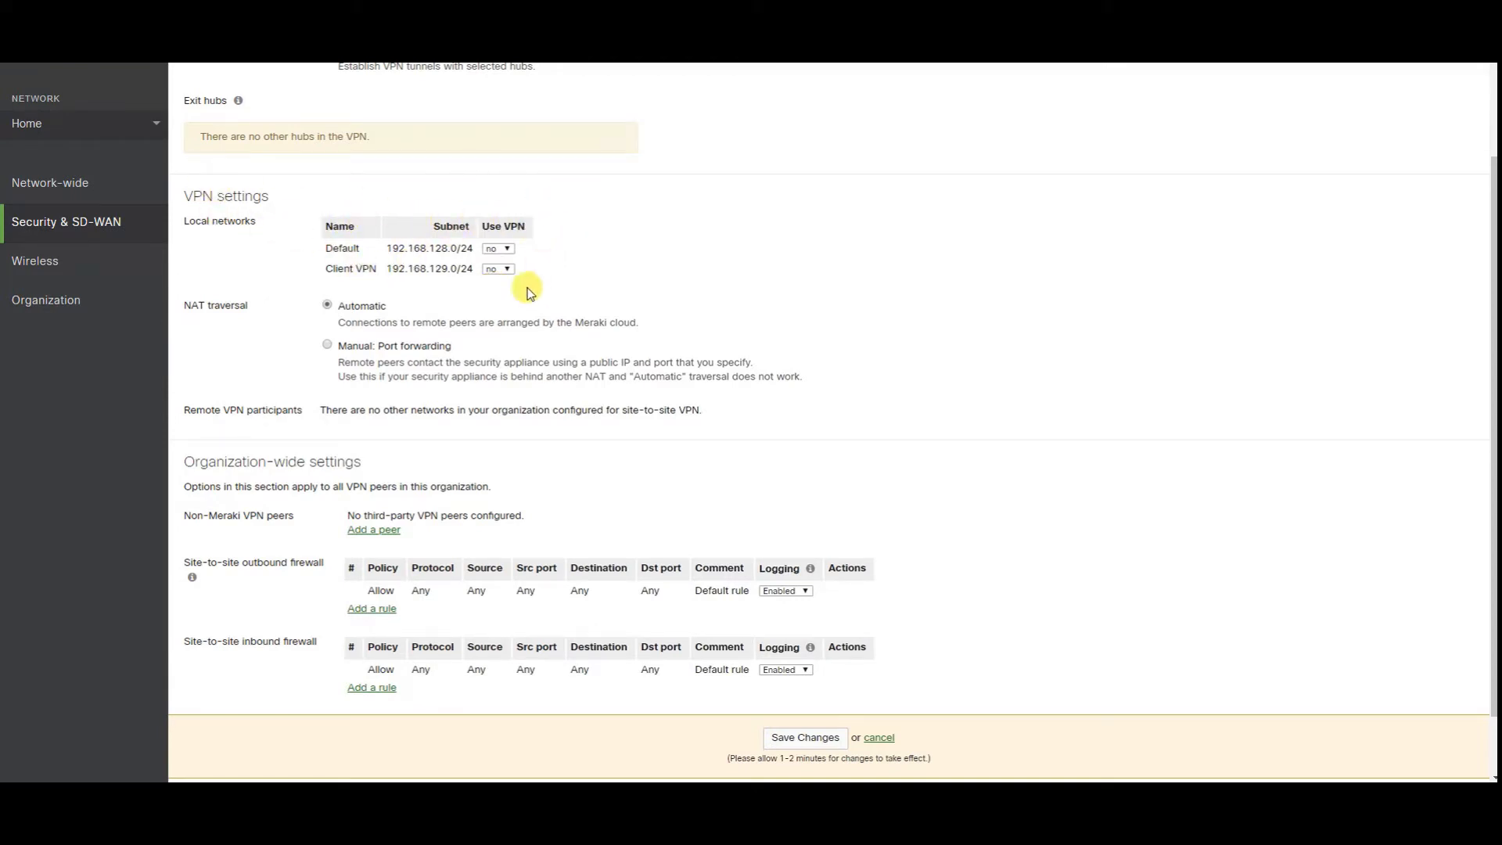
click(490, 249)
click(667, 205)
scroll(596, 275, down, 1)
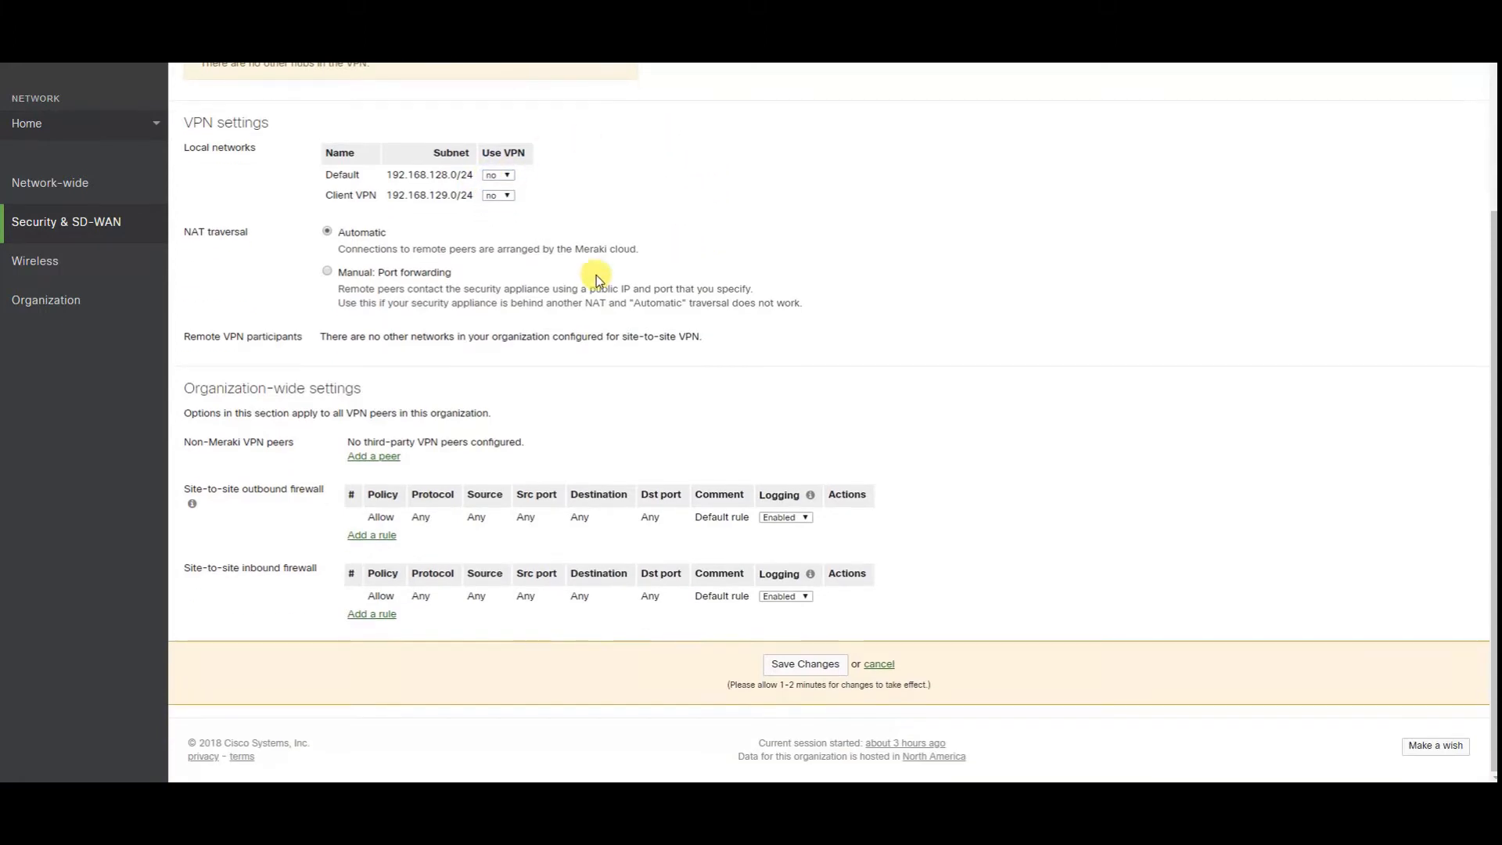
- Add a blank non-Meraki VPN peer in the organization-wide settings and open its IPsec policies
drag(188, 388, 589, 397)
click(589, 397)
click(364, 457)
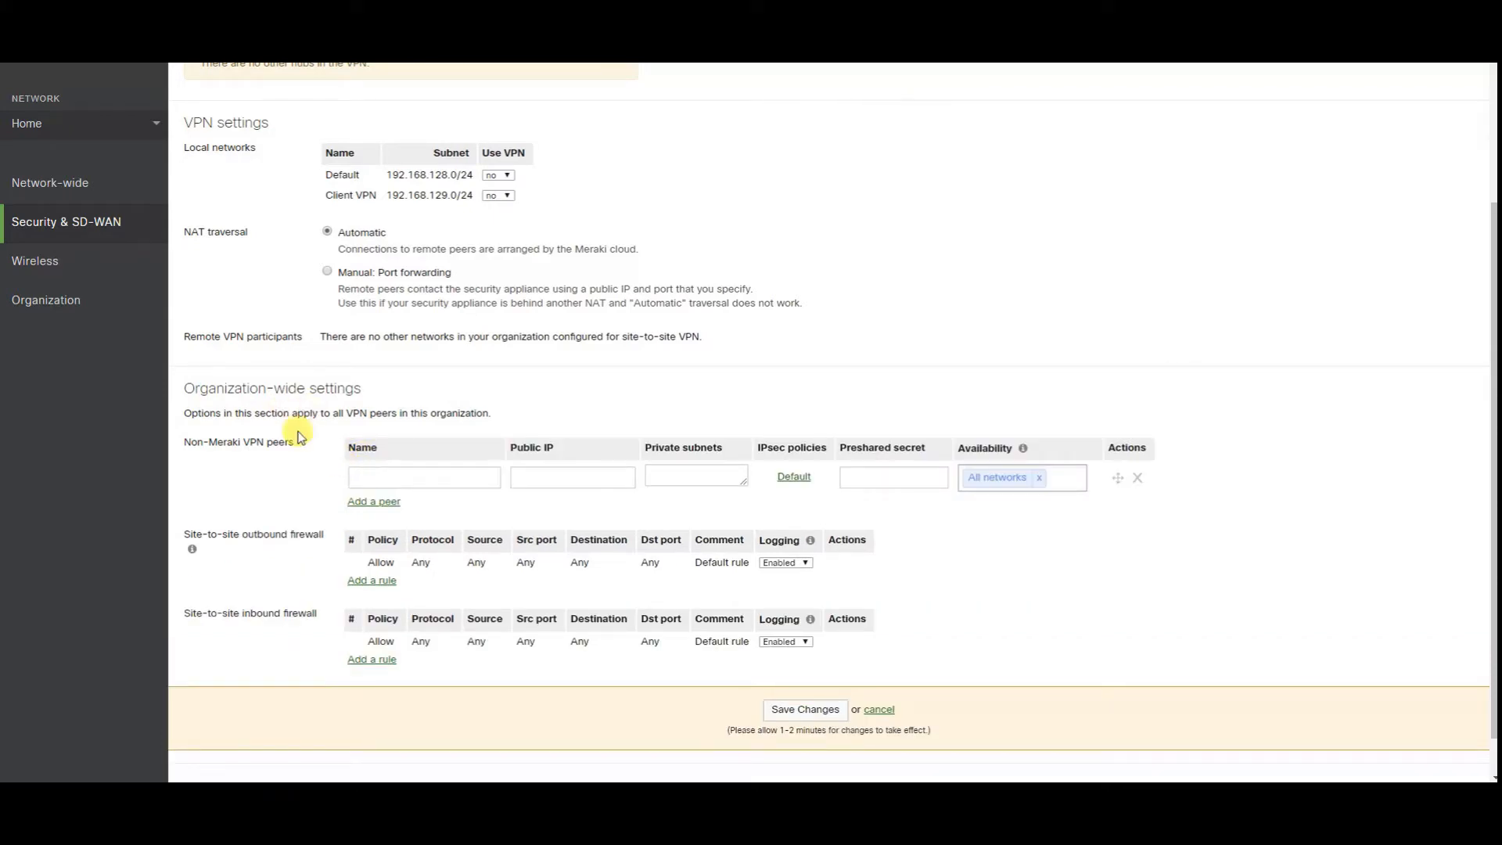
click(387, 479)
click(593, 477)
click(709, 473)
click(794, 477)
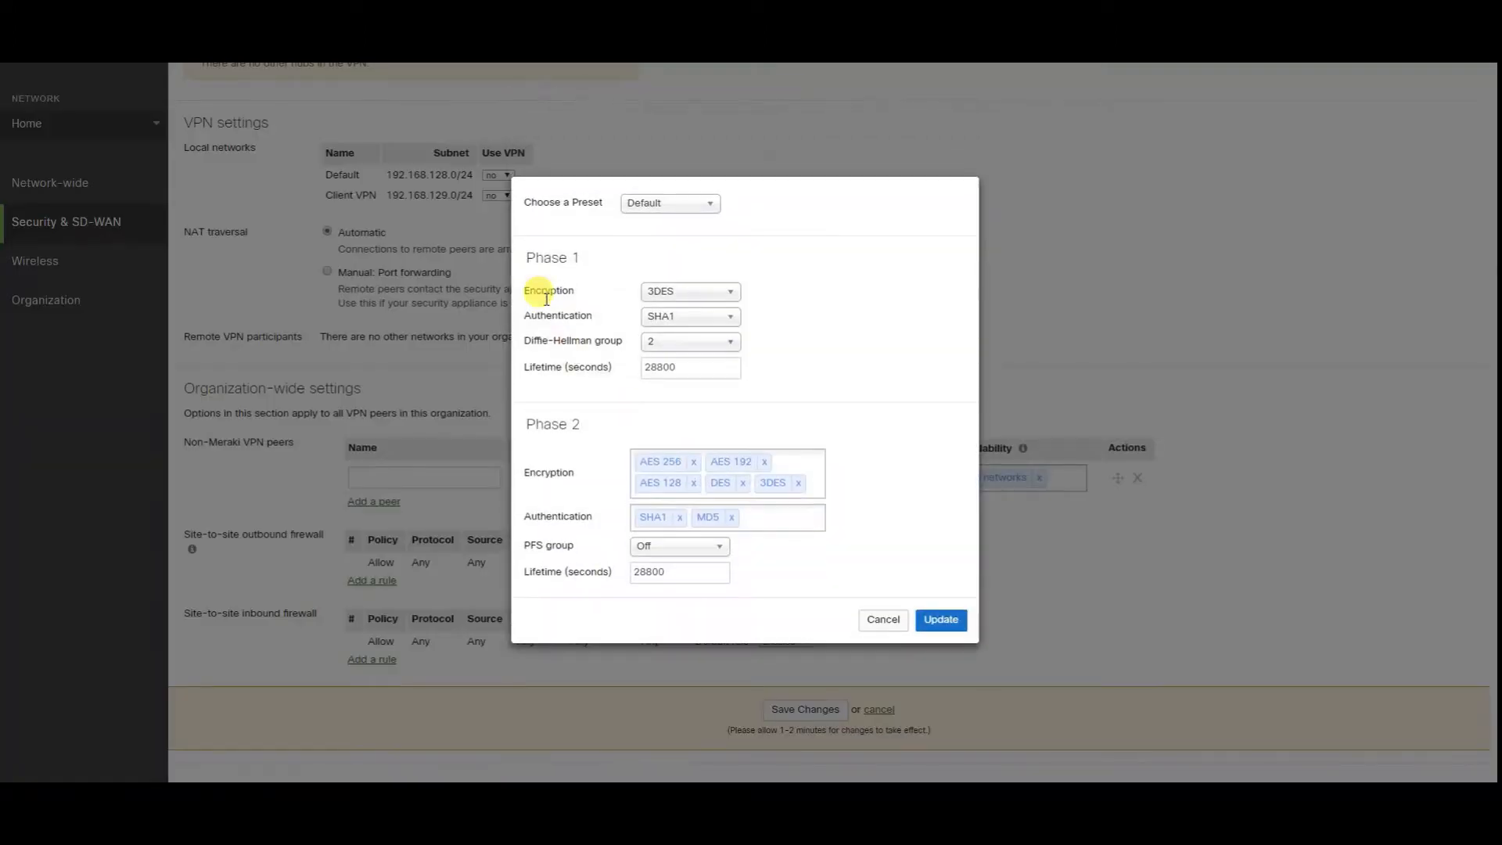
- Apply the AWS preset and then the Azure preset to the peer's IPsec policy to compare their encryption settings
click(637, 203)
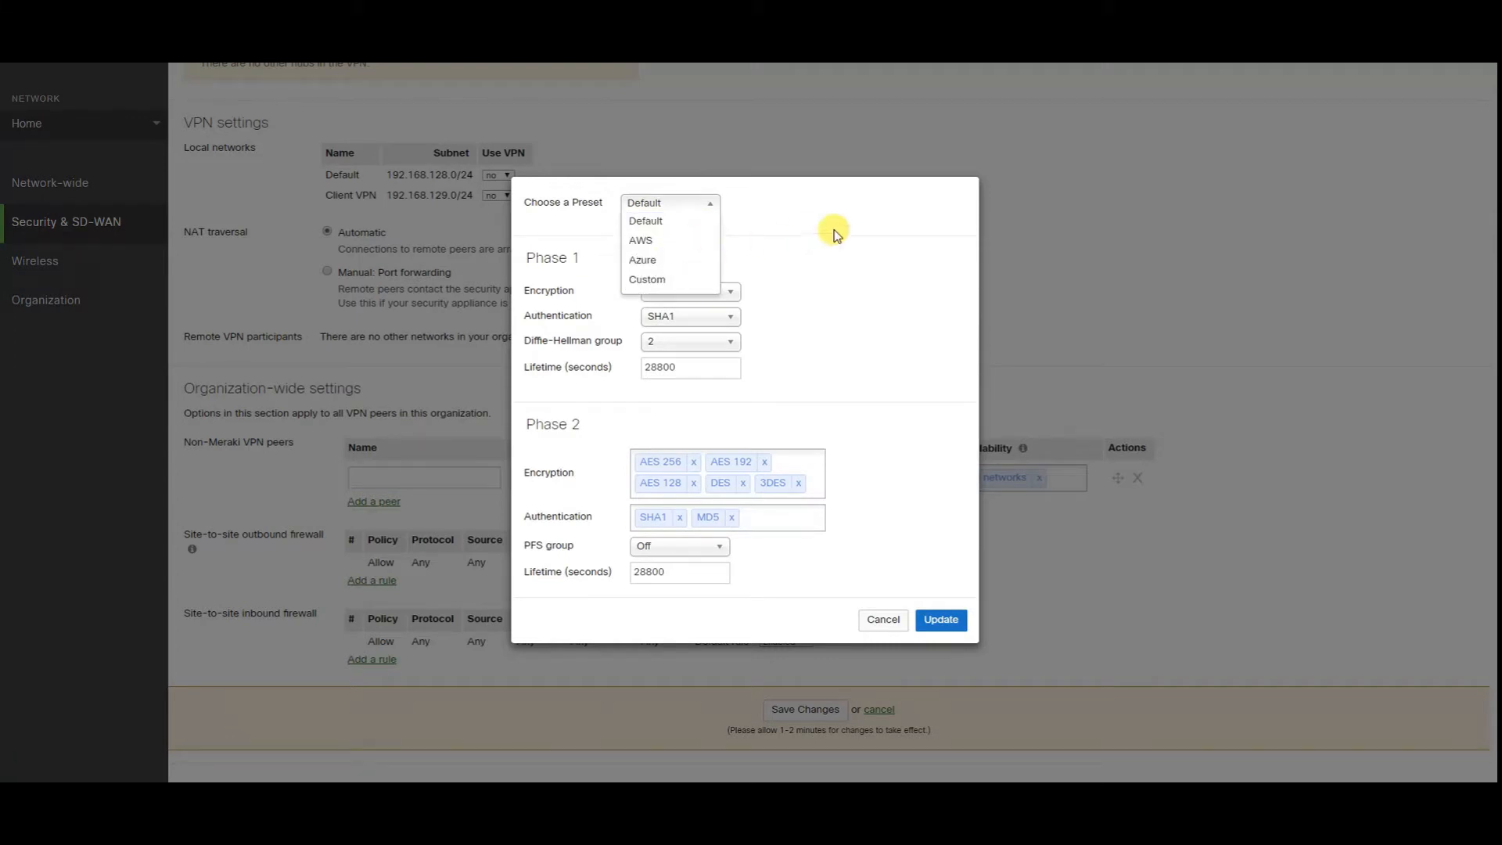
click(853, 237)
click(660, 205)
click(655, 240)
click(697, 294)
click(700, 296)
click(671, 204)
click(667, 258)
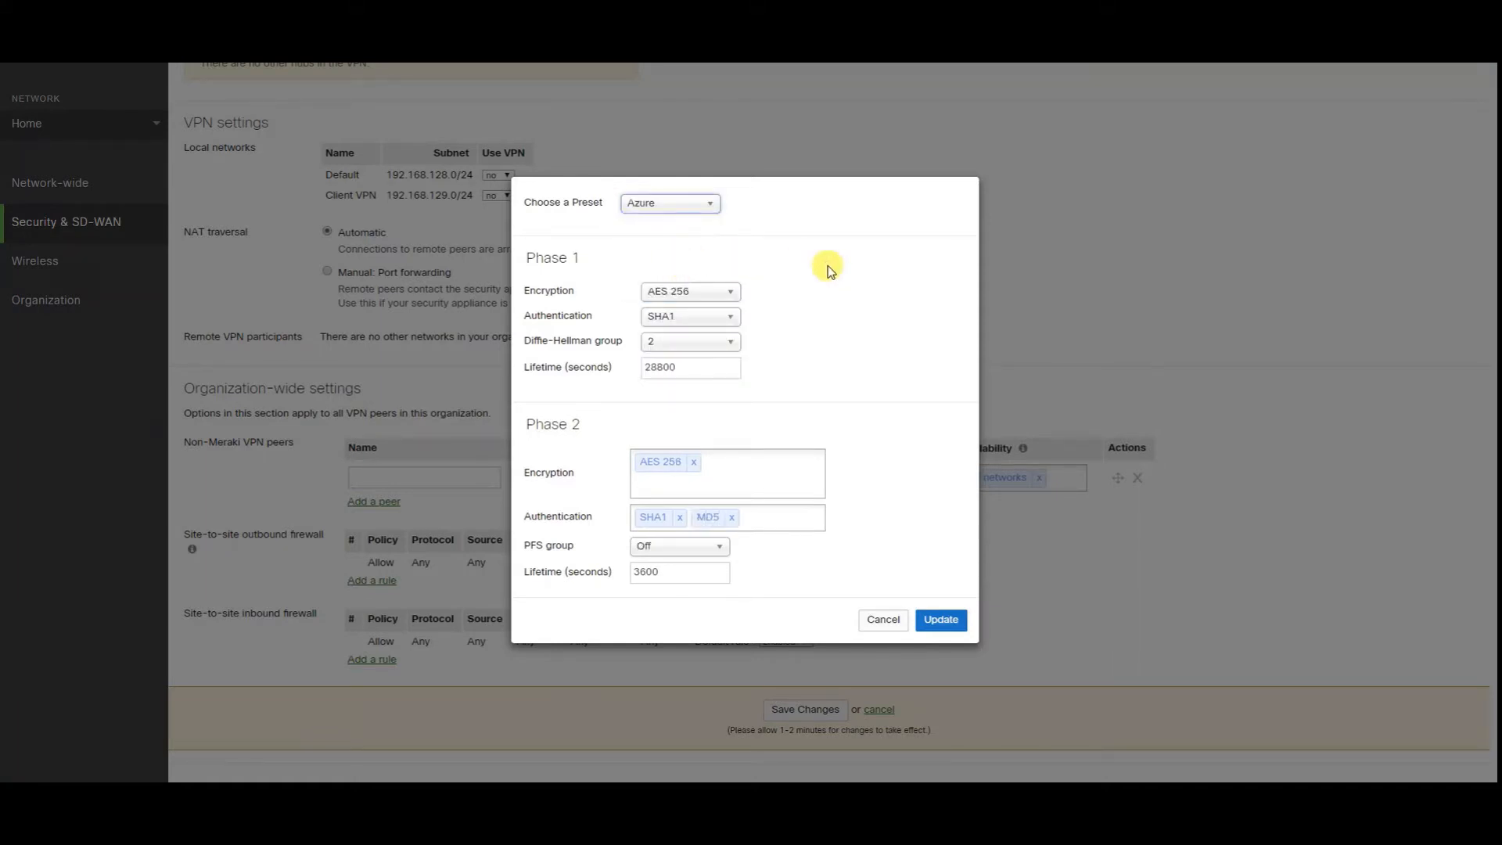
- Inspect the available presets and the Phase 1 authentication and Diffie-Hellman group options of the IPsec policy
click(675, 209)
click(929, 233)
click(720, 310)
click(795, 318)
click(693, 344)
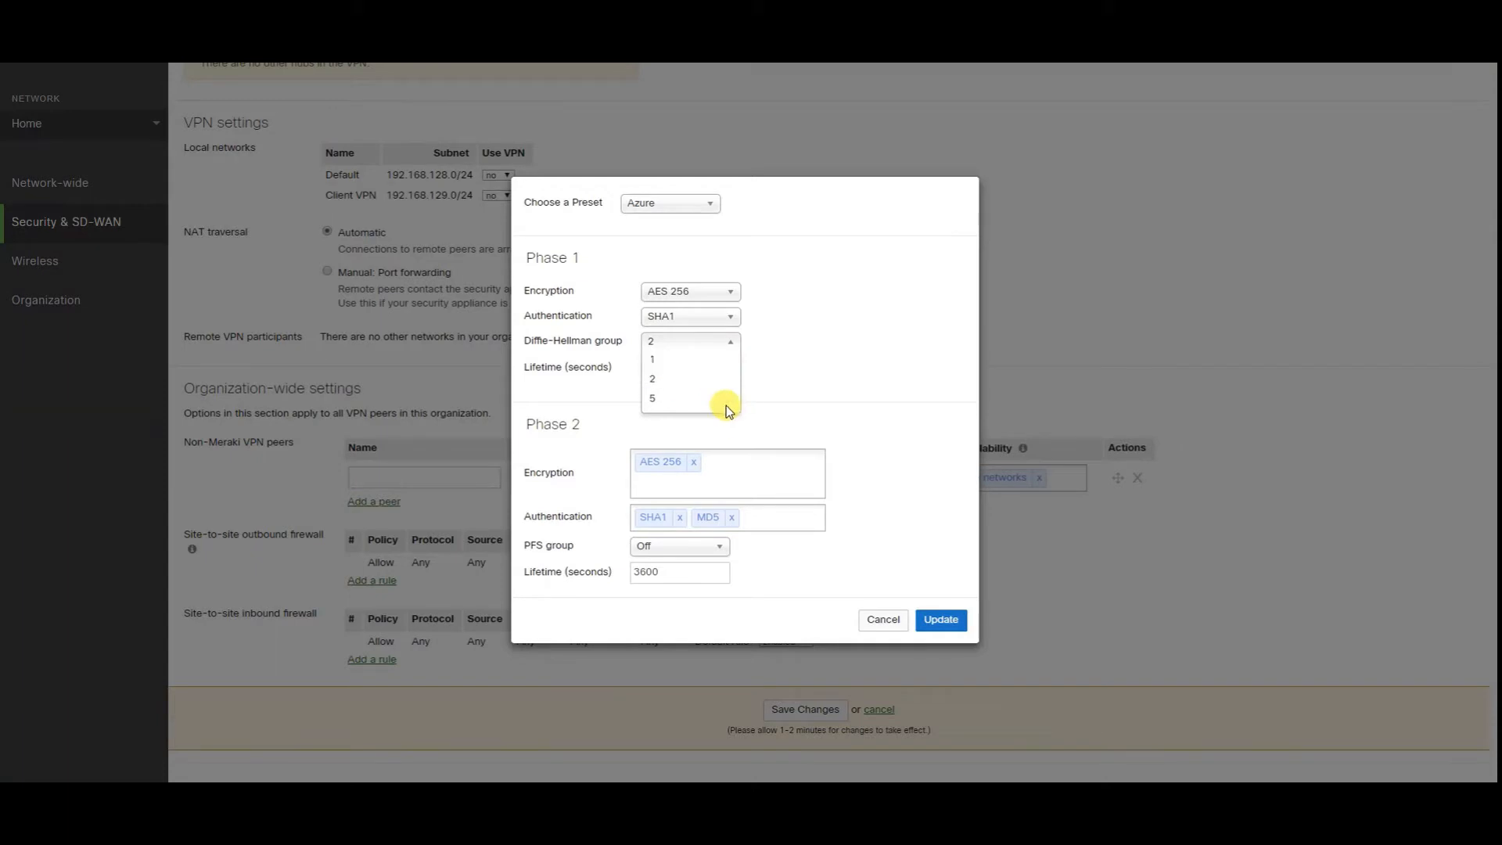
drag(520, 339, 657, 345)
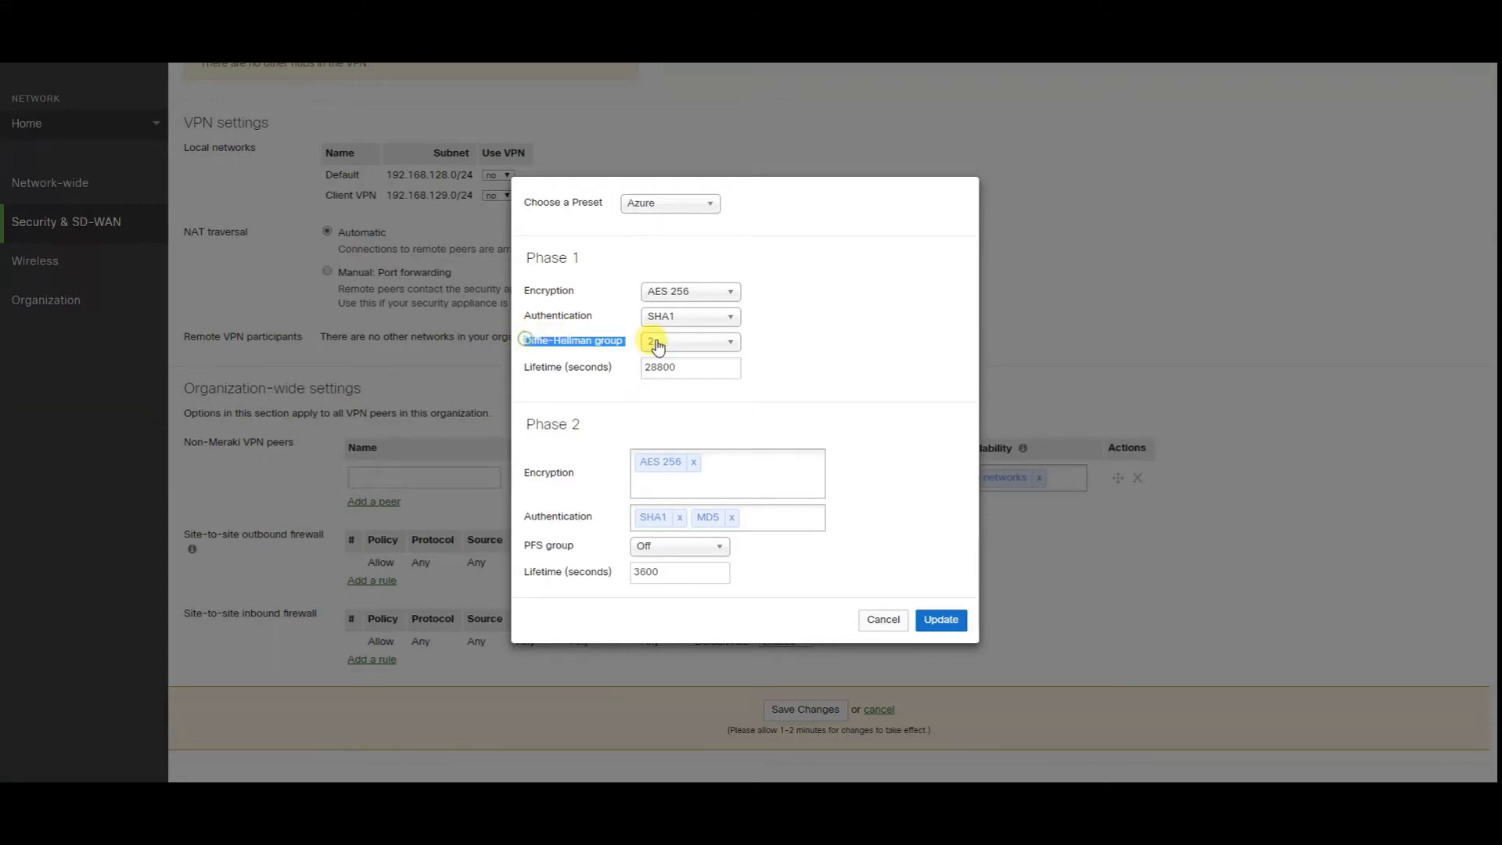
click(832, 339)
click(674, 342)
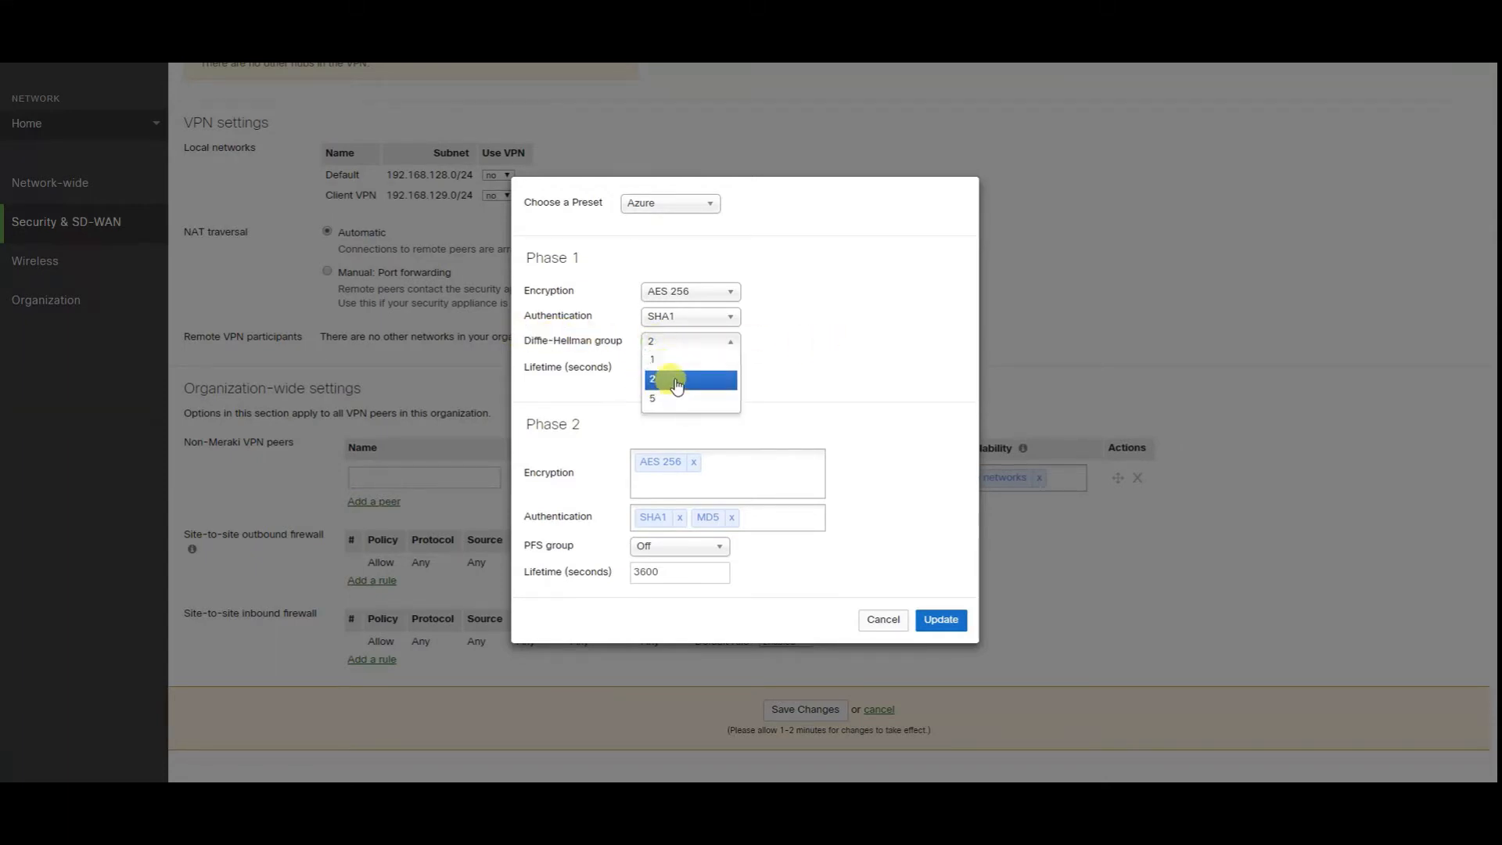
click(830, 344)
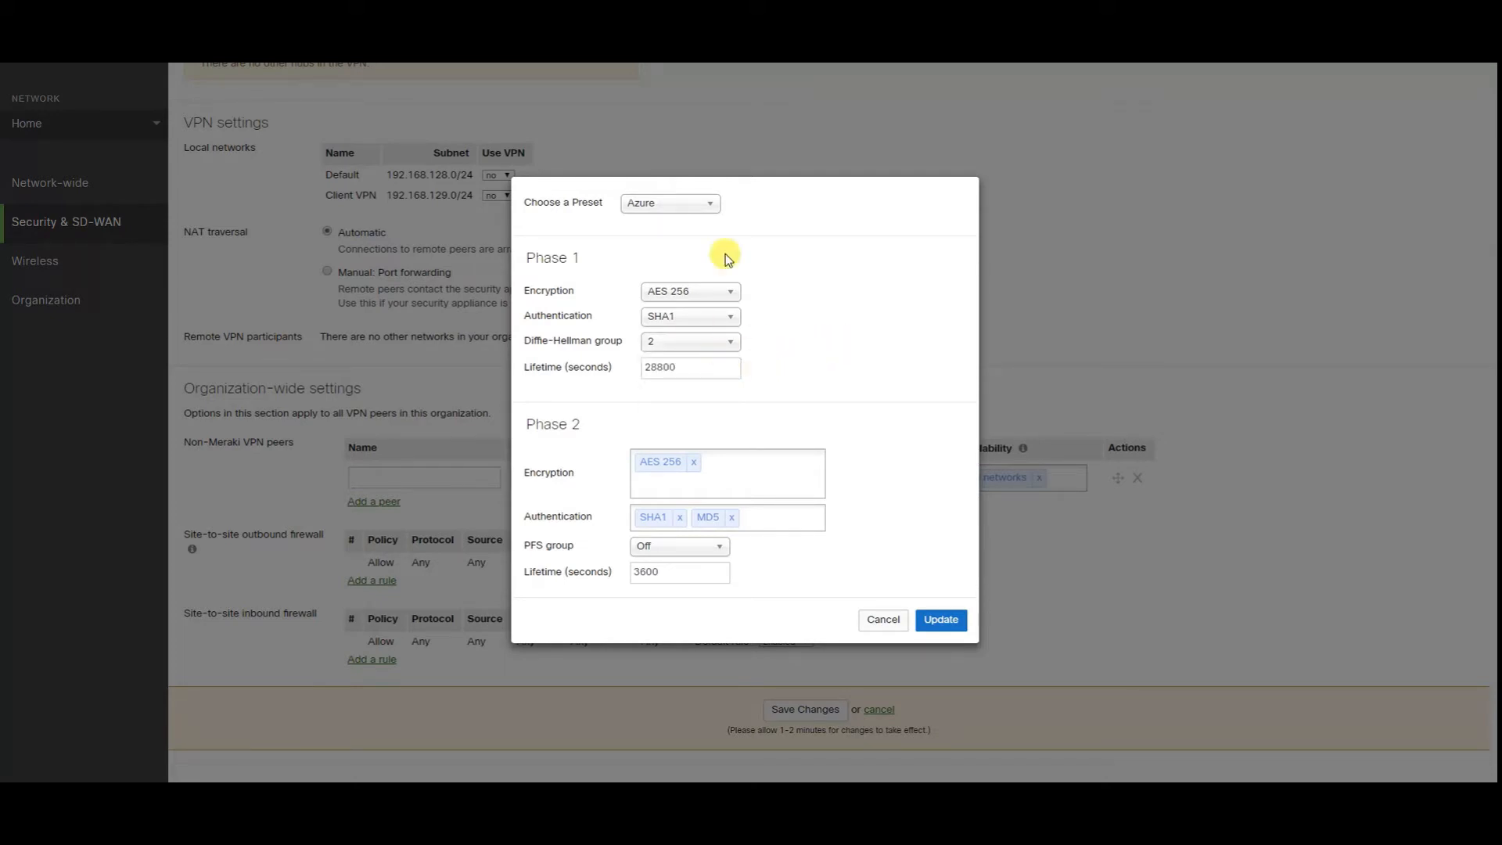
- Set the IPsec policy preset to AWS and open the Phase 2 encryption choices
click(695, 203)
click(660, 241)
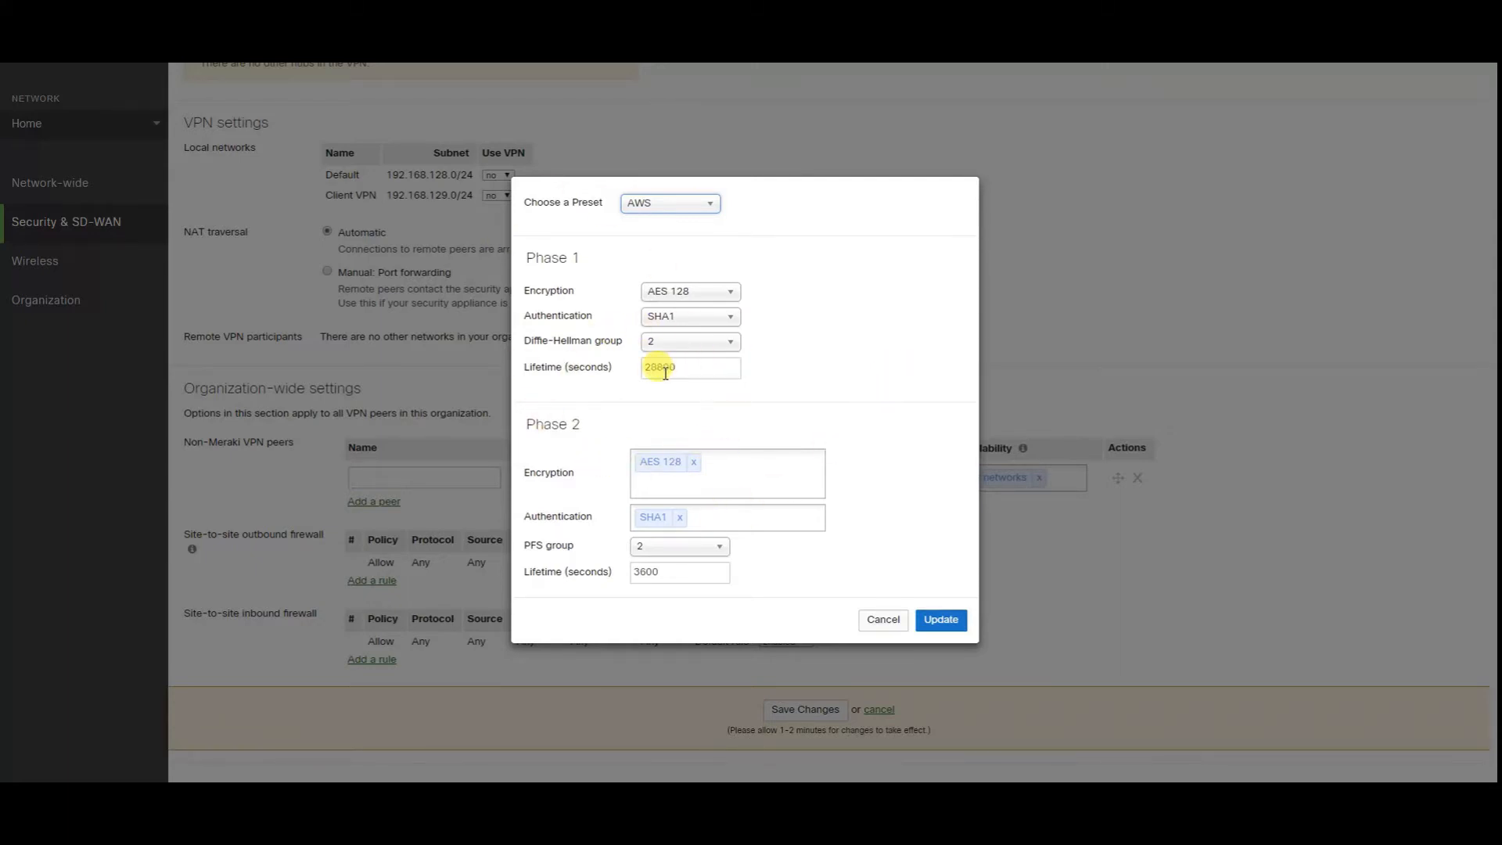
click(632, 472)
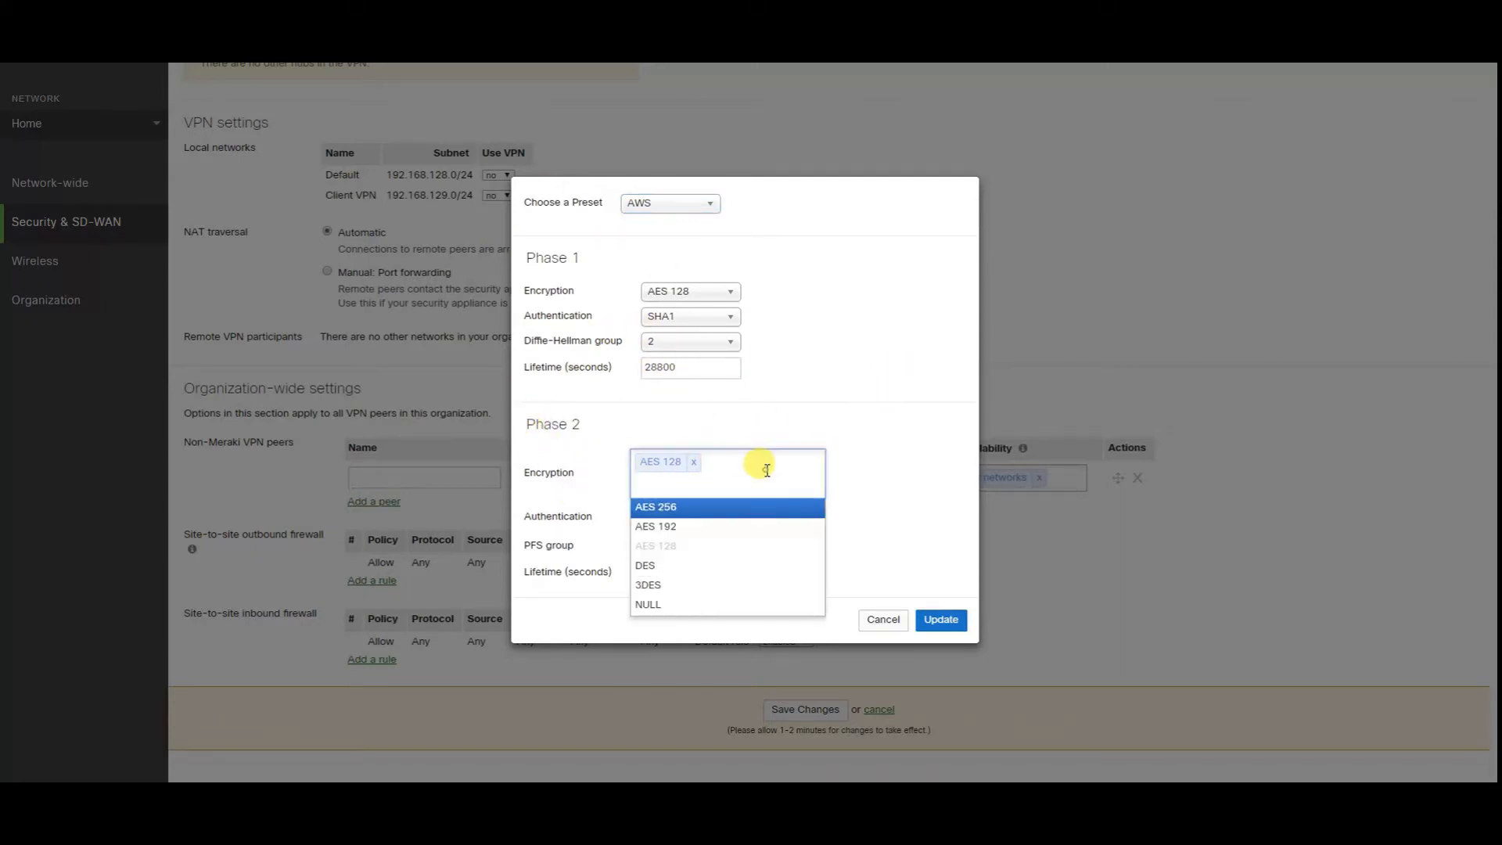
- Add AES 256 to the Phase 2 encryption of the peer's IPsec policy
click(820, 423)
click(771, 483)
click(732, 508)
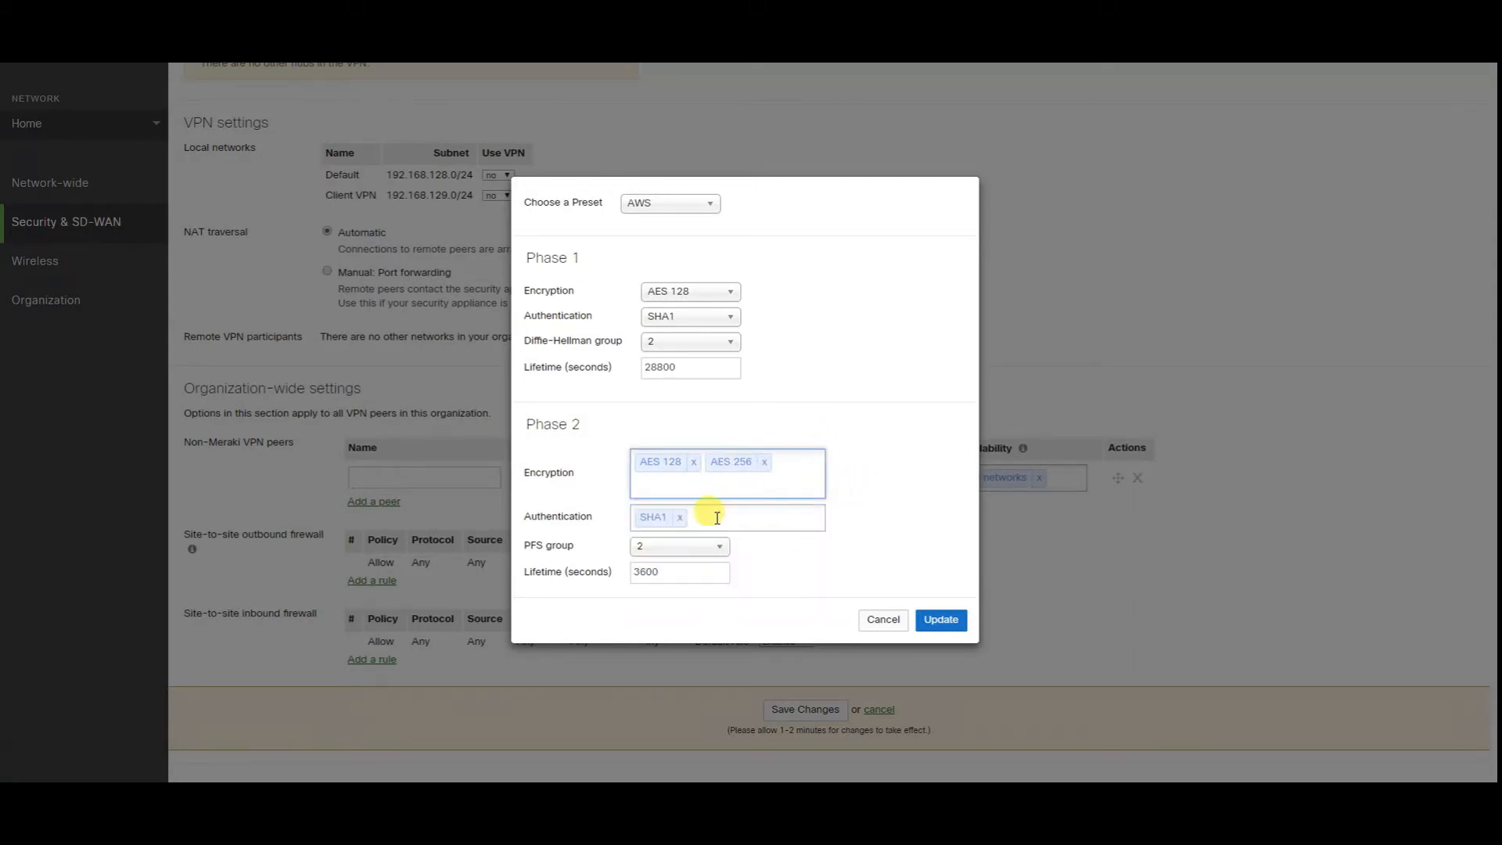
- Inspect the Phase 2 authentication and PFS group options, and close the IPsec policy without updating it
click(753, 519)
click(849, 539)
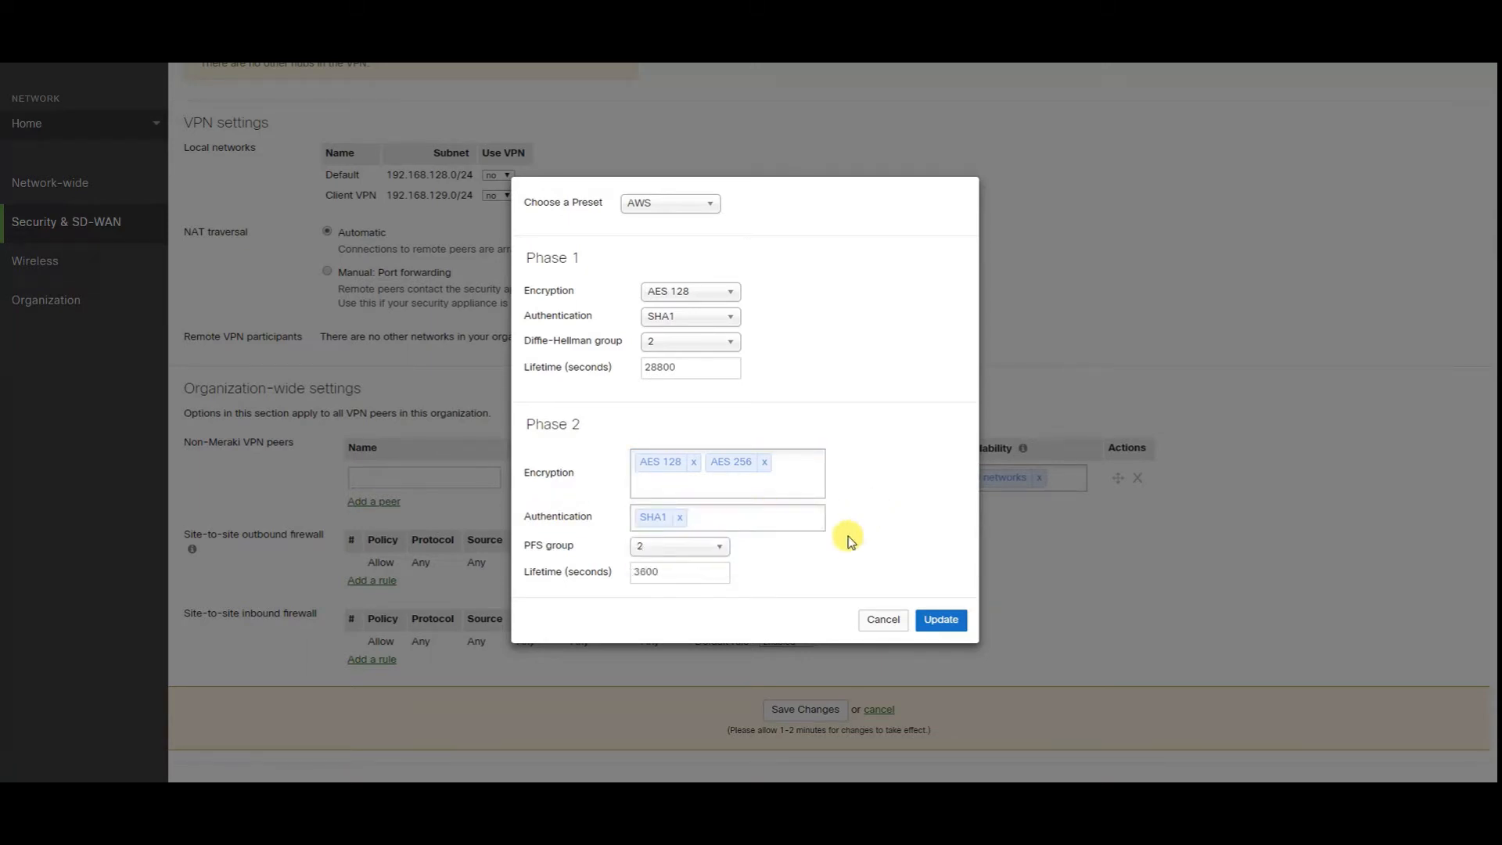
click(653, 553)
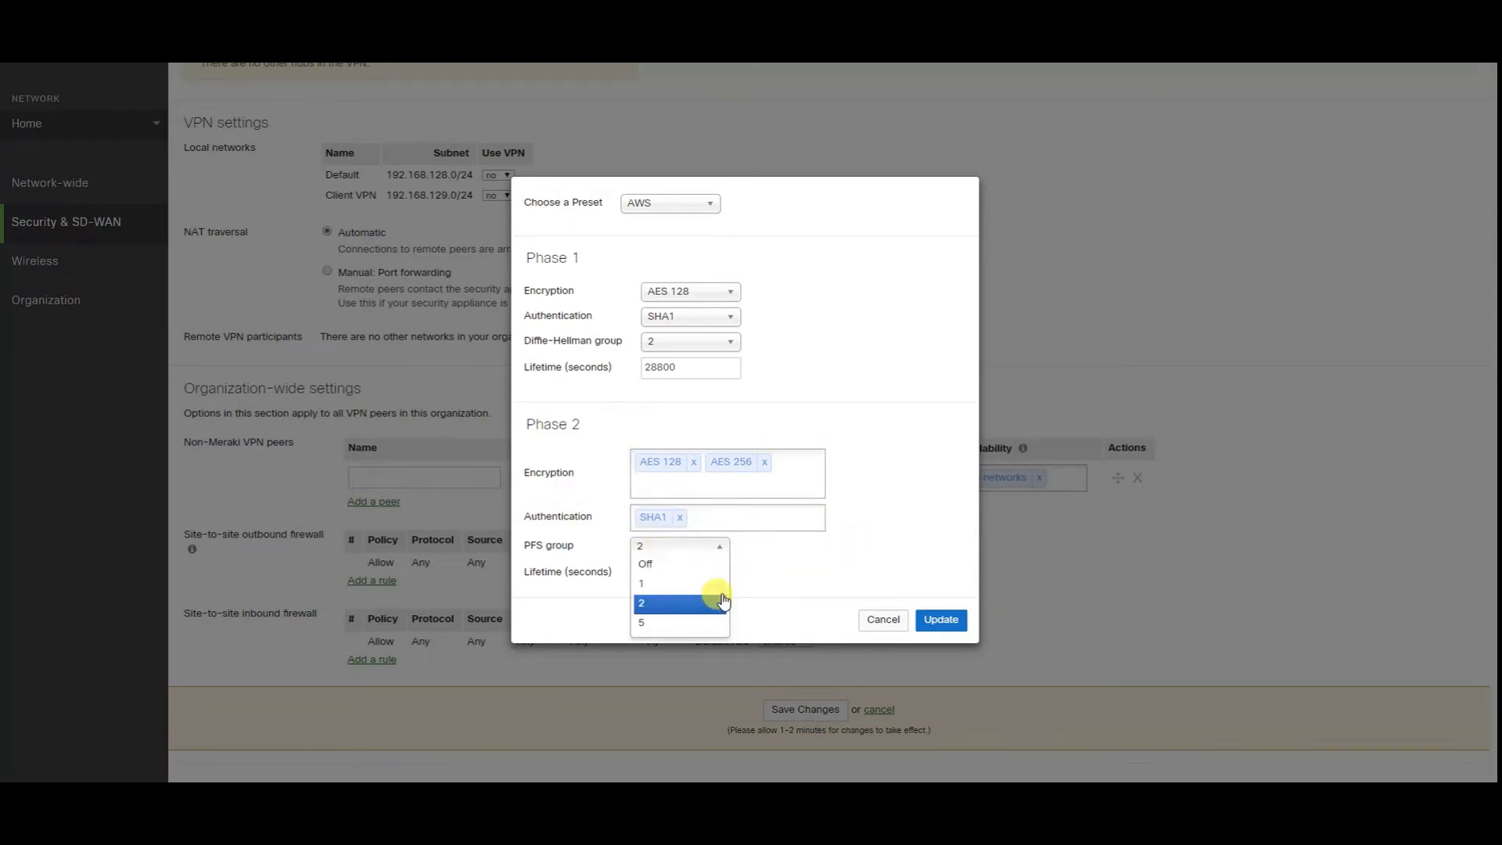
click(866, 562)
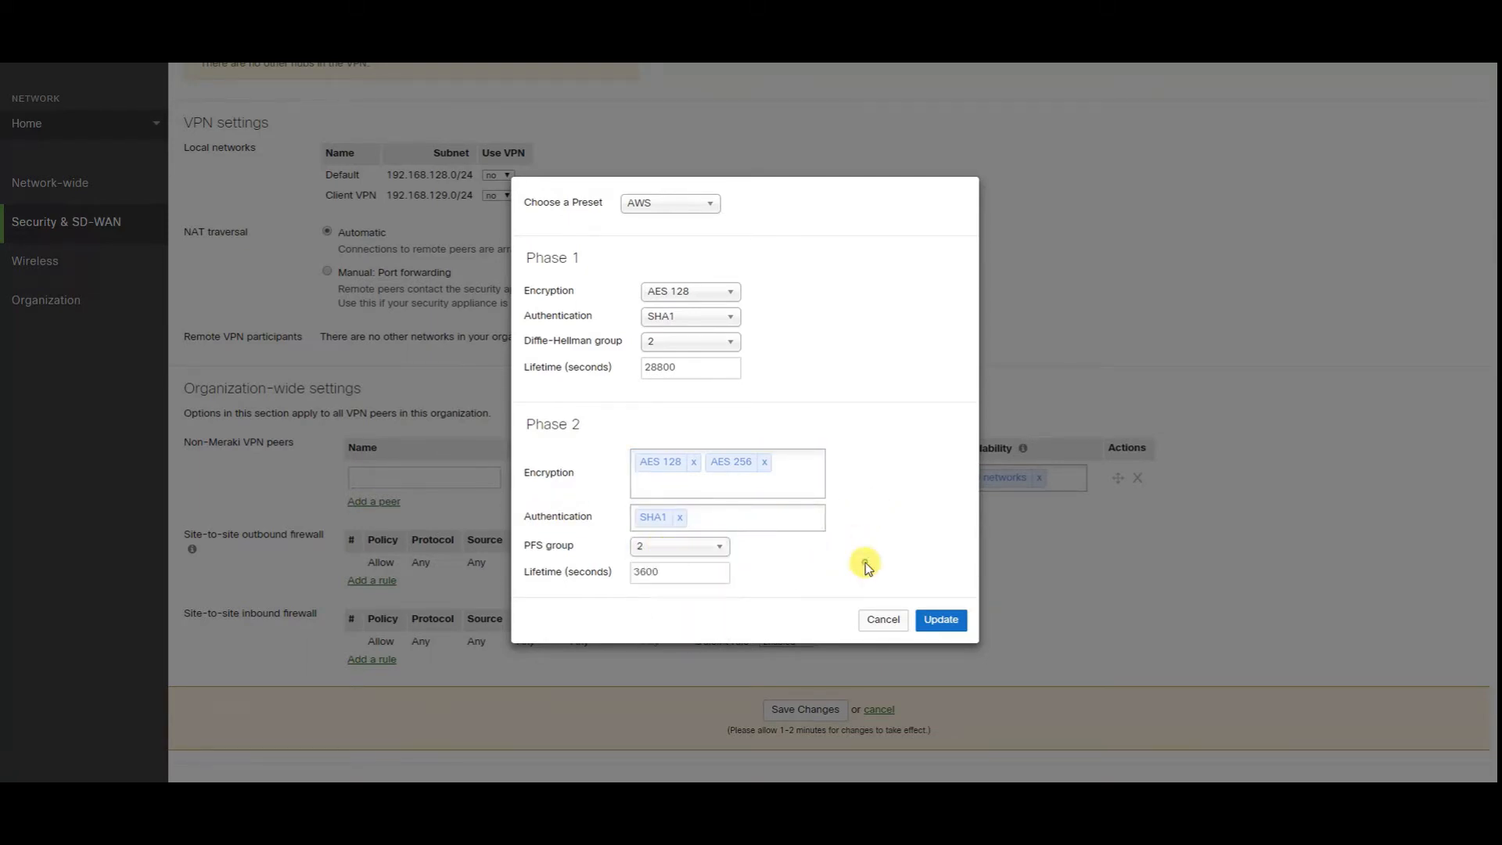
click(870, 625)
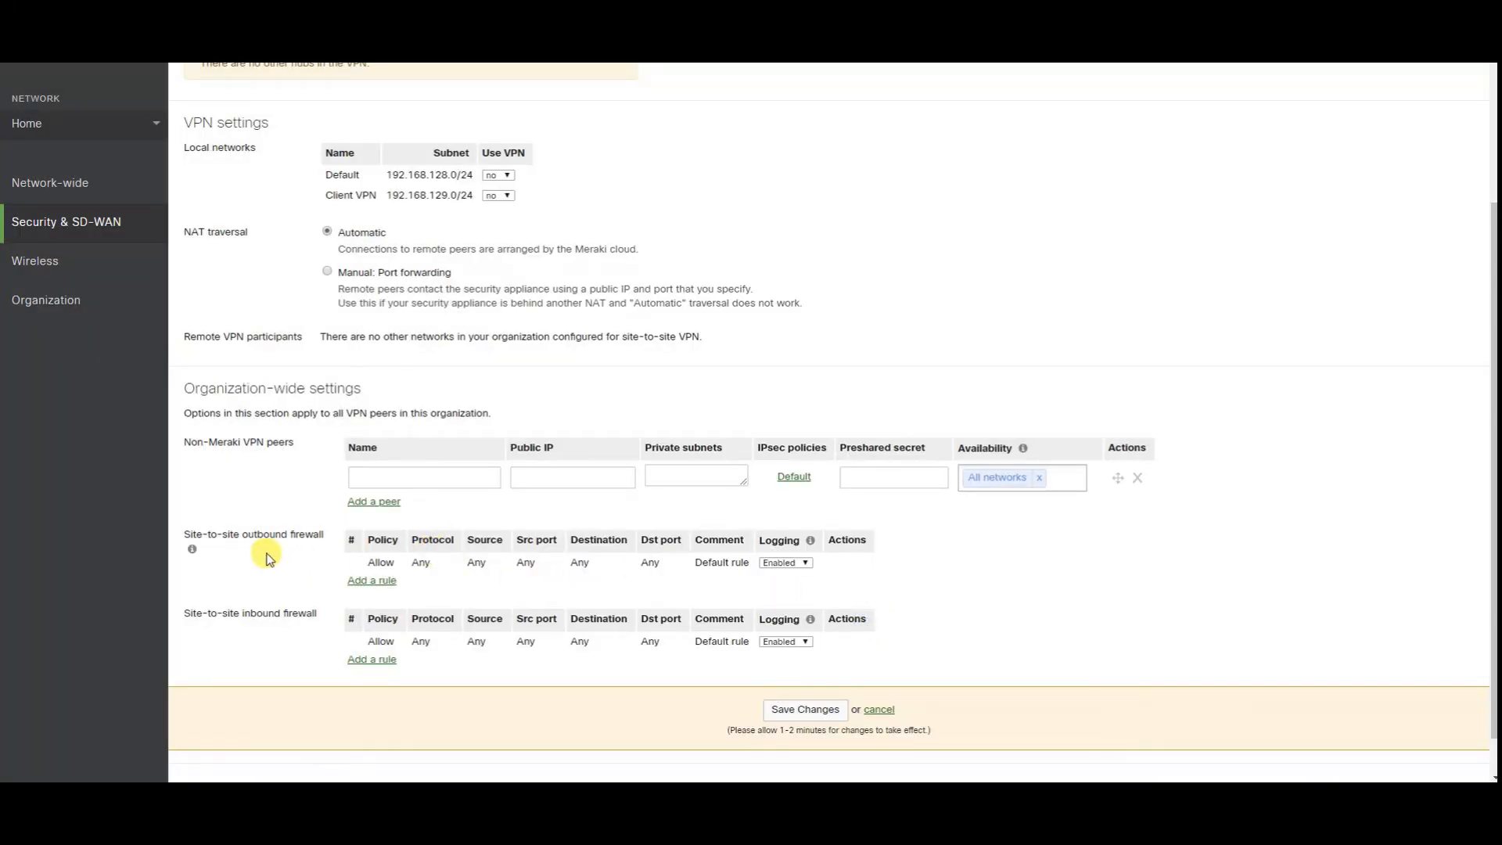
- Discard the unsaved site-to-site VPN changes, including the Spoke type and the blank non-Meraki peer
mouse_move(273, 531)
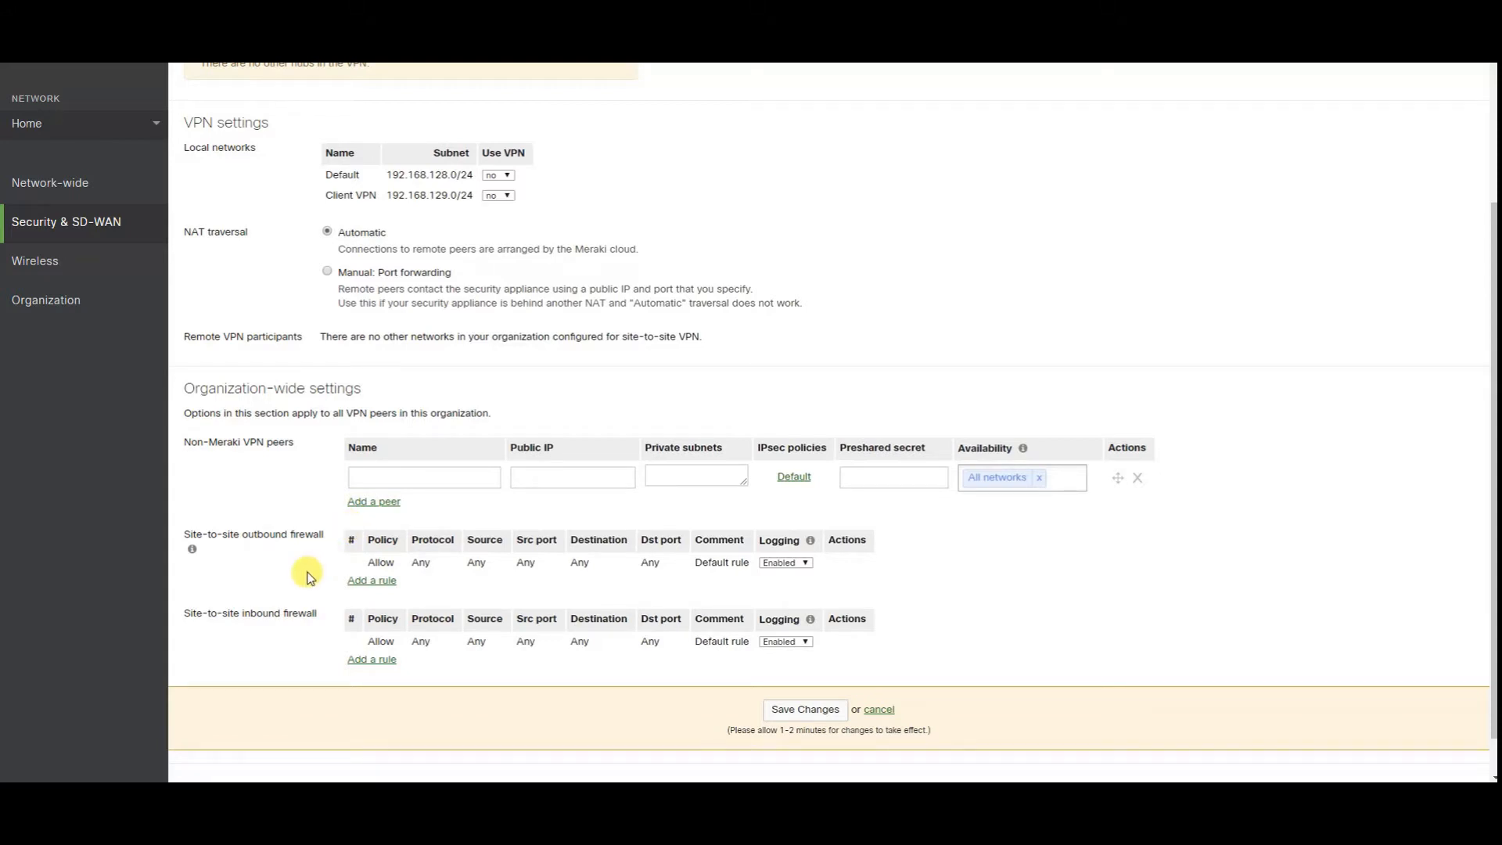
click(880, 710)
click(350, 205)
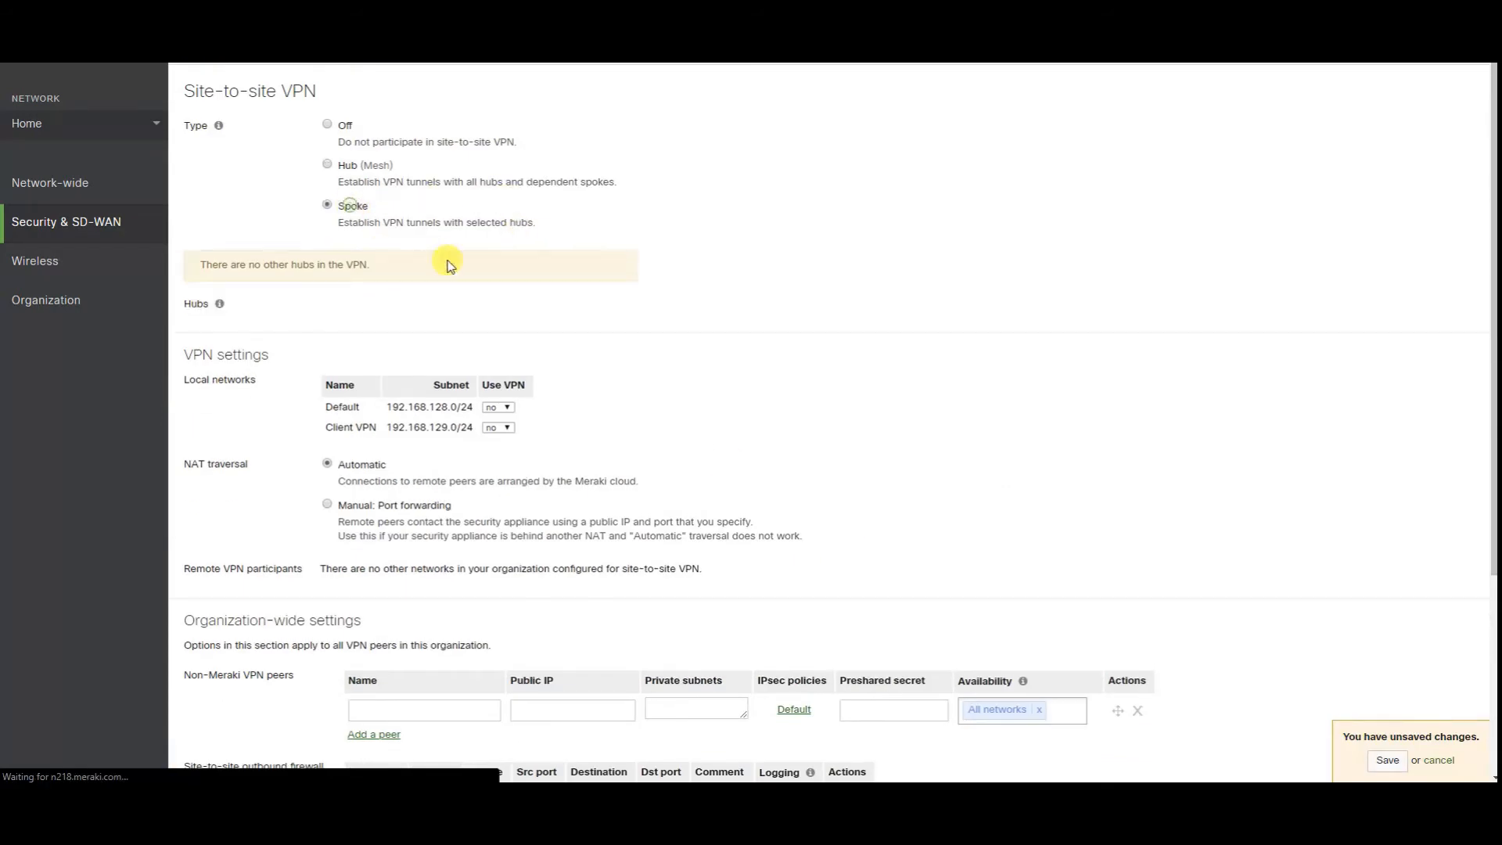
click(349, 205)
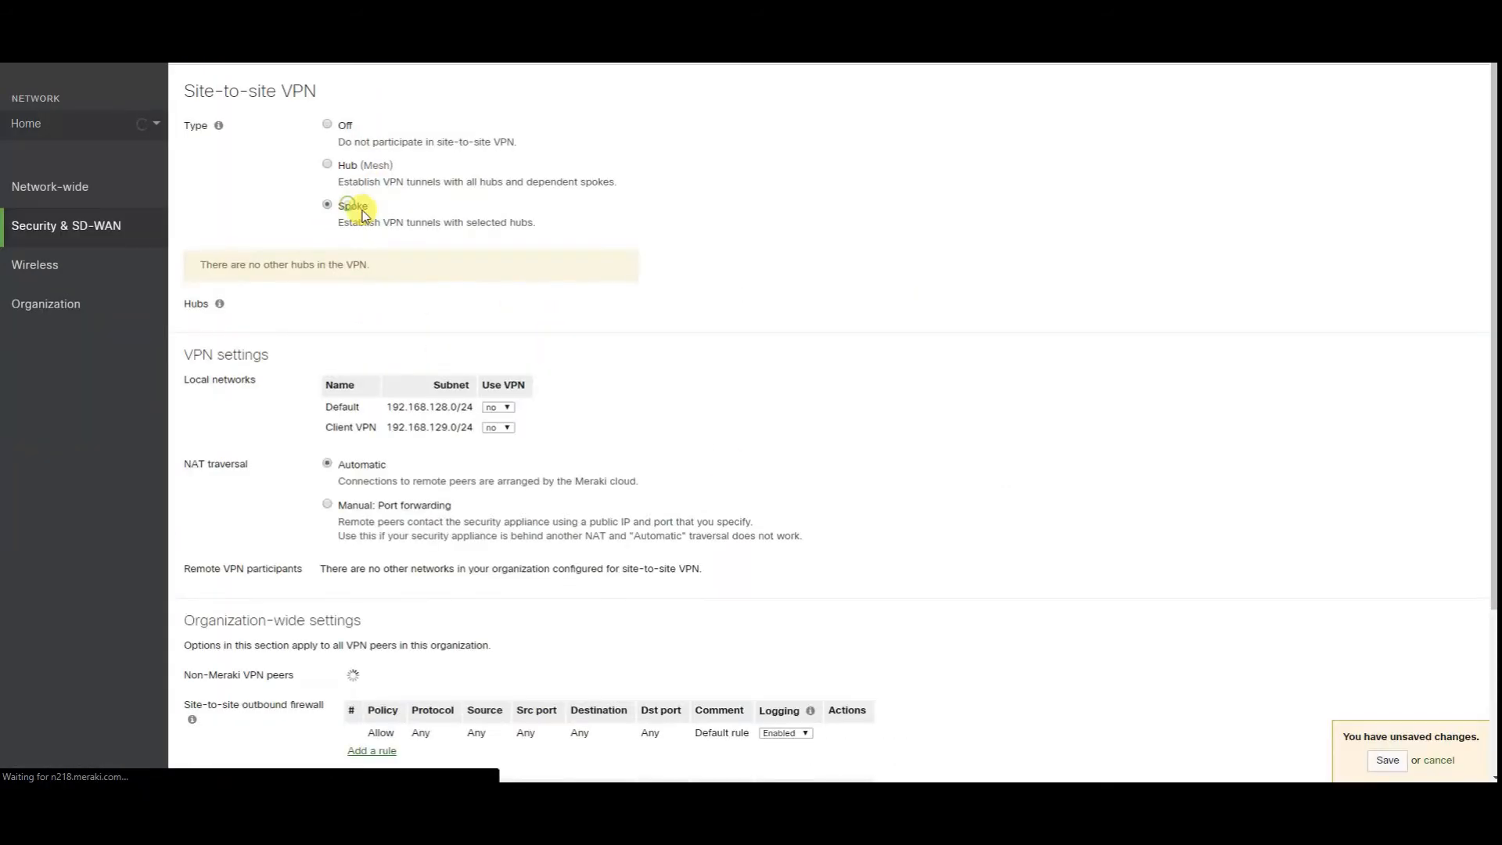
scroll(466, 352, down, 3)
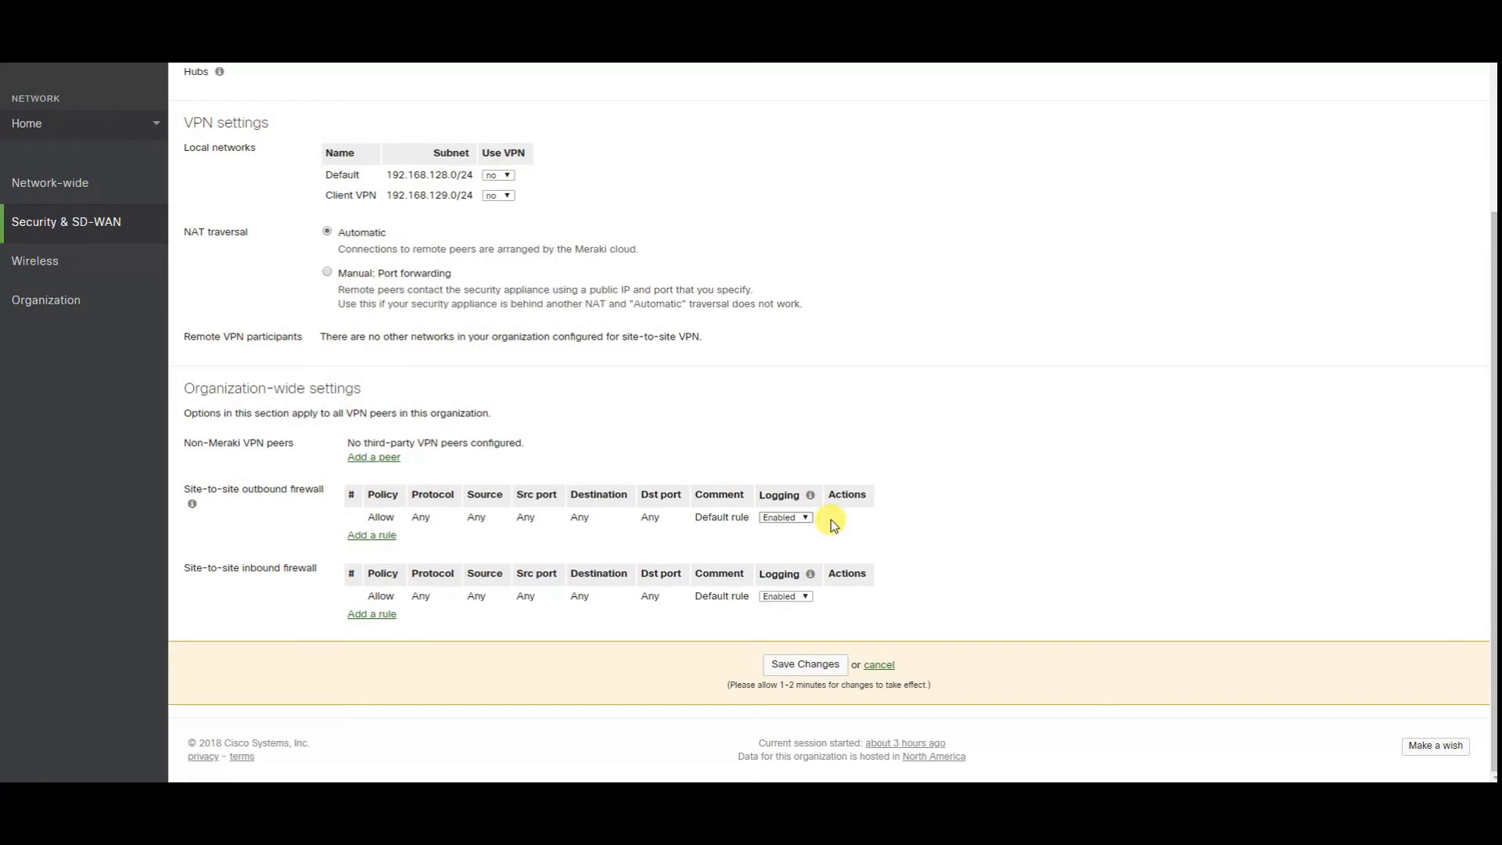
click(892, 665)
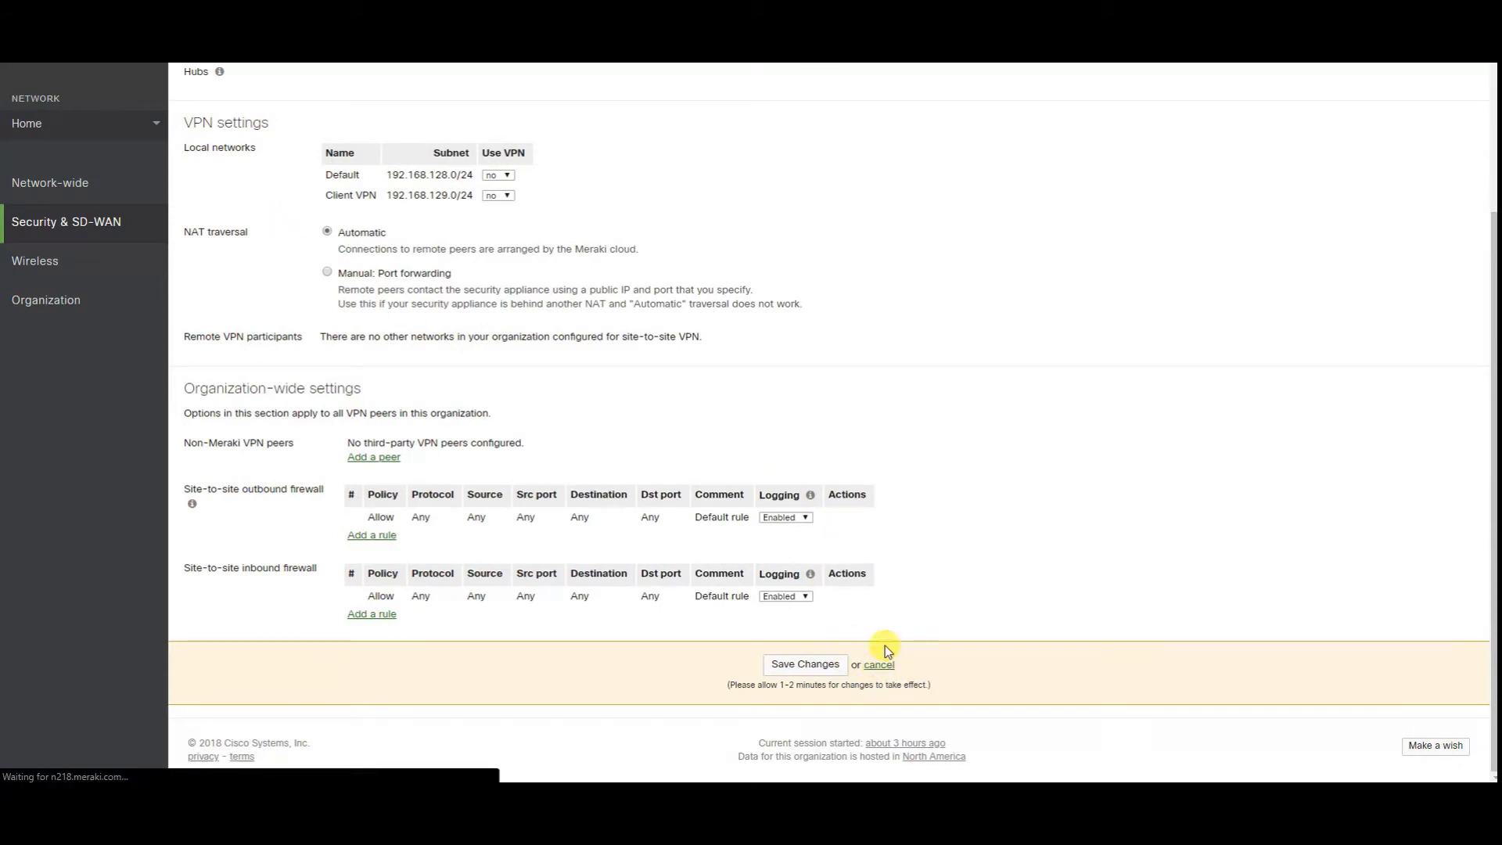
scroll(806, 564, up, 3)
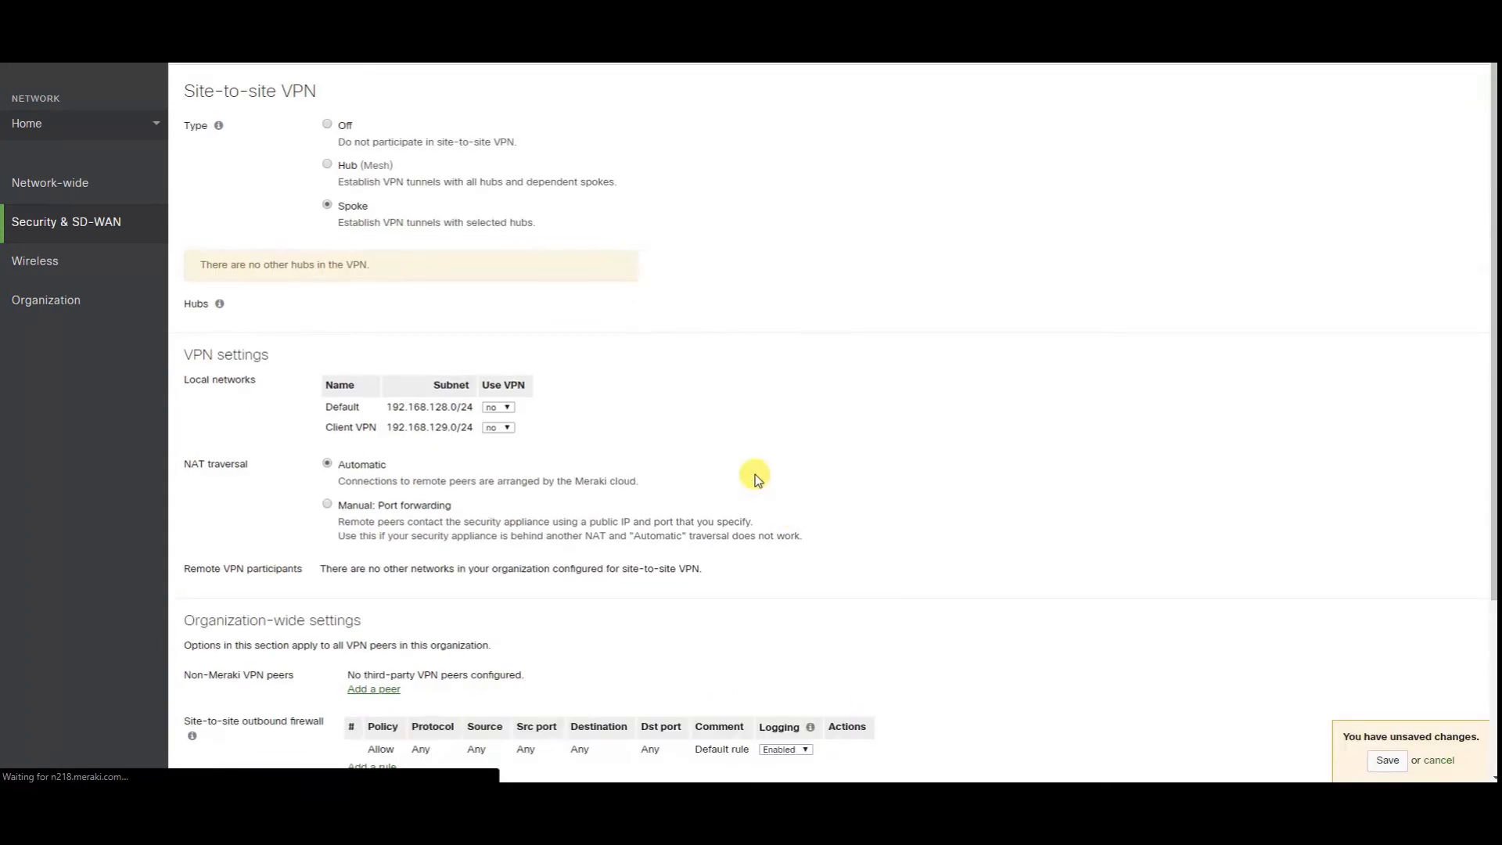
- View the Client VPN settings page and go on to the Active Directory authentication page
mouse_move(96, 232)
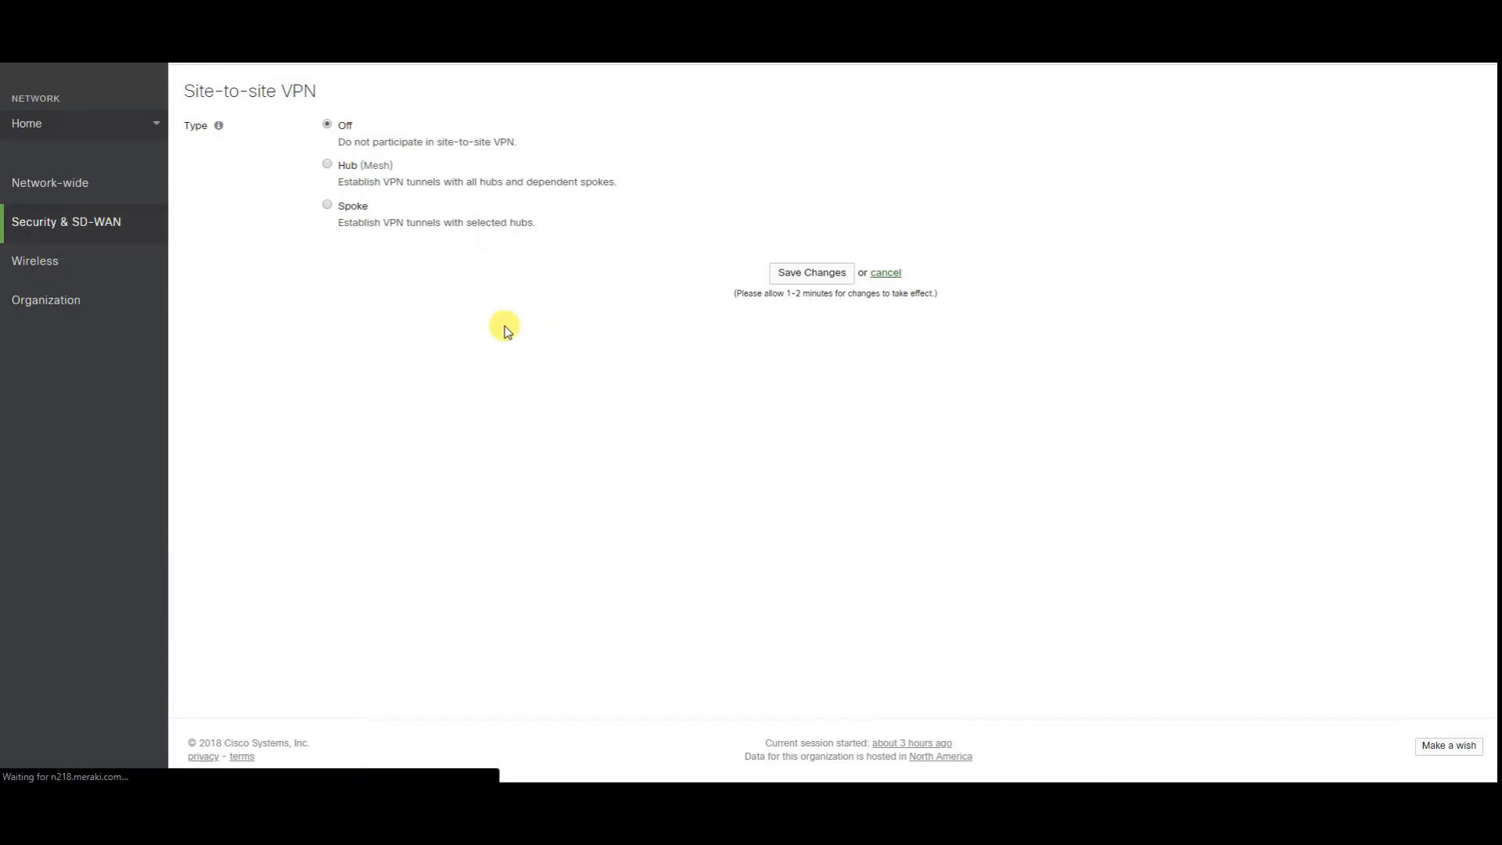
click(382, 202)
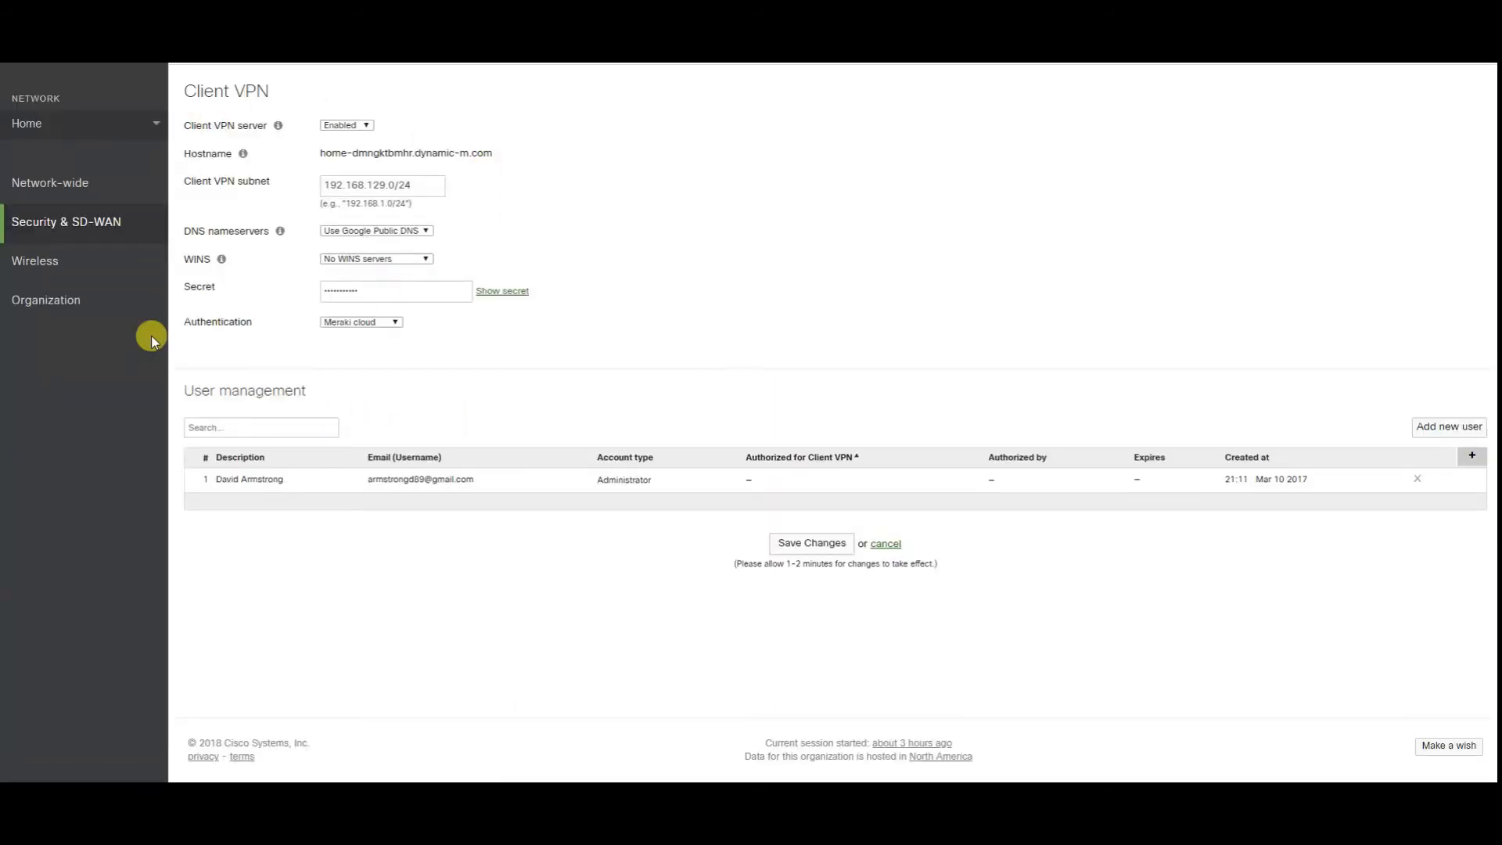
mouse_move(78, 210)
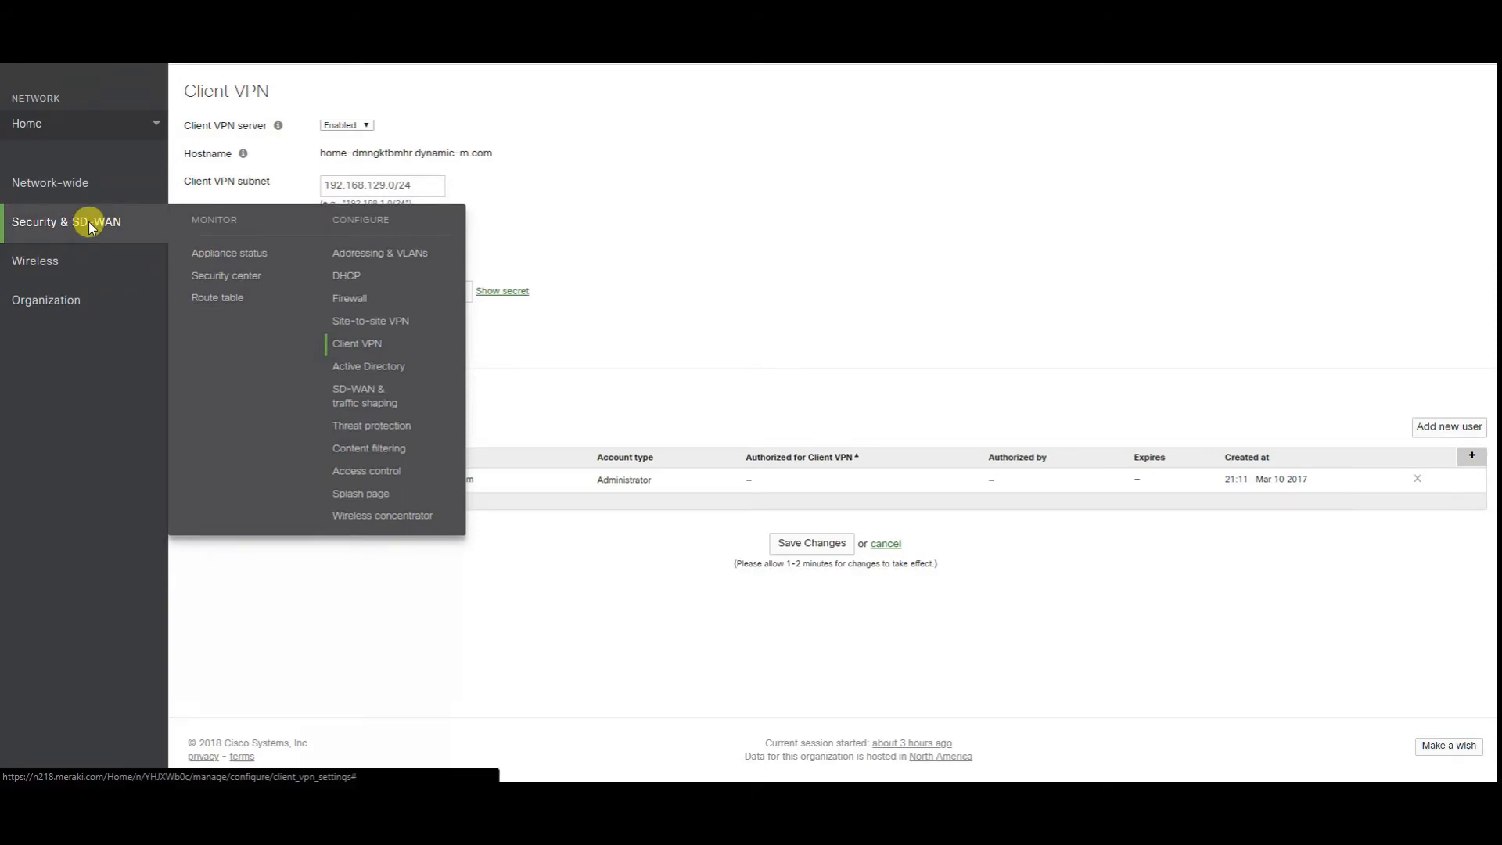
click(369, 366)
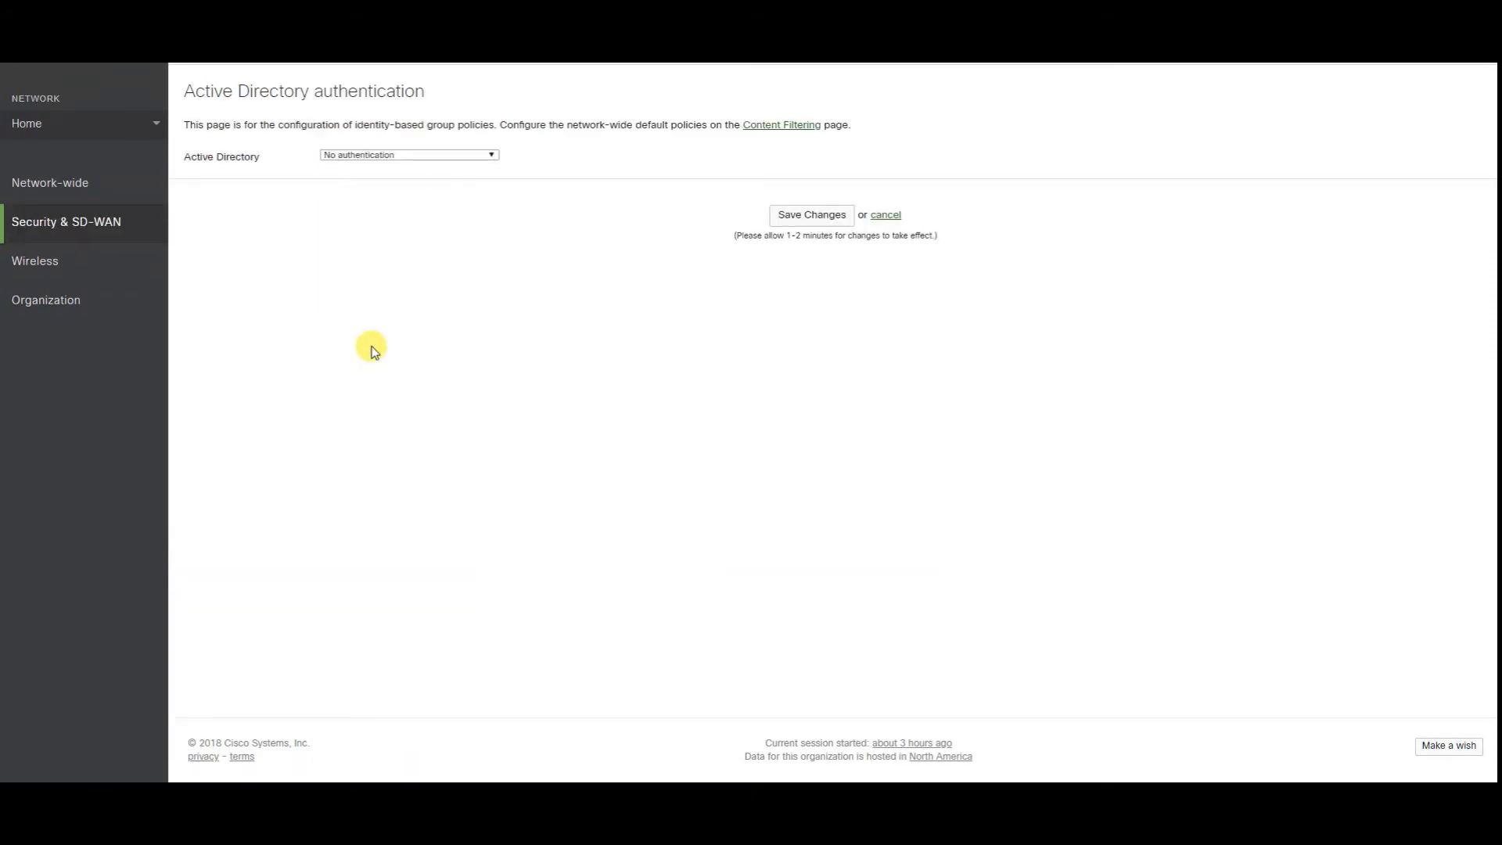
- Try Active Directory user authentication with splash login required for unauthenticated users on the Default VLAN, and cancel the changes
click(350, 155)
click(358, 168)
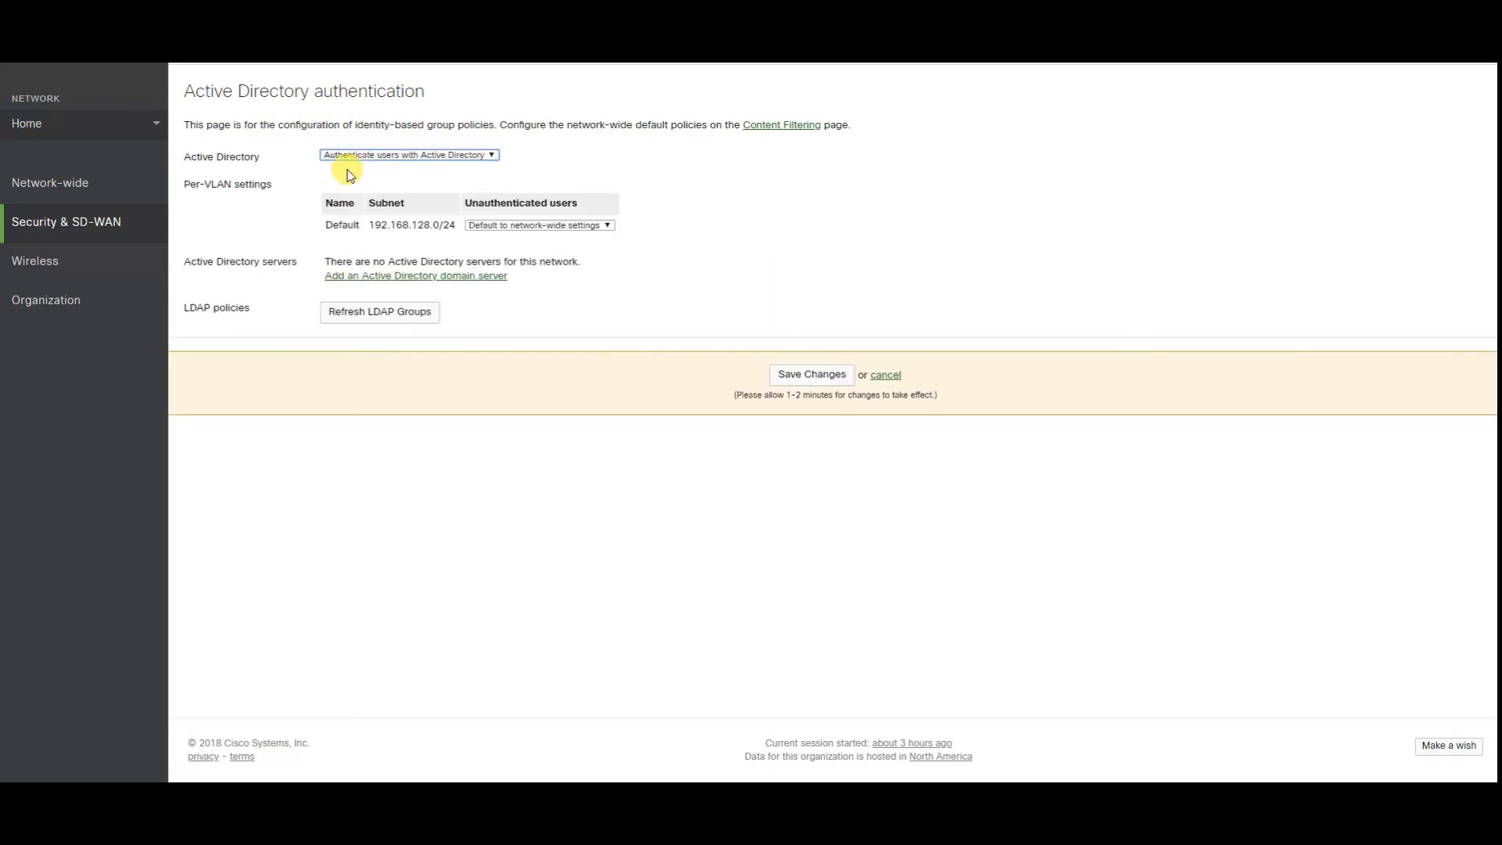
click(537, 225)
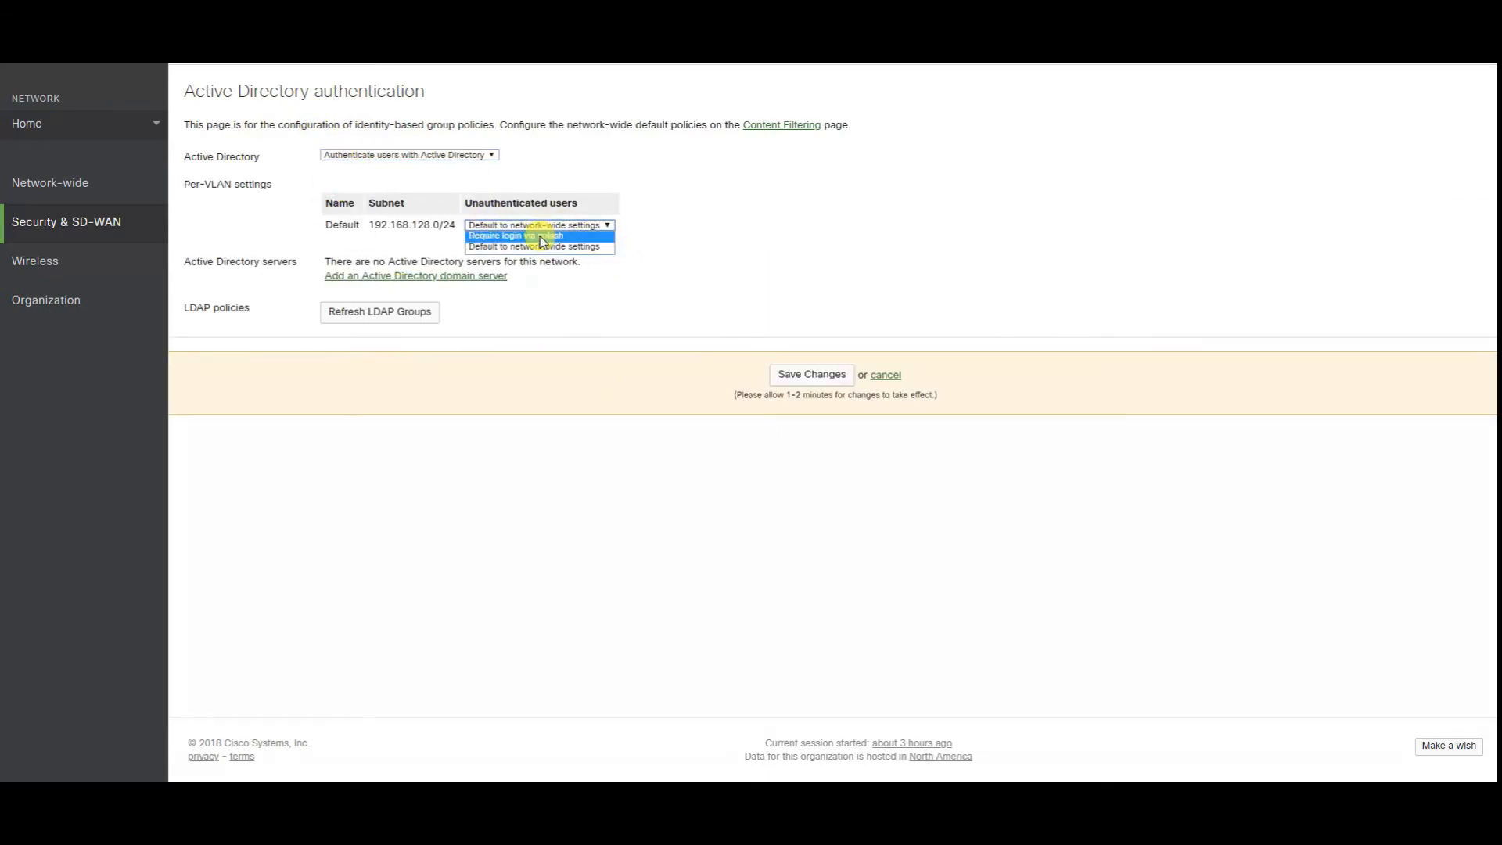
click(539, 236)
click(879, 376)
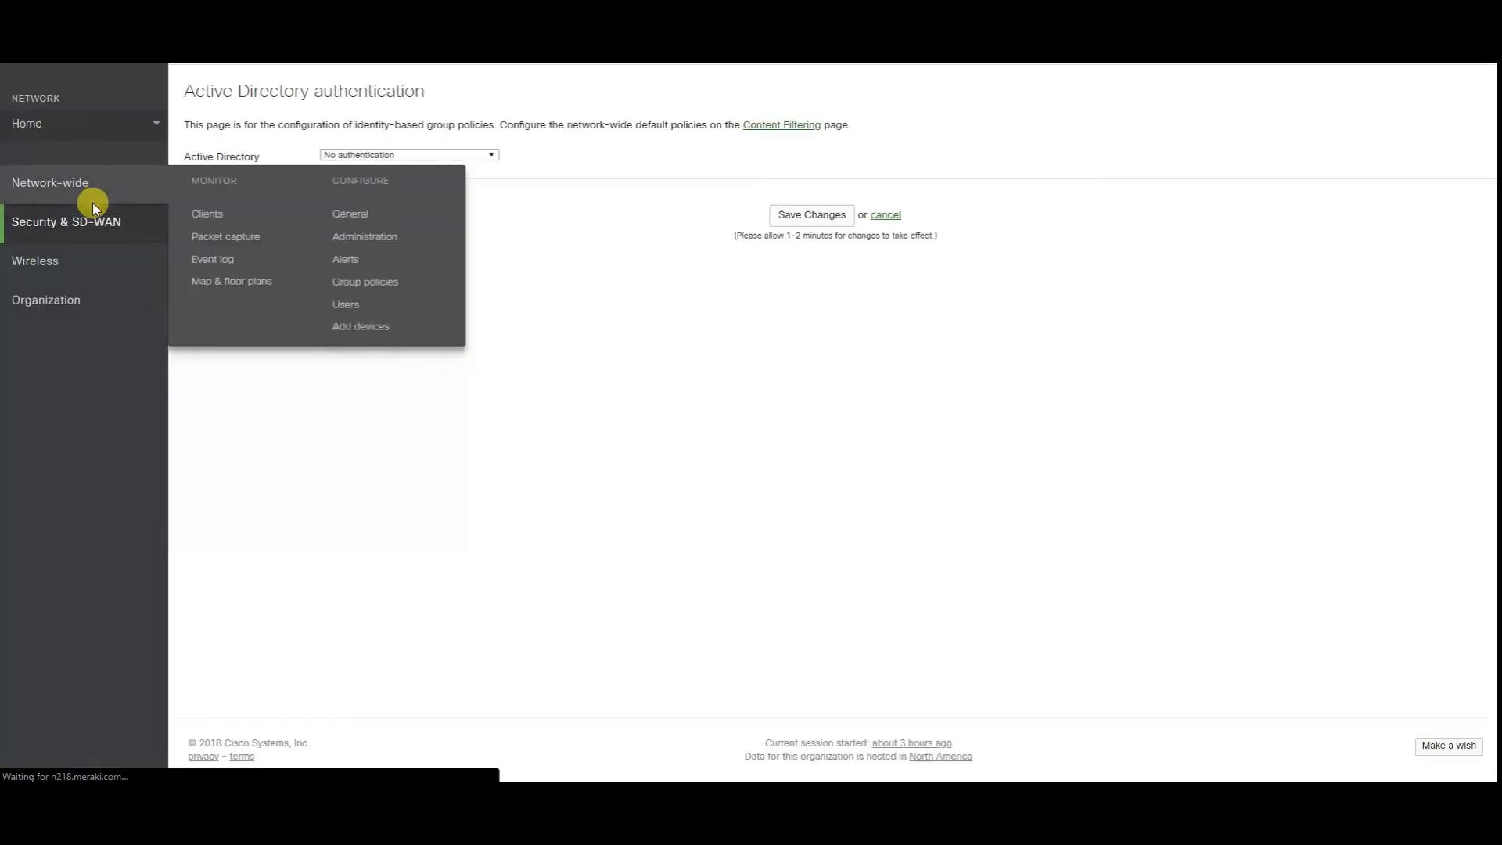
- Open the SD-WAN & traffic shaping page and try enabling load balancing before returning it to Disabled
click(403, 393)
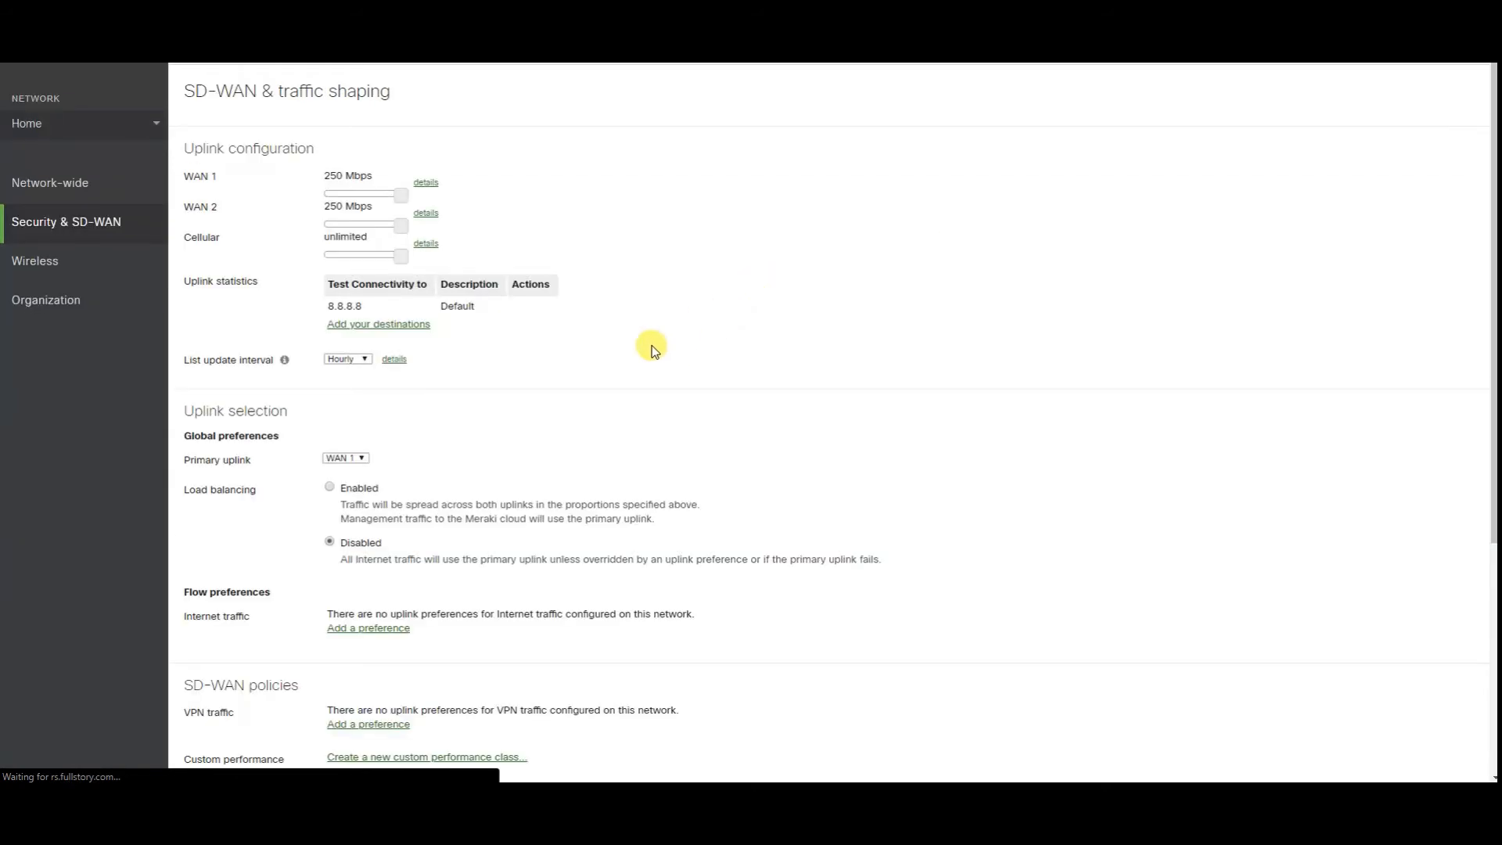
scroll(487, 392, down, 2)
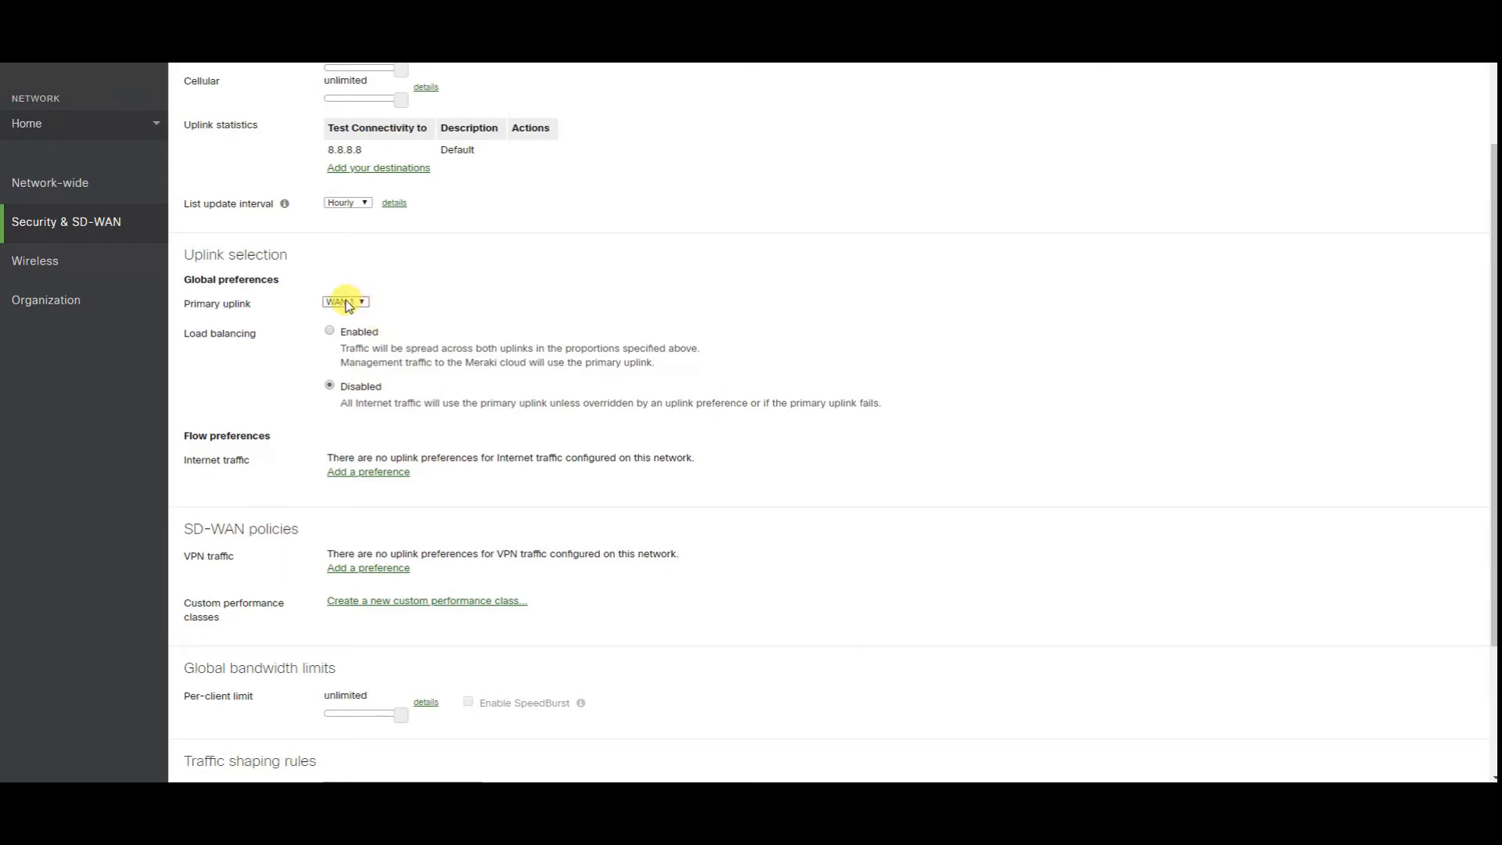
click(424, 322)
click(331, 330)
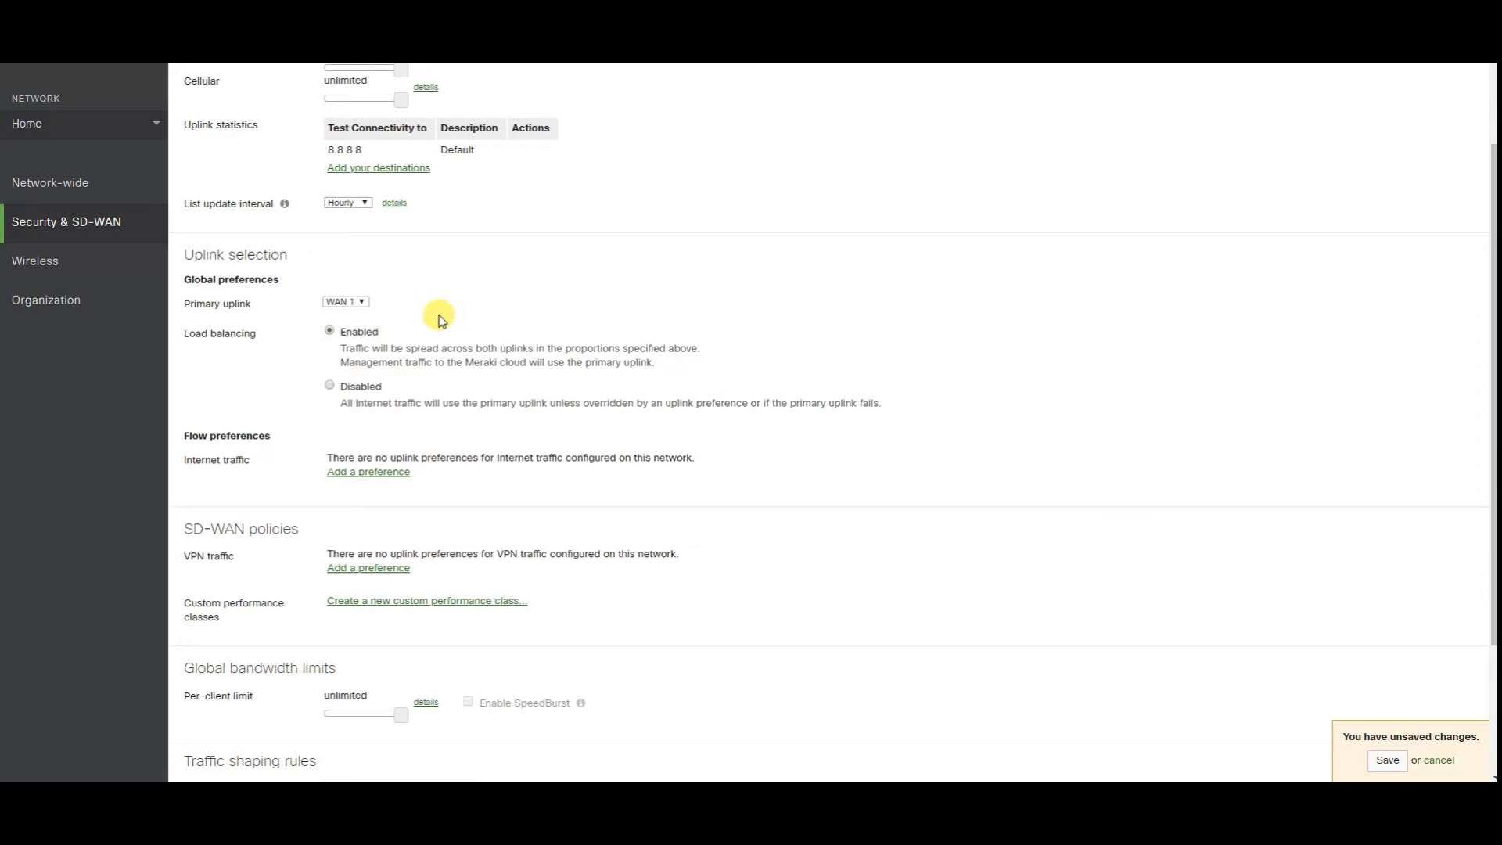
click(352, 385)
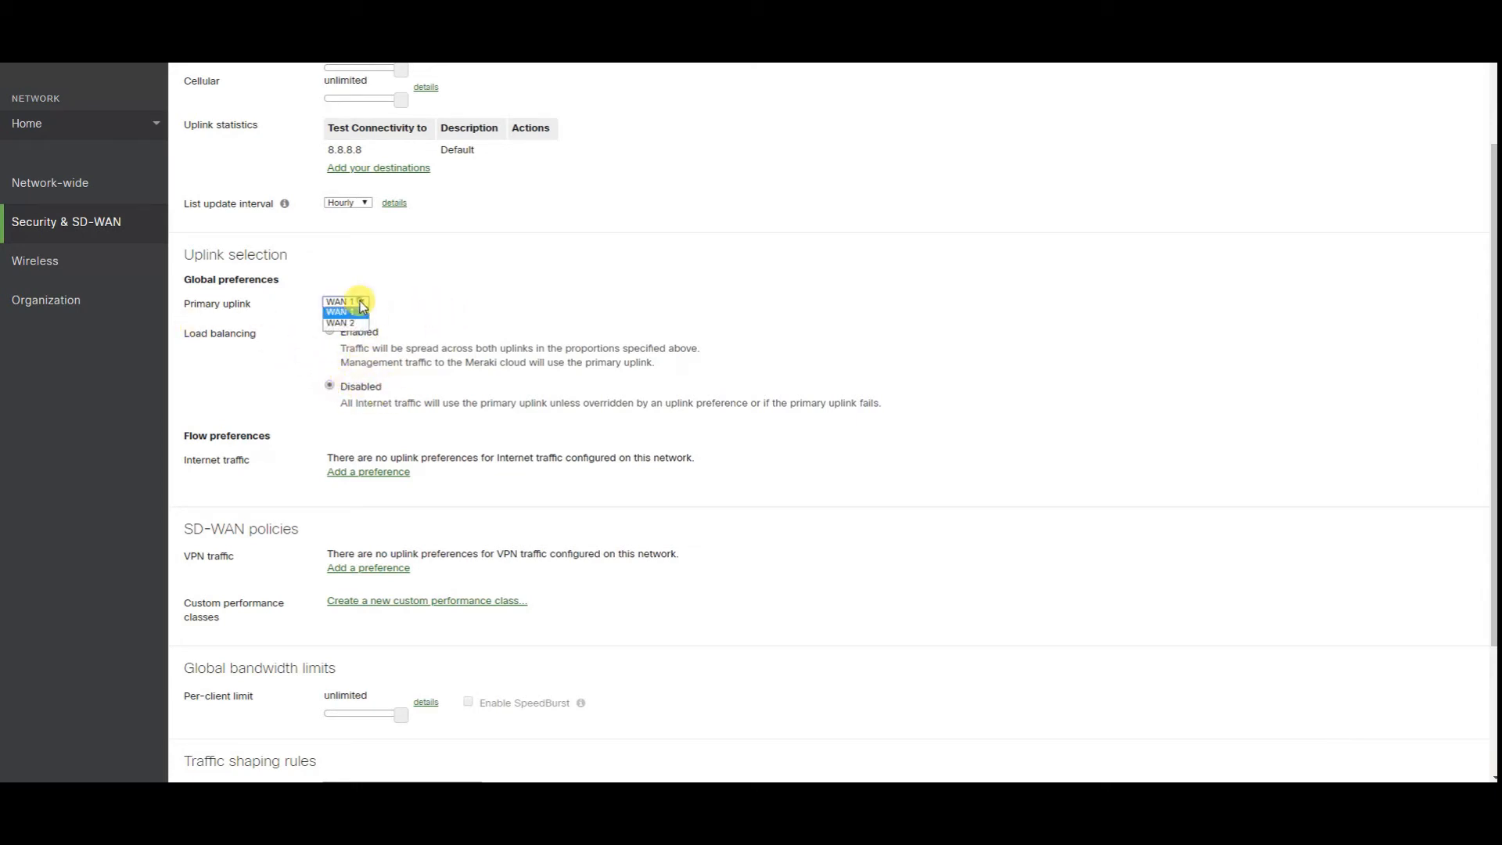
- Review the primary uplink choices and the load balancing description under uplink selection, keeping WAN 1 as primary
click(446, 302)
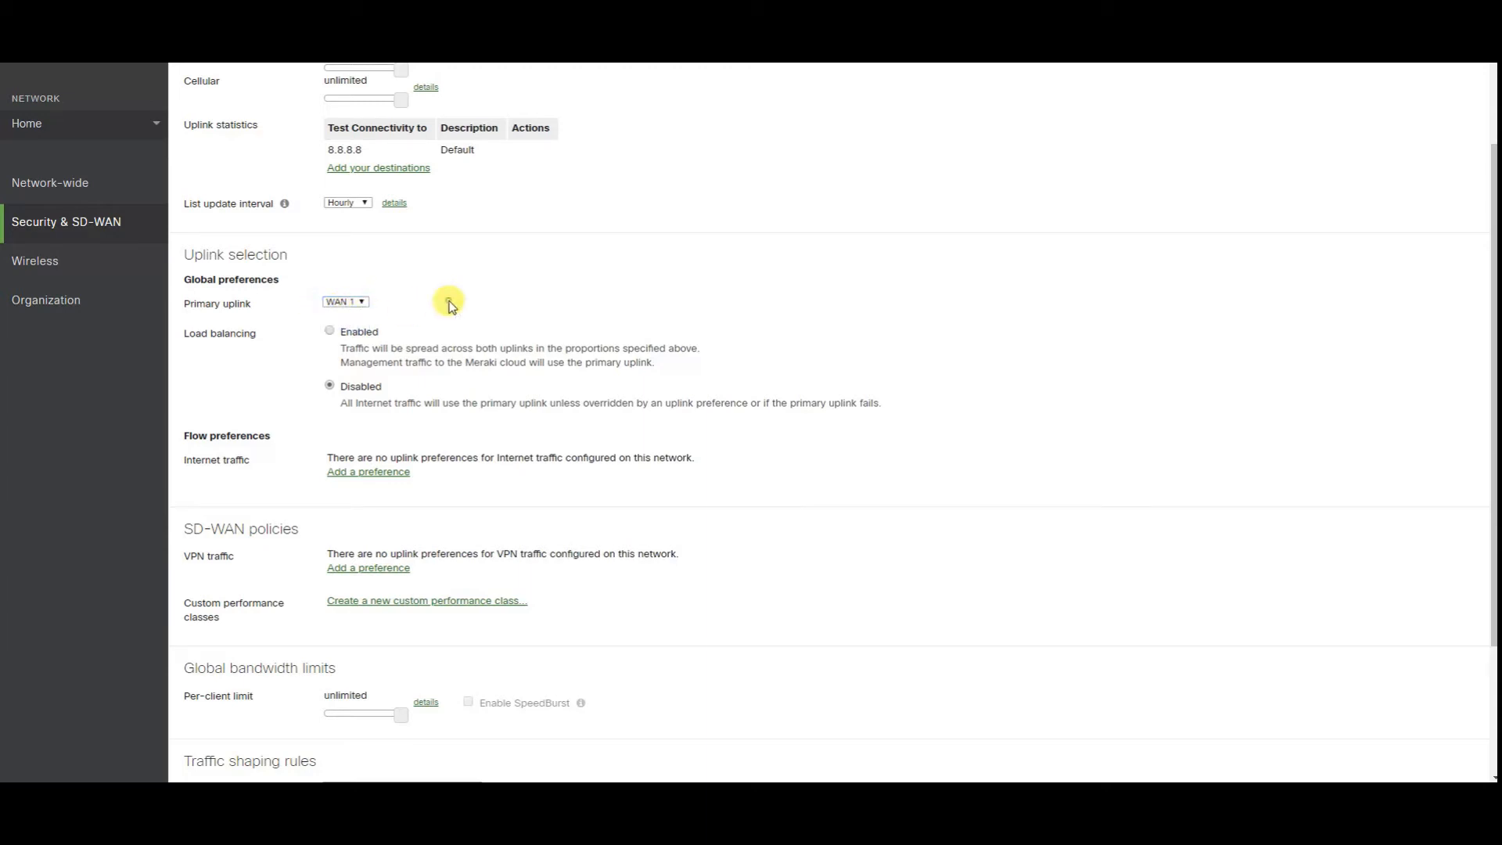
click(366, 315)
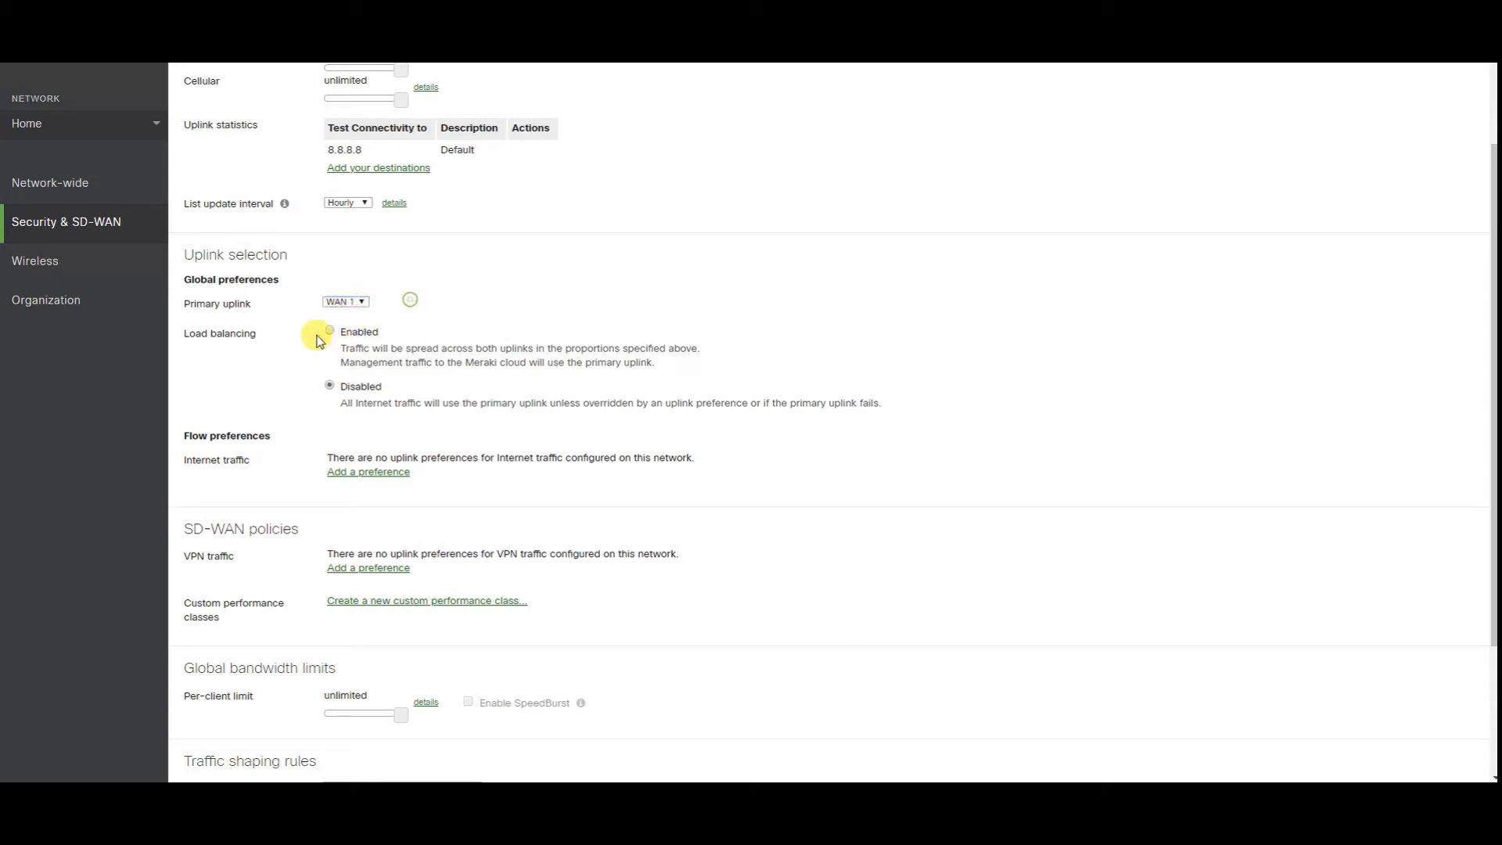
drag(181, 336, 514, 335)
click(622, 344)
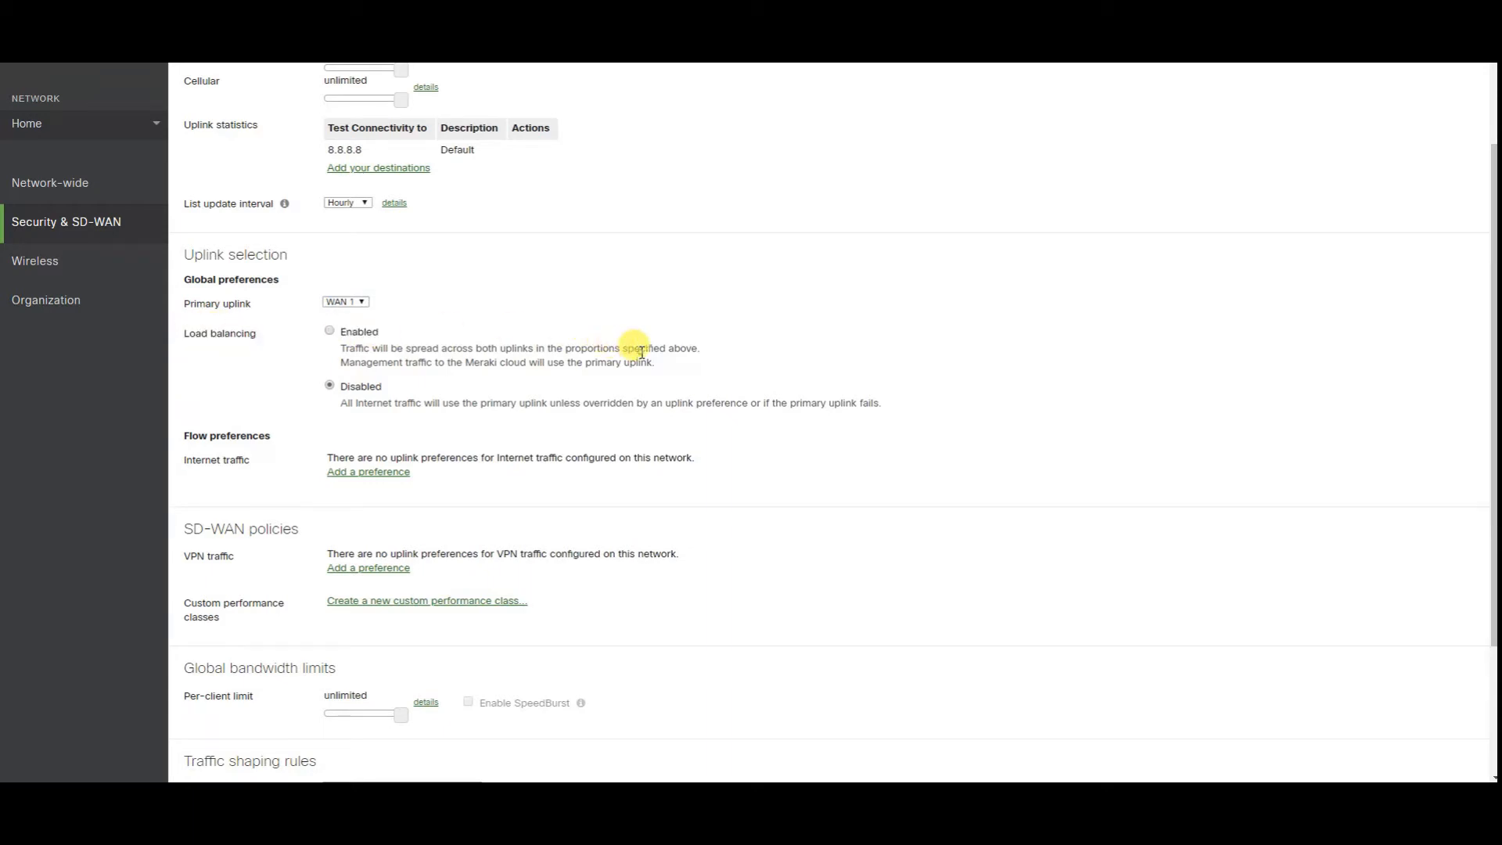
- Start an uplink preference for VPN traffic and browse its traffic filter categories, including Security
scroll(579, 397, down, 3)
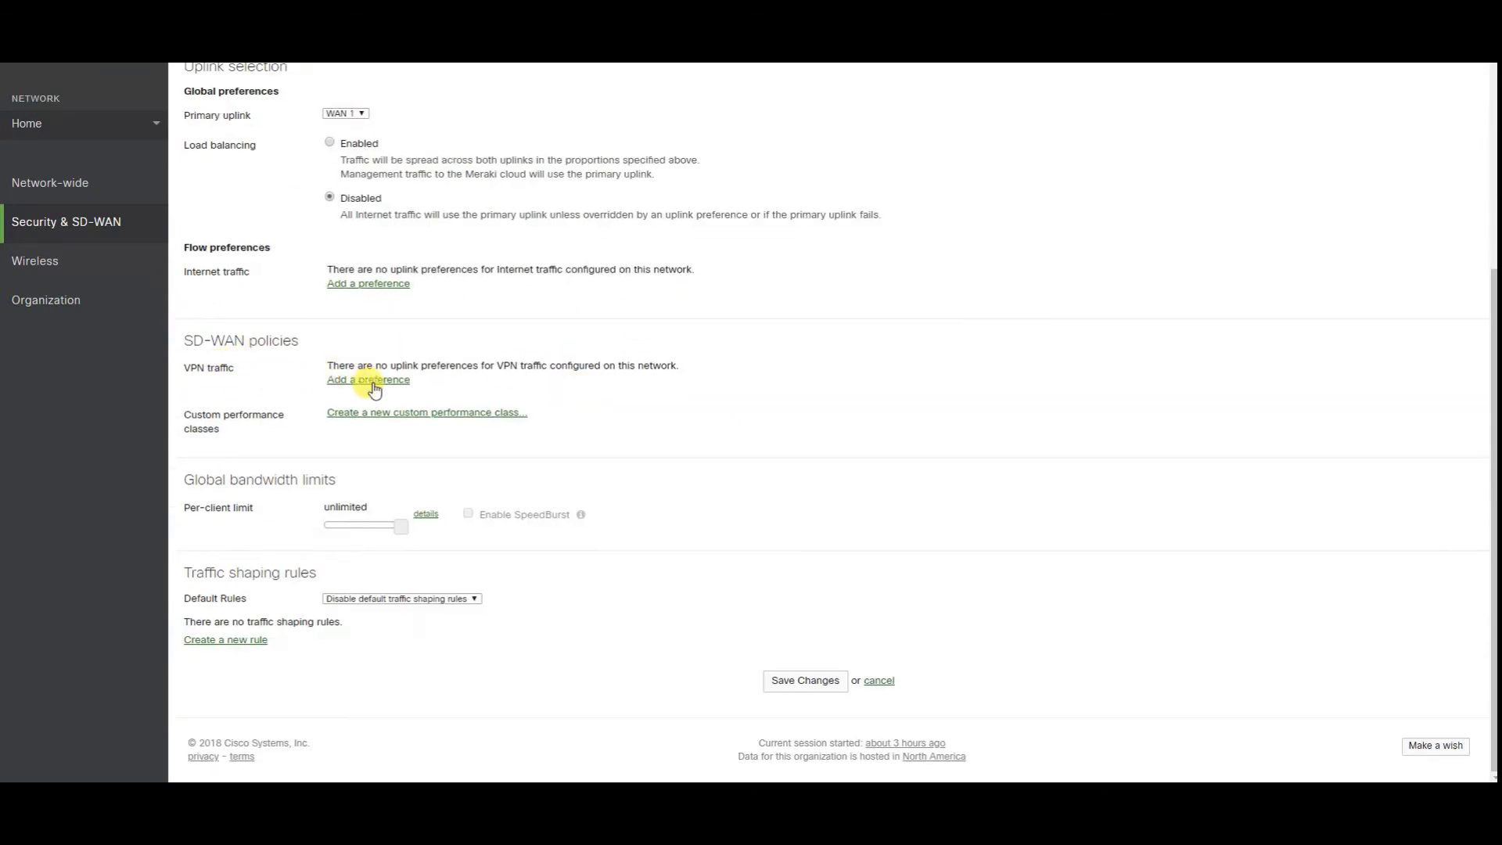
click(346, 380)
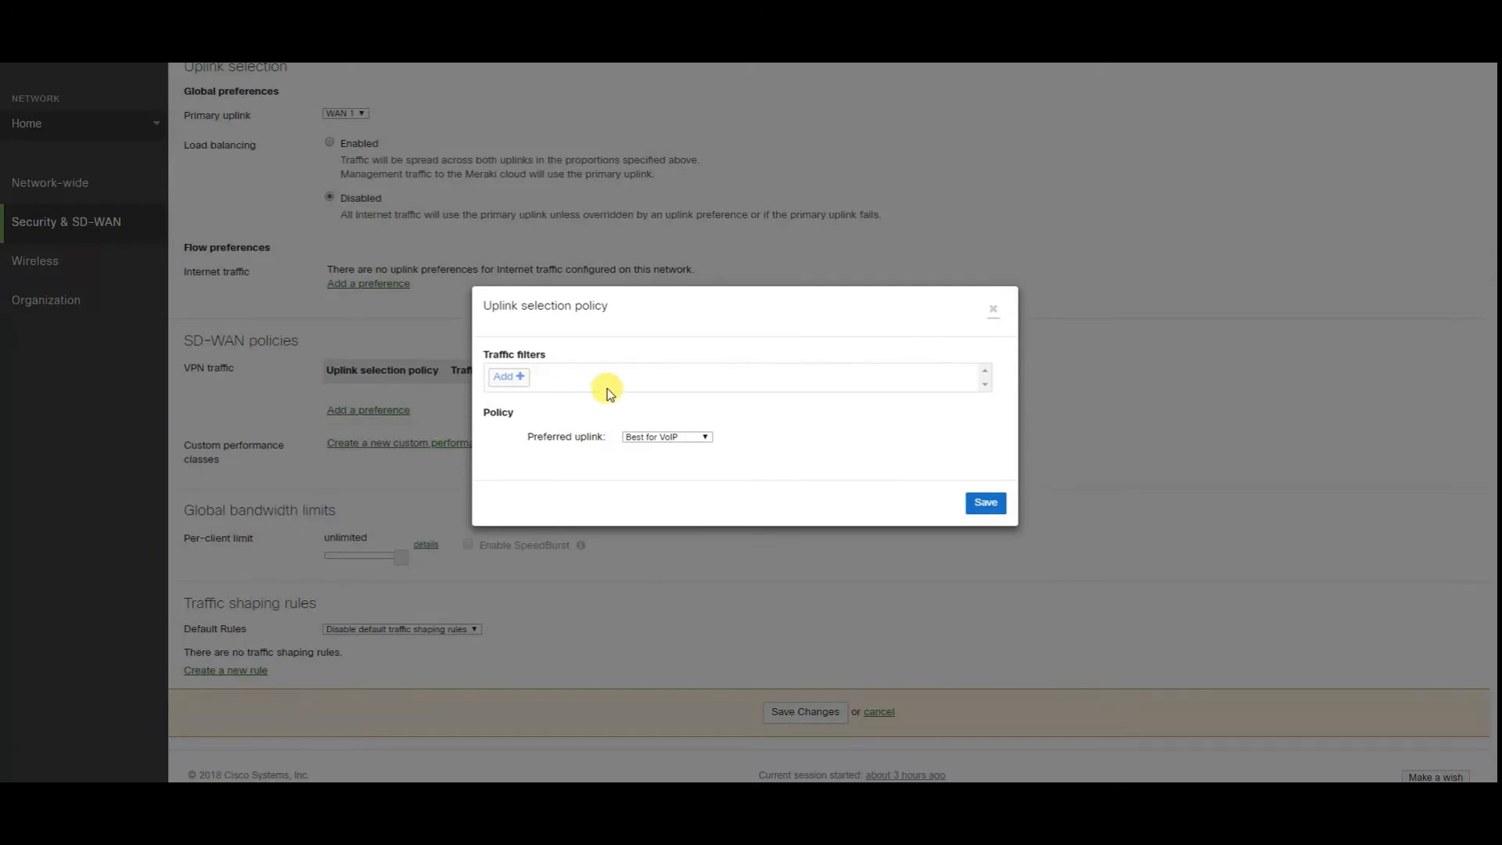
click(521, 378)
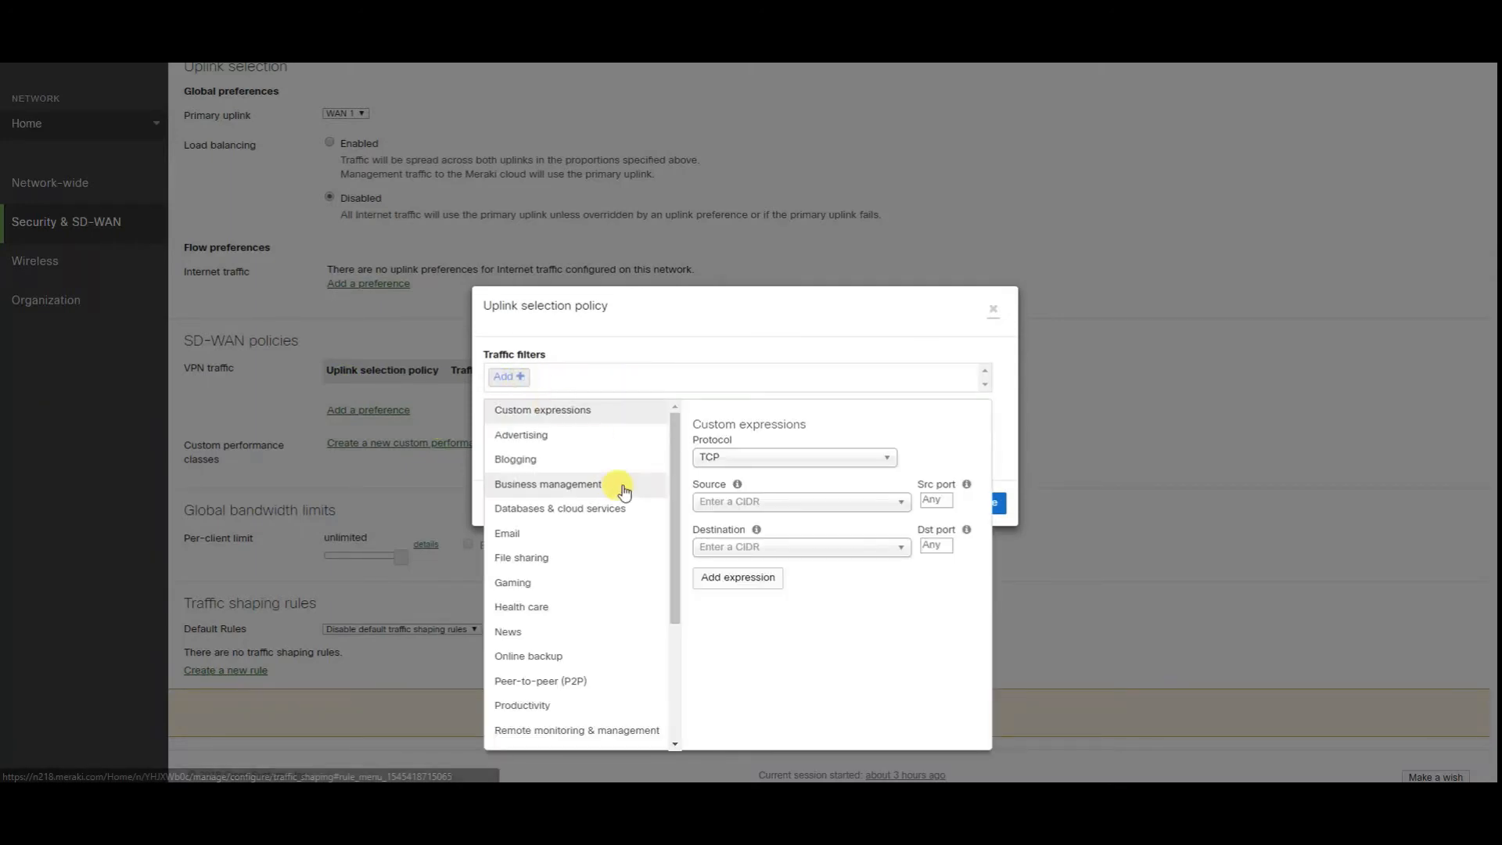
scroll(626, 540, down, 3)
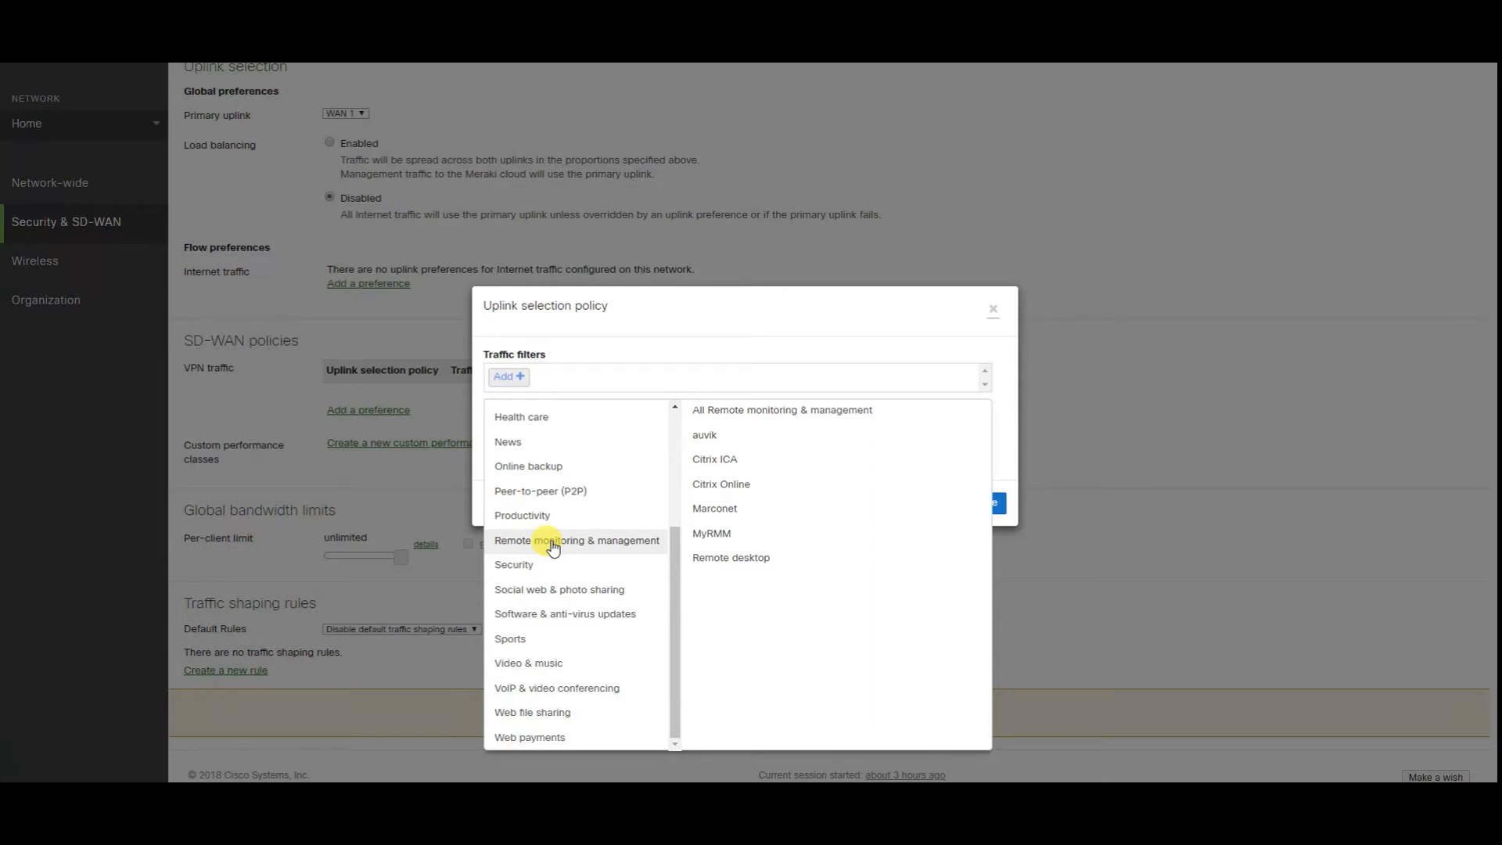
click(597, 567)
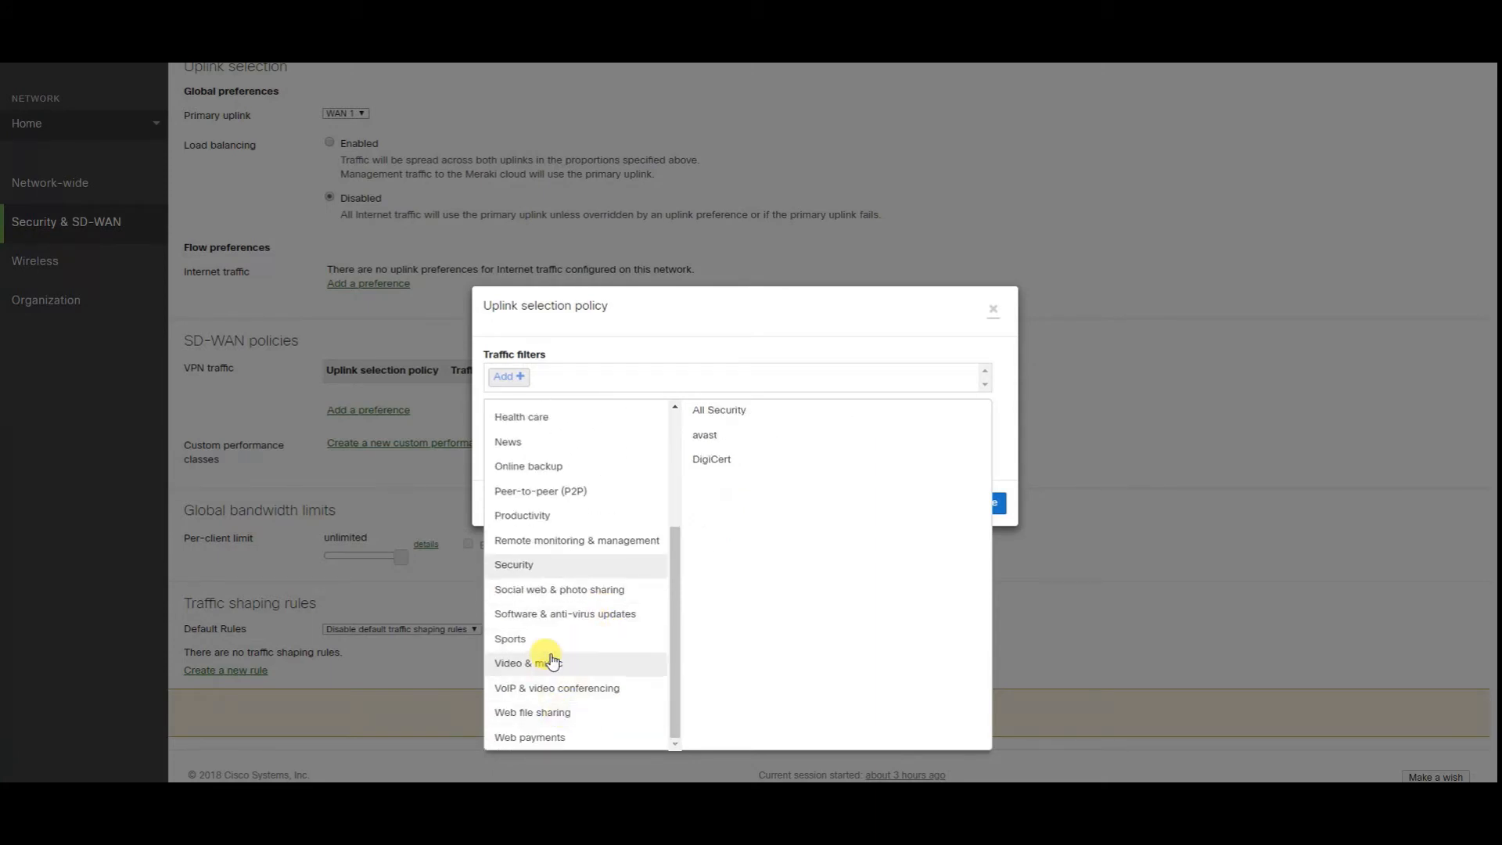
scroll(548, 641, up, 3)
click(665, 343)
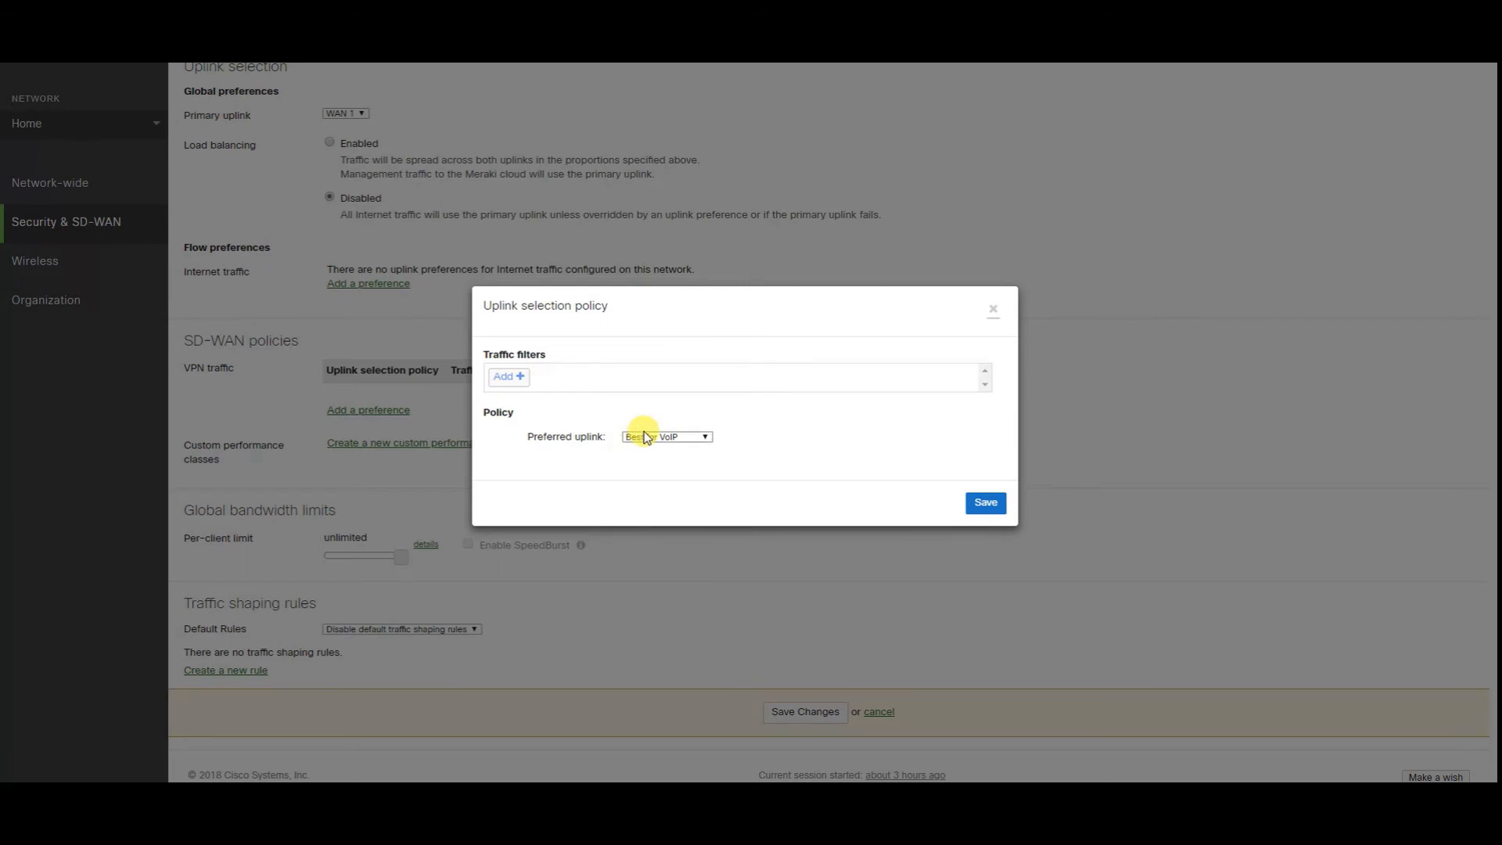
- Set the policy's preferred uplink to Global preference and close the uplink selection policy without saving
click(687, 436)
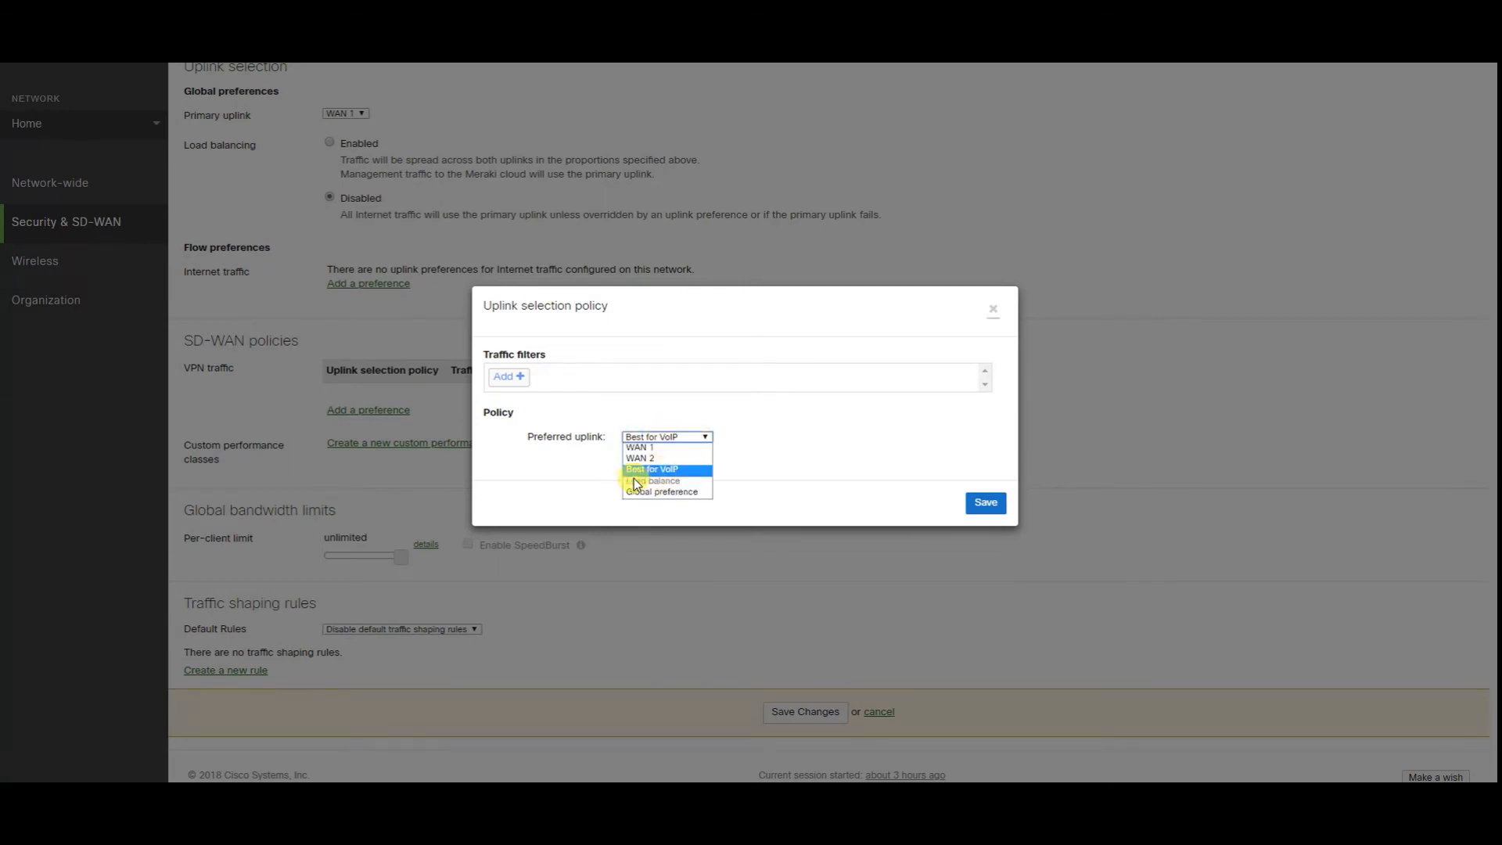
click(680, 493)
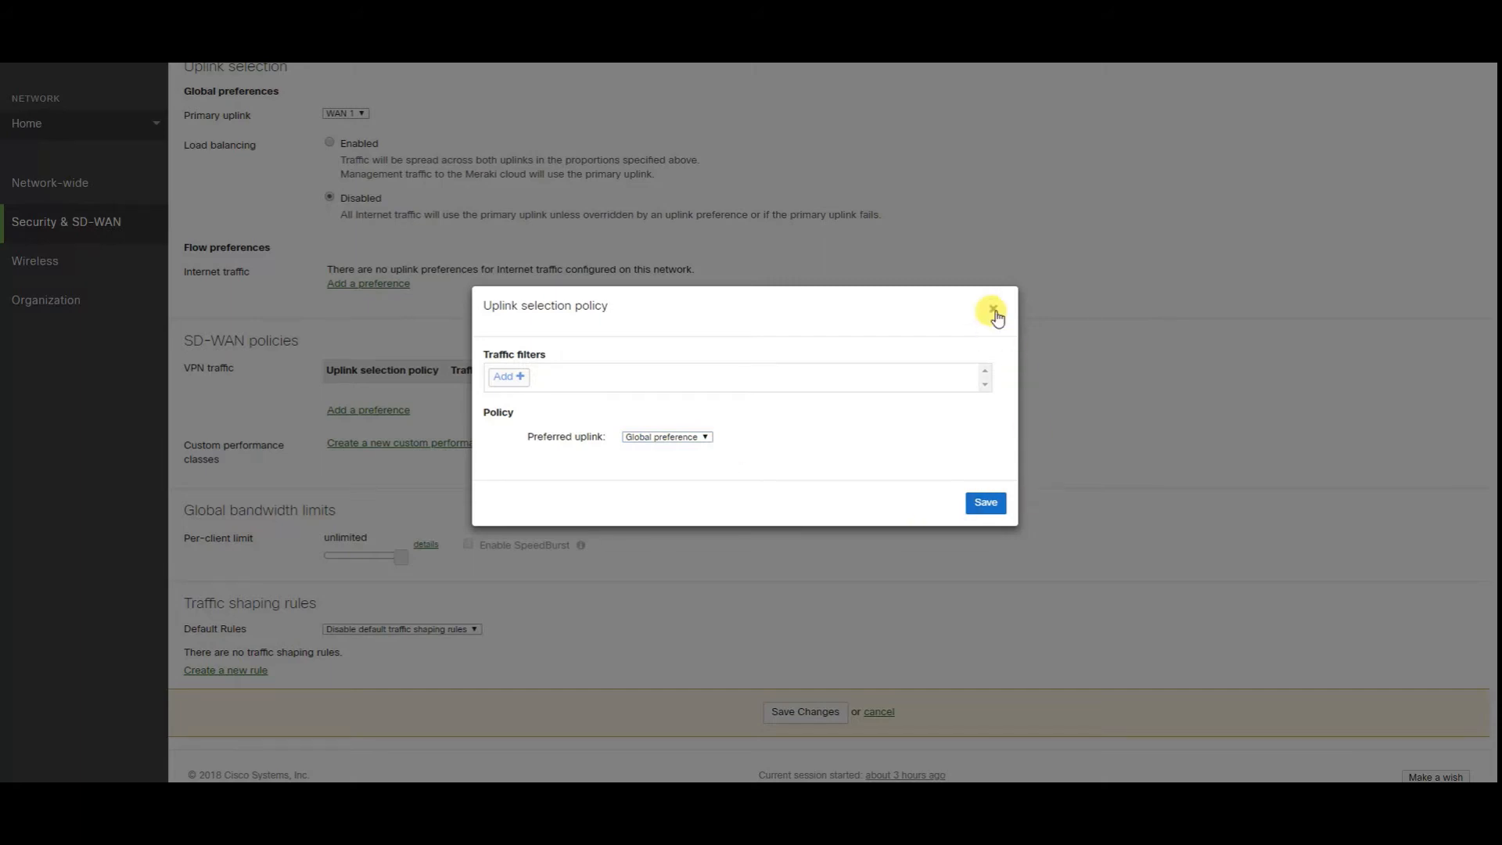
click(993, 311)
- Create a new traffic shaping rule while leaving the default traffic shaping rules disabled
click(423, 598)
click(426, 606)
click(235, 641)
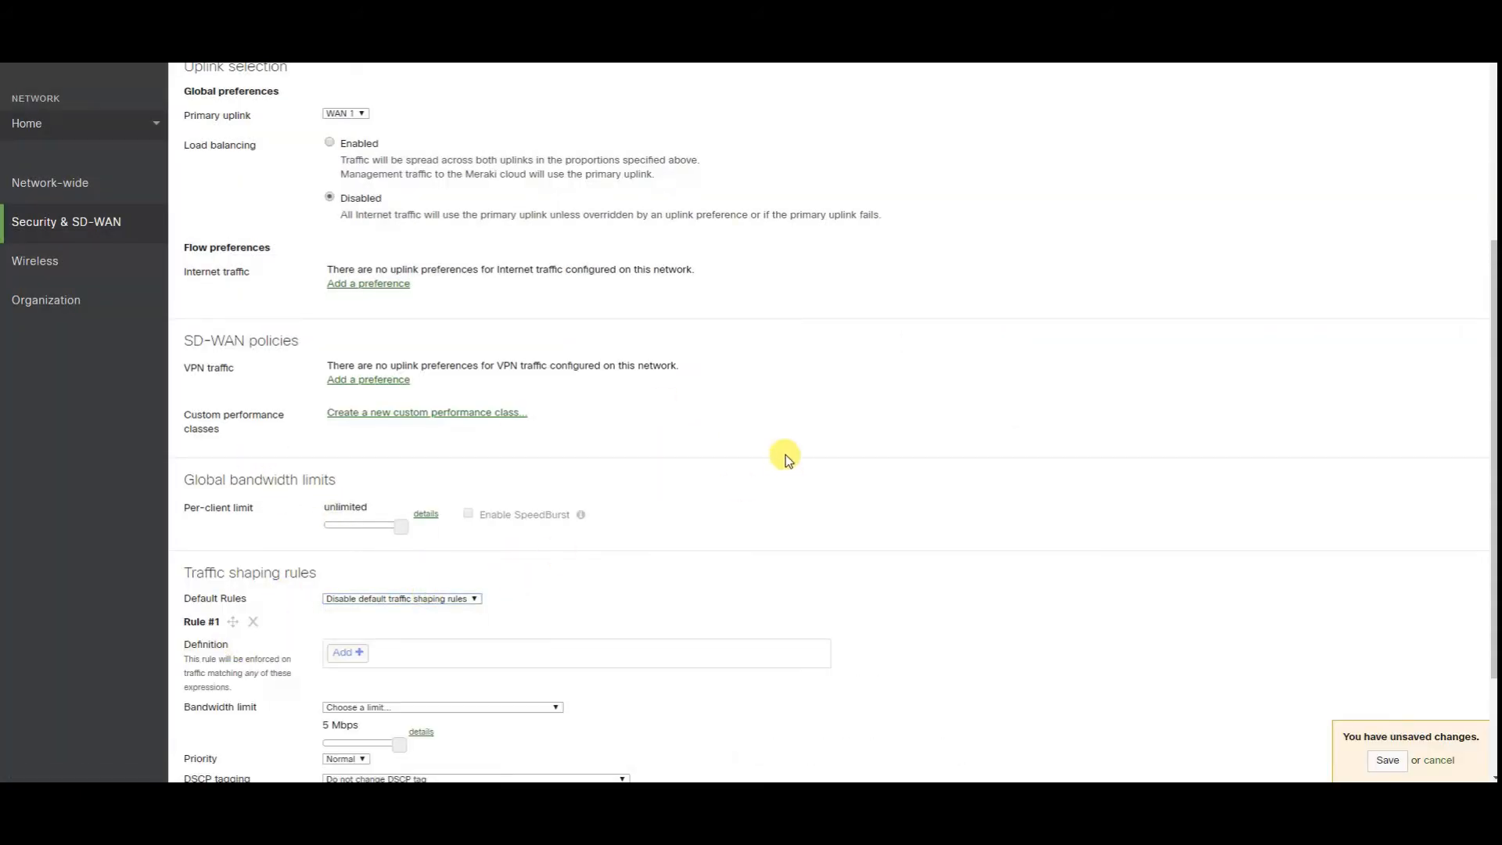
scroll(786, 454, down, 3)
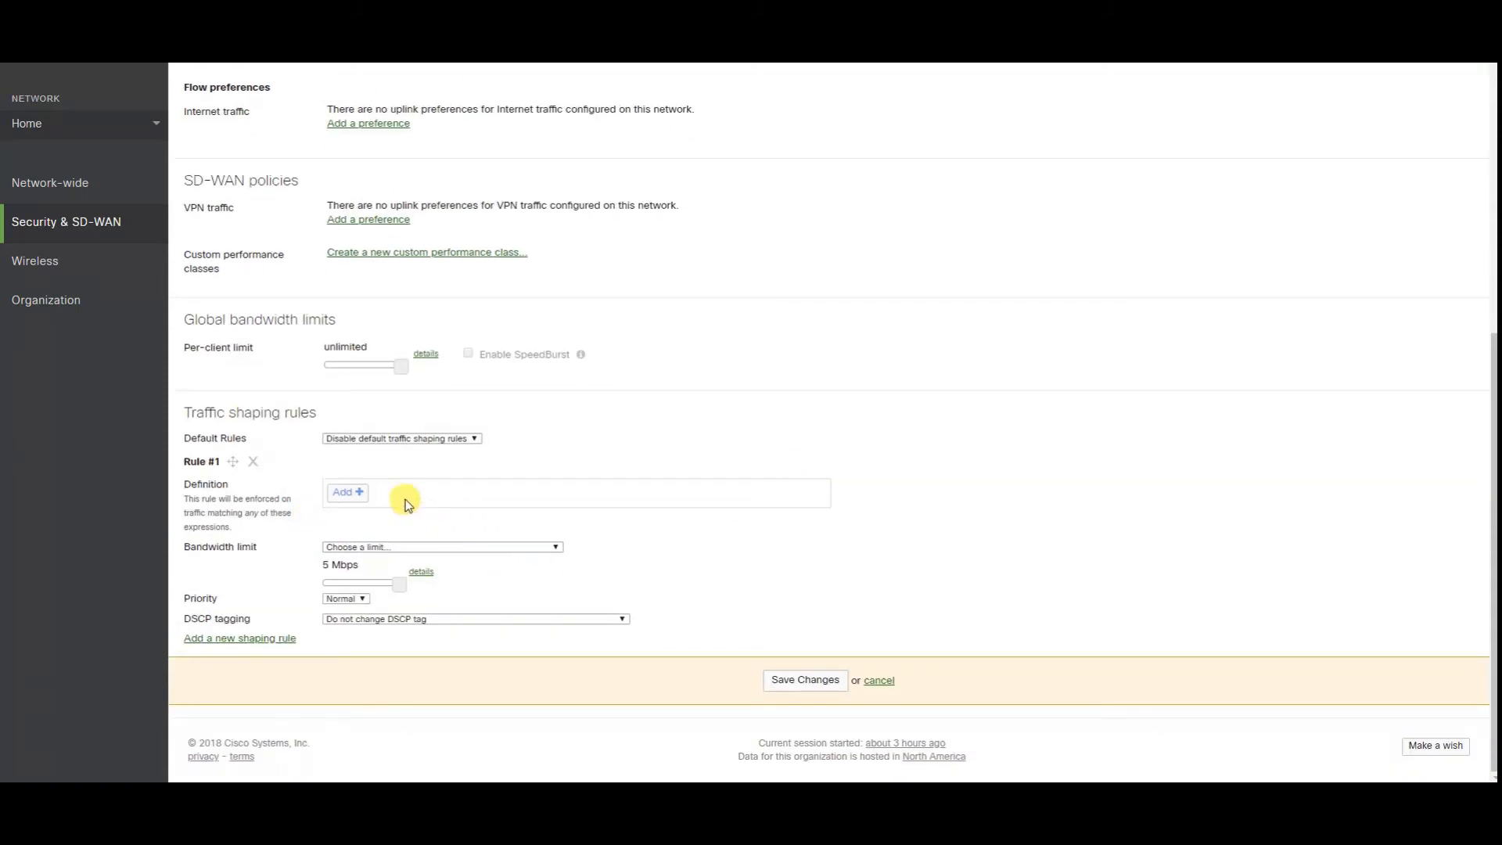
- Browse the traffic categories available for Rule #1's definition, including the Gaming applications, without adding one
click(359, 495)
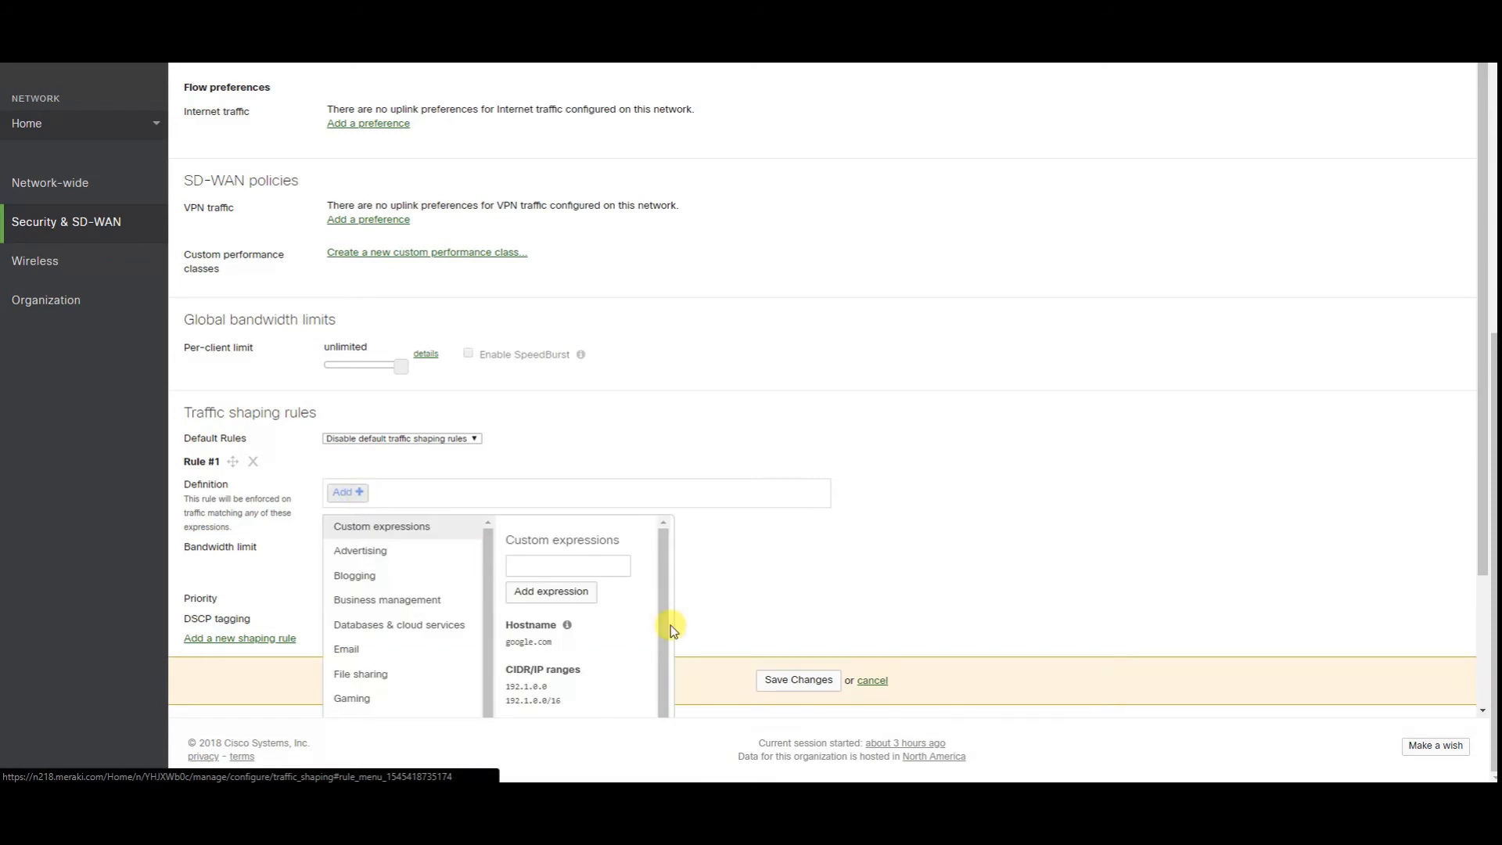
scroll(670, 626, down, 3)
click(427, 555)
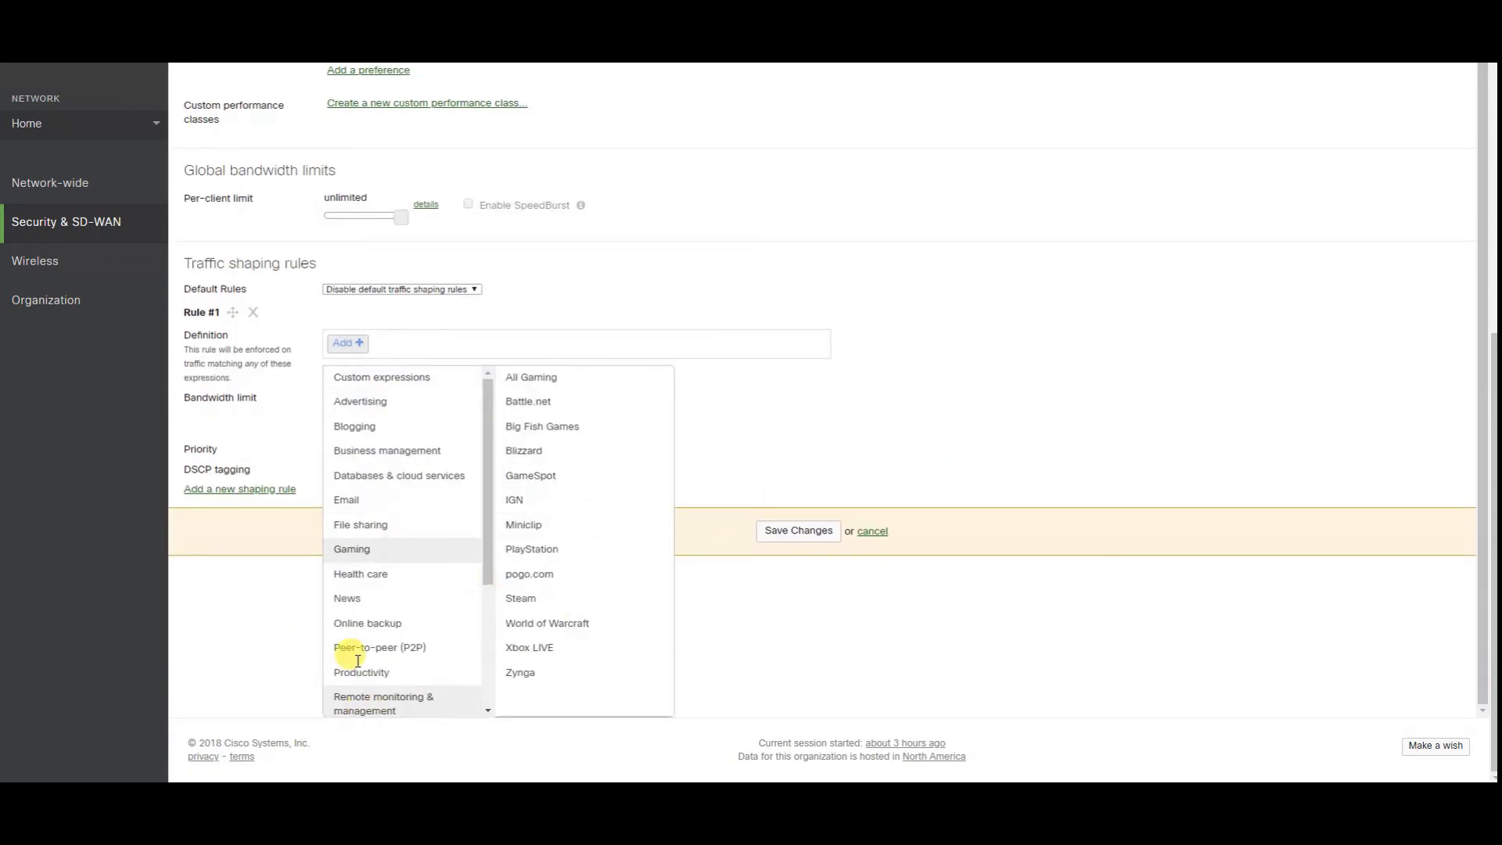
click(789, 407)
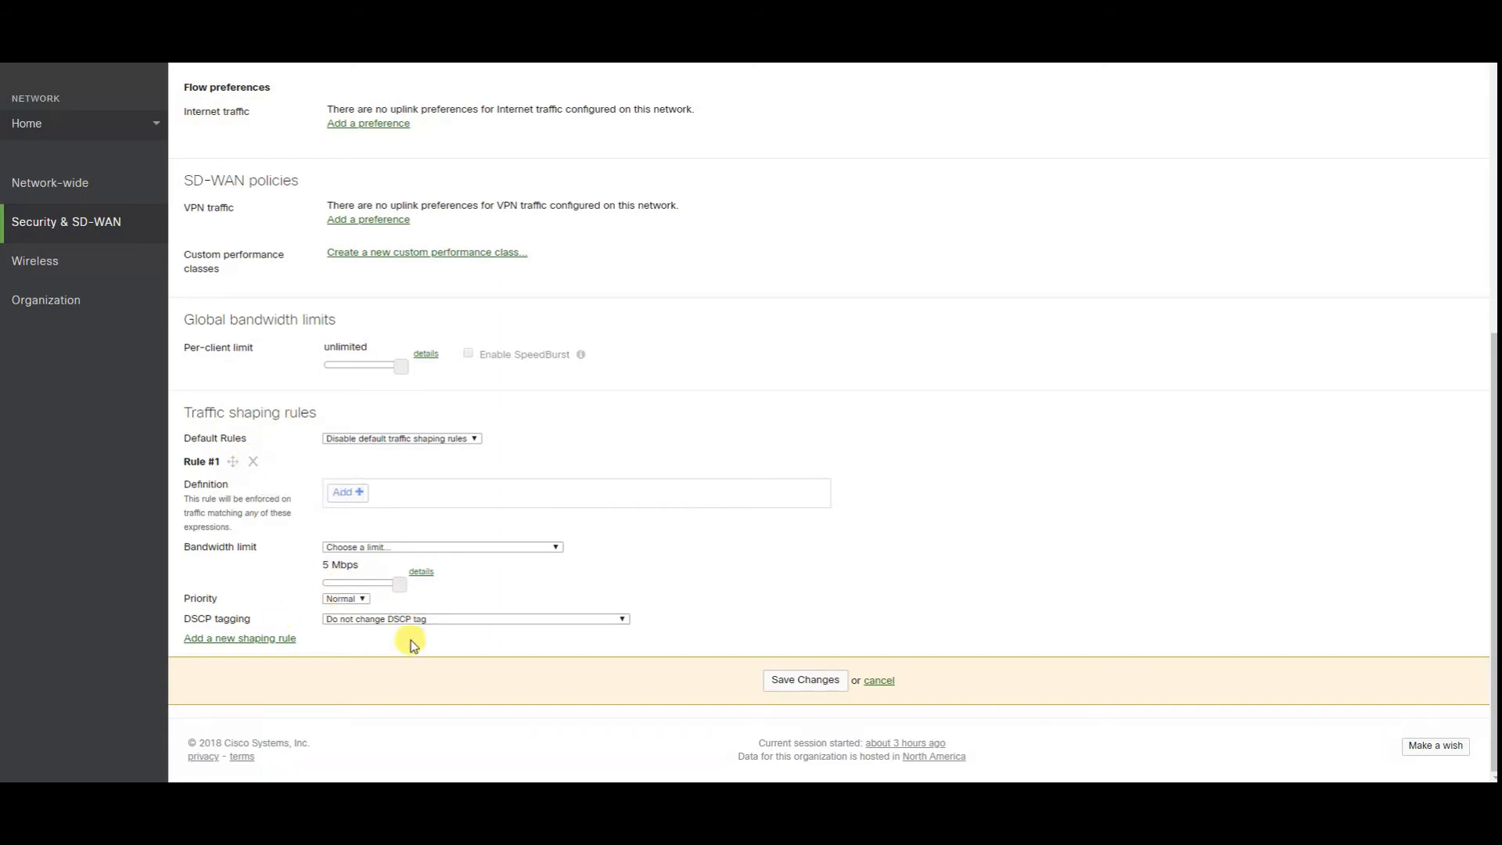
- Review the DSCP tagging options for Rule #1, keeping Do not change DSCP tag
click(486, 618)
scroll(477, 501, down, 2)
scroll(450, 403, up, 2)
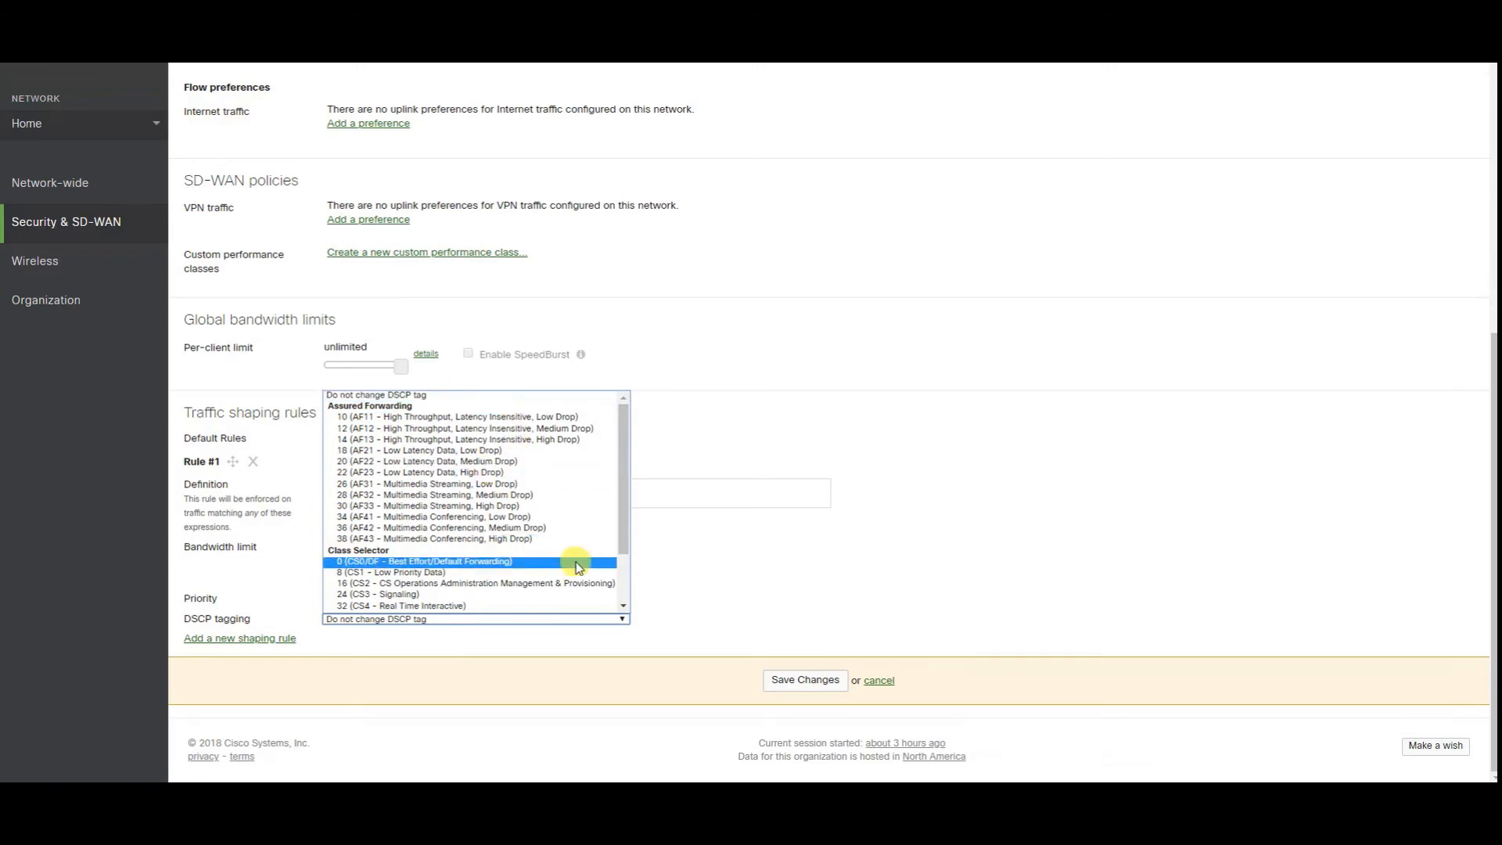
scroll(577, 583, down, 2)
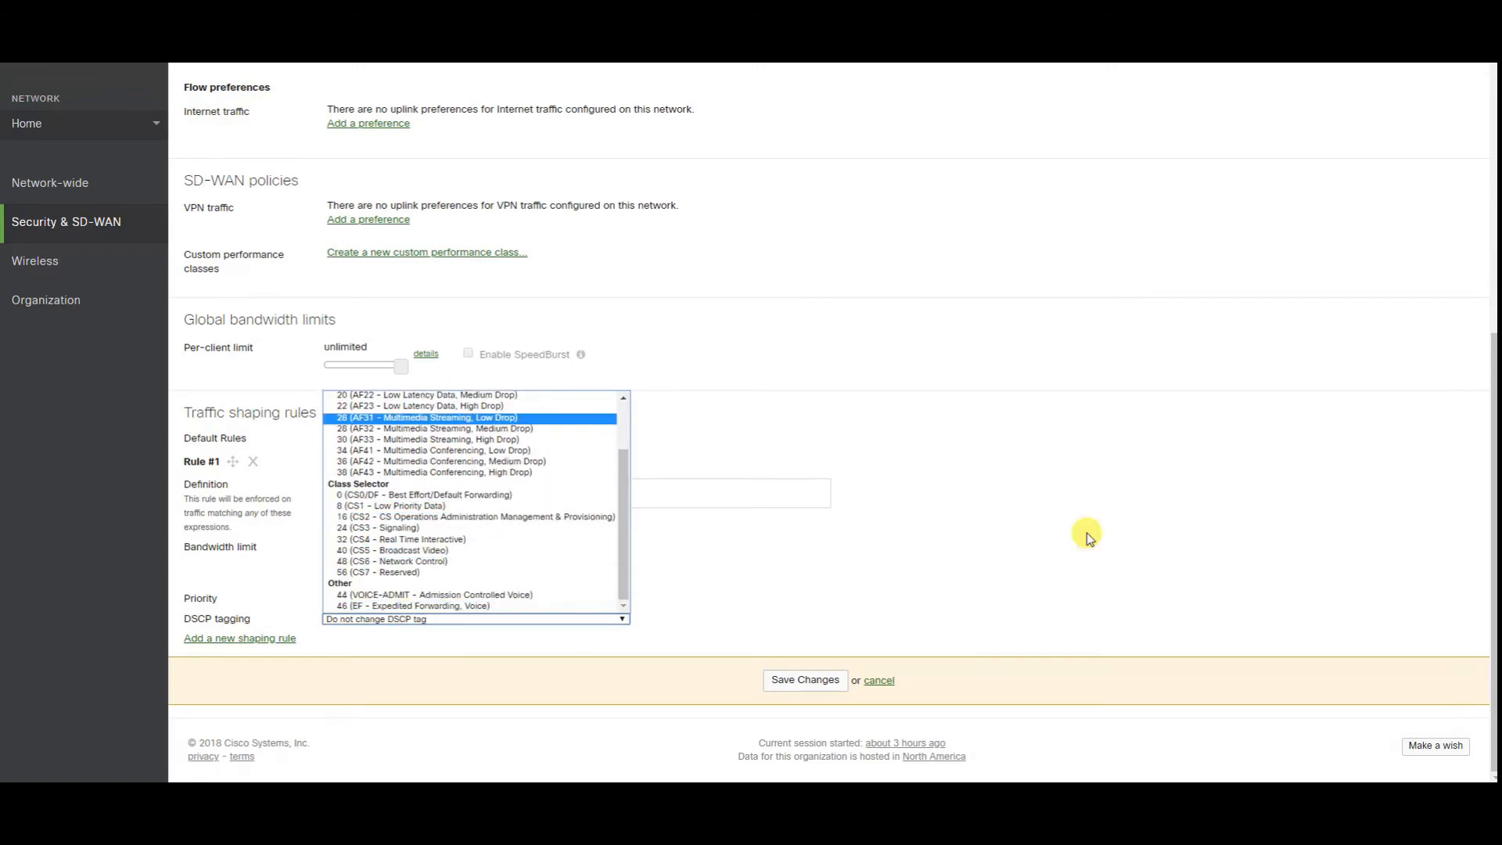
click(1099, 553)
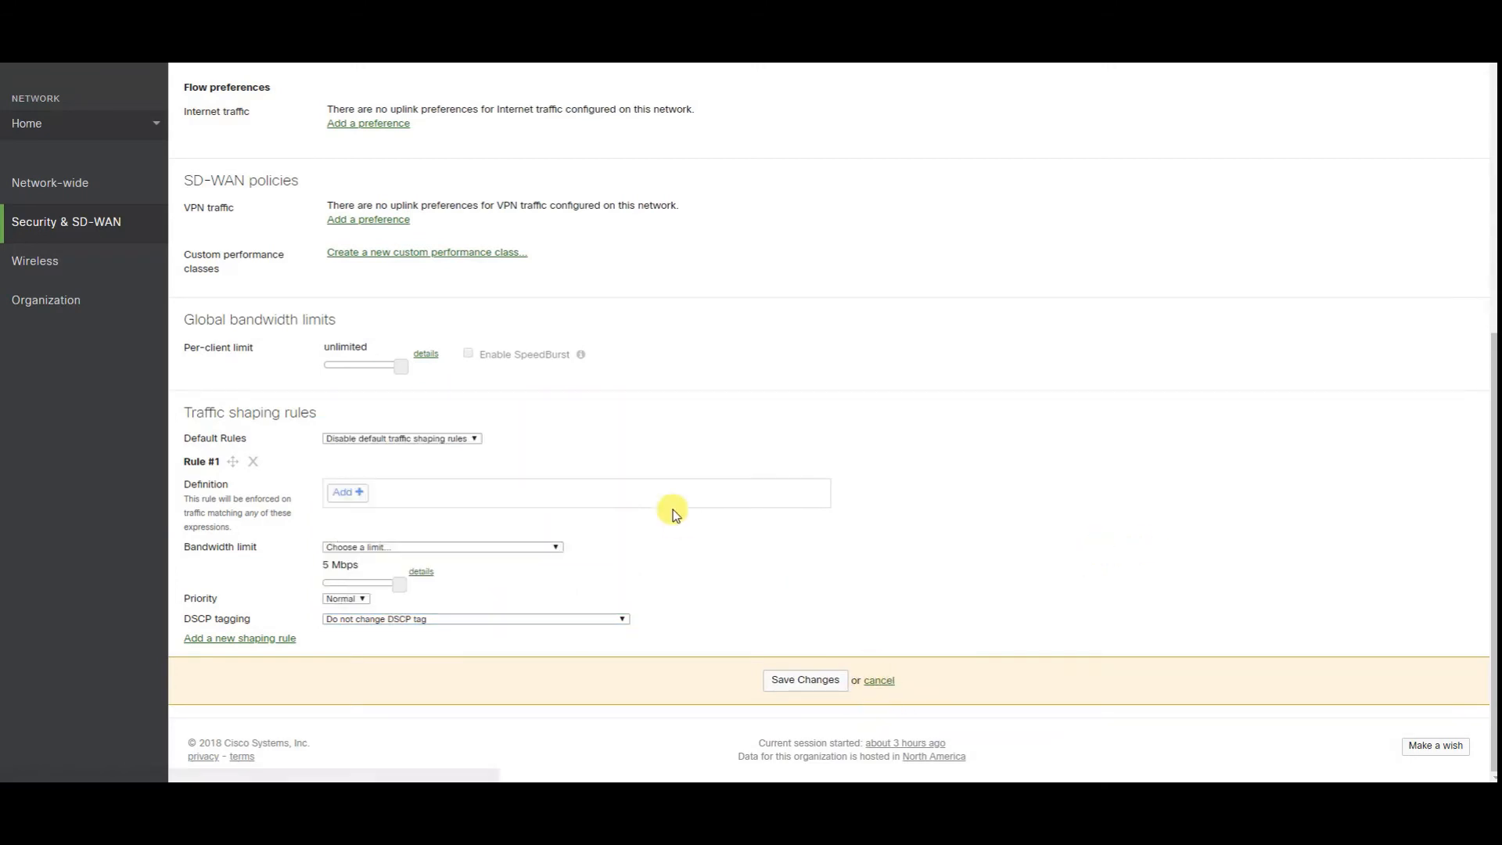
- Open the Threat protection page and discard the unsaved traffic shaping rule
mouse_move(107, 221)
click(387, 428)
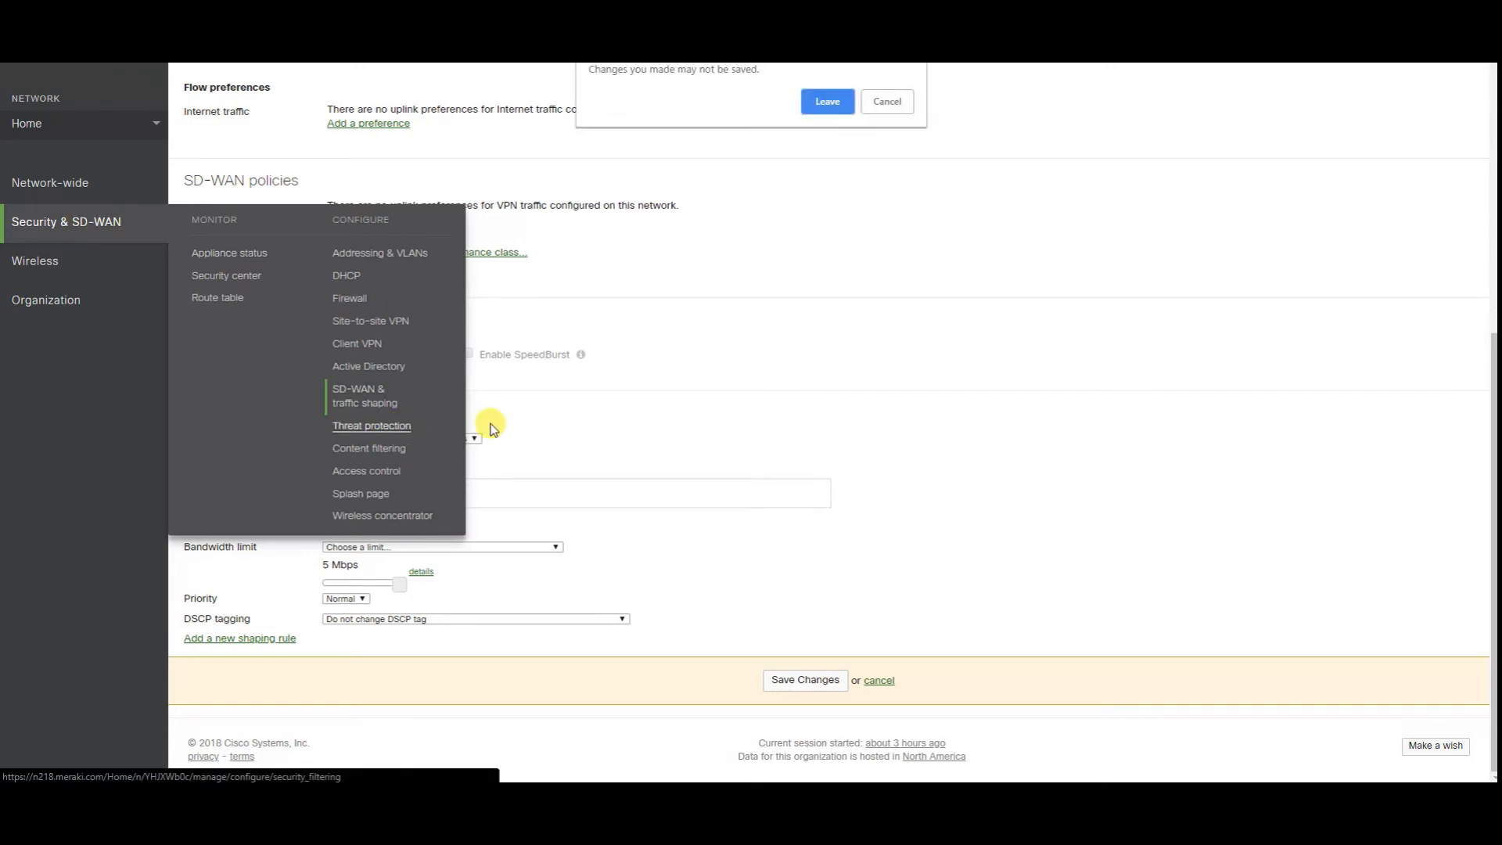
click(804, 95)
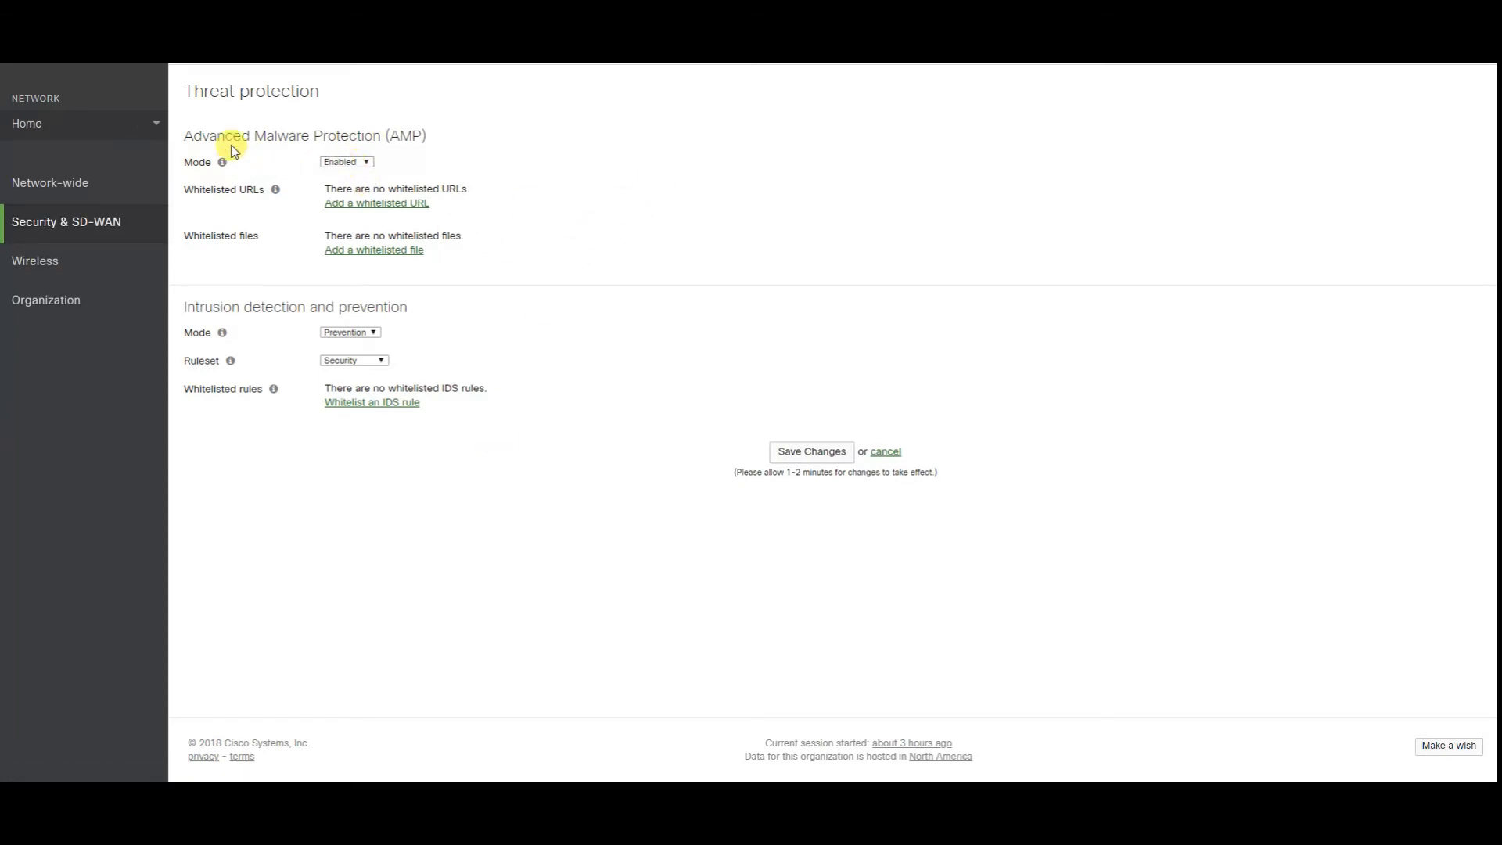
- Review the Advanced Malware Protection mode options, keeping the mode Enabled
click(352, 166)
click(343, 183)
click(343, 162)
click(350, 173)
- Try the Detection mode for intrusion detection, set it back to Prevention, and review the rulesets while keeping Security
click(351, 333)
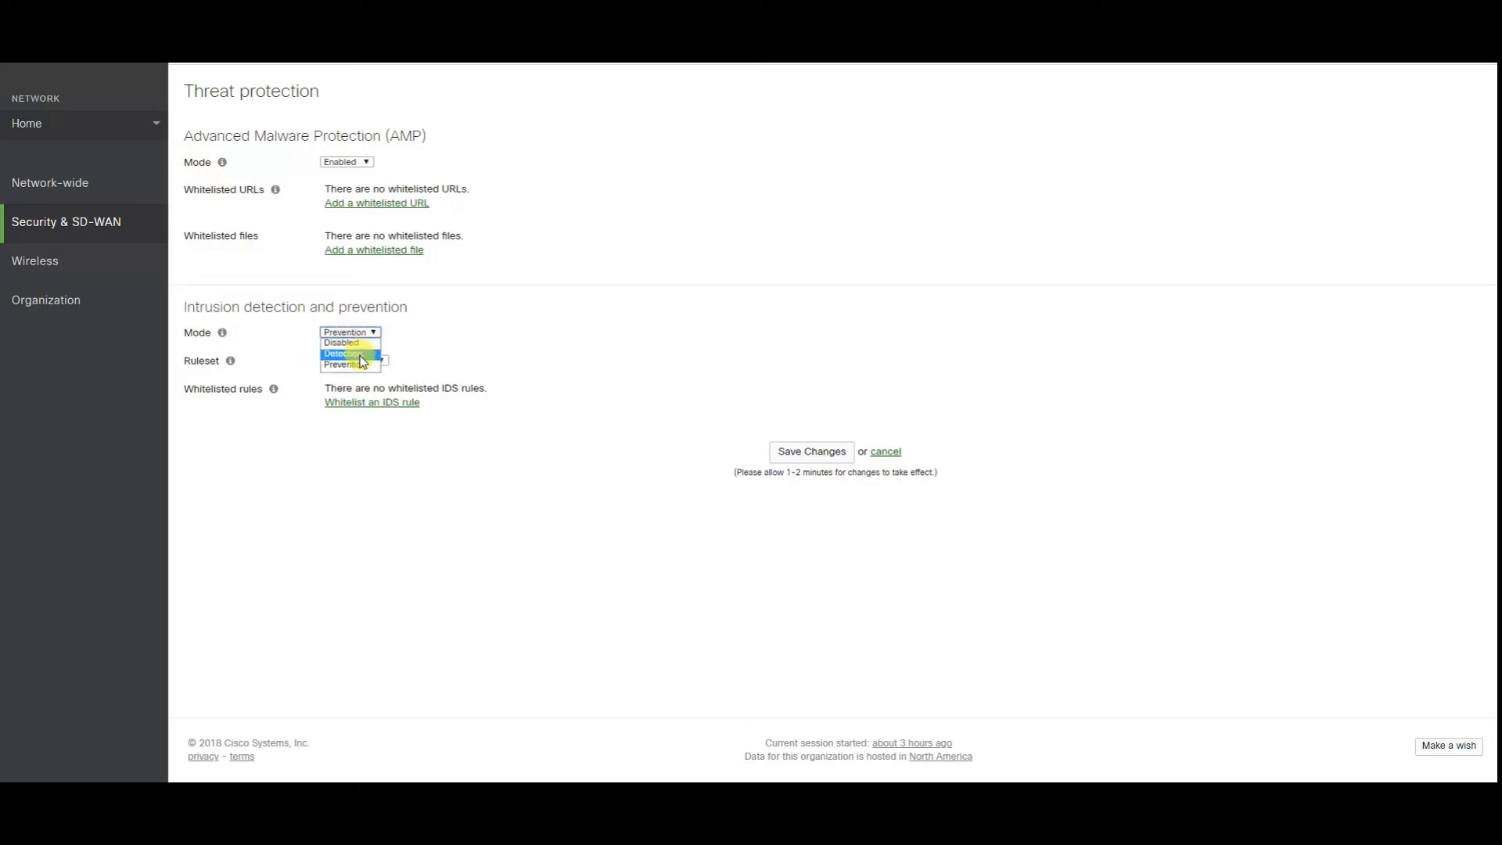
click(371, 365)
click(456, 344)
click(336, 333)
click(342, 354)
click(345, 332)
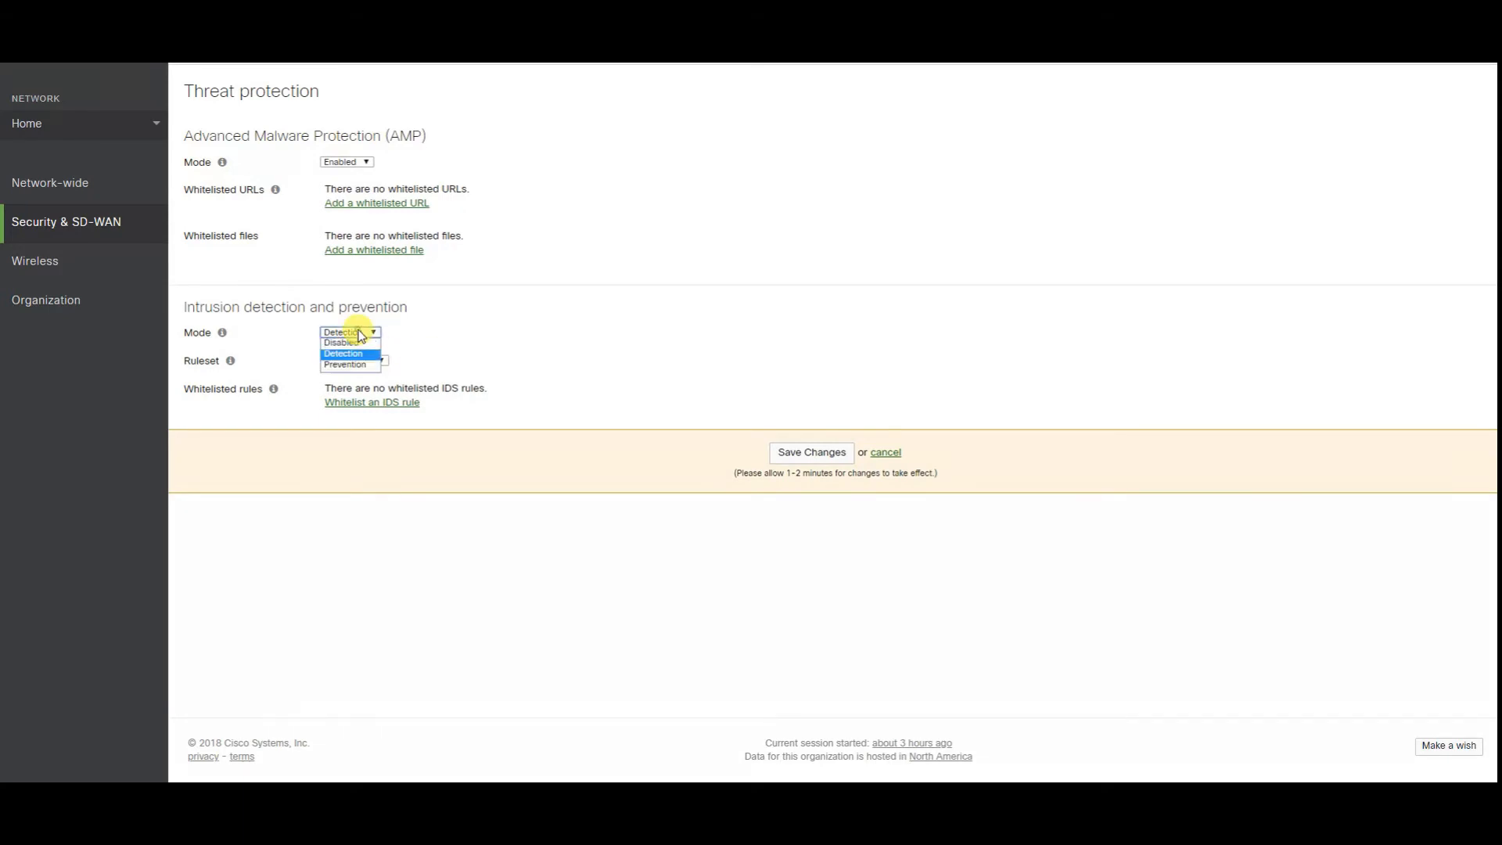
click(353, 364)
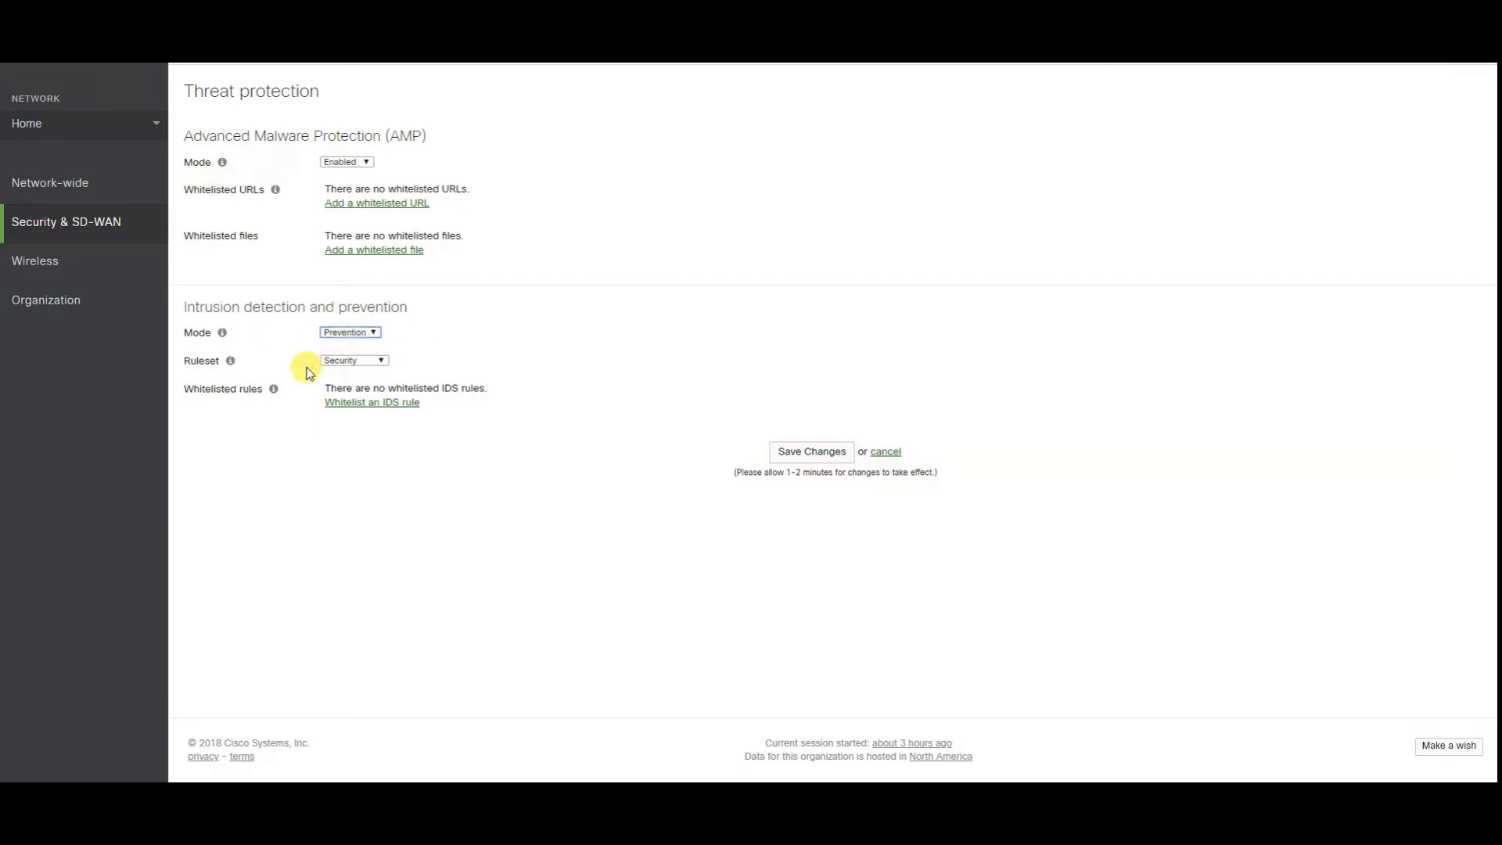
click(359, 362)
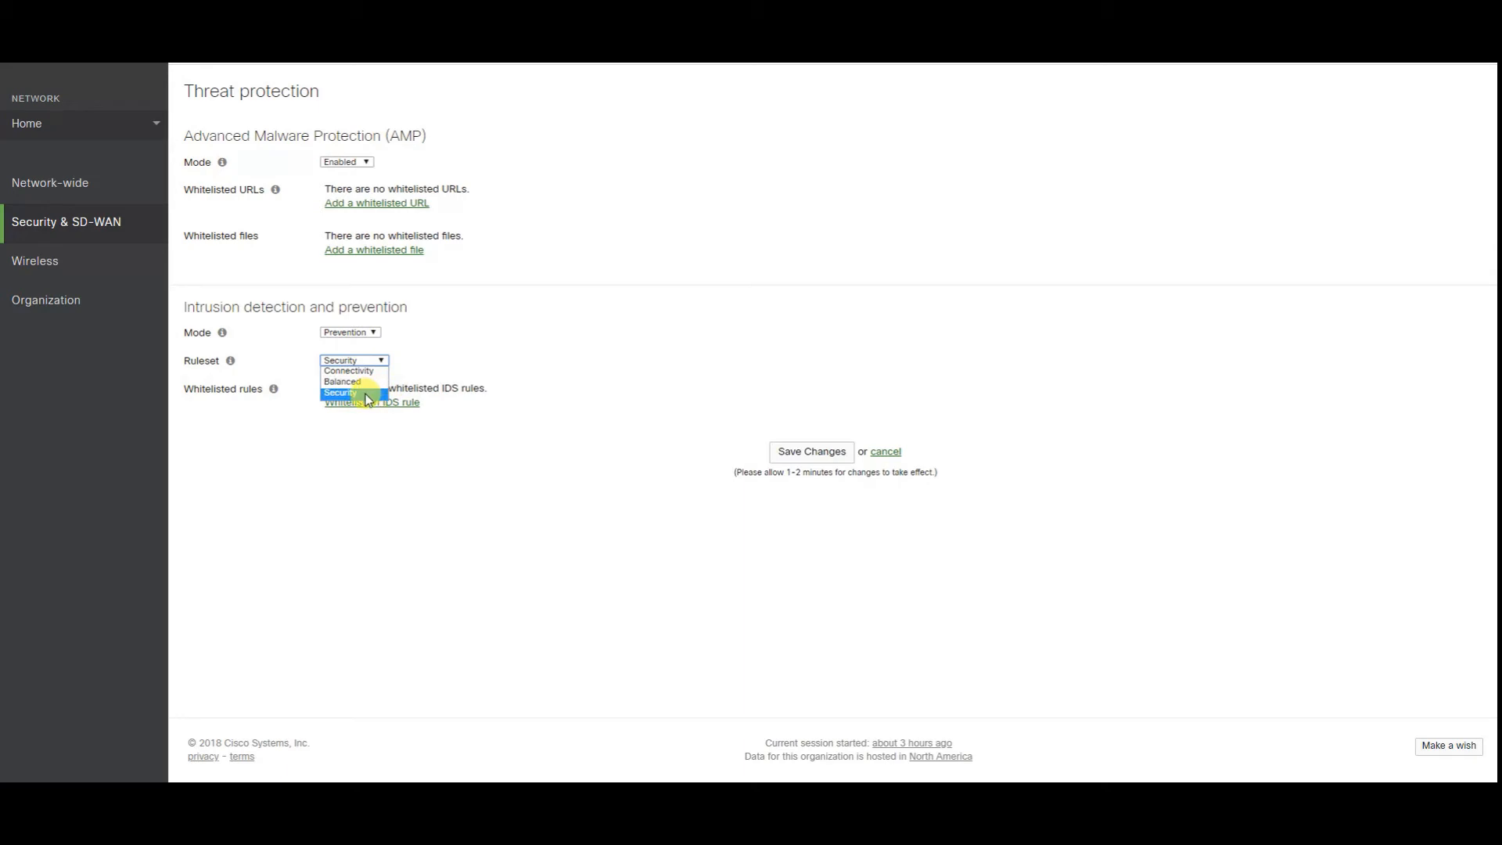
click(365, 393)
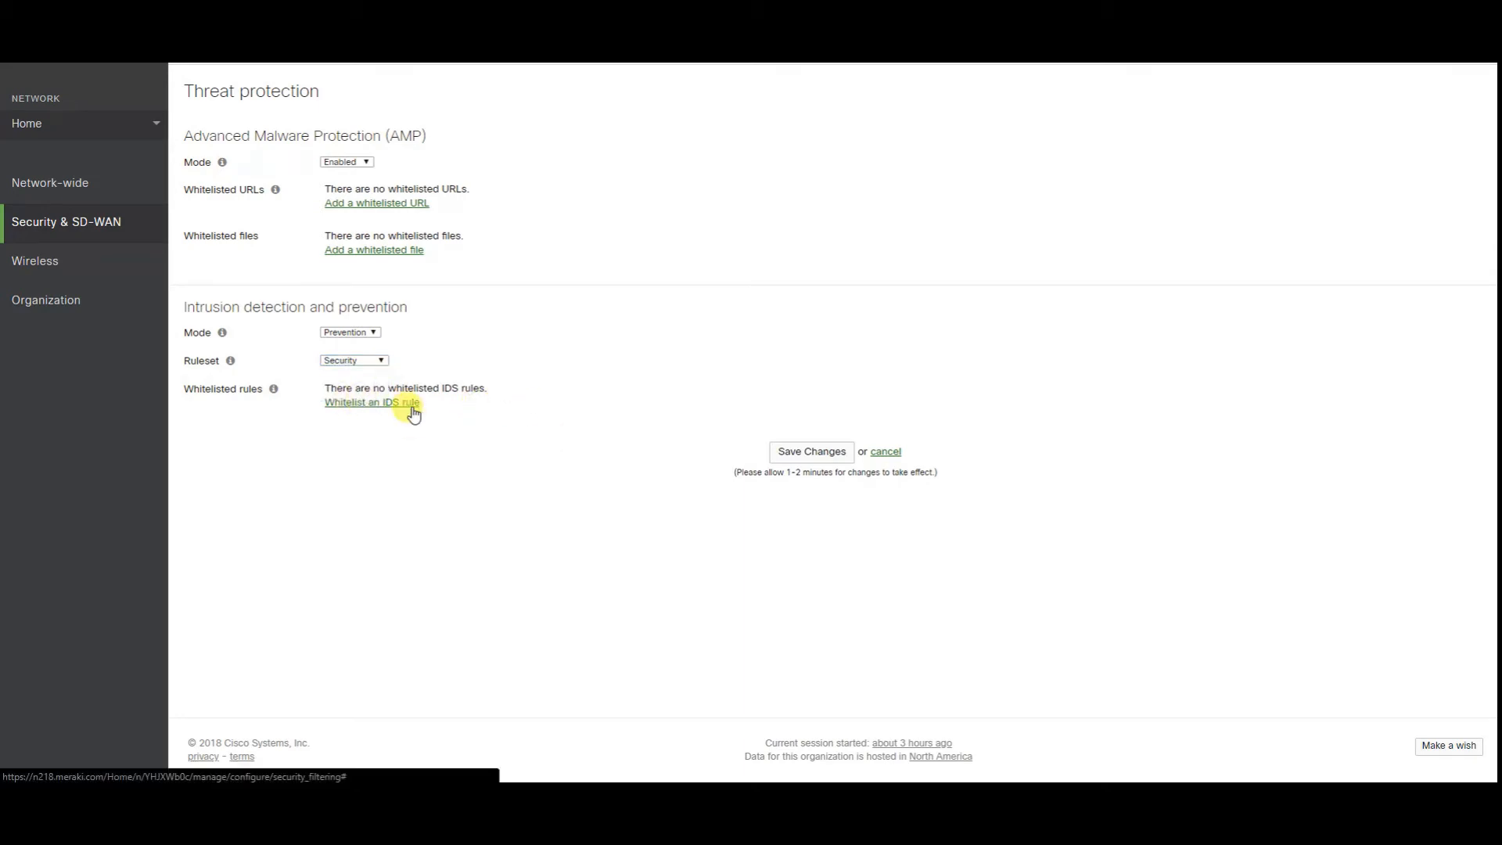
- Open the Content filtering page and review its blocked website categories and search filtering settings
mouse_move(94, 219)
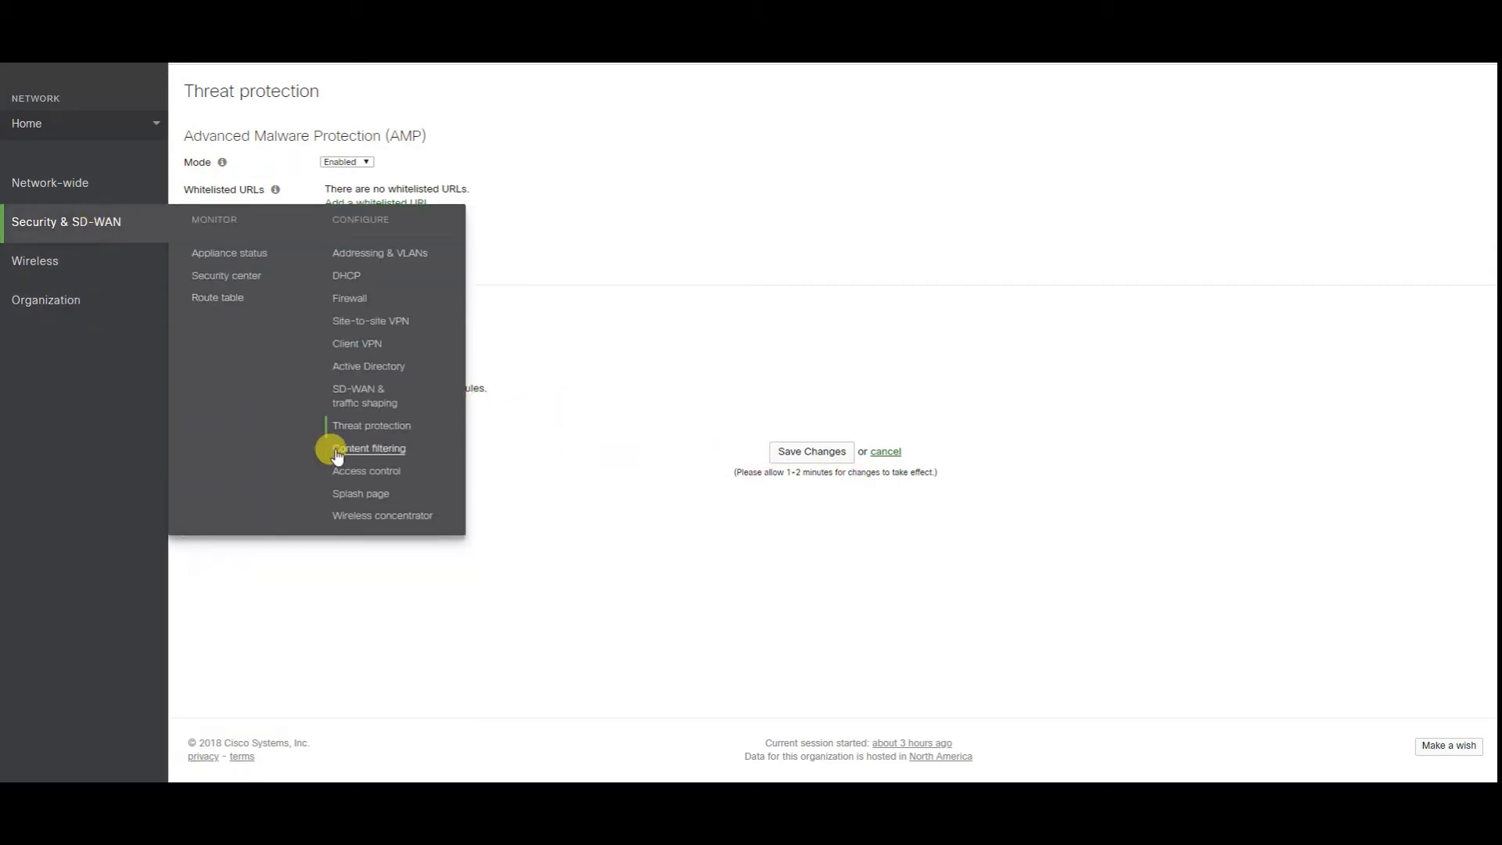
click(399, 452)
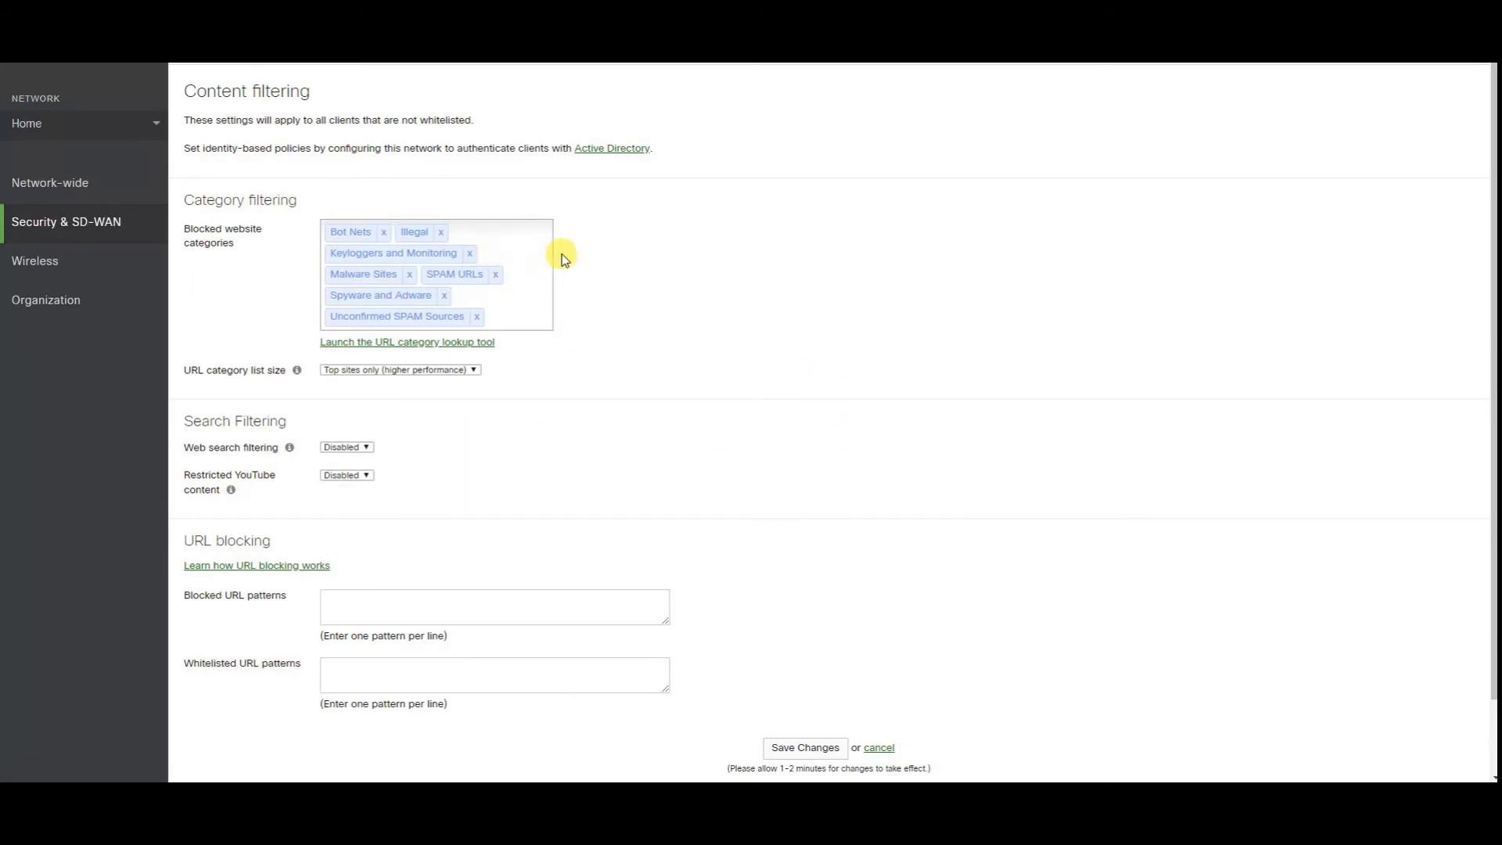
scroll(187, 227, down, 1)
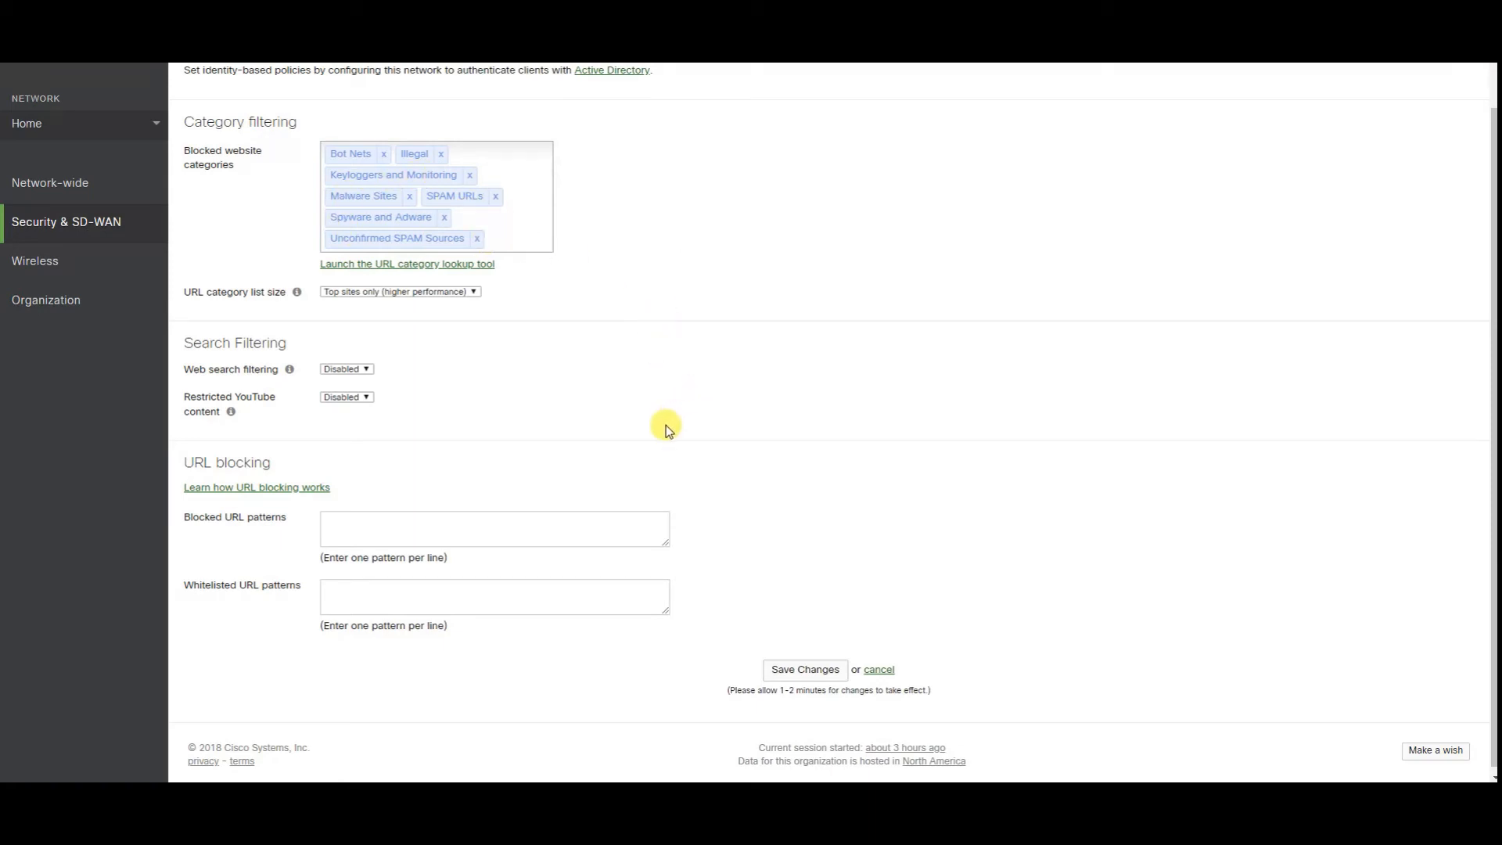
scroll(666, 425, down, 1)
- Try restricted YouTube content with the Strict restriction level and set the restriction back to Disabled
click(326, 370)
click(327, 374)
click(349, 393)
click(353, 414)
click(350, 435)
click(351, 446)
drag(182, 434, 302, 434)
click(461, 435)
click(348, 435)
click(348, 456)
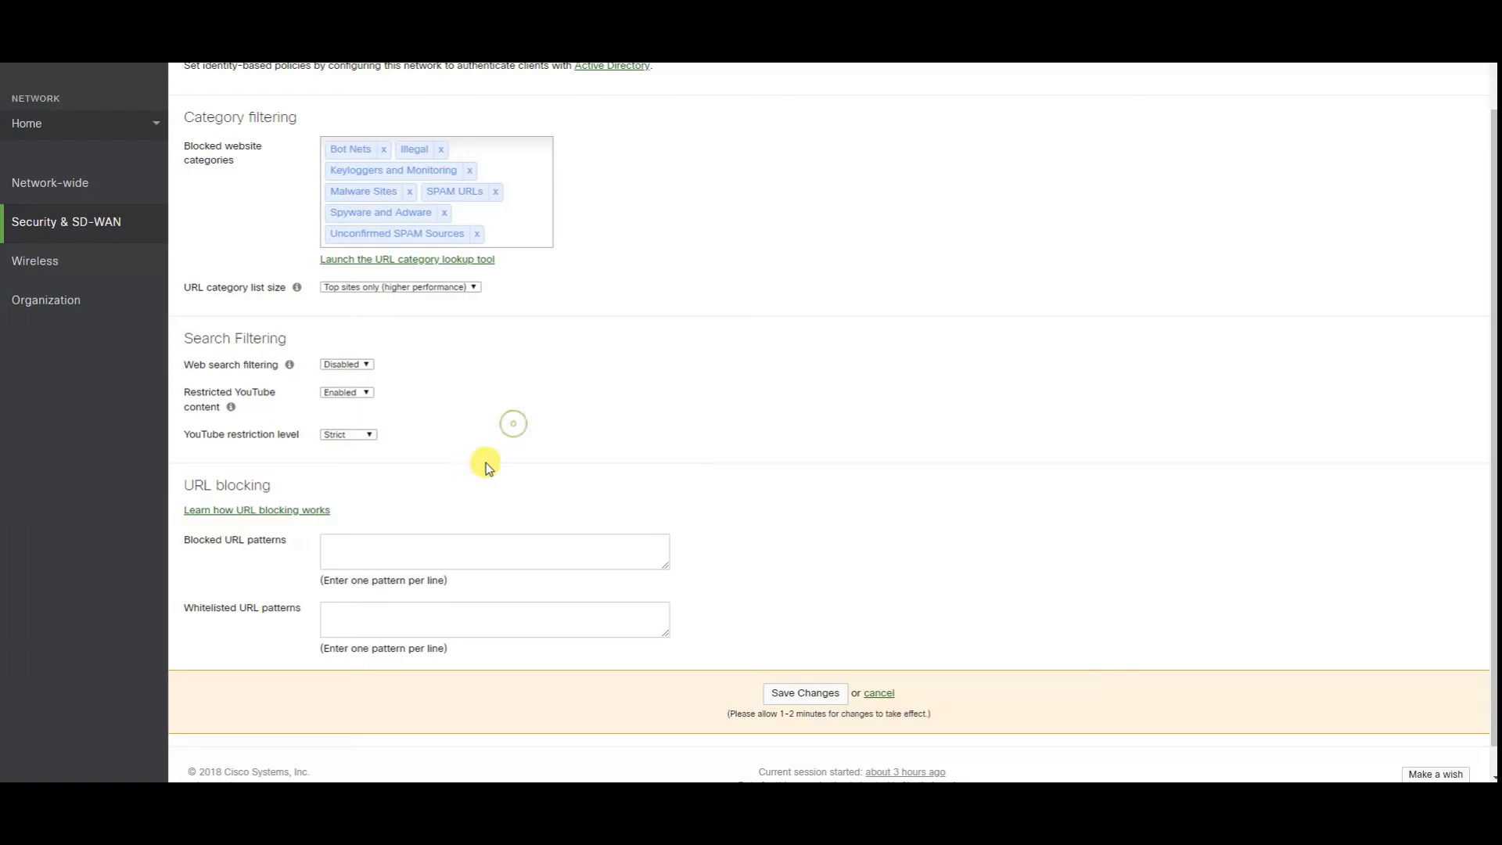
click(347, 392)
click(354, 404)
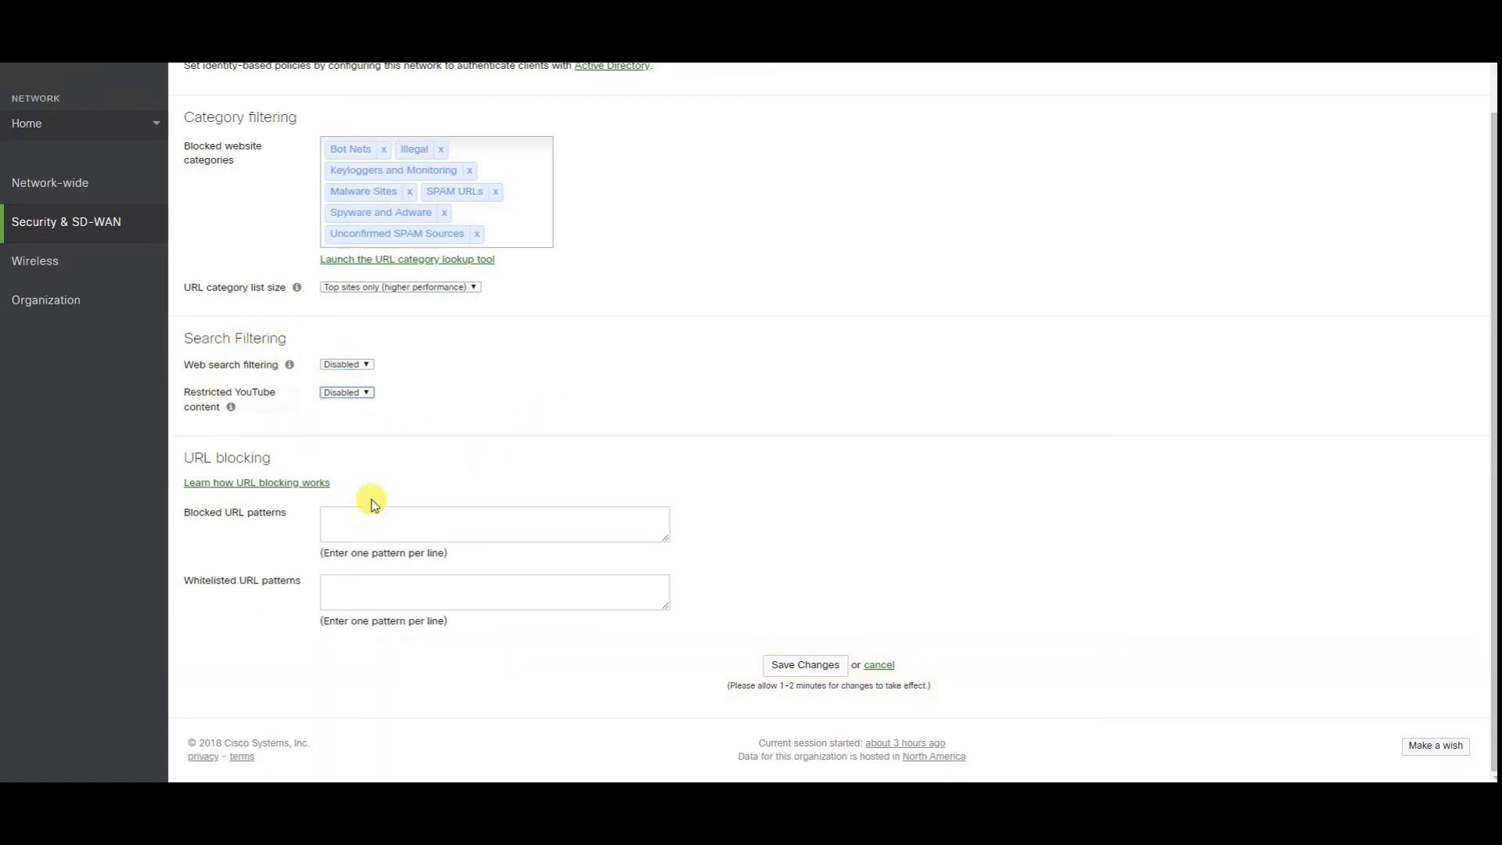
- Examine the blocked and whitelisted URL pattern fields under URL blocking without entering any patterns
click(405, 549)
click(418, 524)
click(379, 590)
click(283, 603)
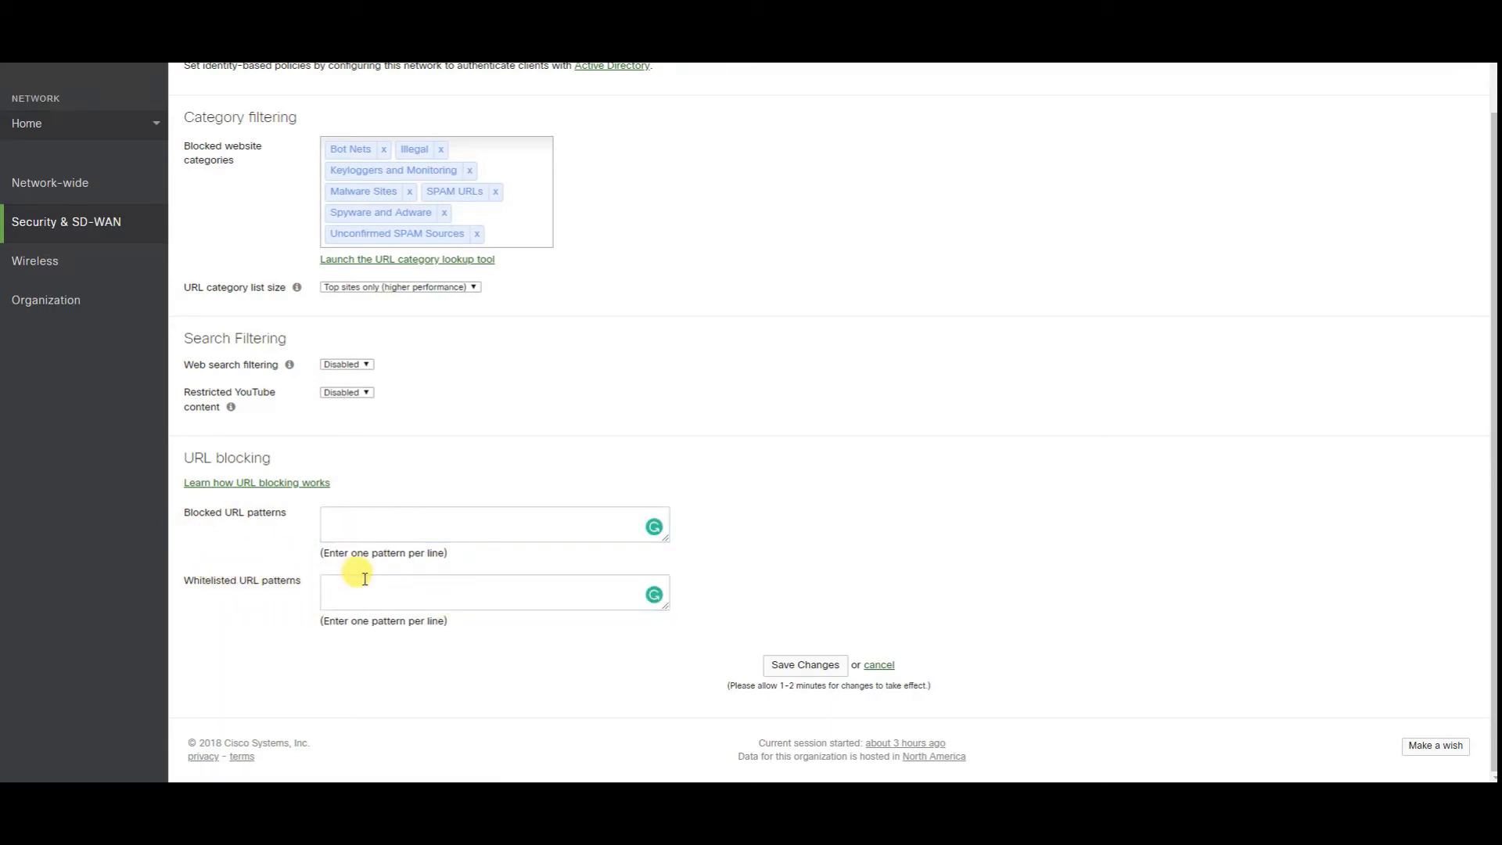
click(361, 582)
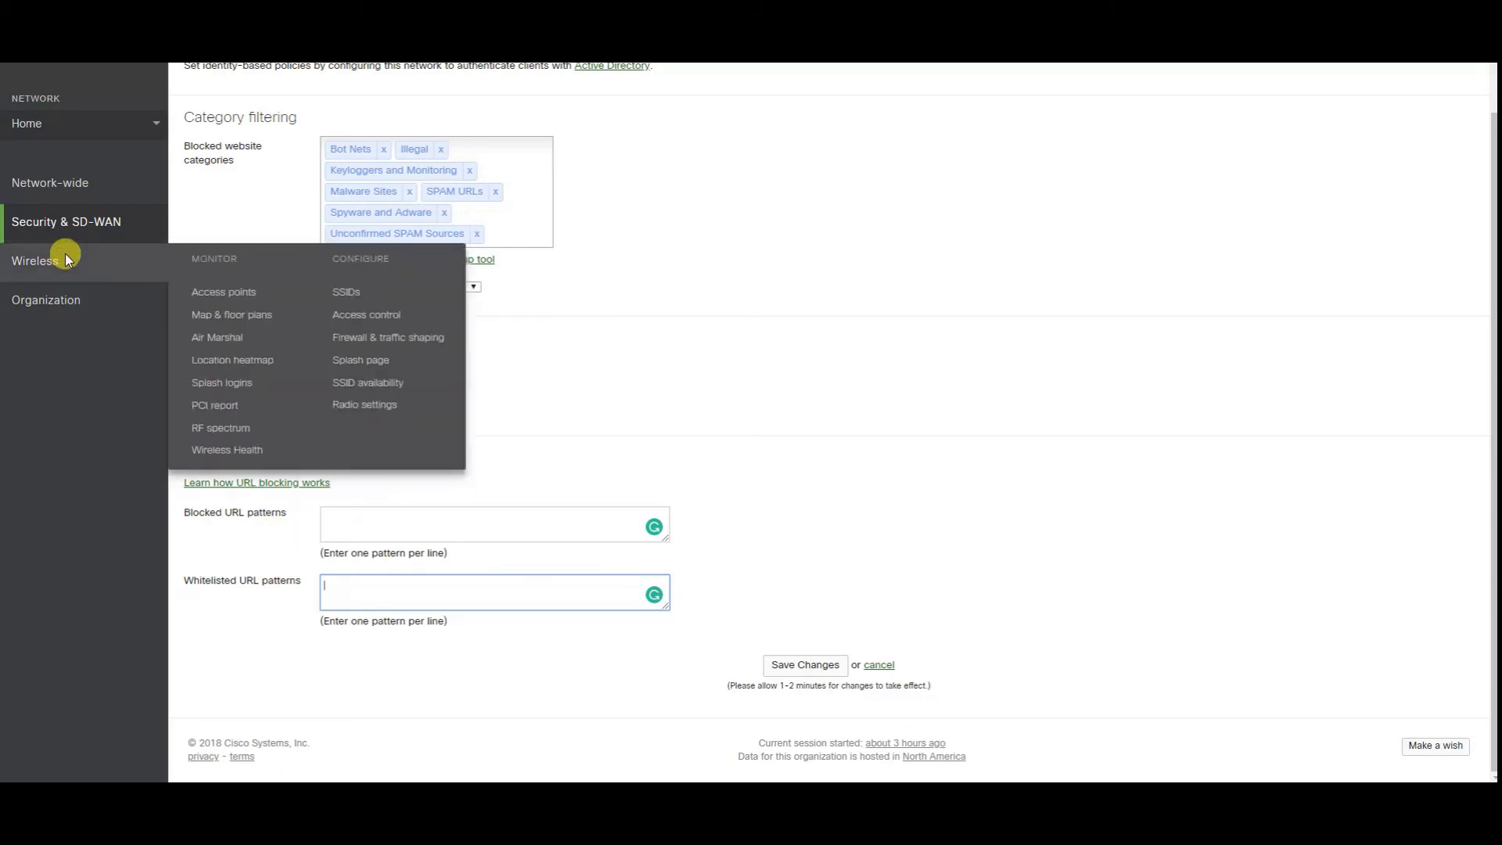
click(741, 557)
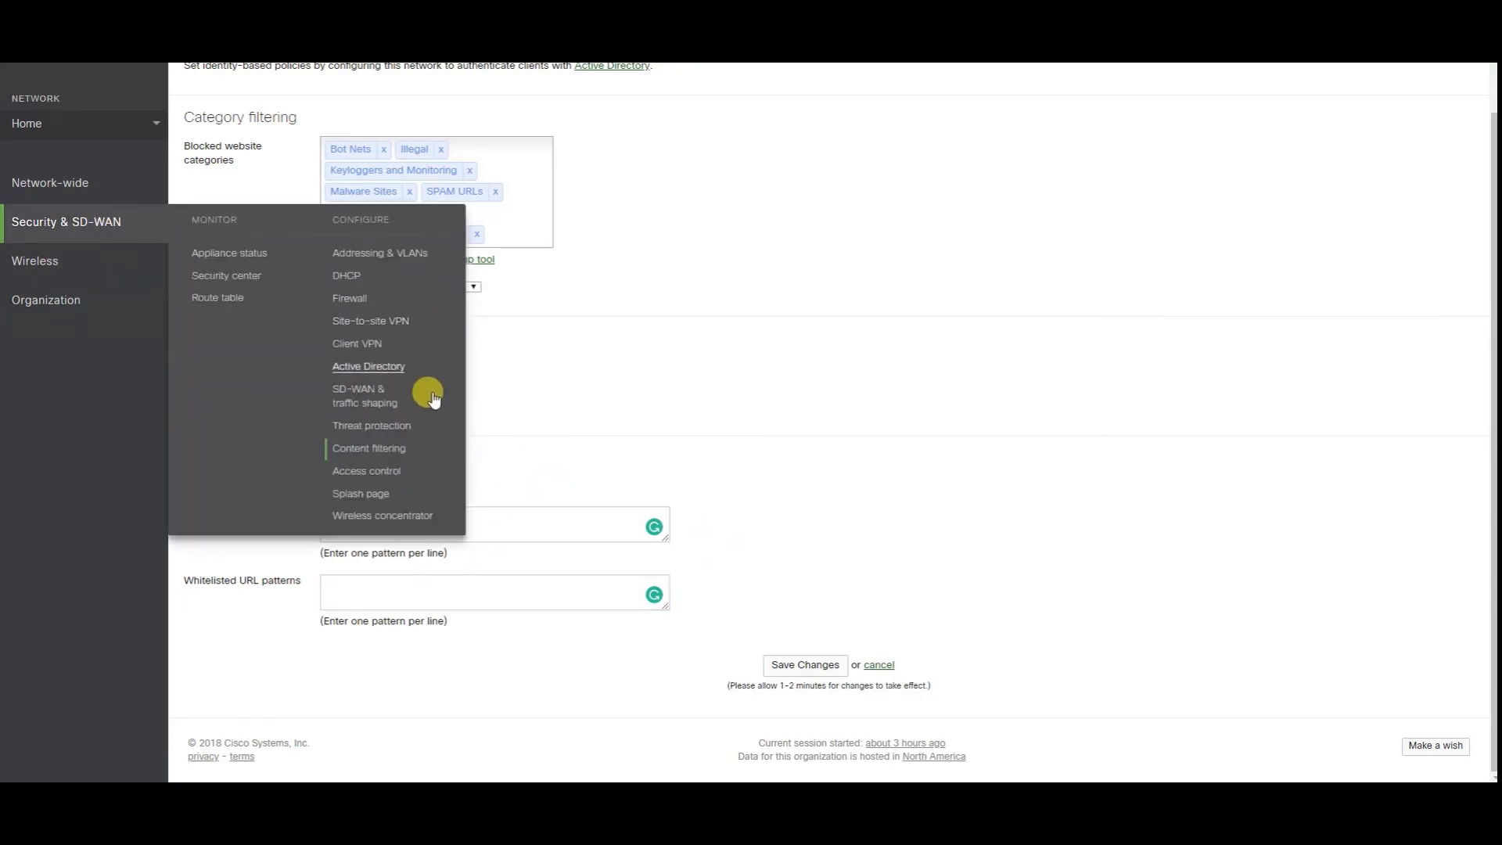
- Open the security appliance's Access control page and keep the Default (1) VLAN selected
click(364, 470)
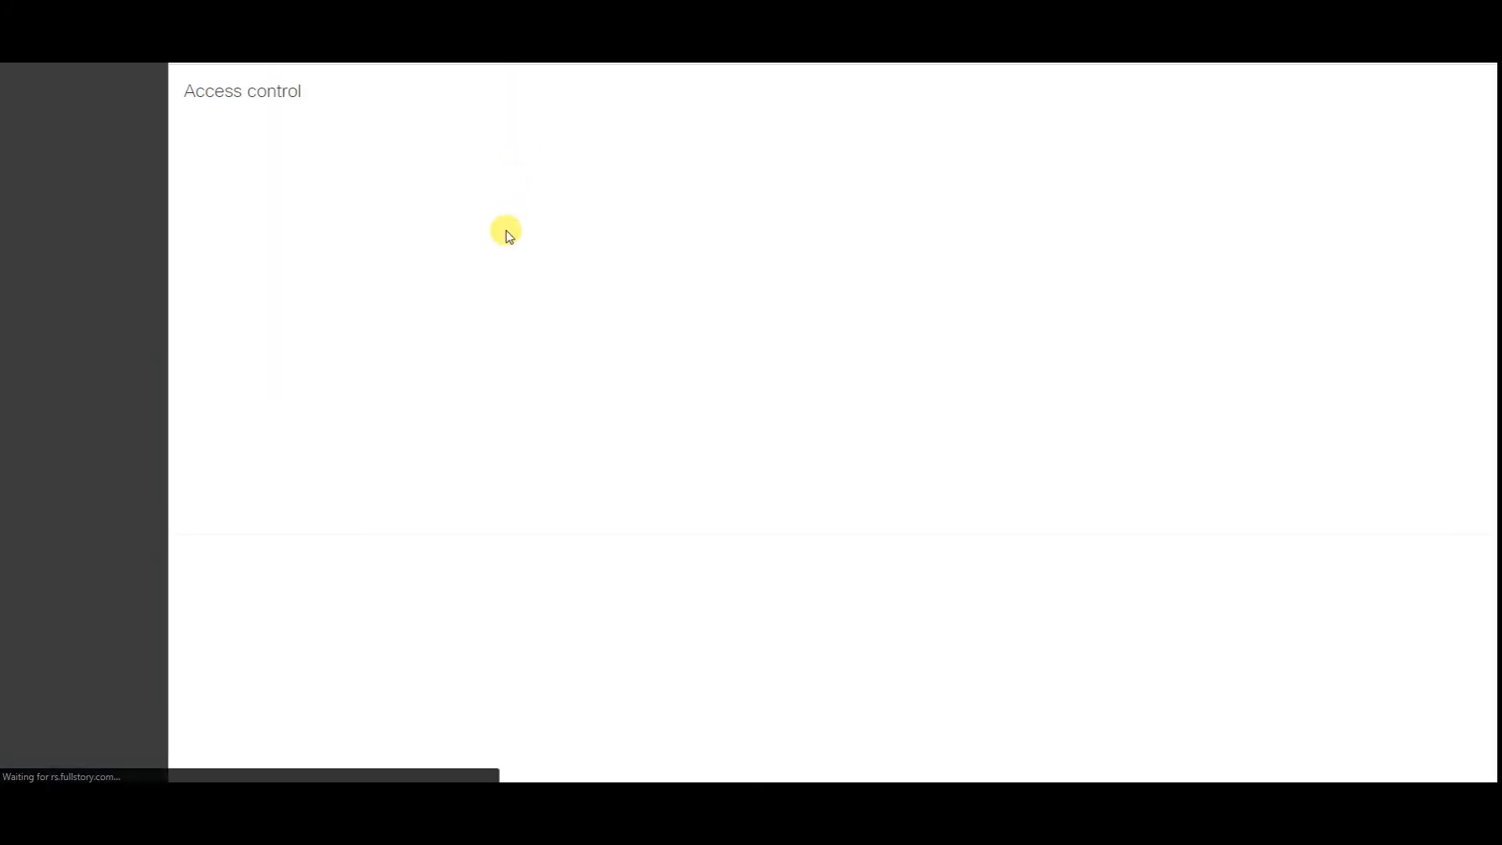
click(294, 121)
click(295, 122)
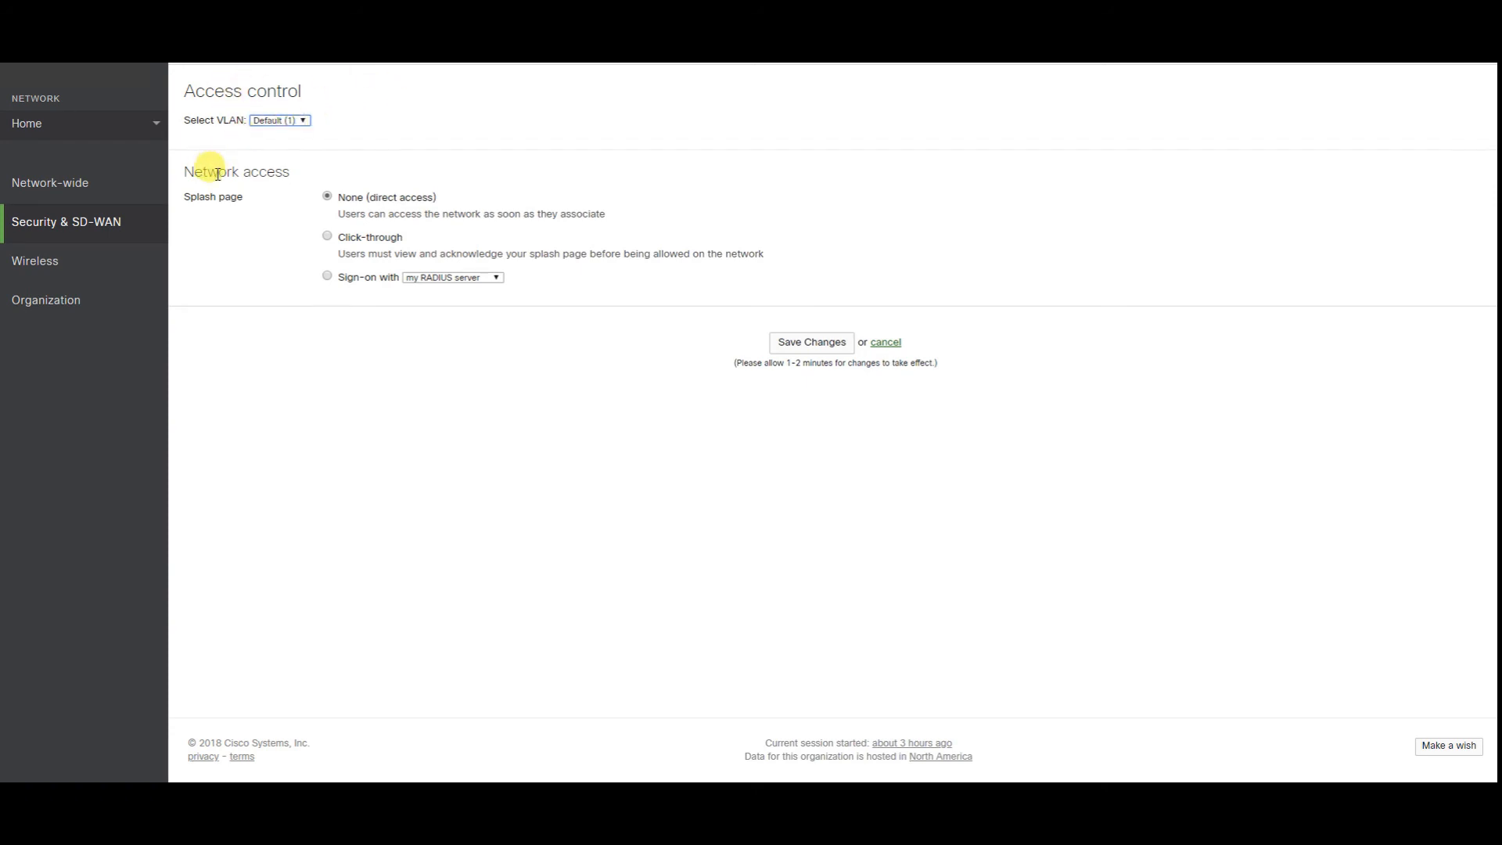
- Set the splash page to sign-on, try Facebook Login, and choose 3rd party credentials as the sign-on method
click(356, 279)
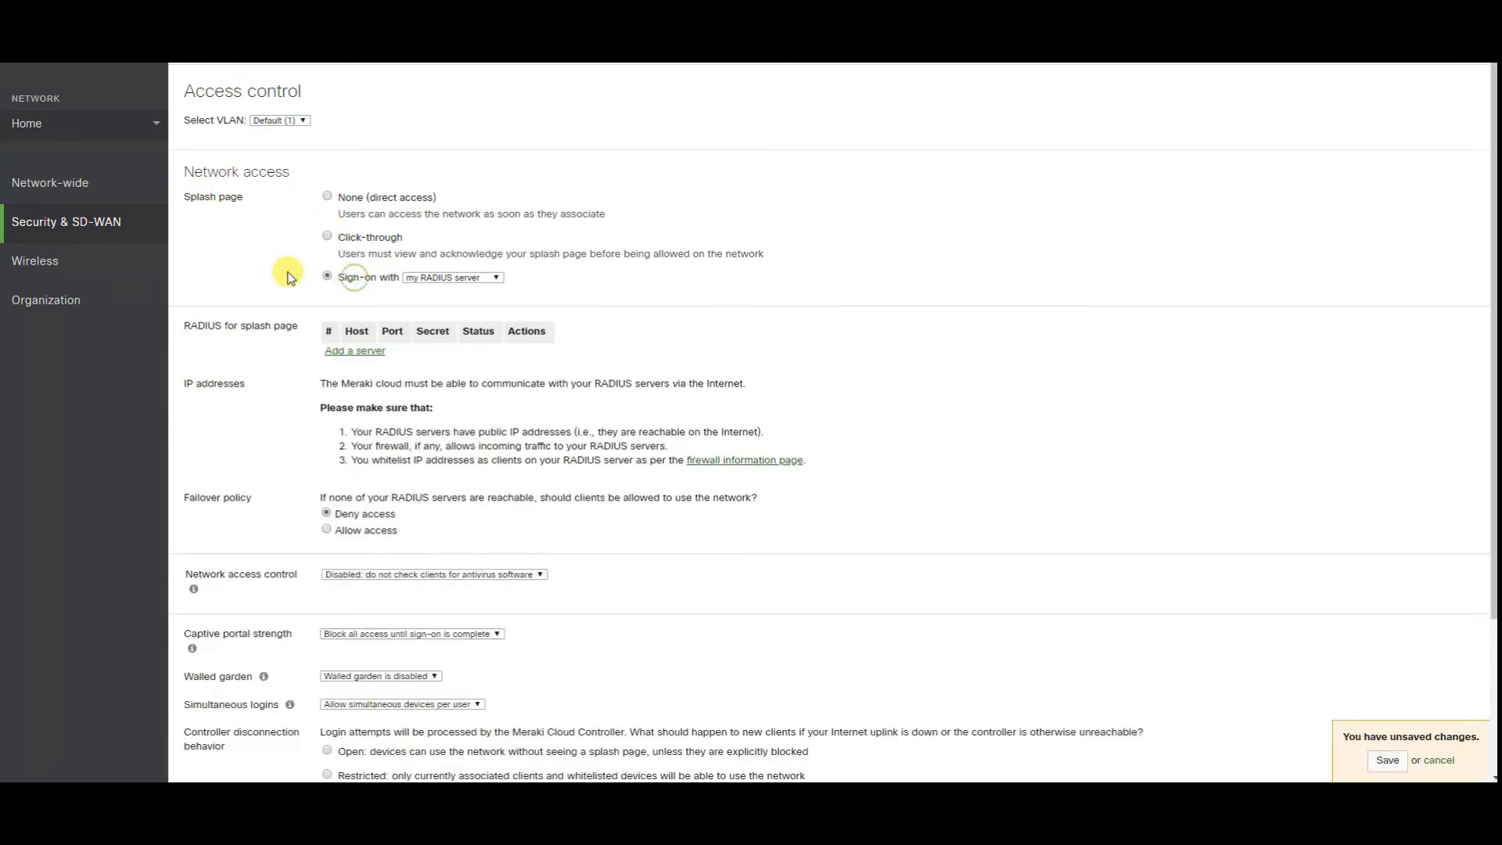
click(462, 279)
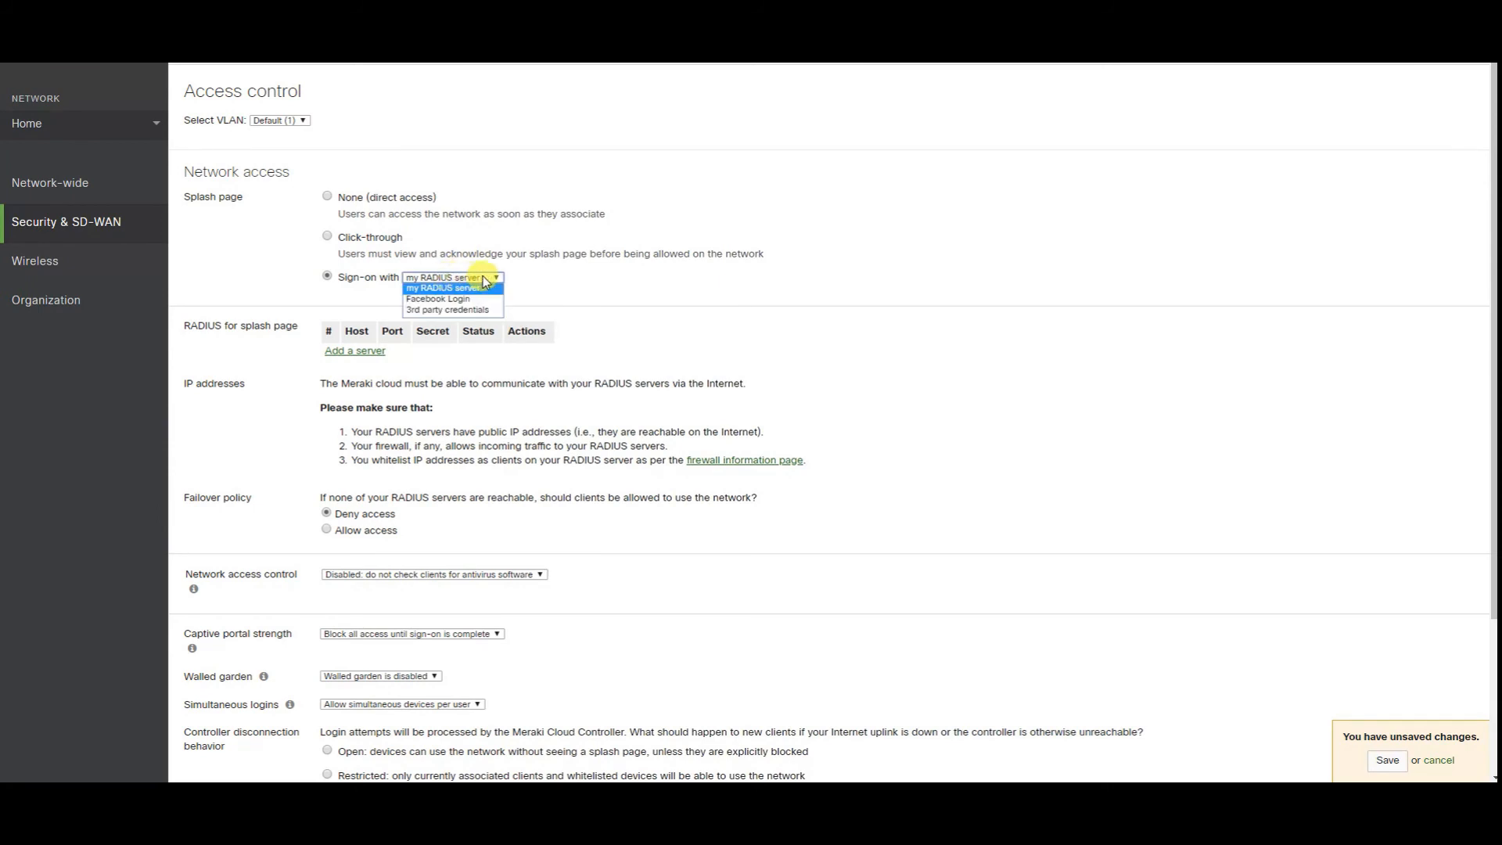
click(460, 299)
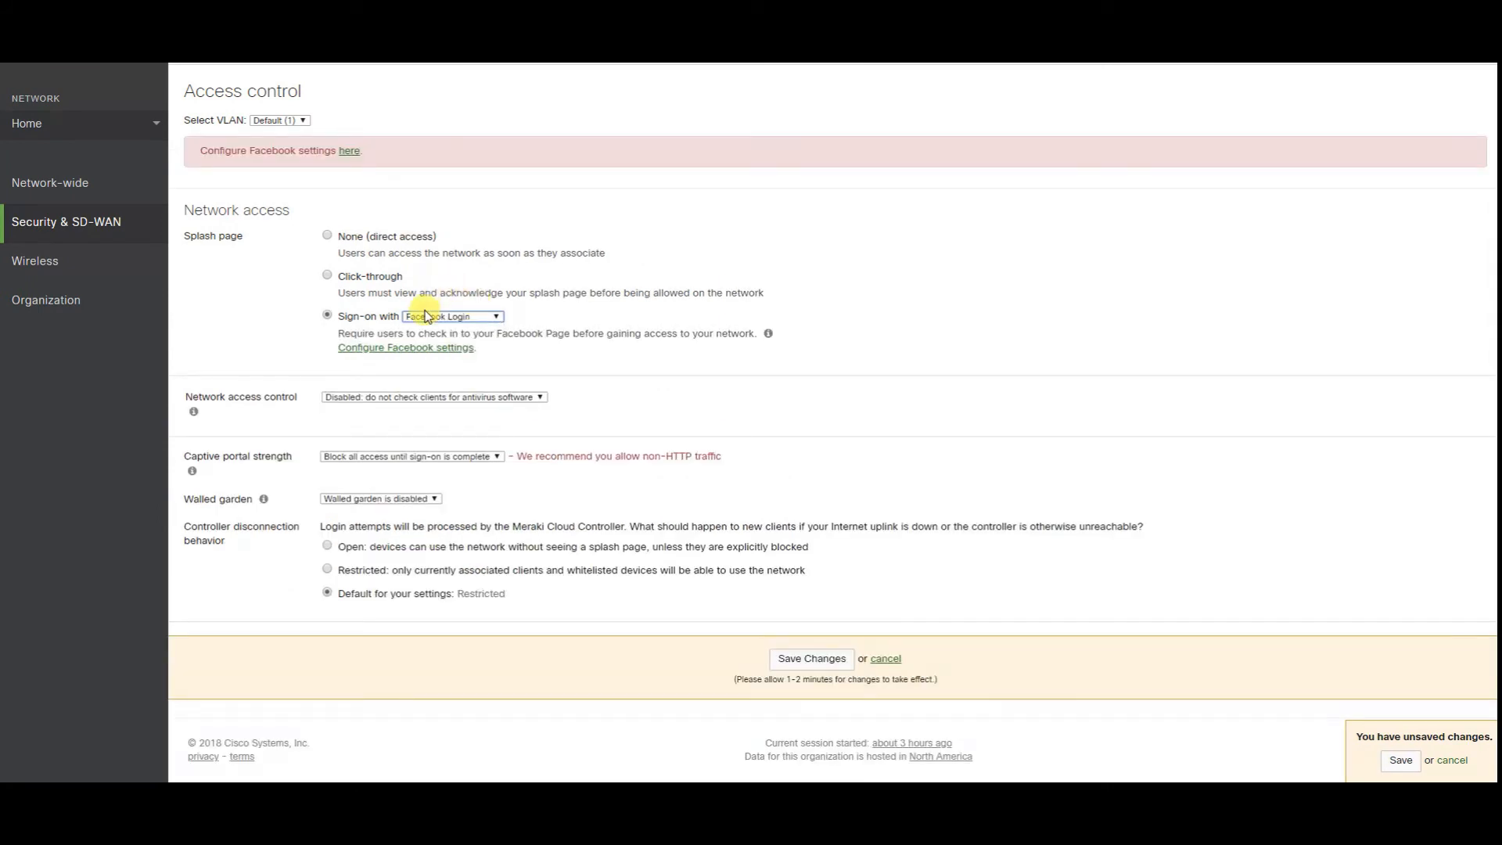
drag(479, 335, 586, 337)
click(587, 337)
click(451, 317)
click(436, 349)
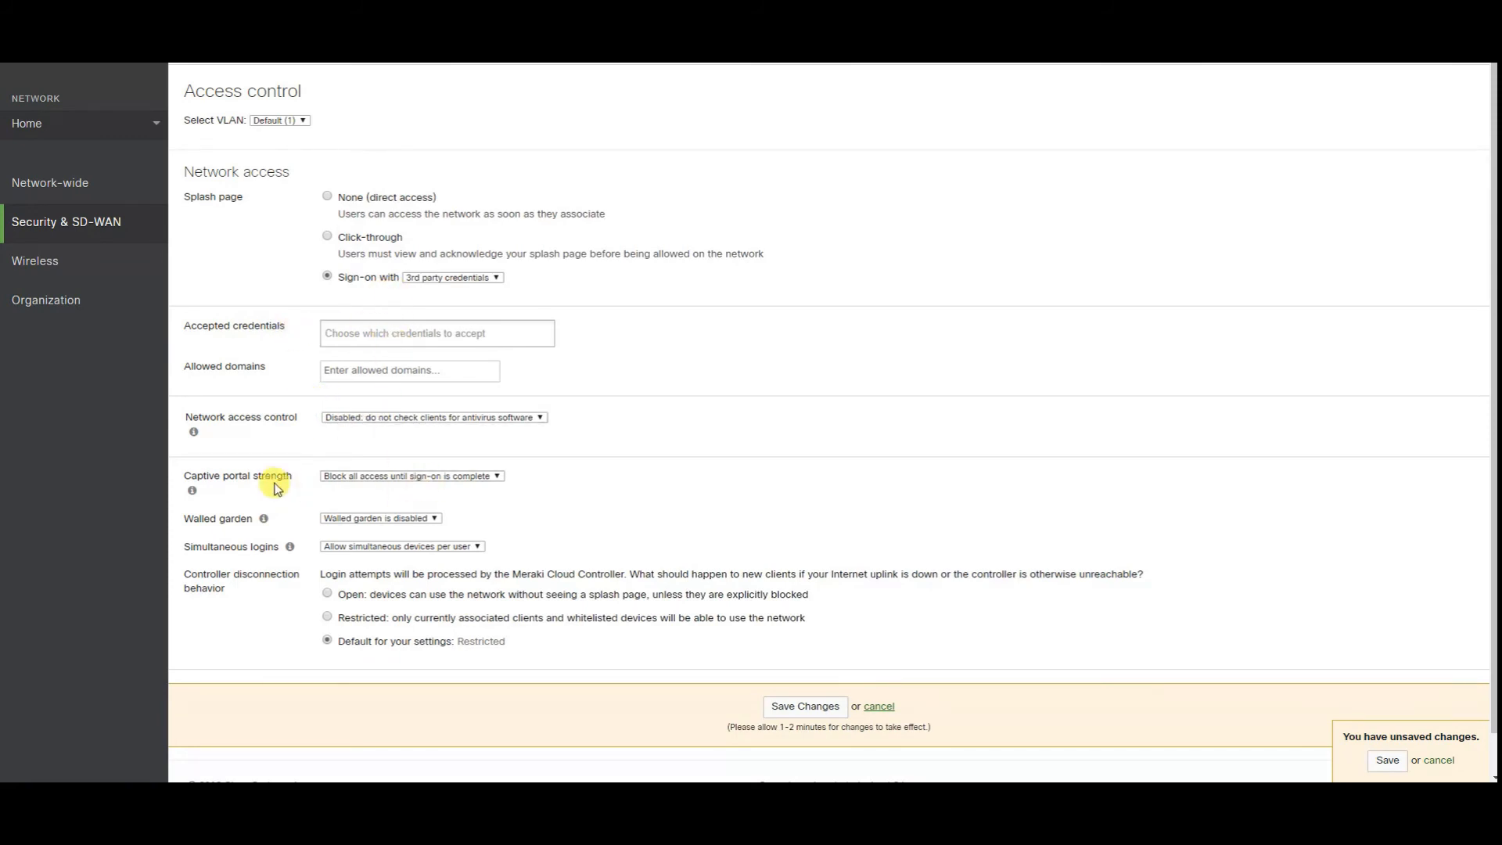
- Enable the walled garden for the splash page, leaving the walled garden ranges empty
click(382, 519)
click(391, 538)
click(384, 551)
click(597, 552)
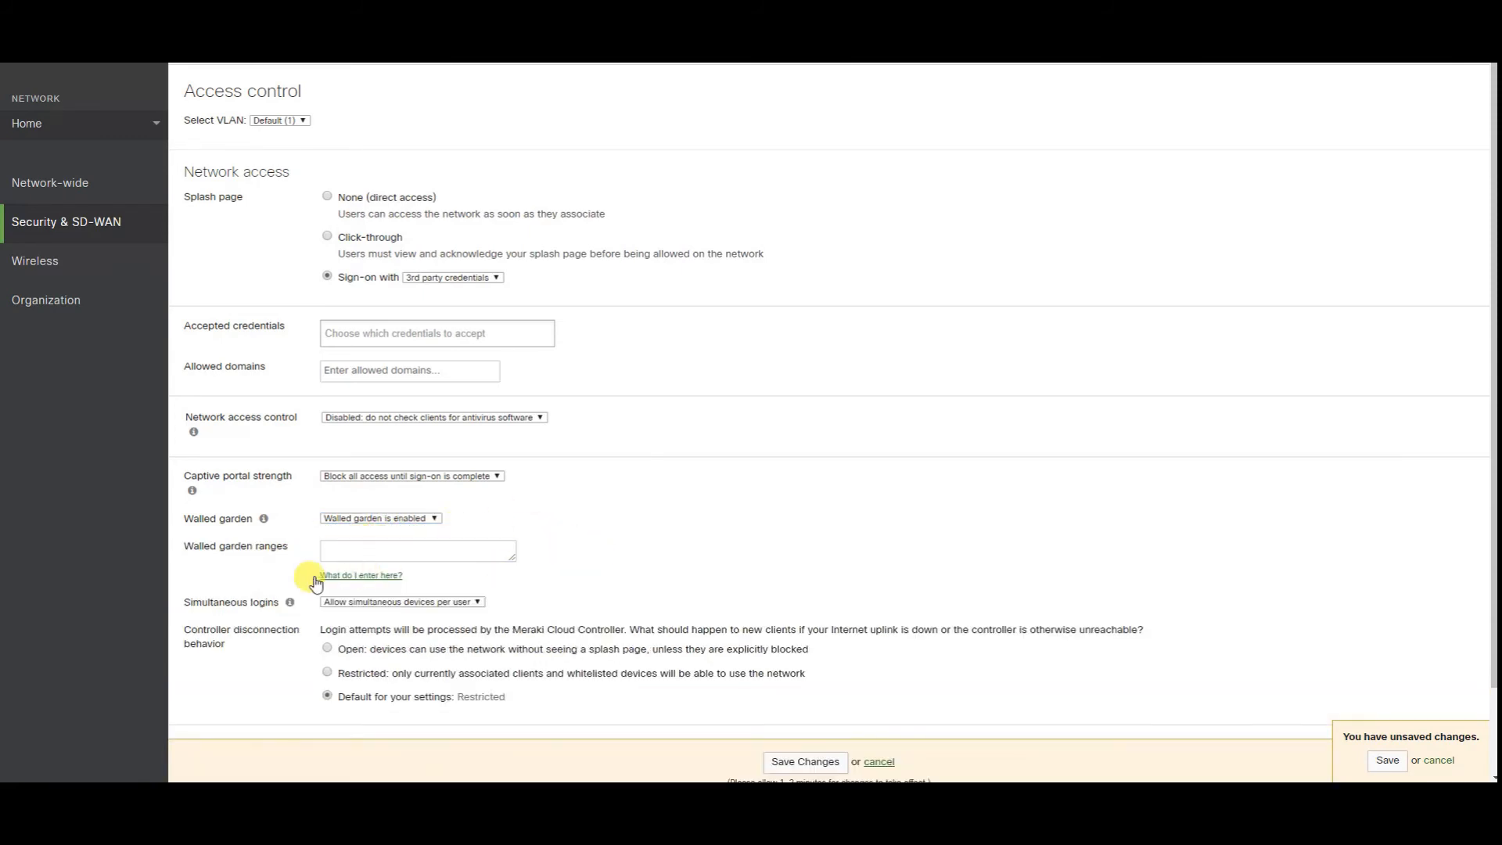
- Read the controller disconnection behavior question and its Open, Restricted and Default choices, rechecking the sign-on method
scroll(519, 595, down, 1)
scroll(519, 595, down, 1)
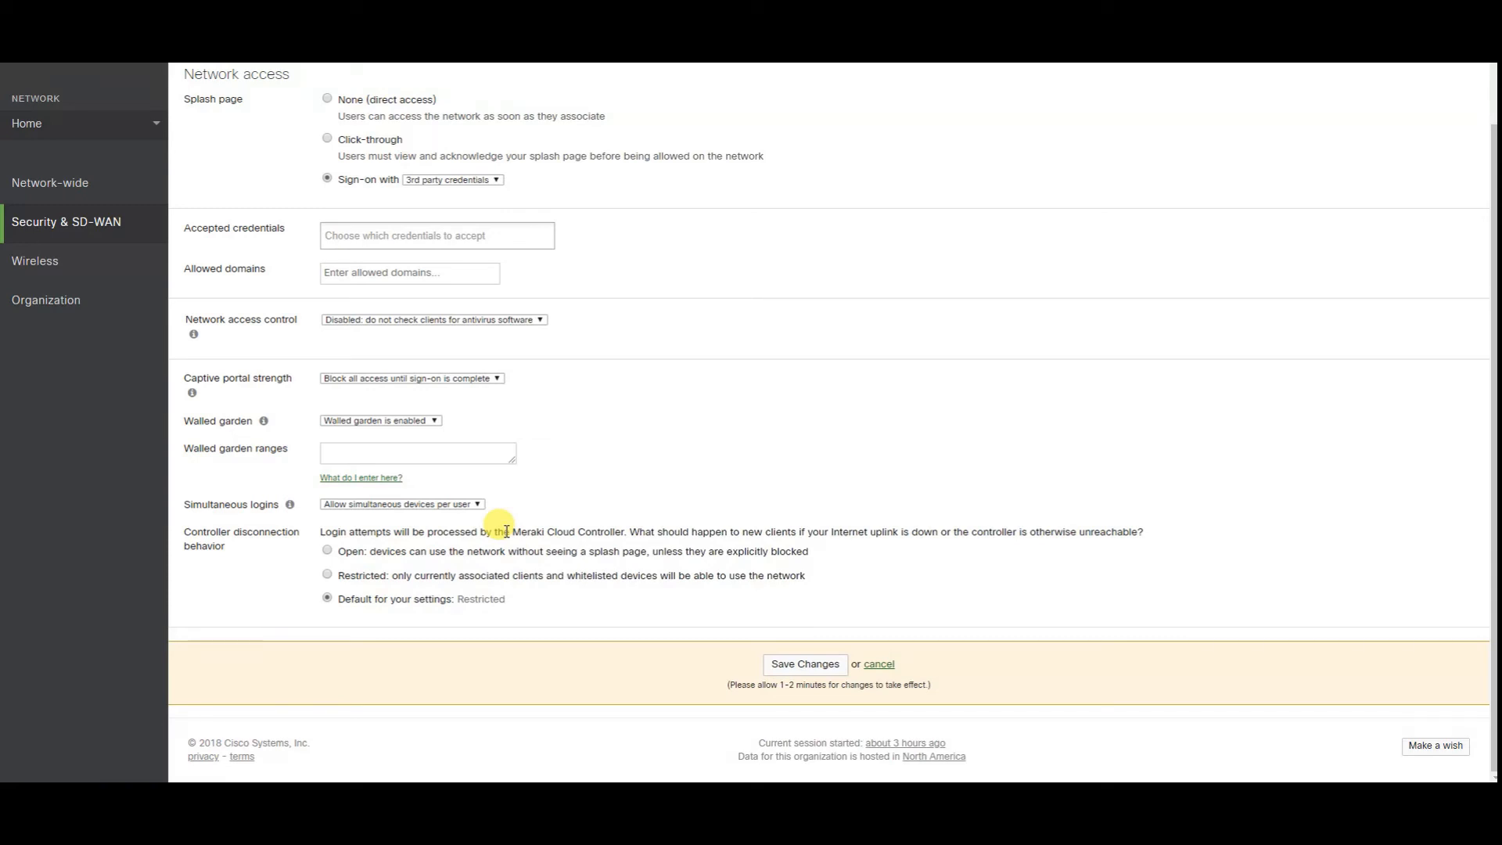
drag(345, 532, 462, 532)
click(1184, 543)
click(472, 532)
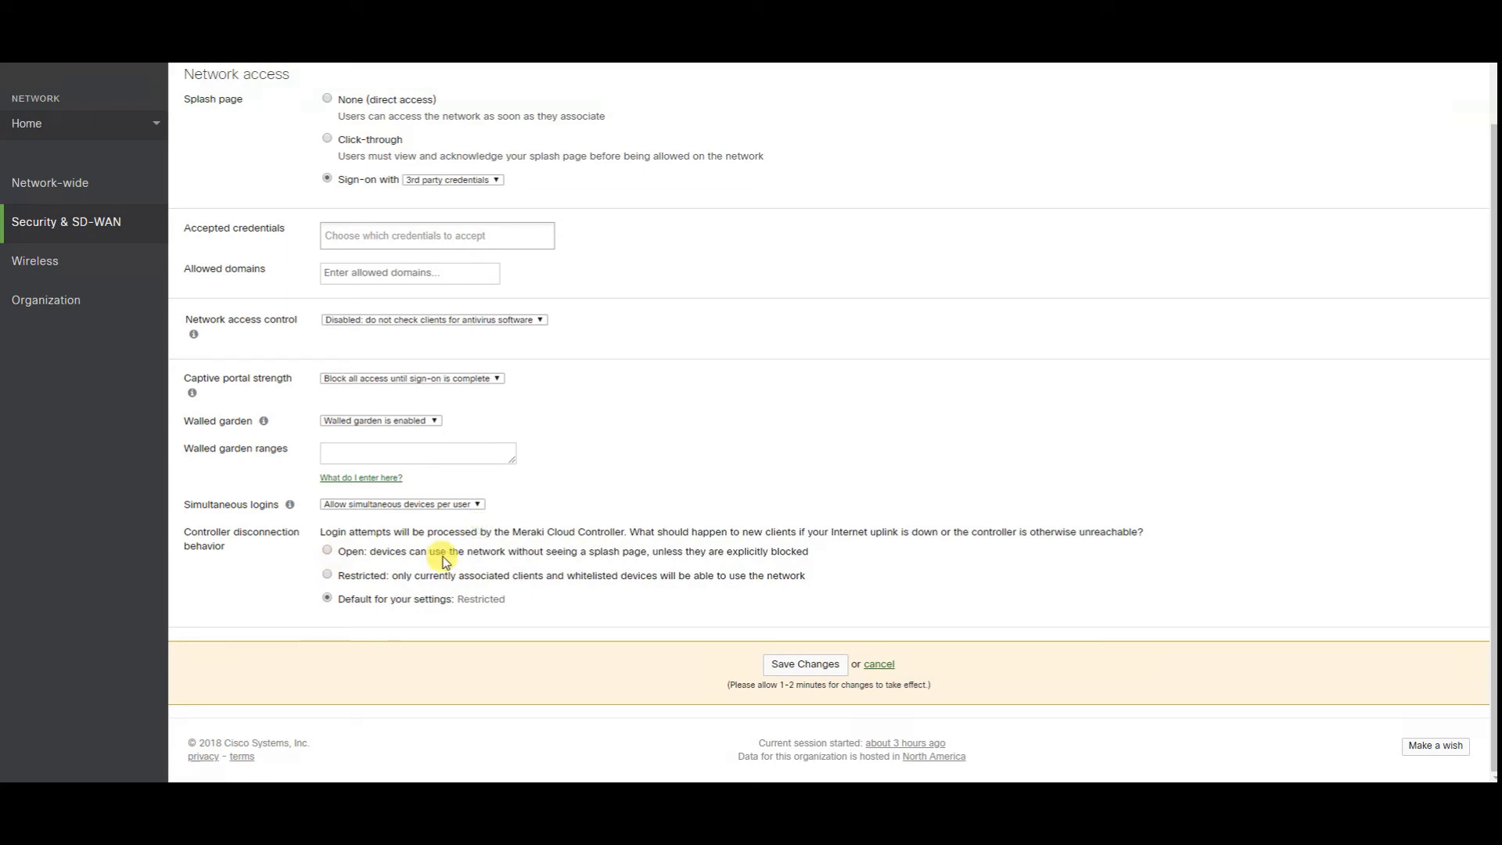
click(438, 180)
click(429, 179)
drag(186, 531, 243, 554)
click(272, 552)
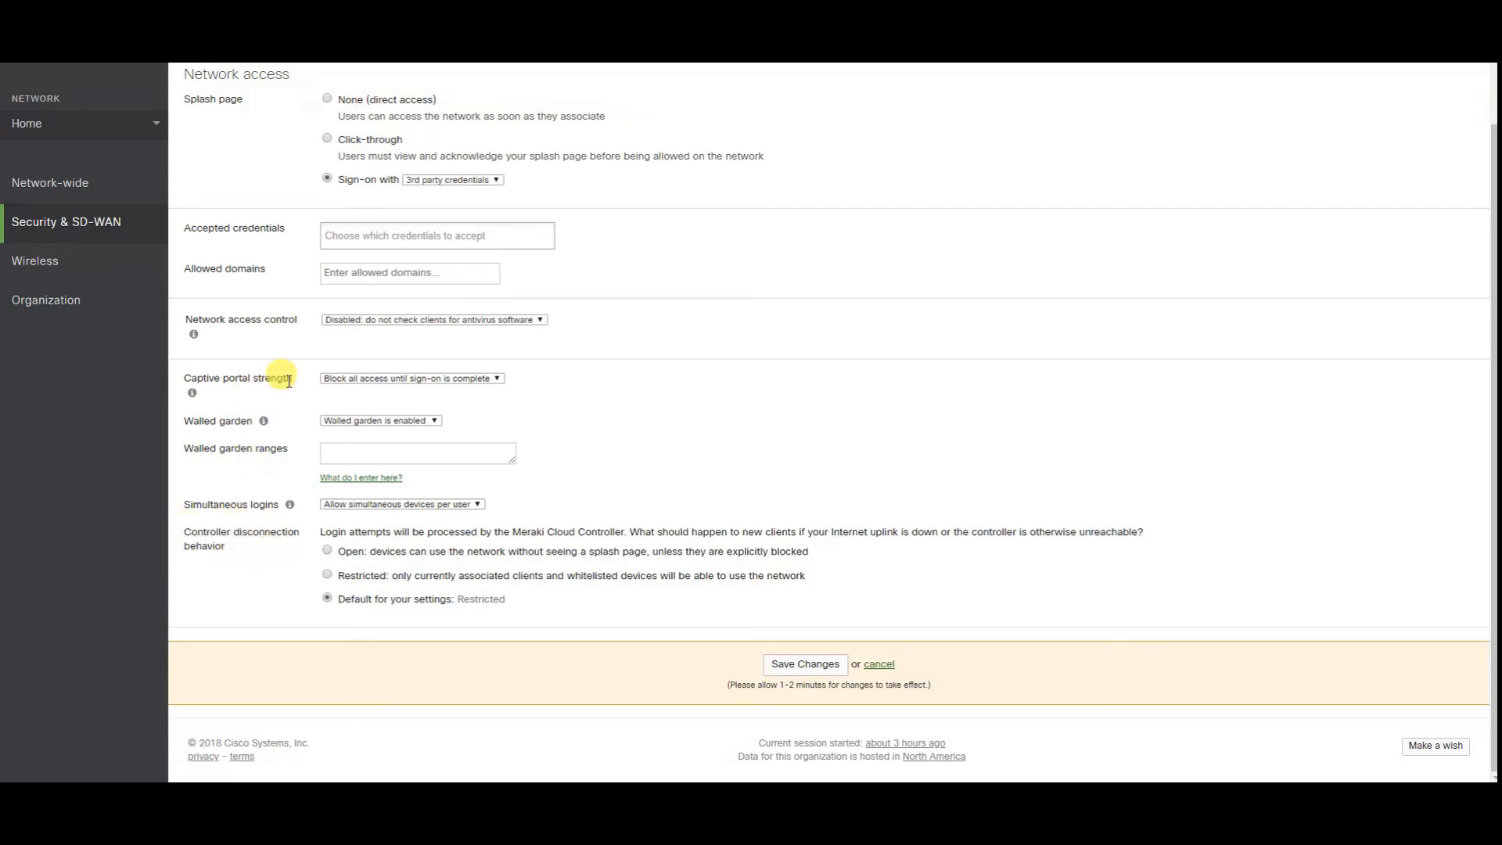
drag(321, 529, 679, 637)
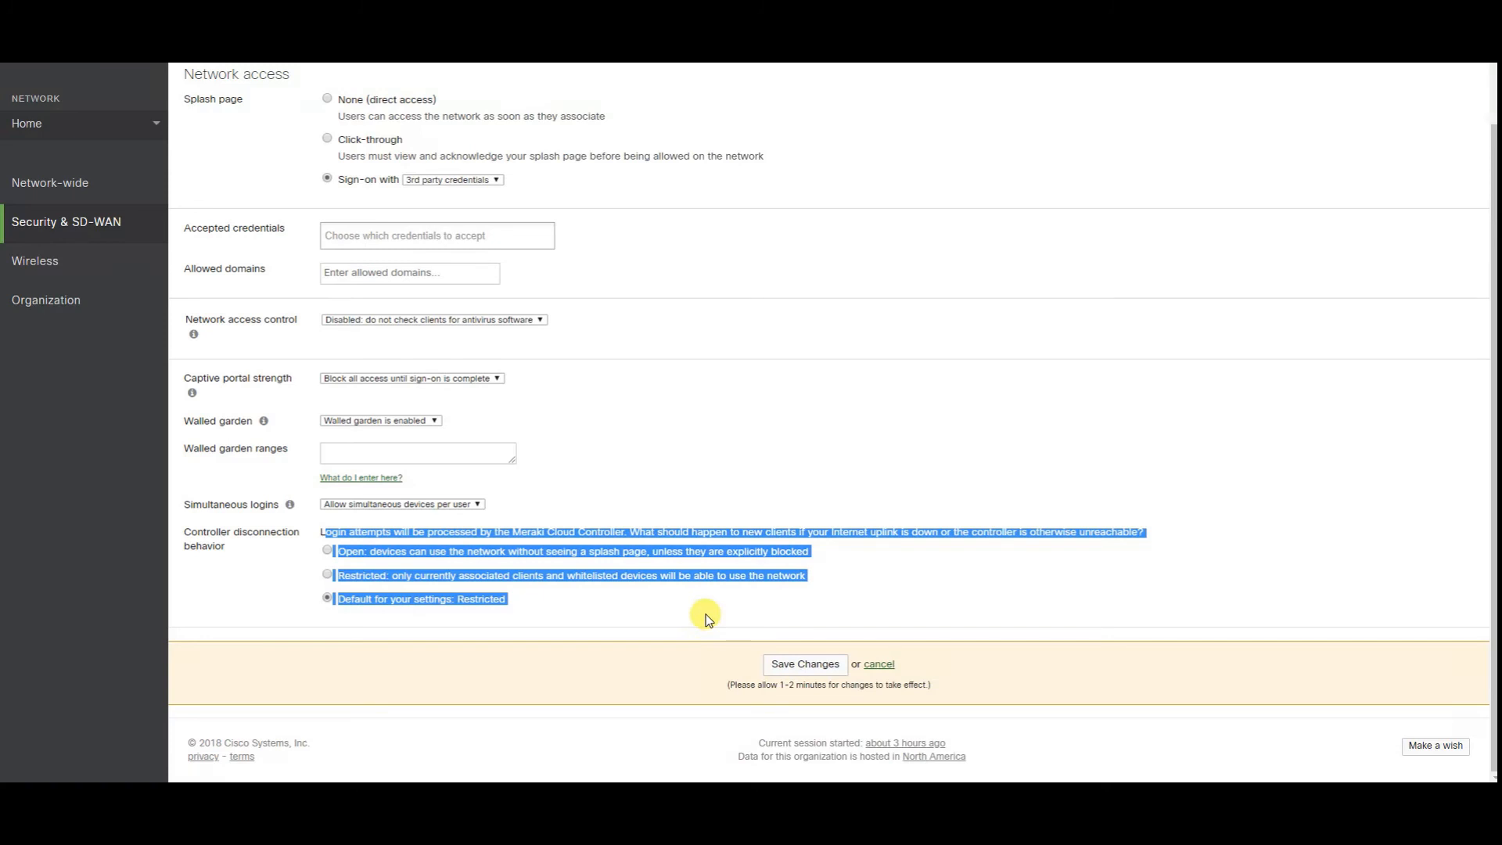
click(706, 614)
- Check the captive portal strength options, keeping Block all access until sign-on is complete, and examine the allowed domains field
click(377, 378)
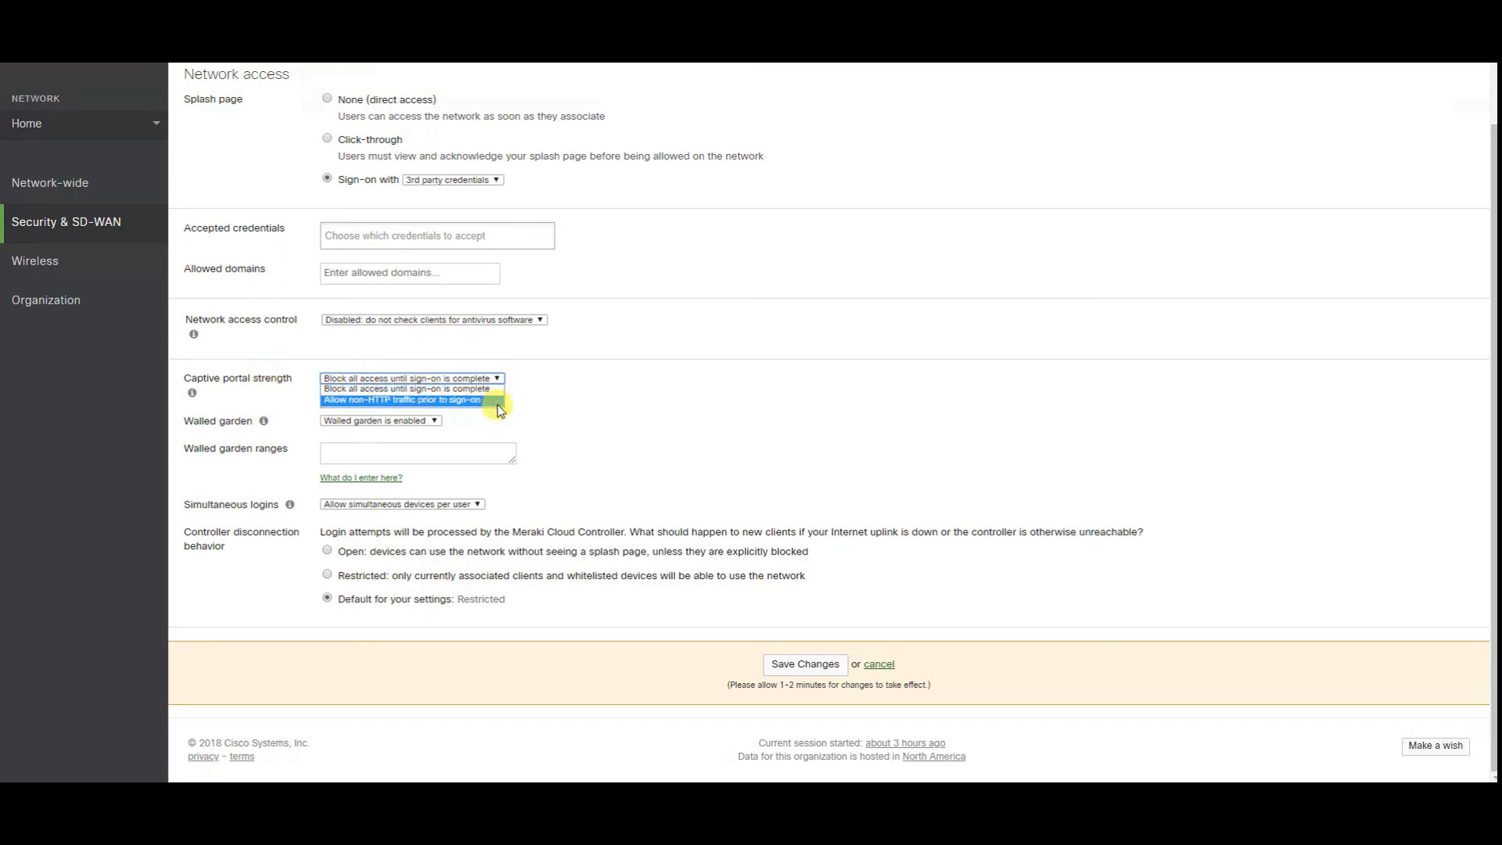
double_click(726, 445)
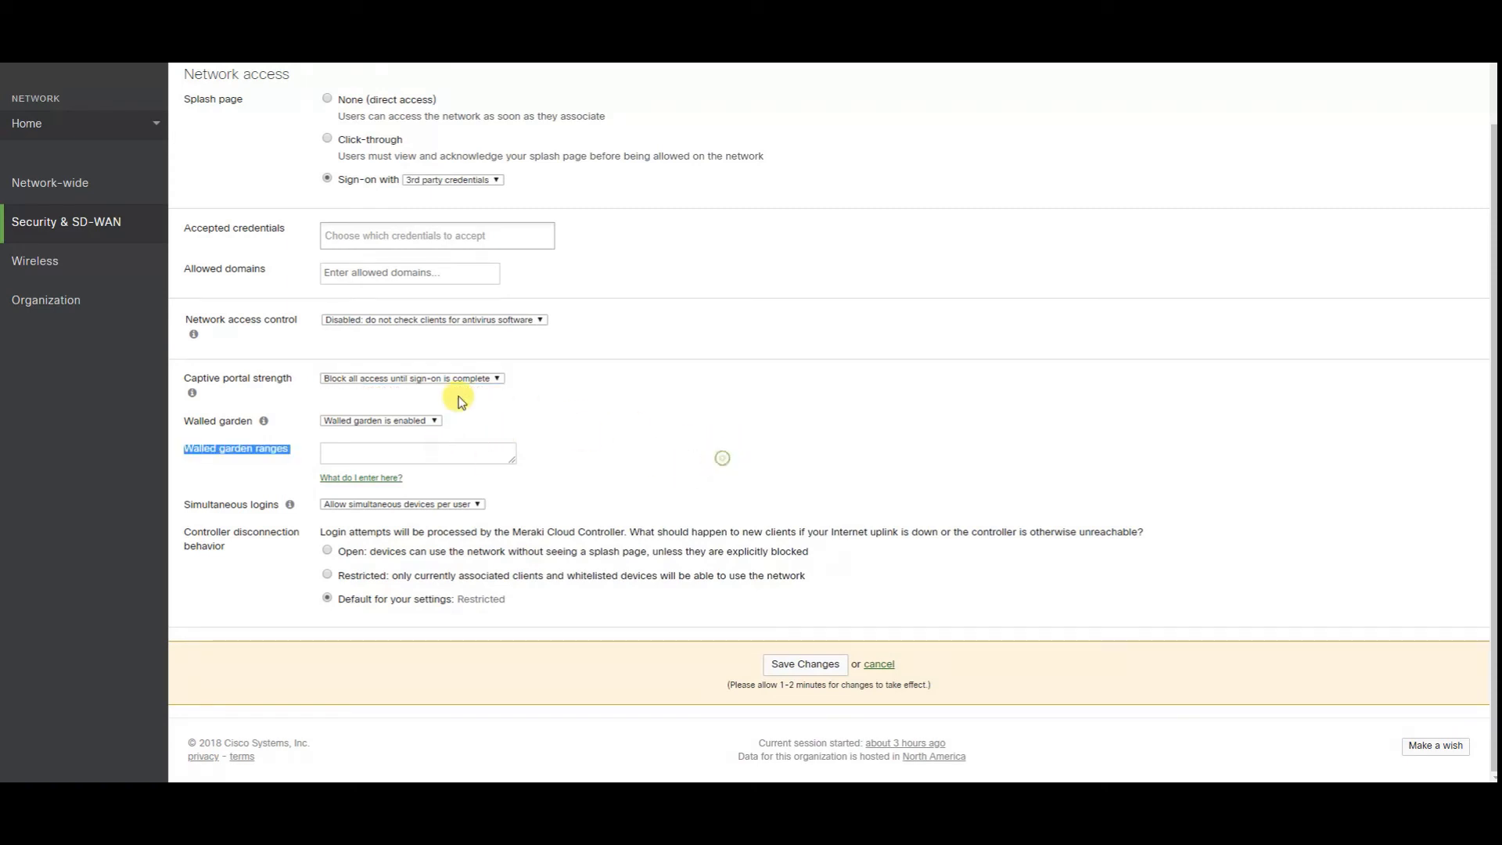
click(450, 274)
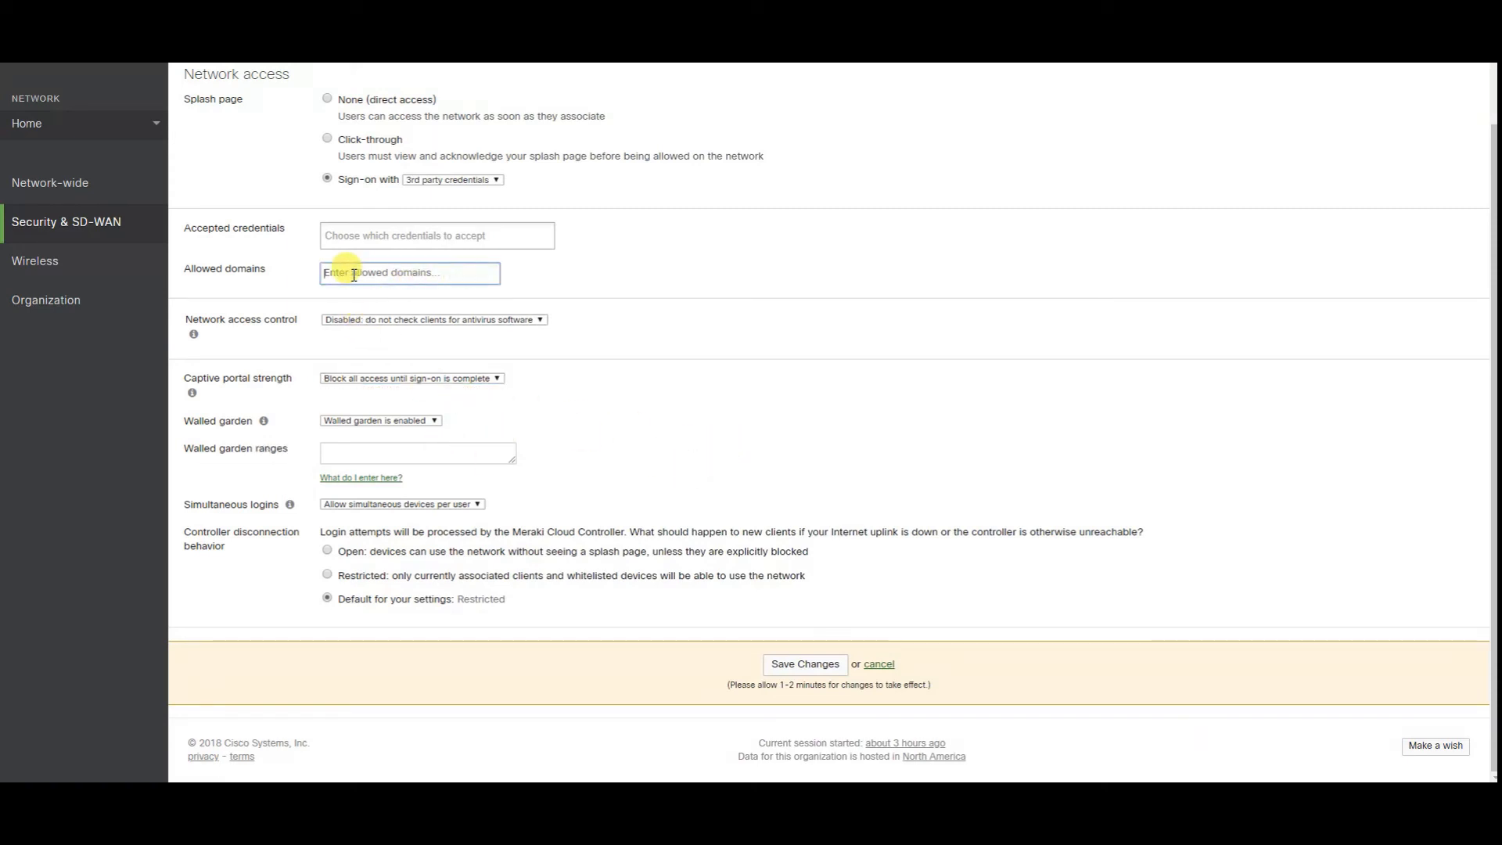
- Try Google as the accepted sign-on credential, remove it, and discard the unsaved access control changes
click(379, 230)
click(429, 258)
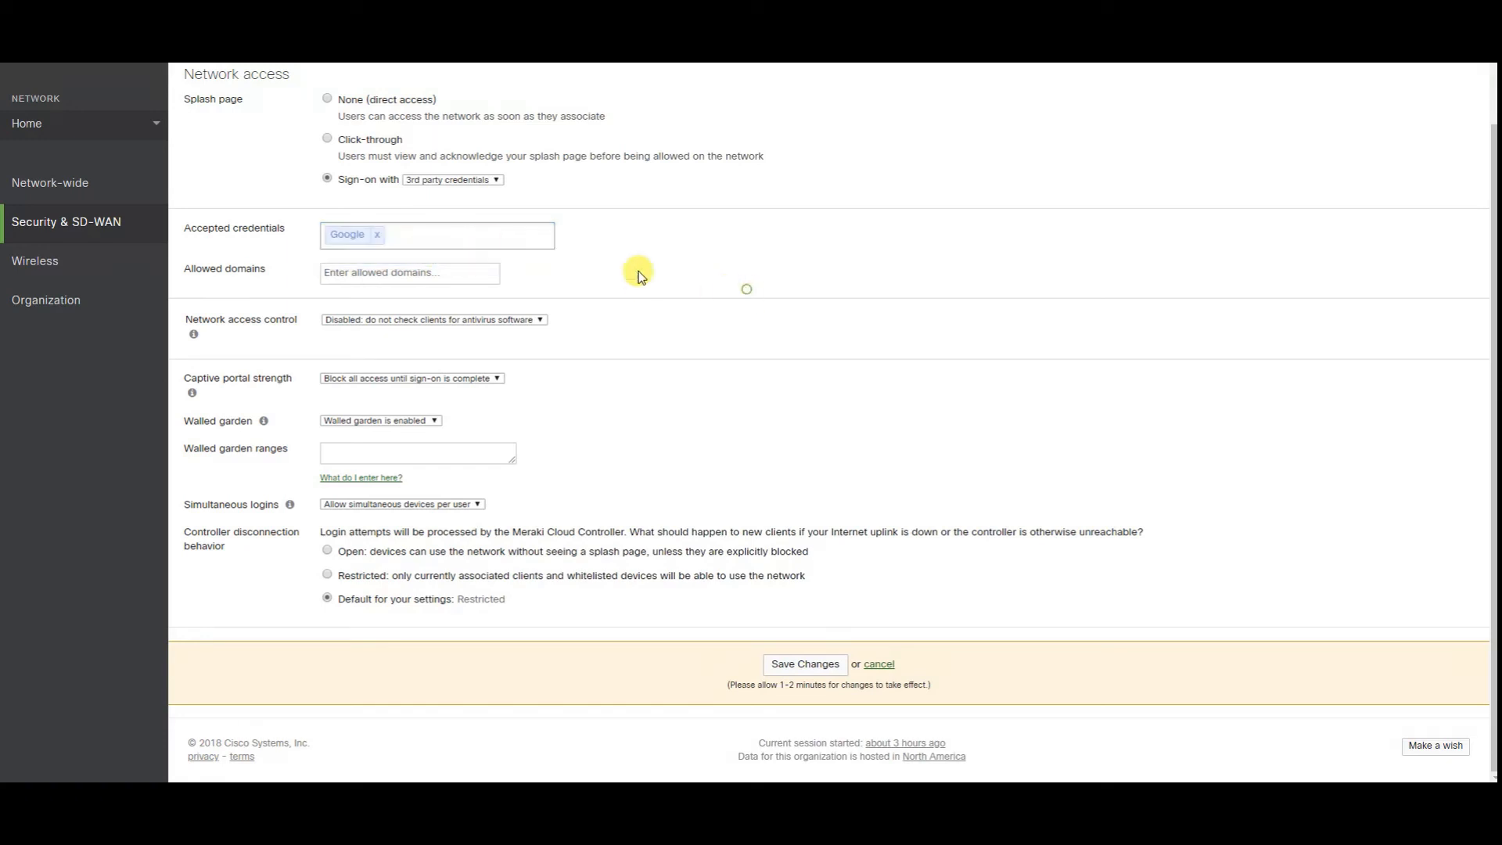
click(376, 234)
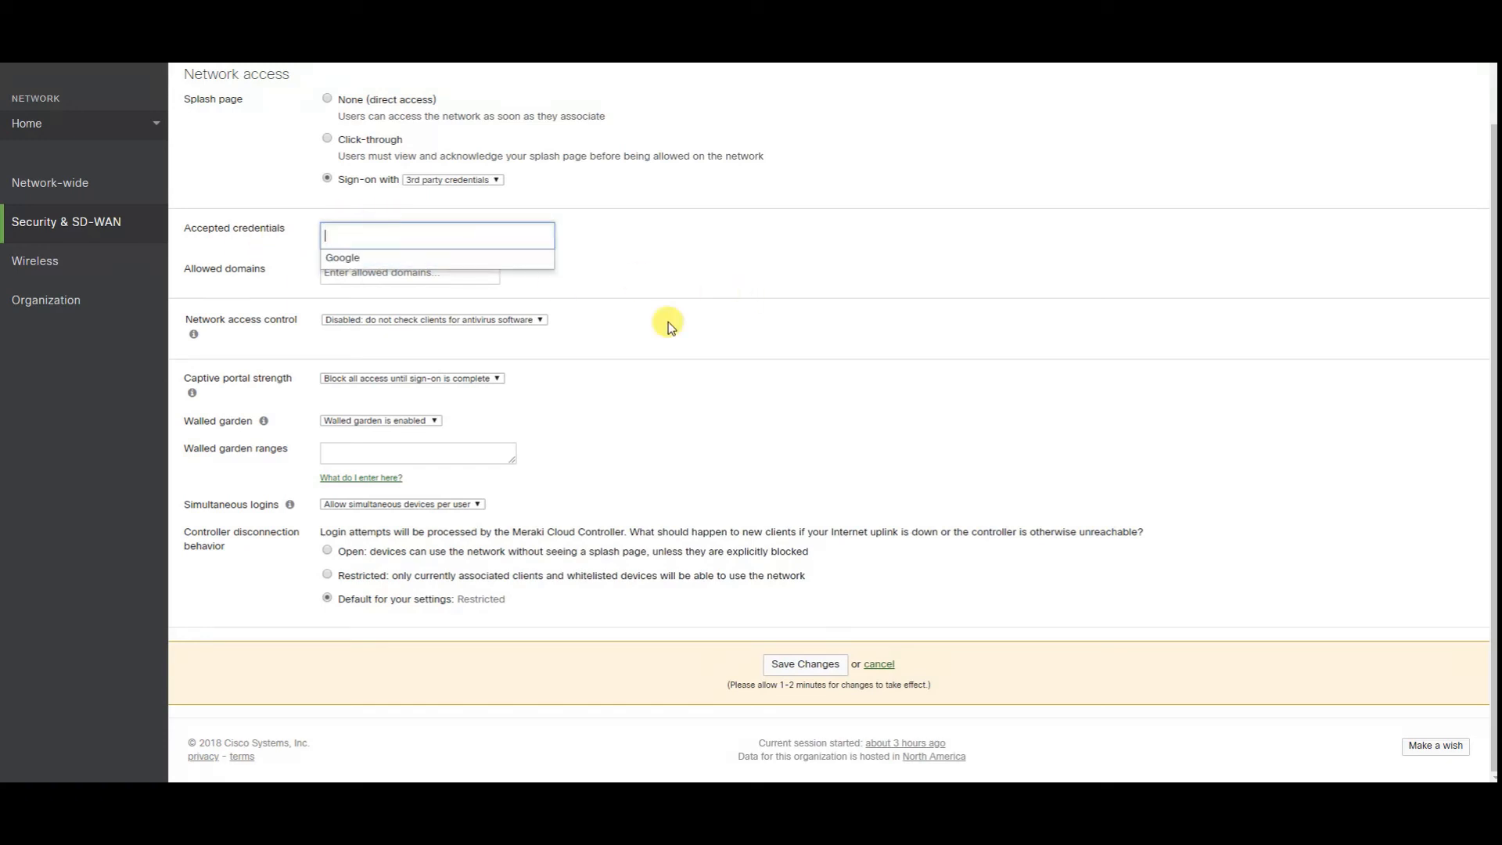
scroll(673, 305, up, 1)
click(684, 292)
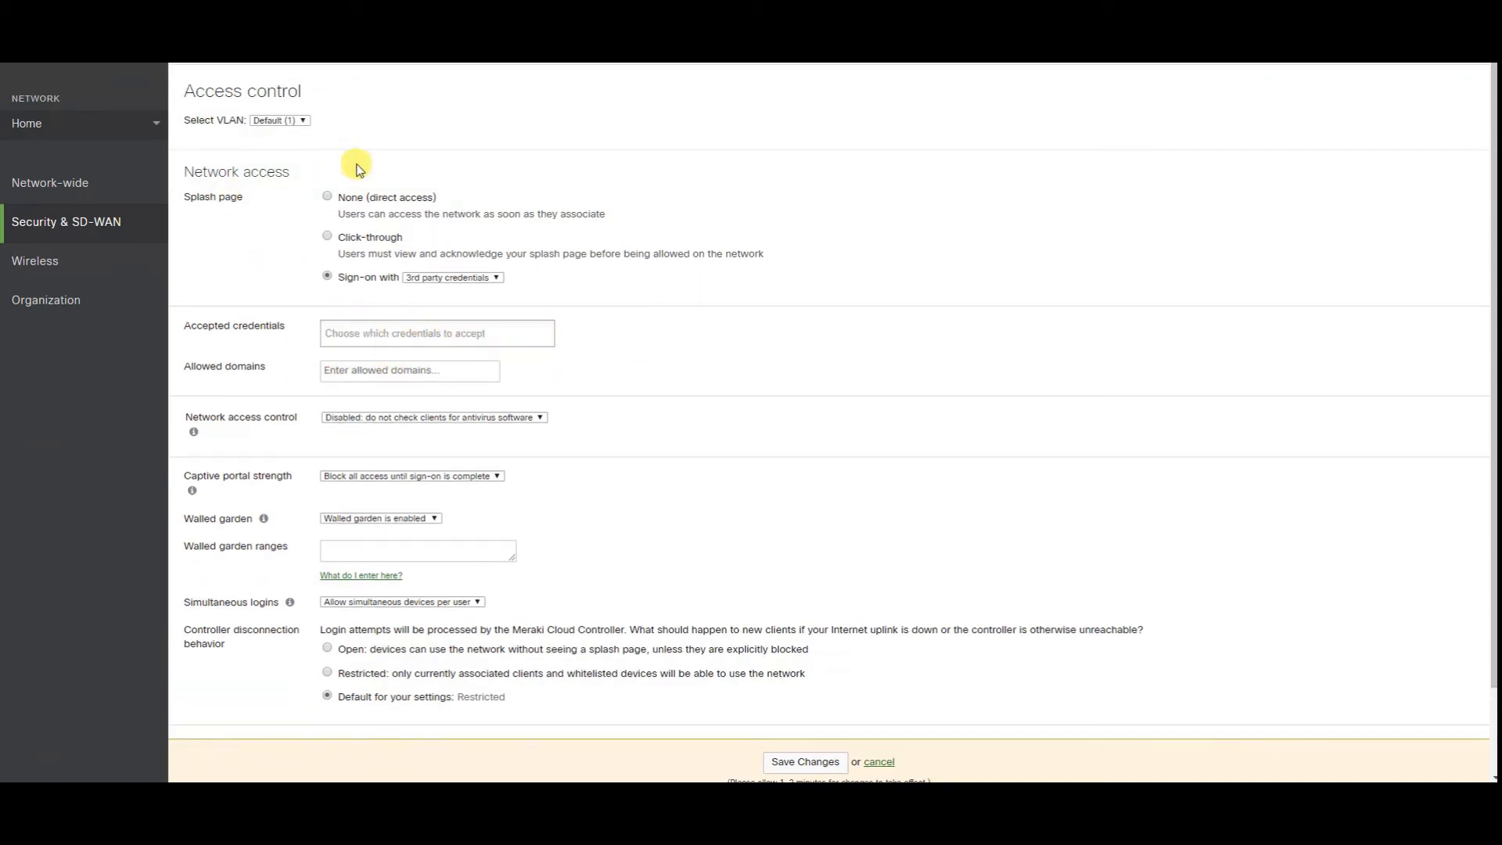
scroll(617, 559, down, 2)
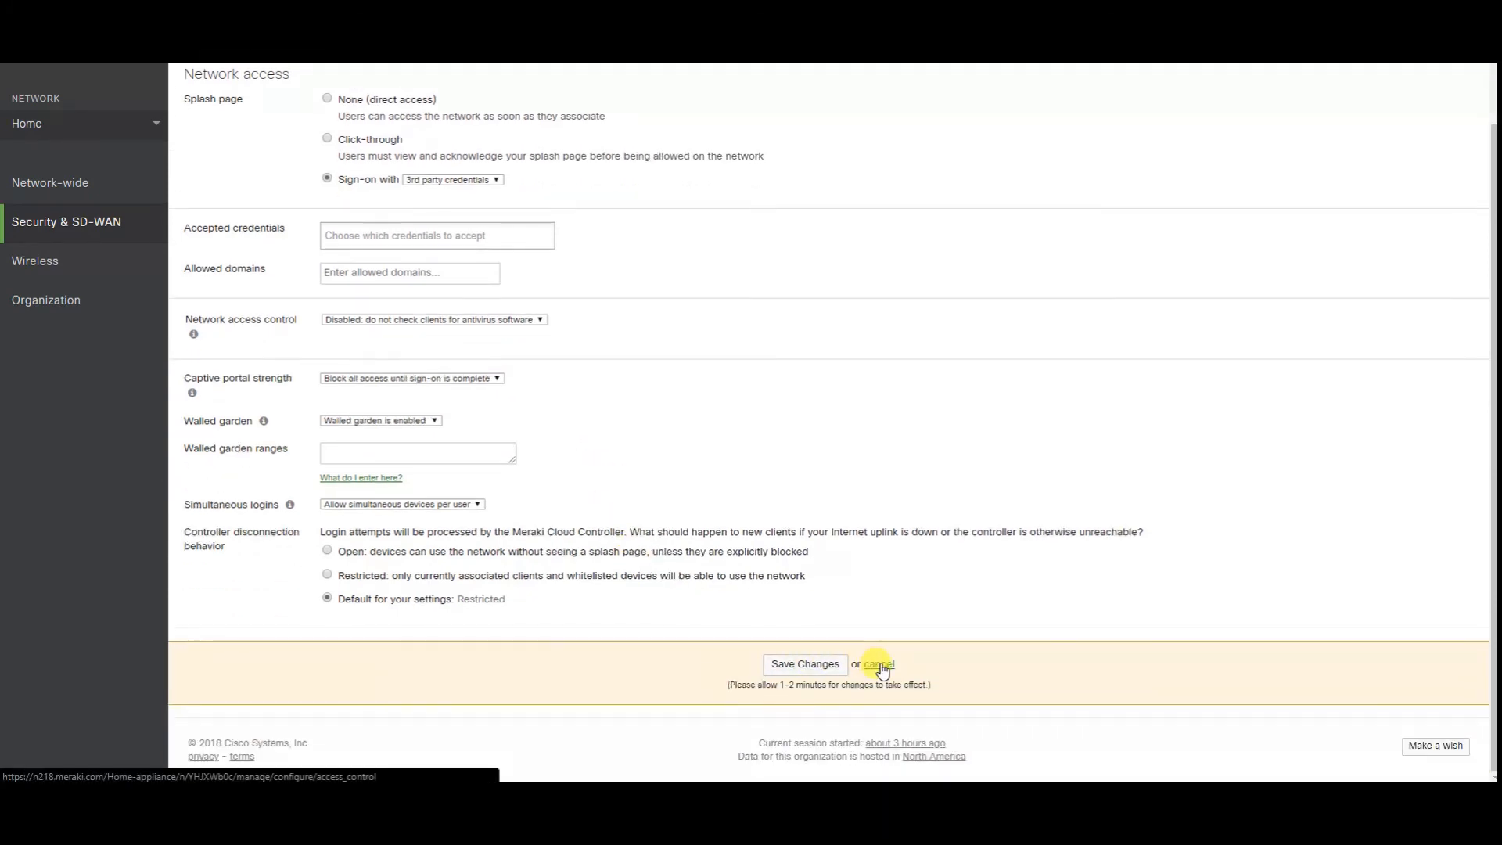
- Open the Security & SD-WAN splash page settings and examine the access control notice, themes, custom URL, message, consent, logo, language and splash behavior options
mouse_move(68, 221)
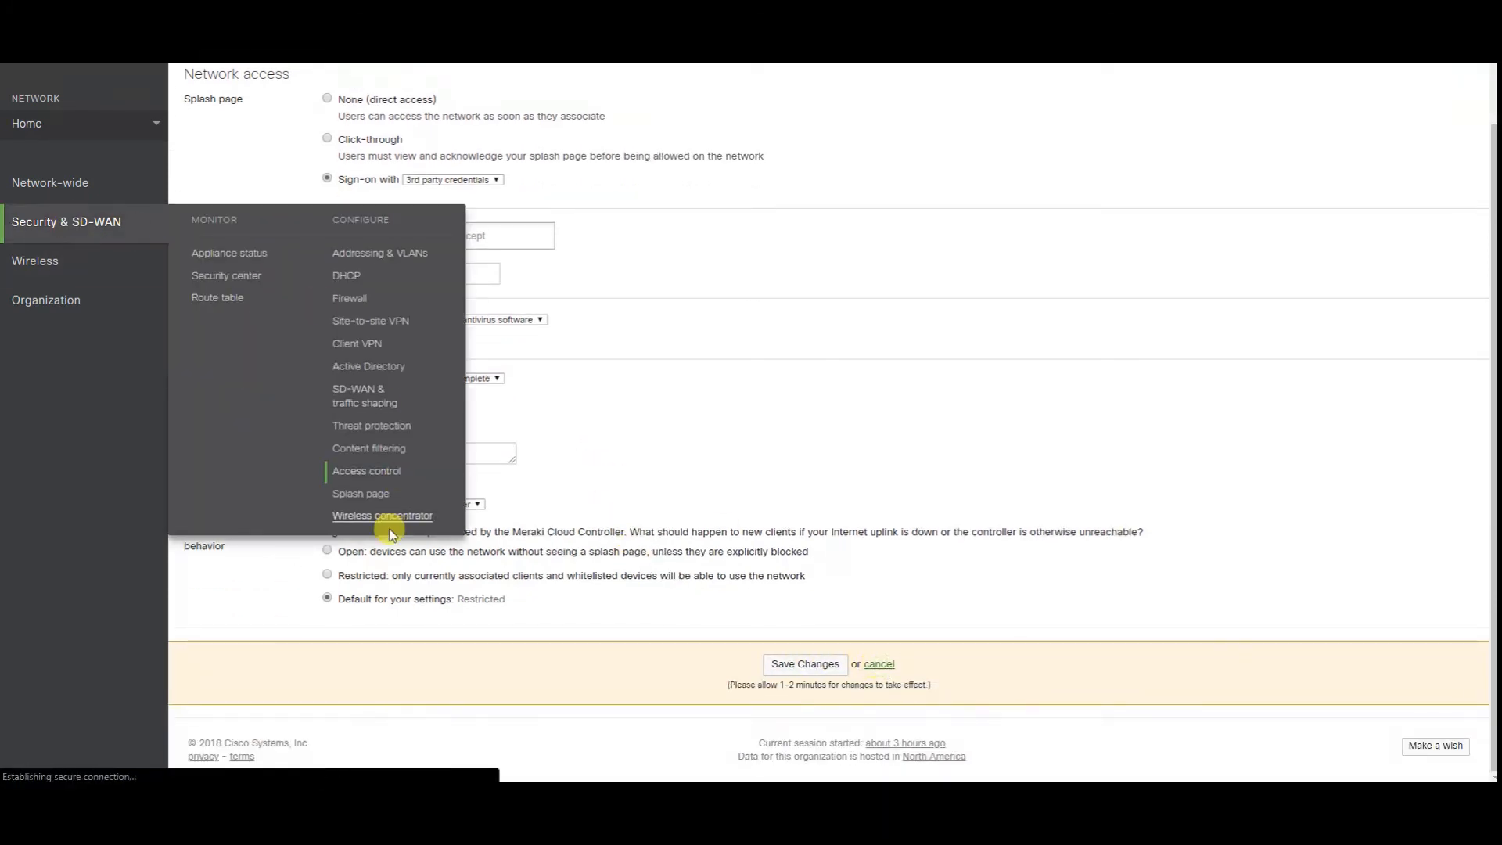
click(352, 496)
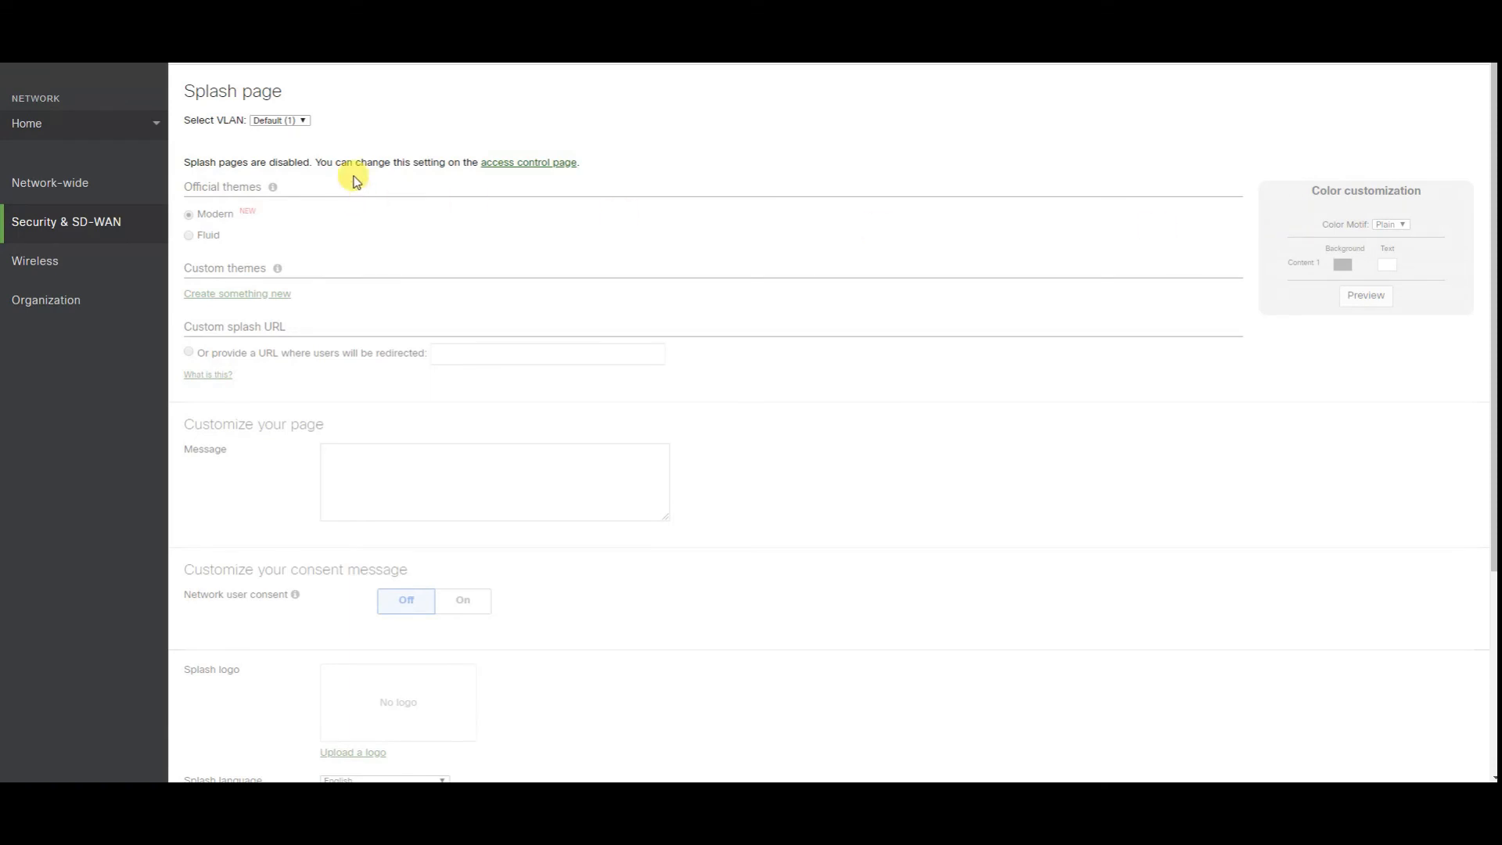
scroll(680, 527, down, 4)
scroll(443, 423, up, 4)
scroll(1020, 516, down, 4)
scroll(624, 501, up, 4)
drag(214, 159, 434, 158)
click(438, 162)
mouse_move(87, 234)
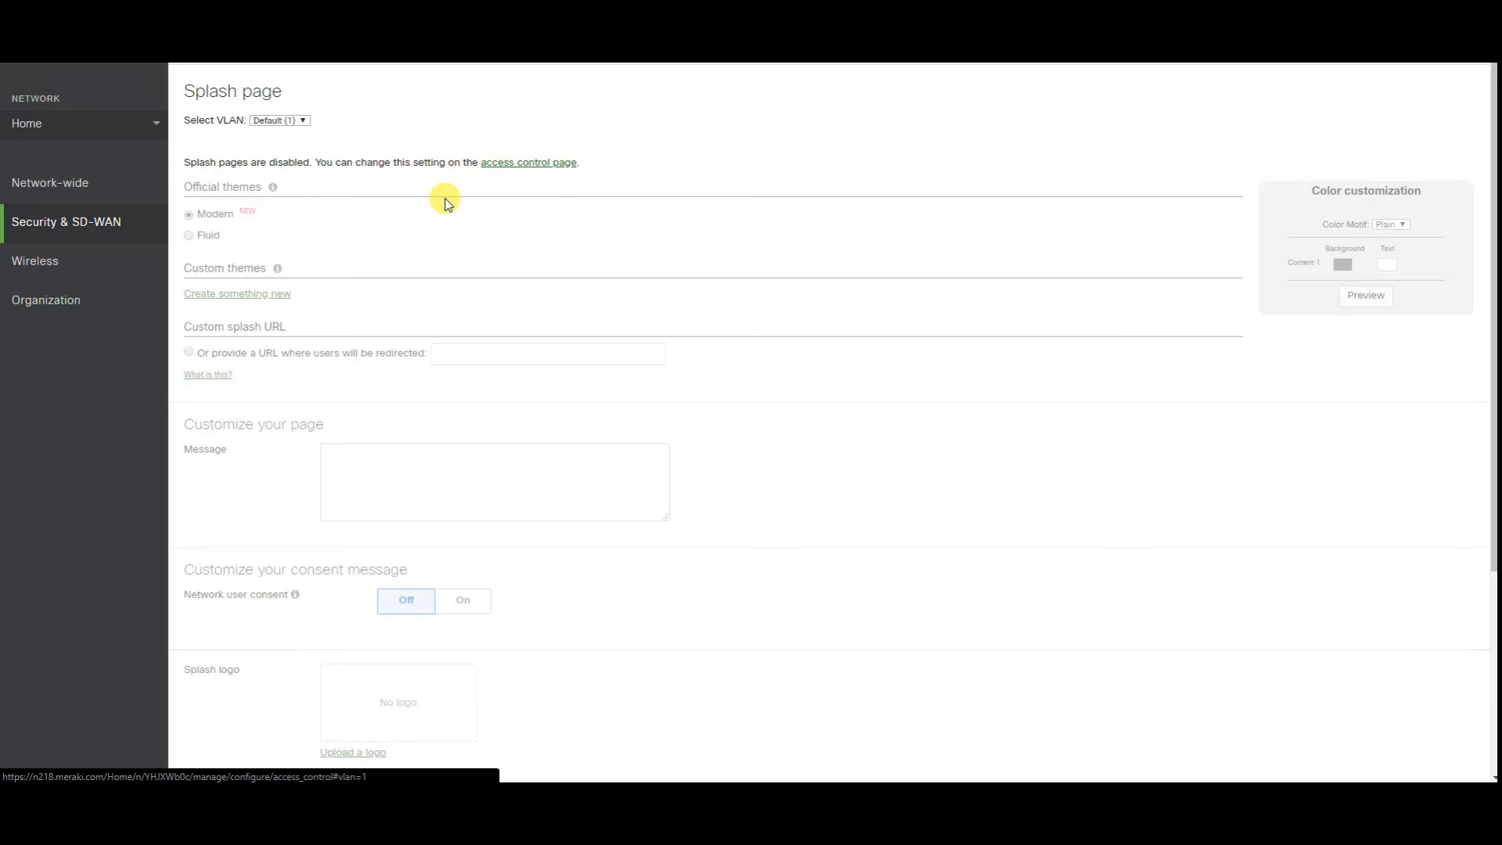
scroll(445, 202, down, 4)
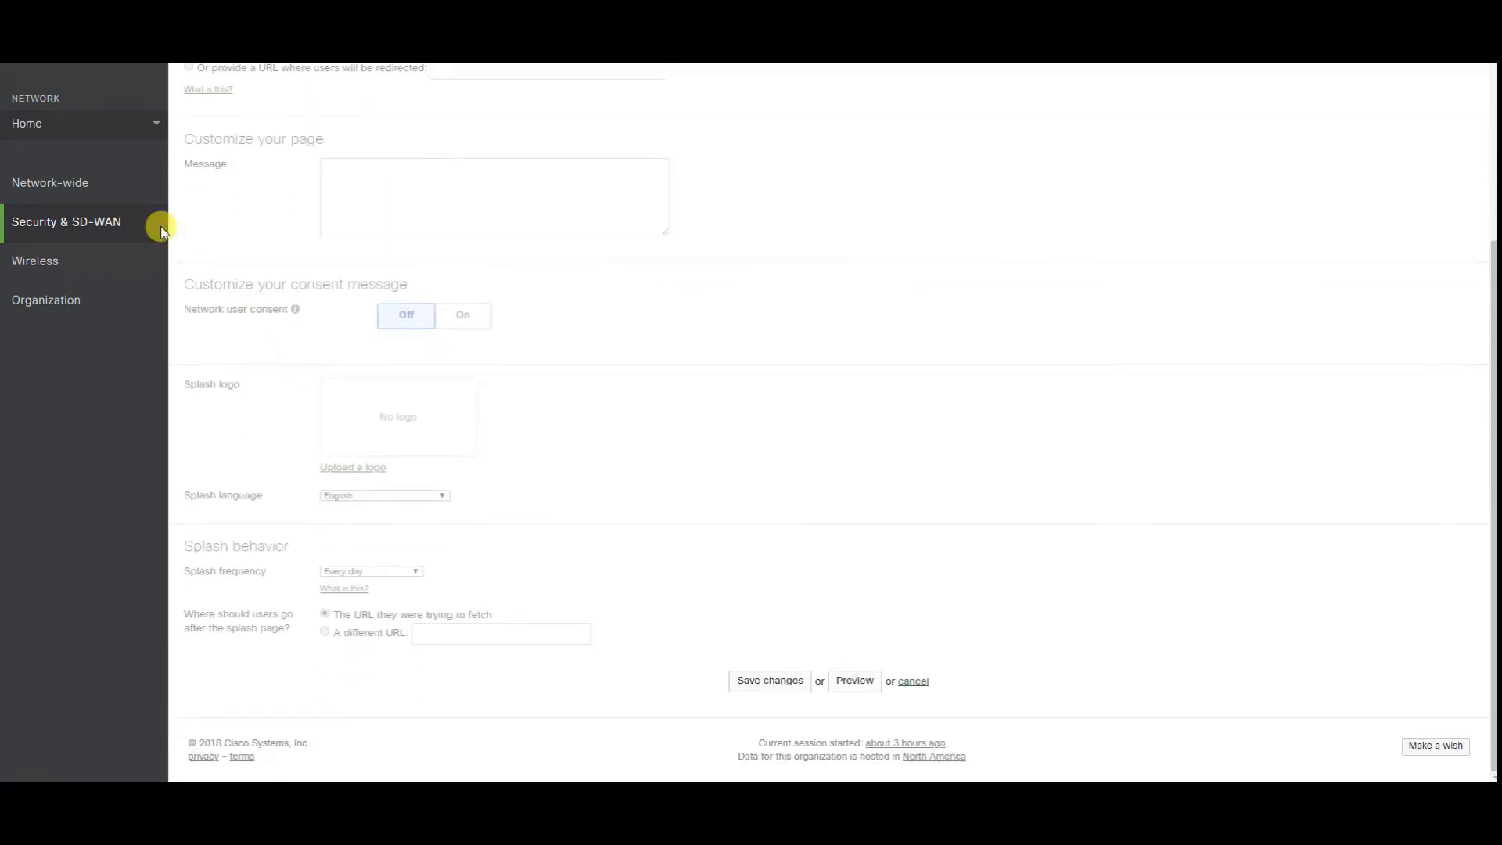
- Open the wireless concentrator settings and review the NAT traversal choices and associated wireless networks
click(392, 513)
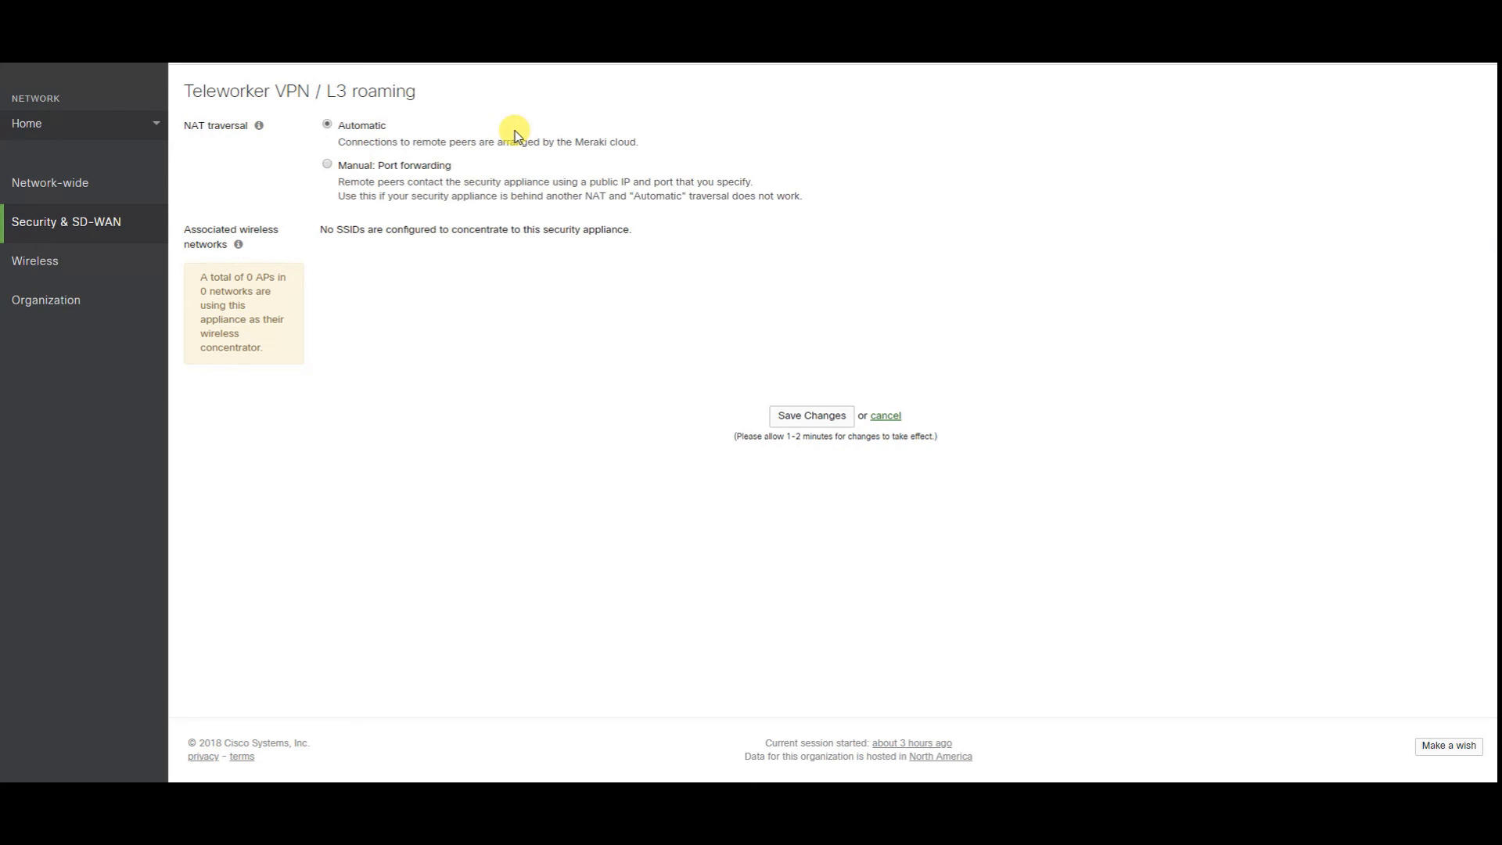
click(747, 784)
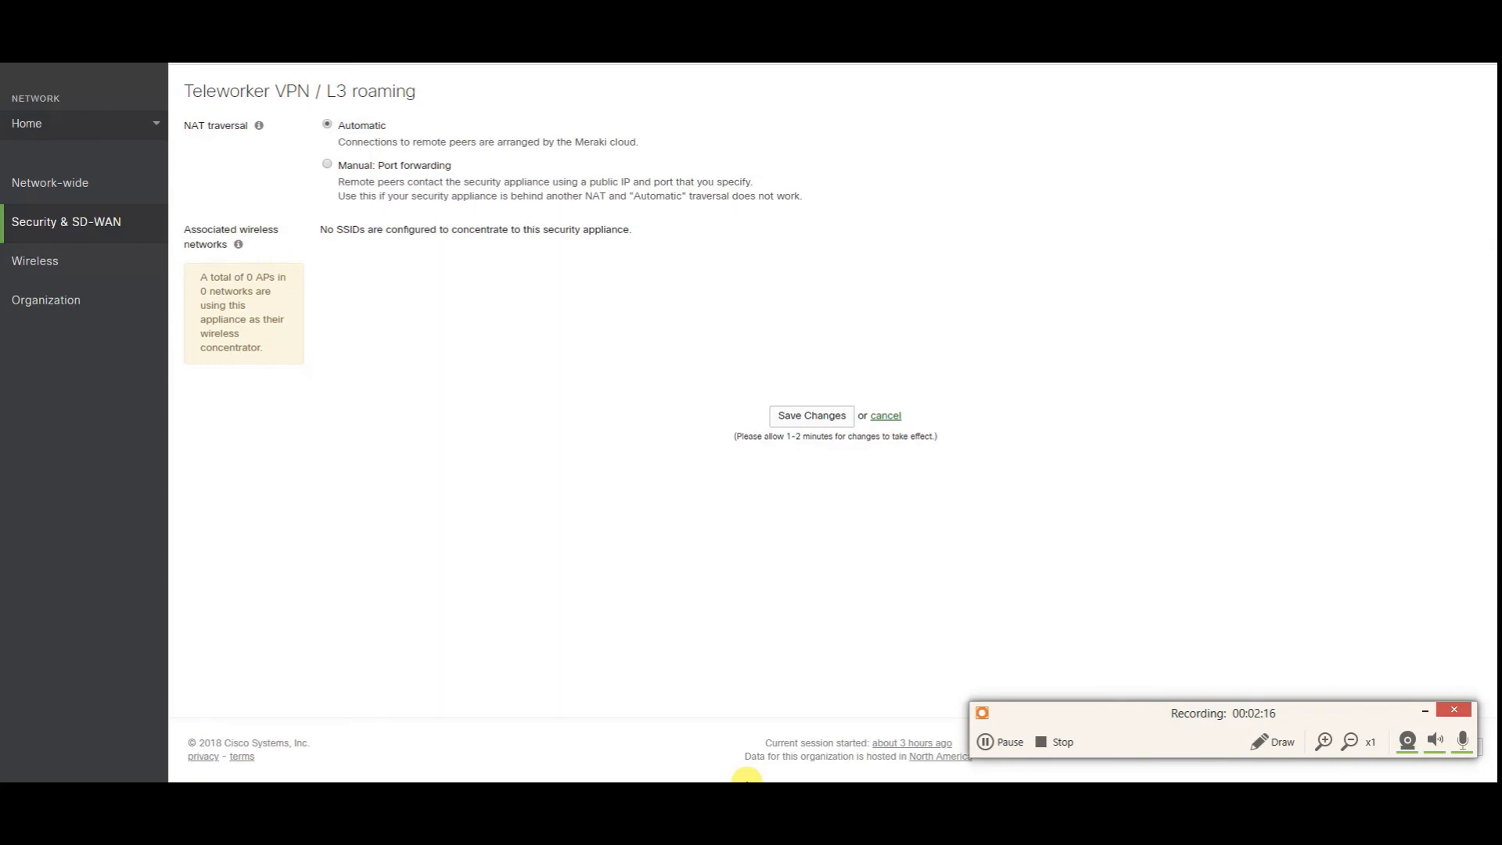